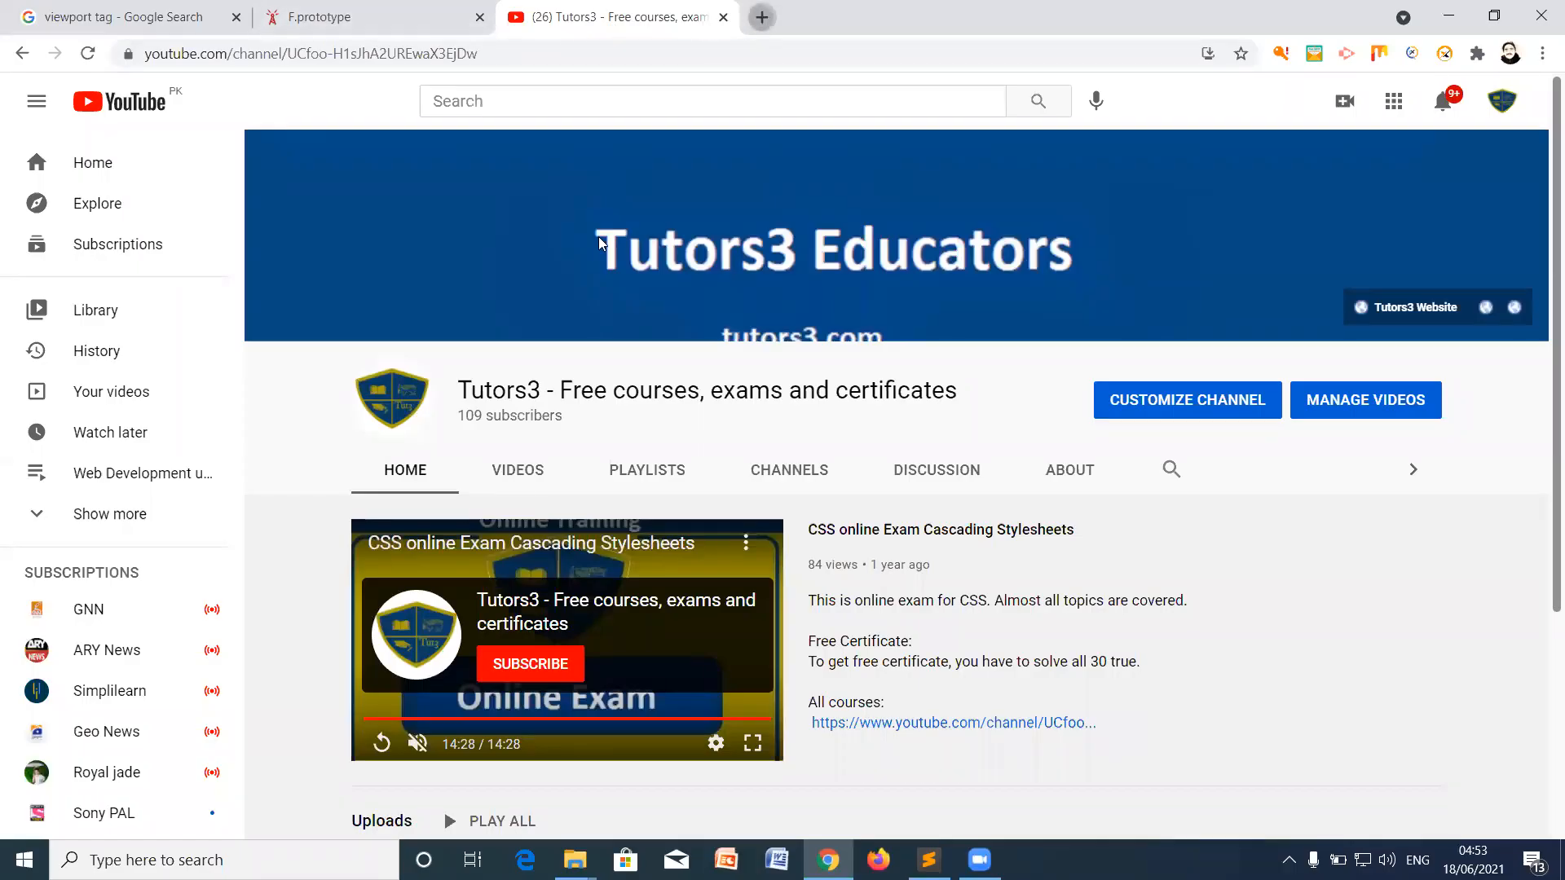
# Step: Load wordpress.org in a new Chrome tab and follow Get WordPress to the download page
pyautogui.hotkey('ctrl', 't')
pyautogui.write('w')
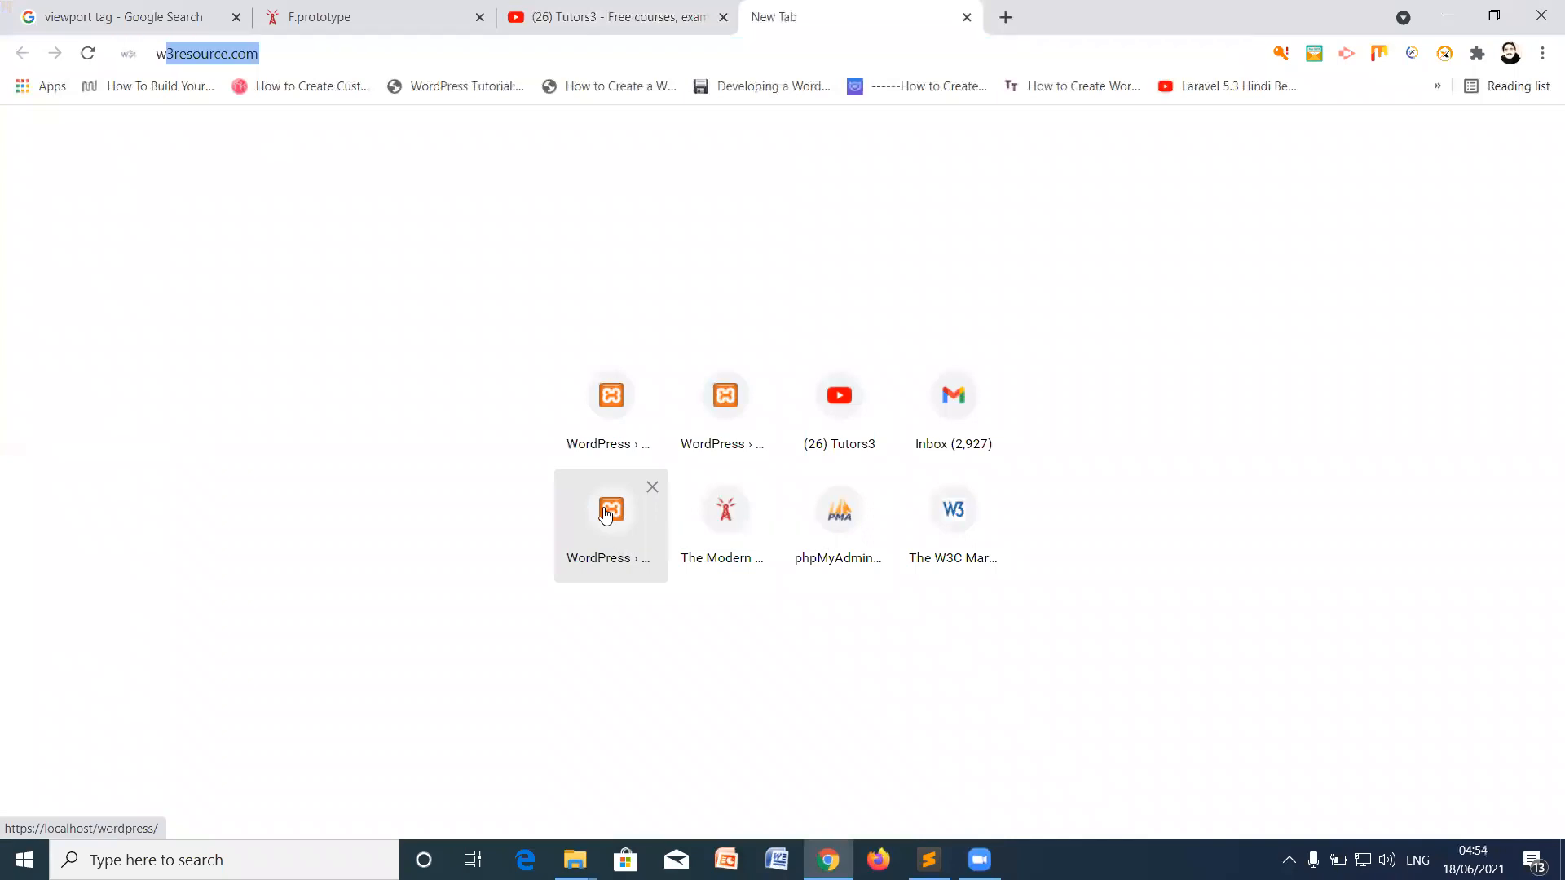
pyautogui.write('ordpress.org')
pyautogui.press('Return')
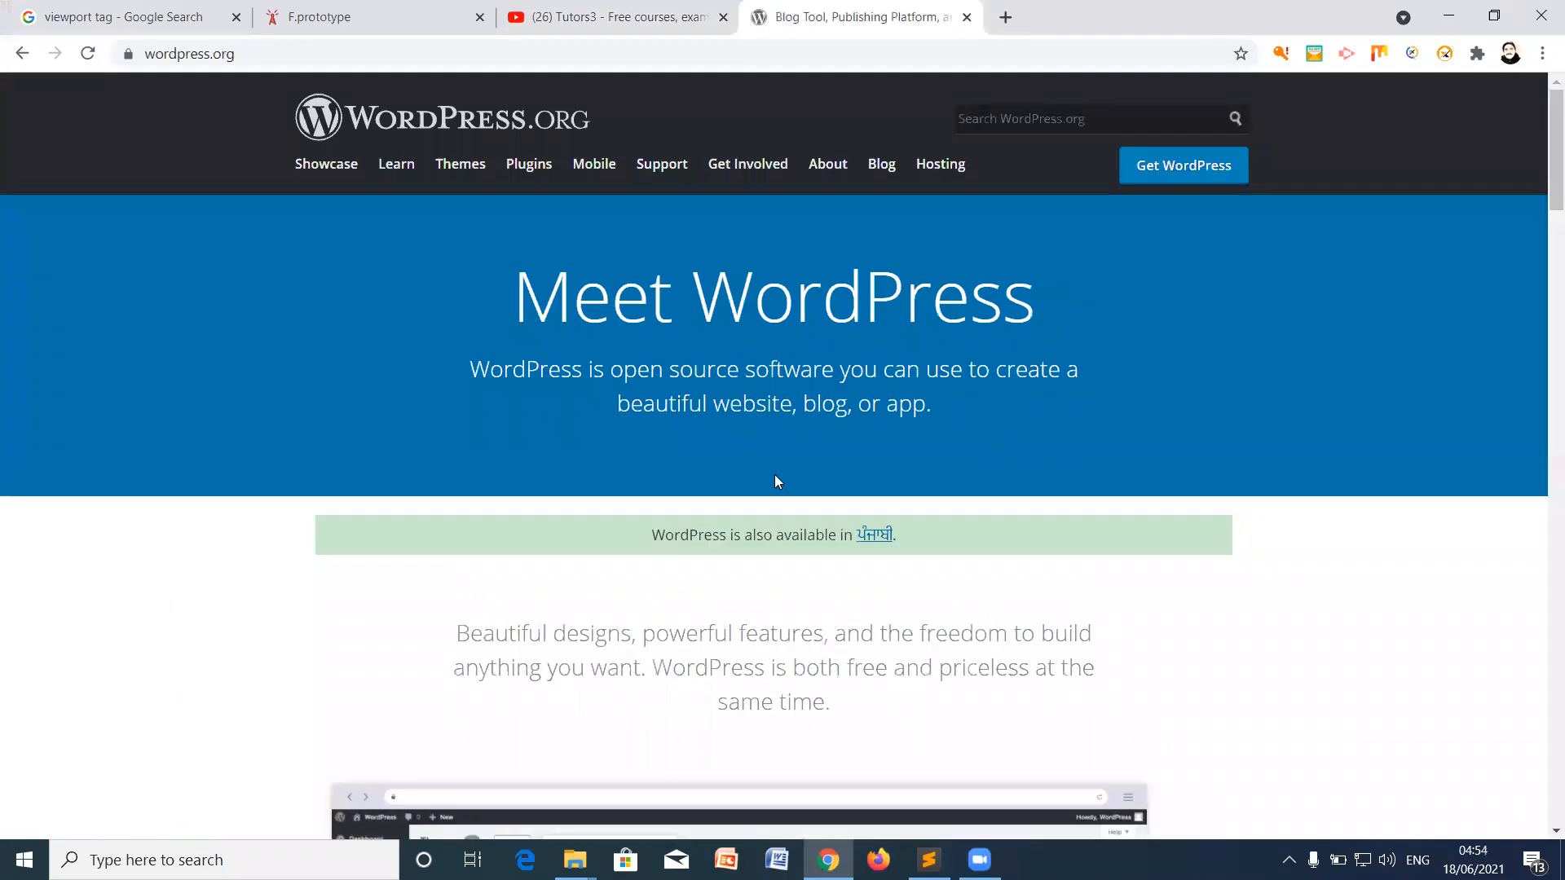
pyautogui.click(1180, 176)
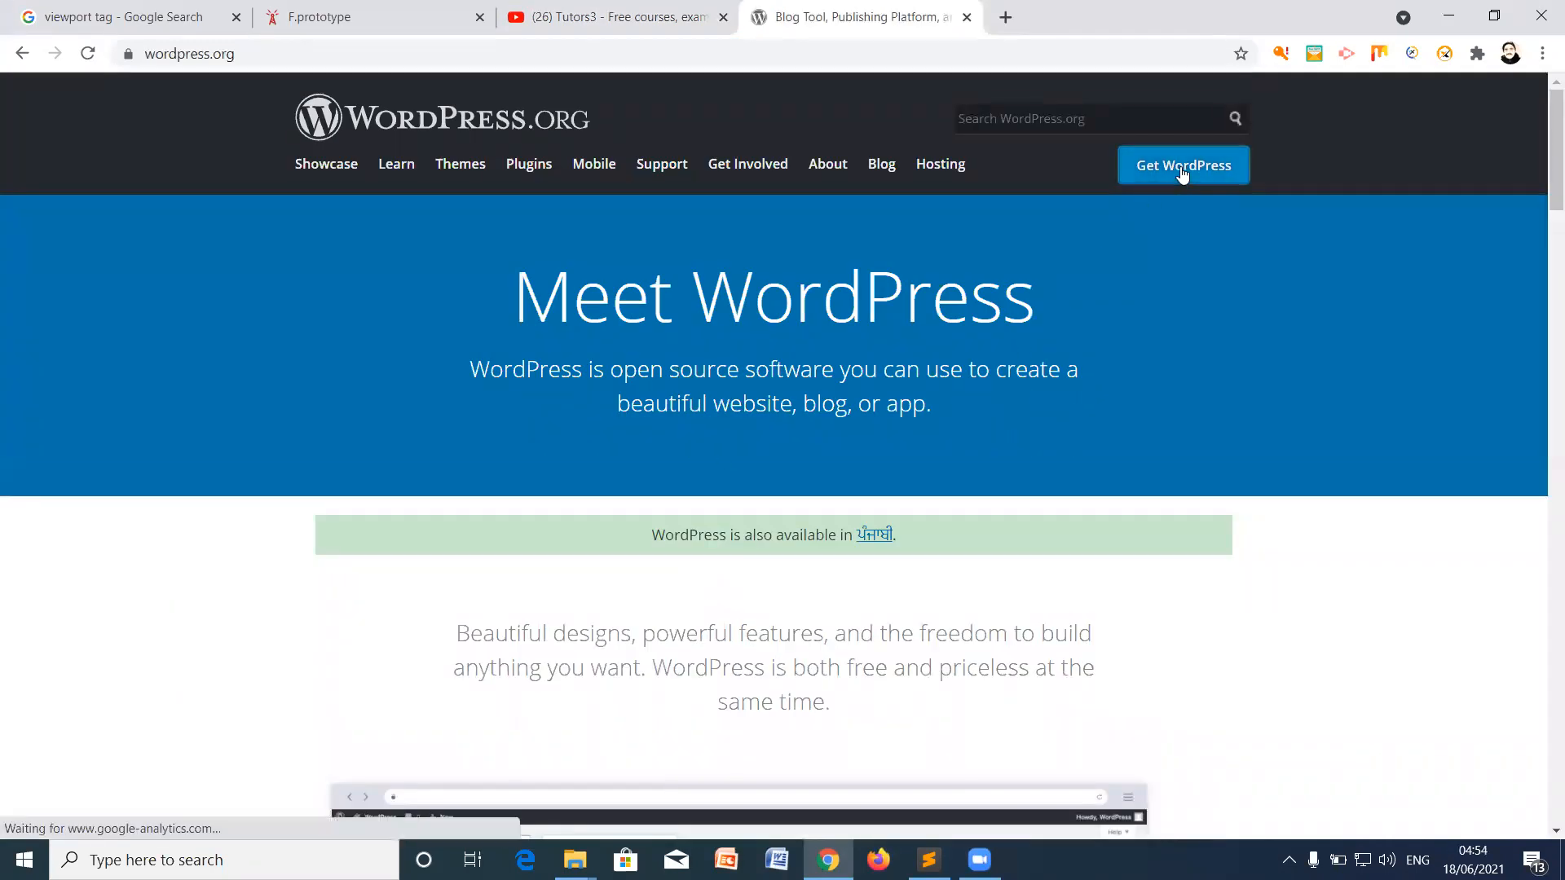
pyautogui.scroll(-1, 669, 444)
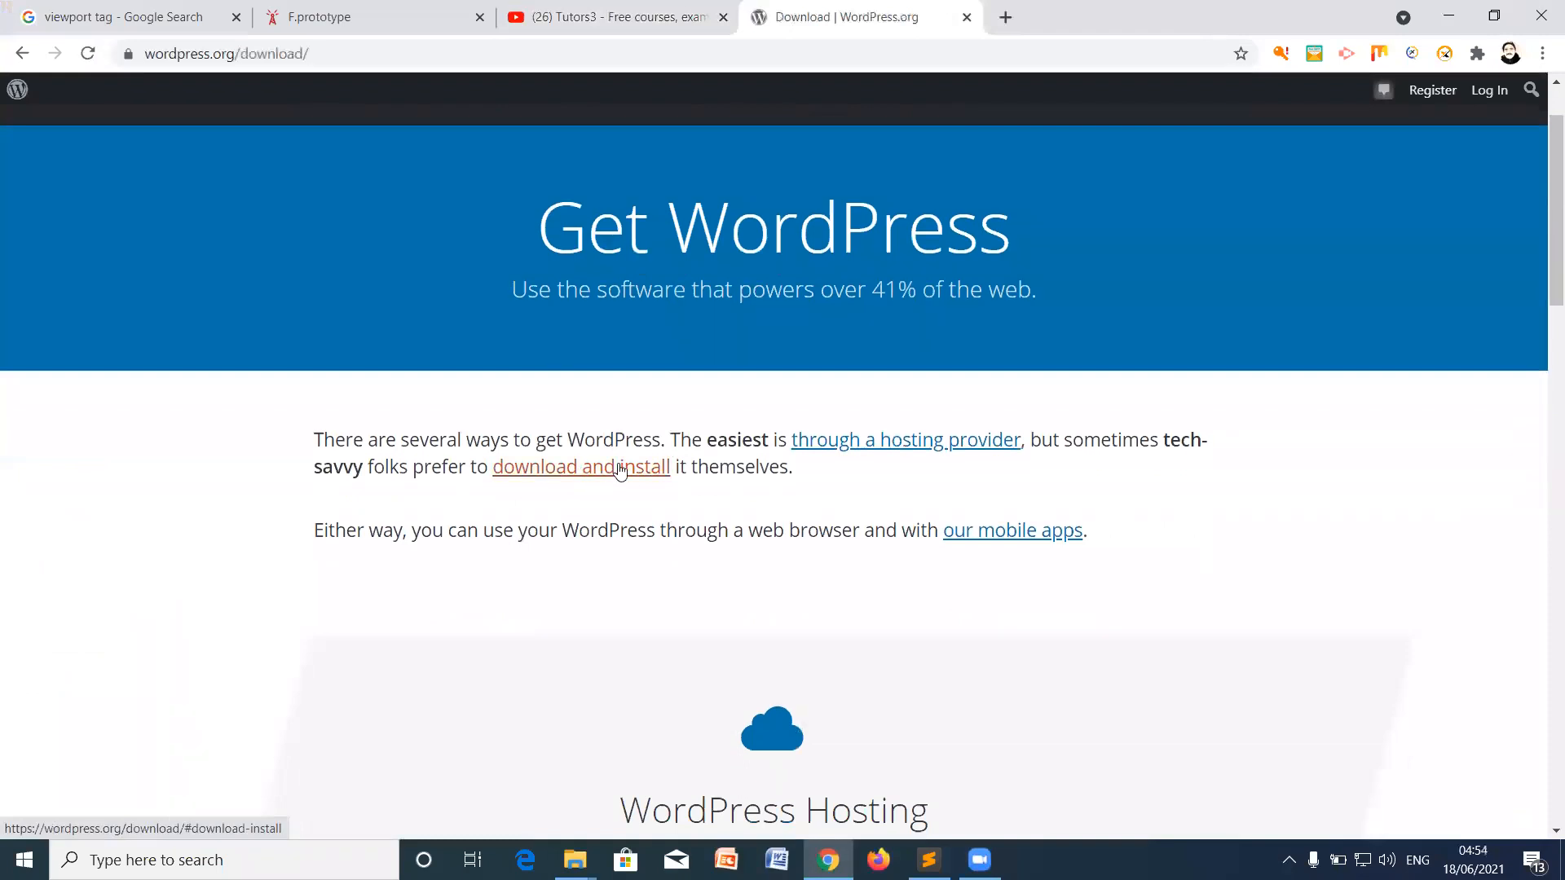
pyautogui.click(574, 860)
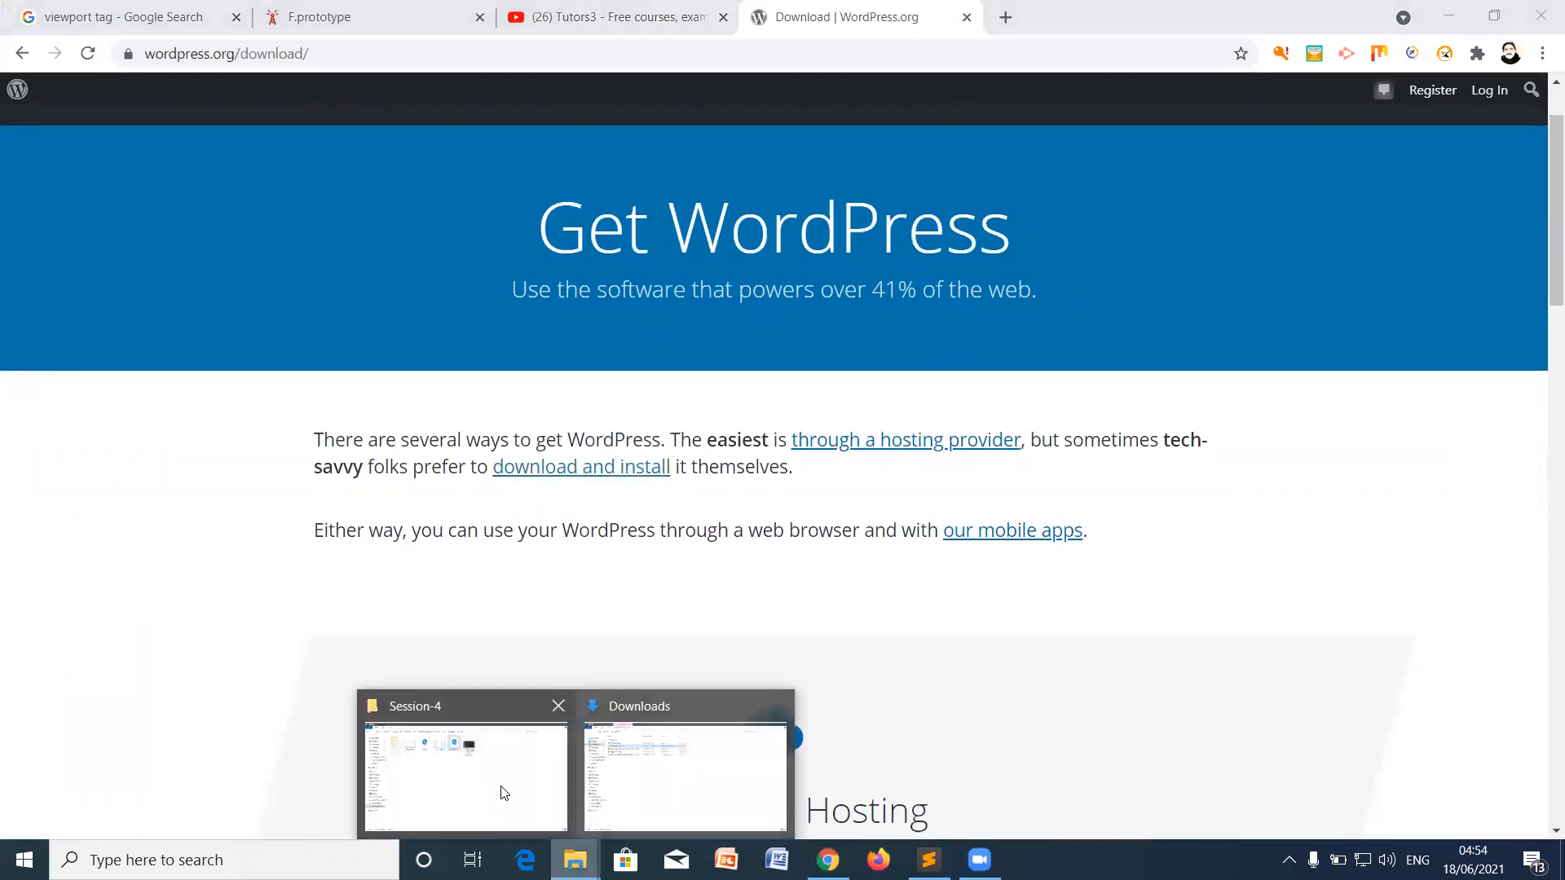
# Step: In Downloads, open the wordpress-5.7.2 zip to inspect its wordpress folder, then go back
pyautogui.click(483, 790)
pyautogui.click(593, 862)
pyautogui.click(711, 760)
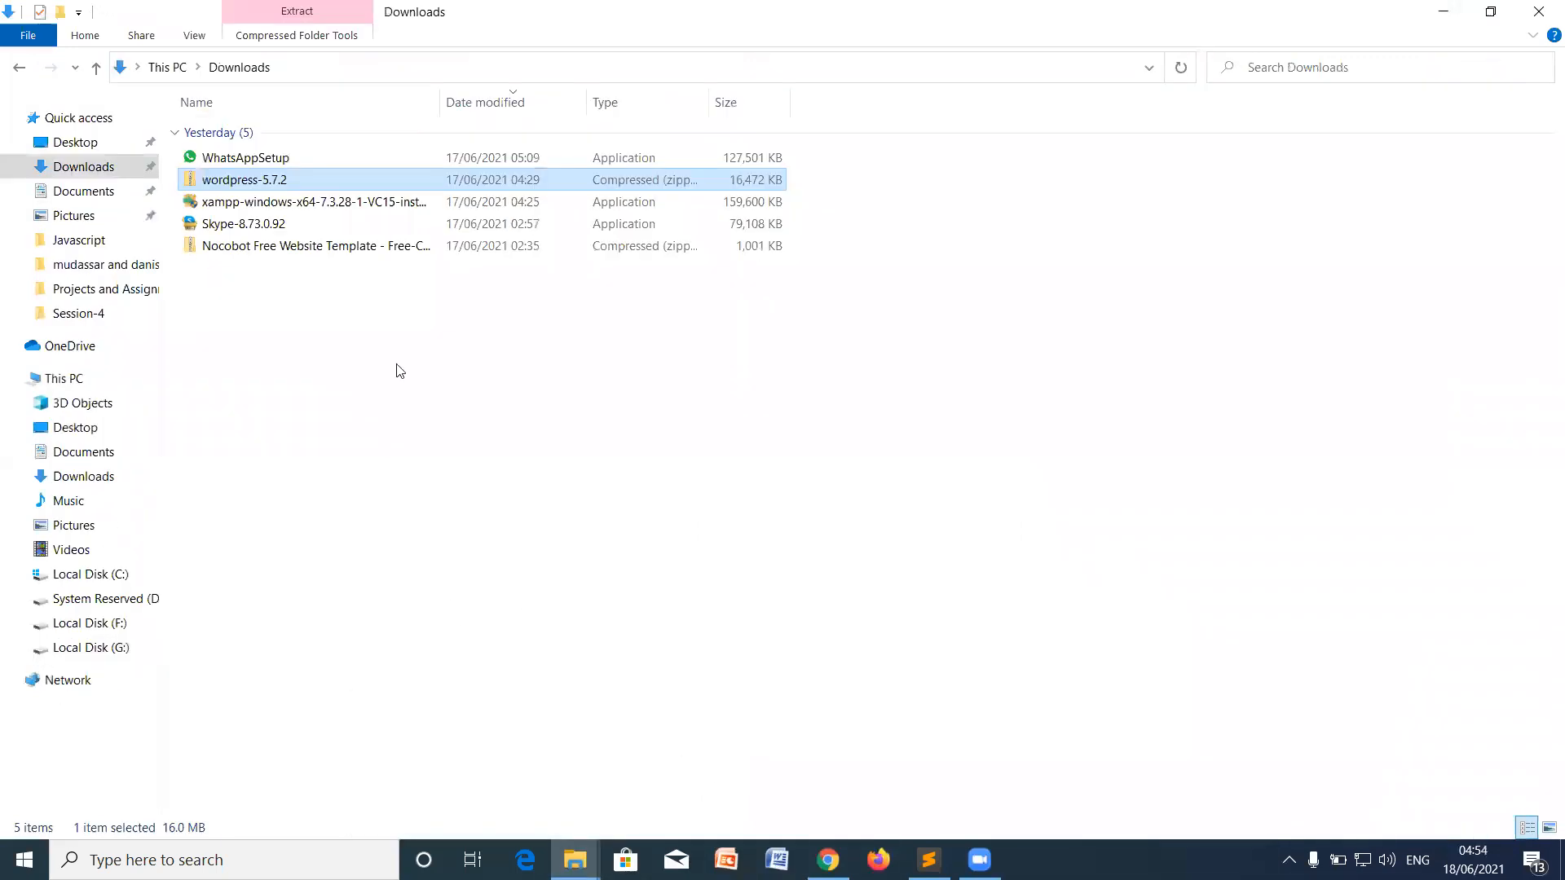
pyautogui.rightClick(257, 186)
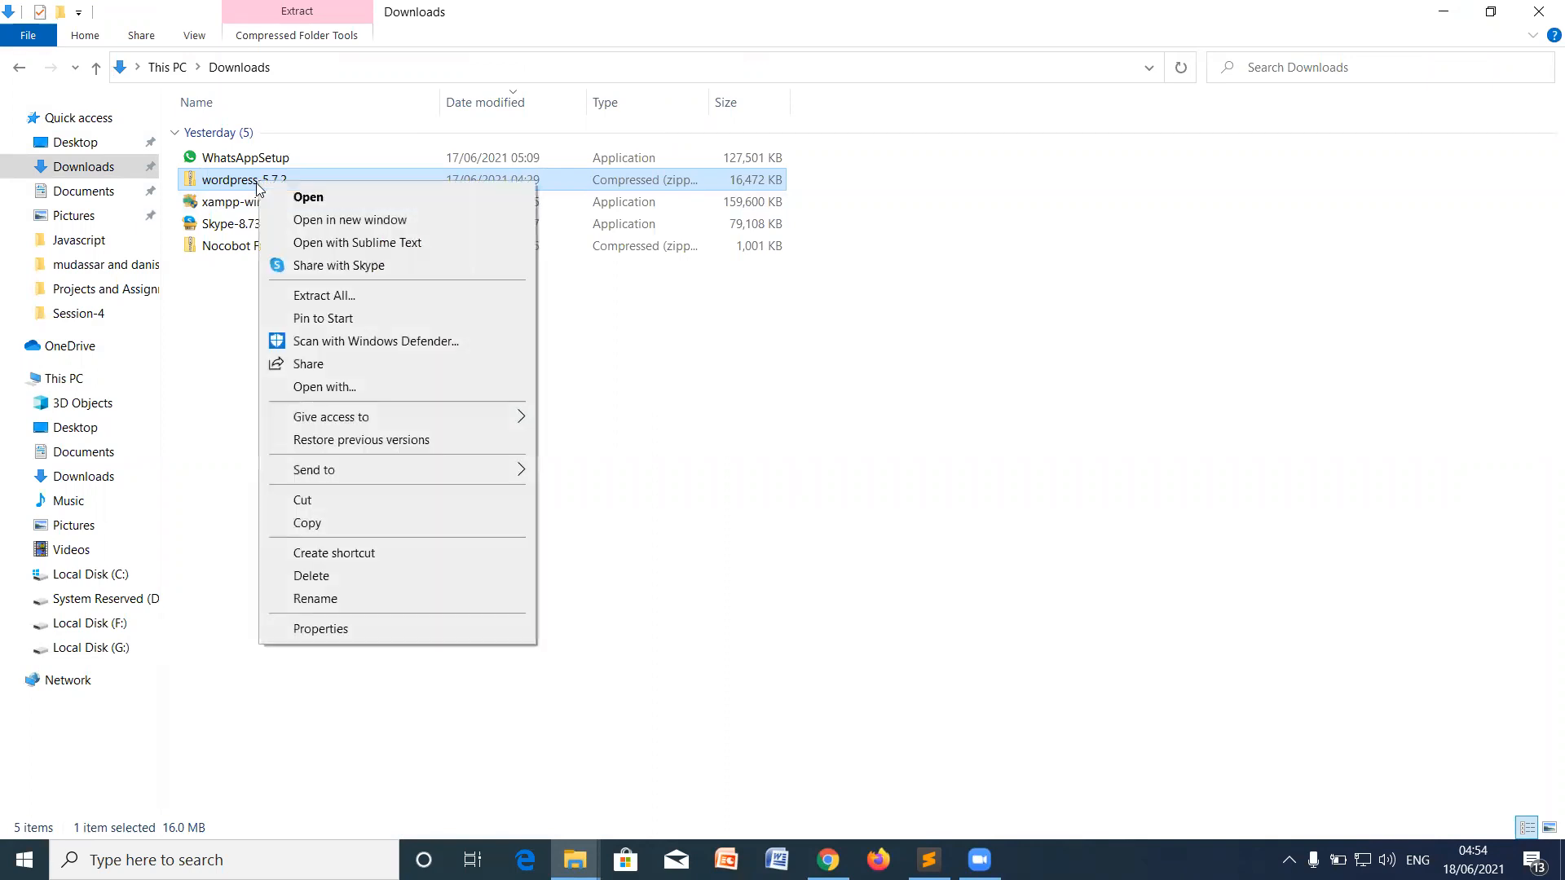
pyautogui.click(298, 199)
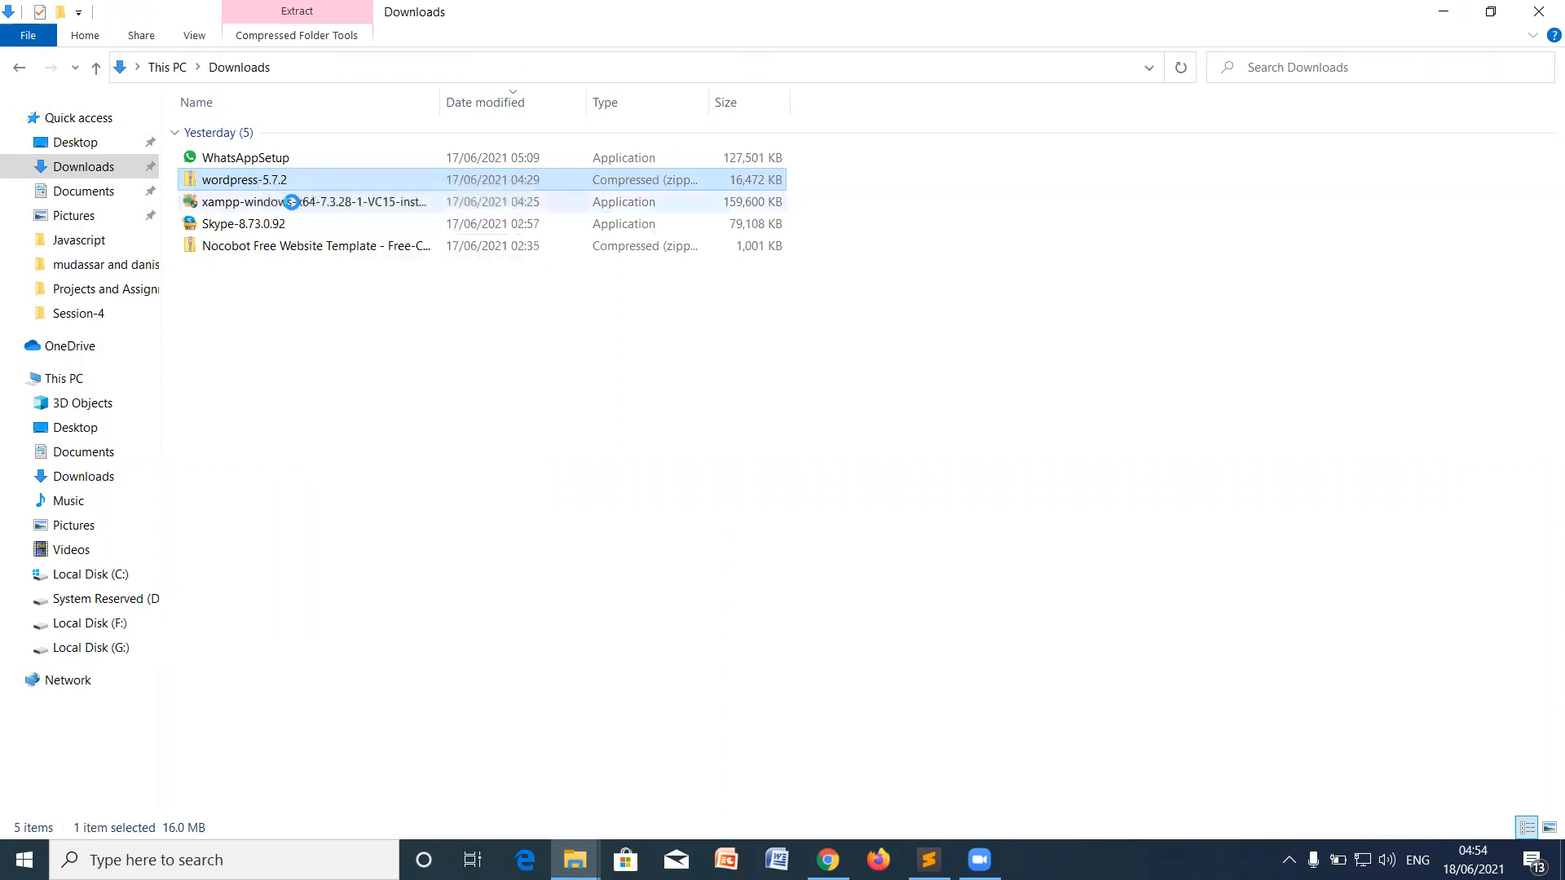
pyautogui.click(224, 138)
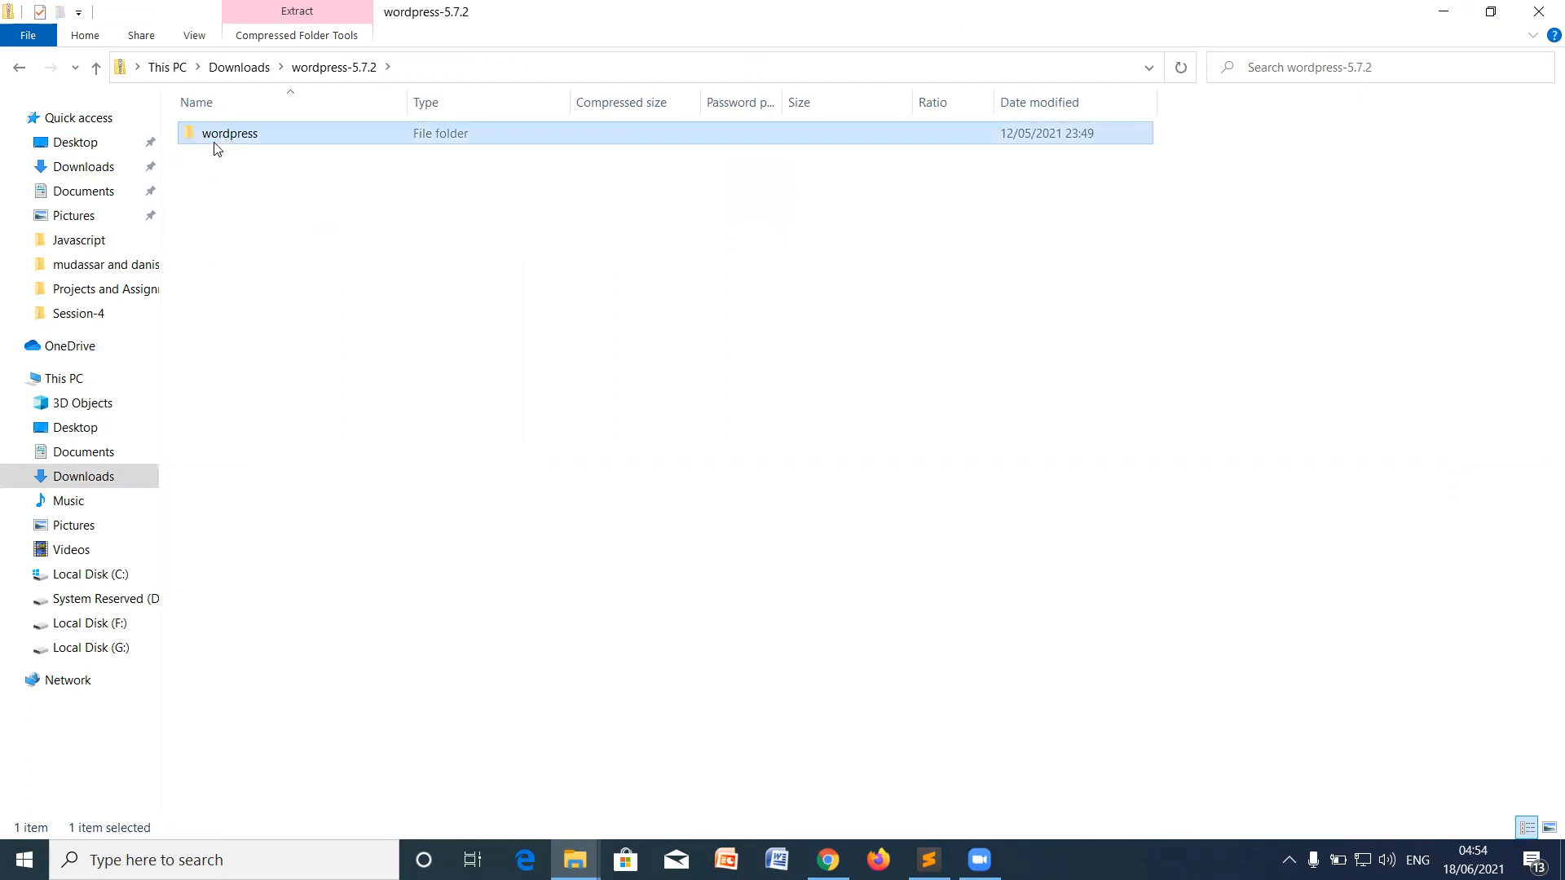
pyautogui.click(15, 75)
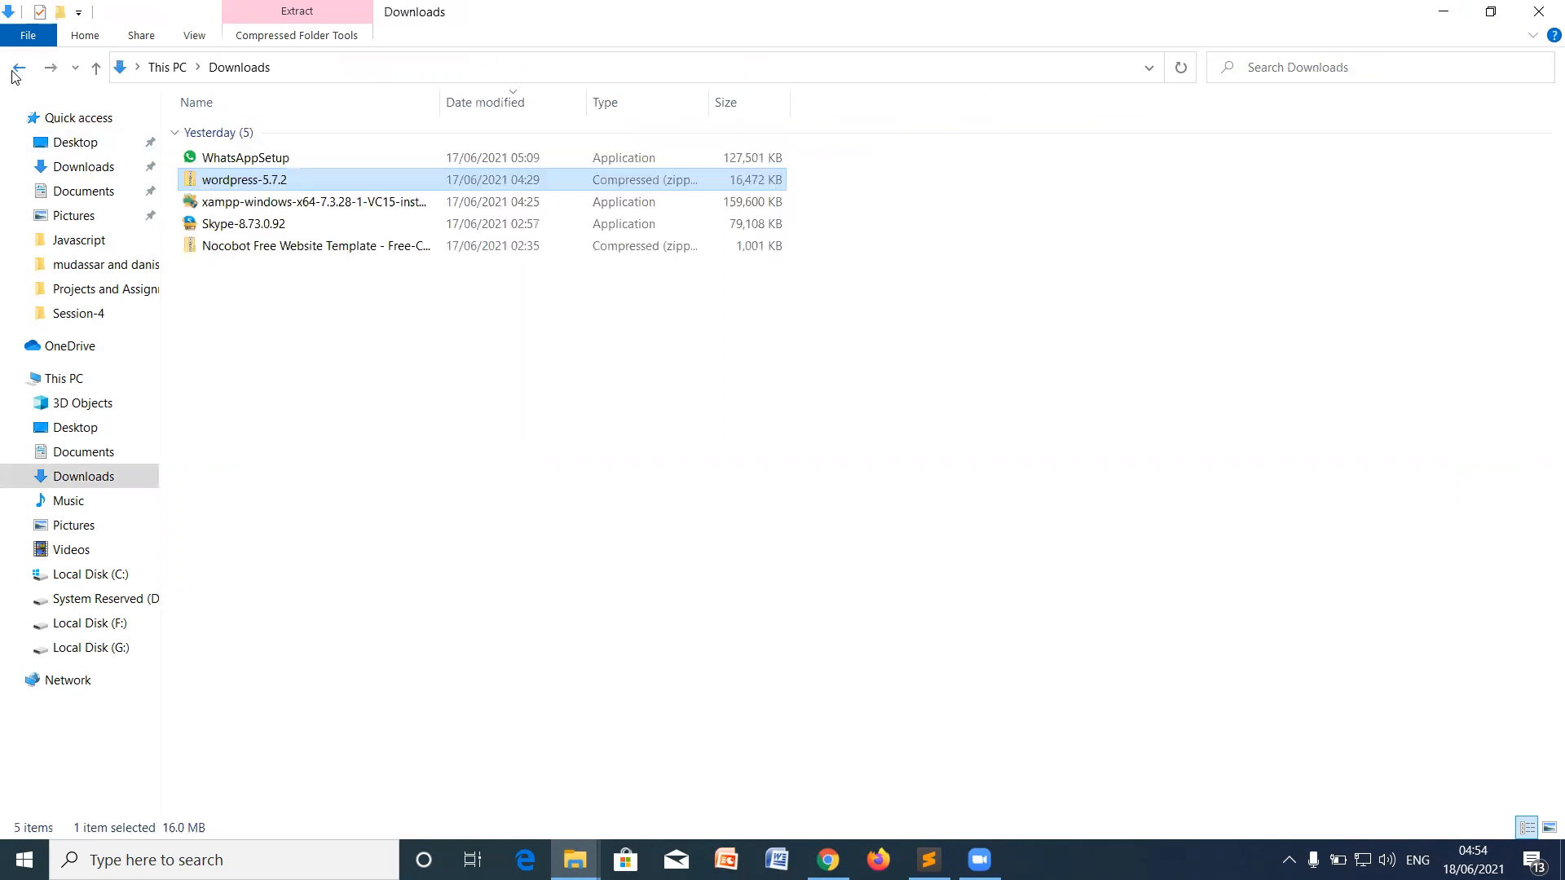
# Step: Open Local Disk (C:) and select the xampp folder
pyautogui.click(90, 575)
pyautogui.click(239, 291)
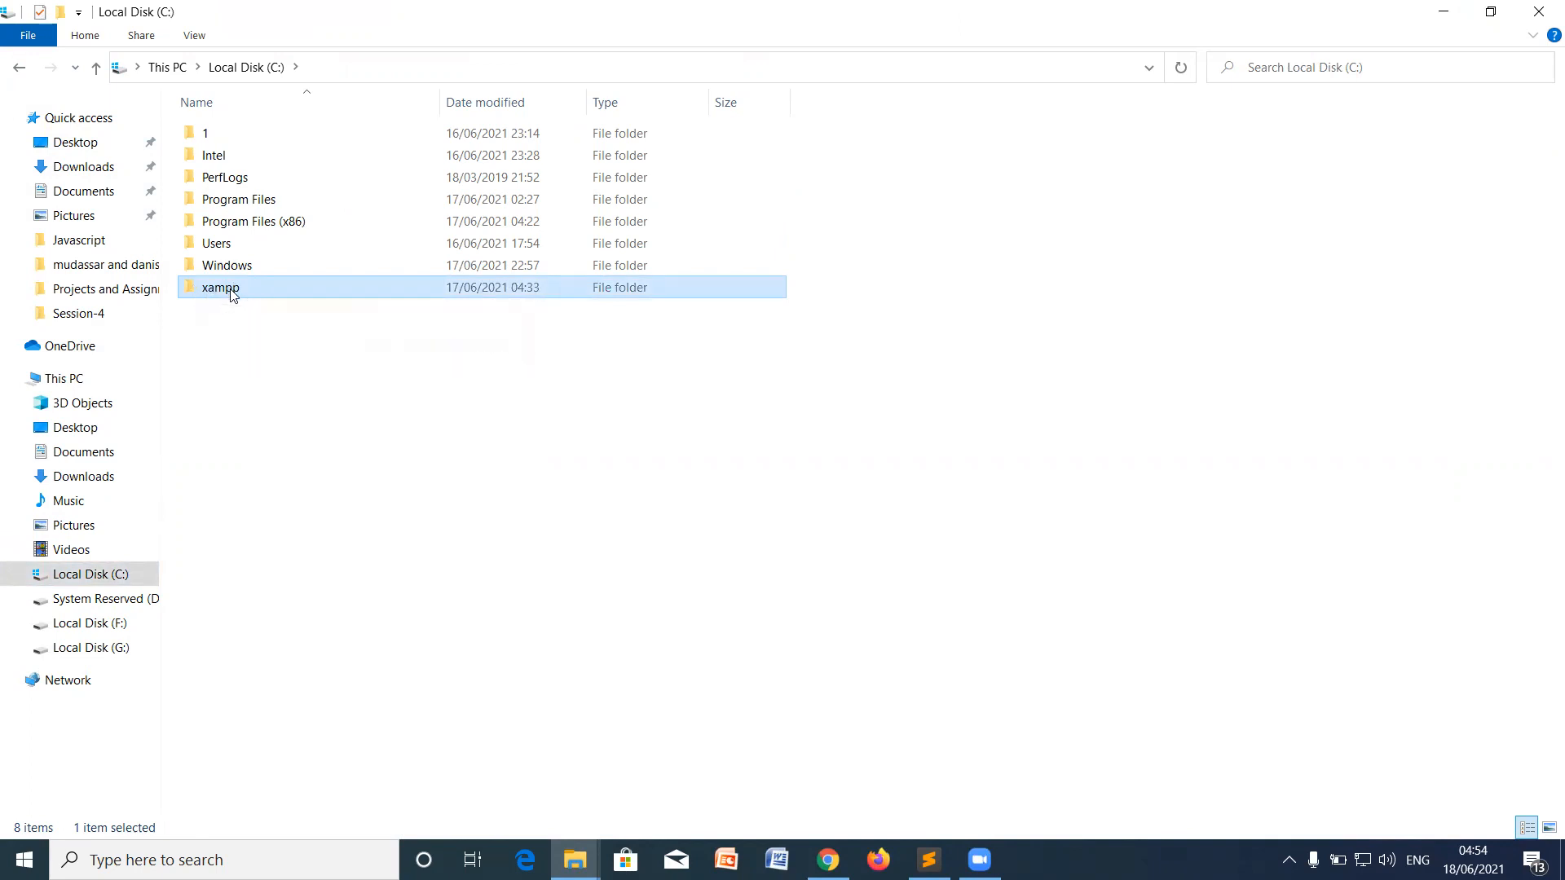
pyautogui.moveTo(233, 295)
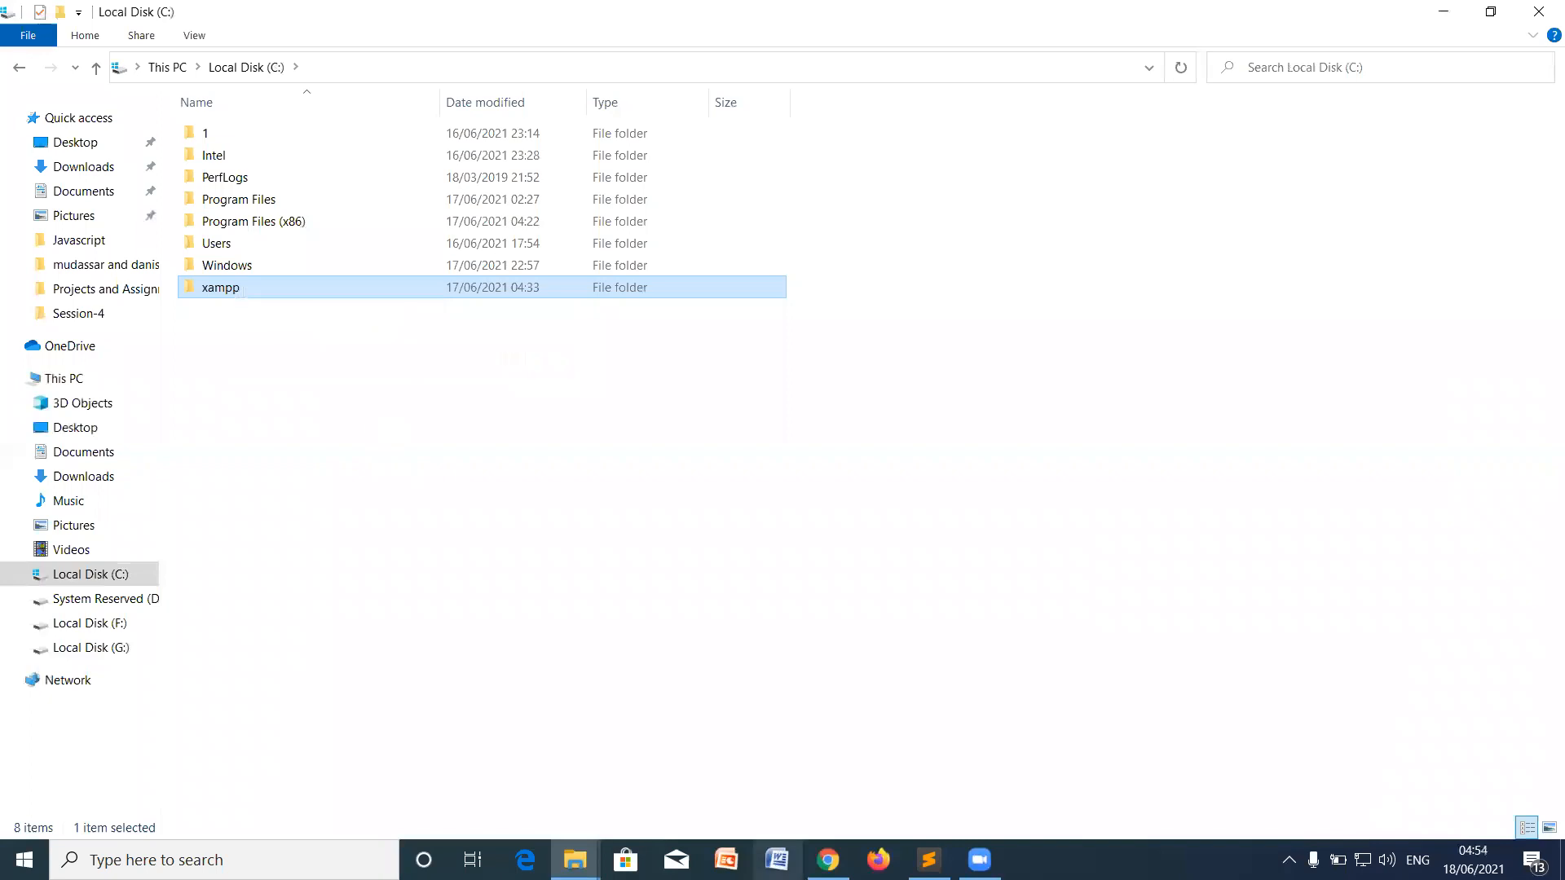
# Step: Switch back to Chrome and load google.com in the address bar
pyautogui.moveTo(827, 860)
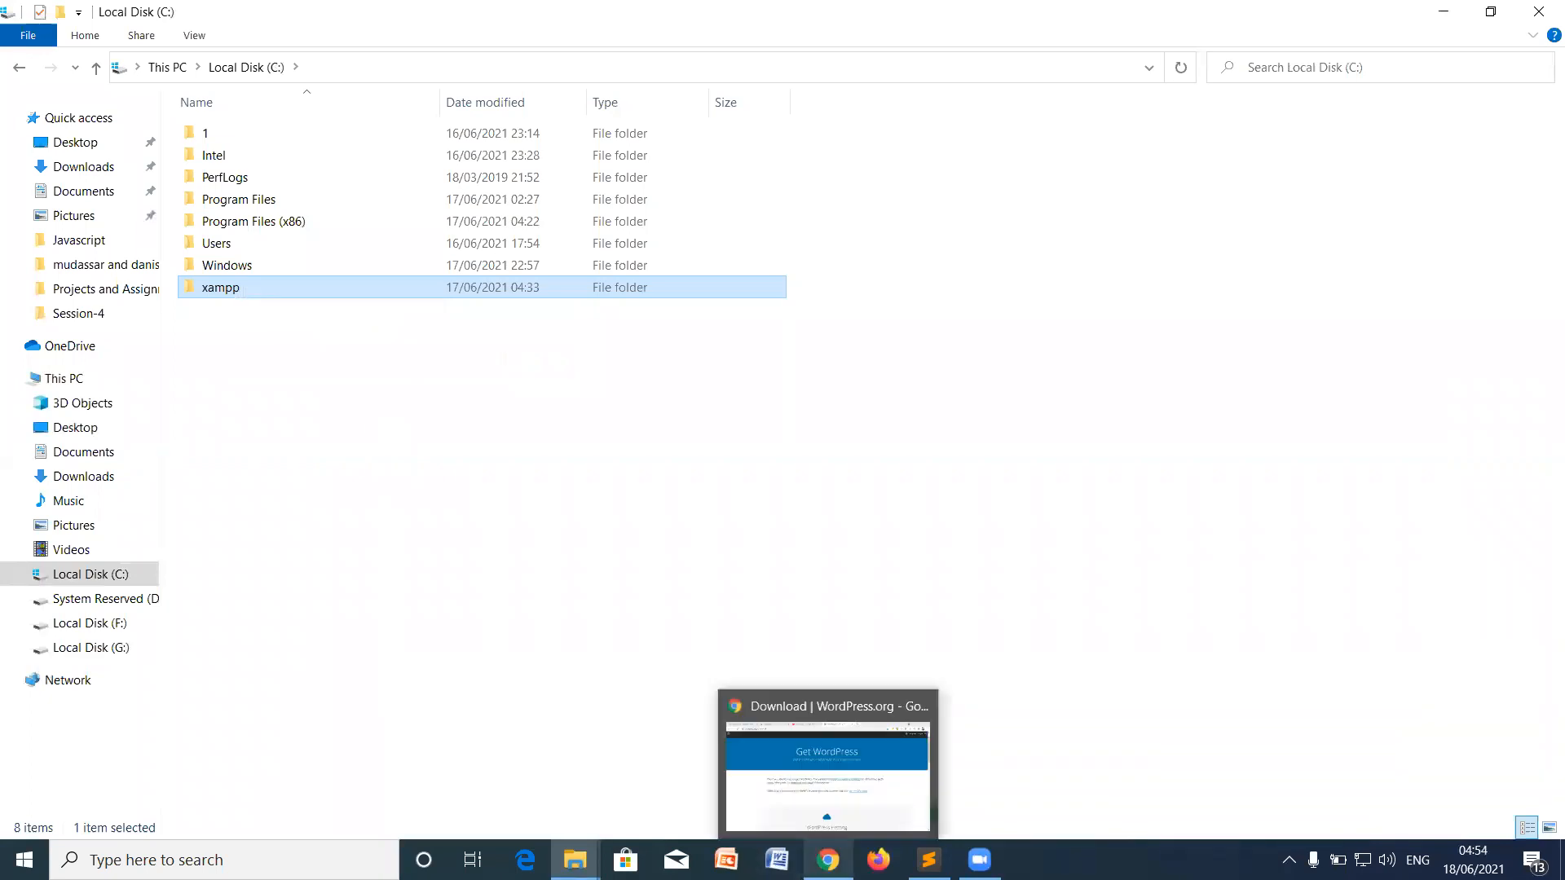
pyautogui.click(827, 758)
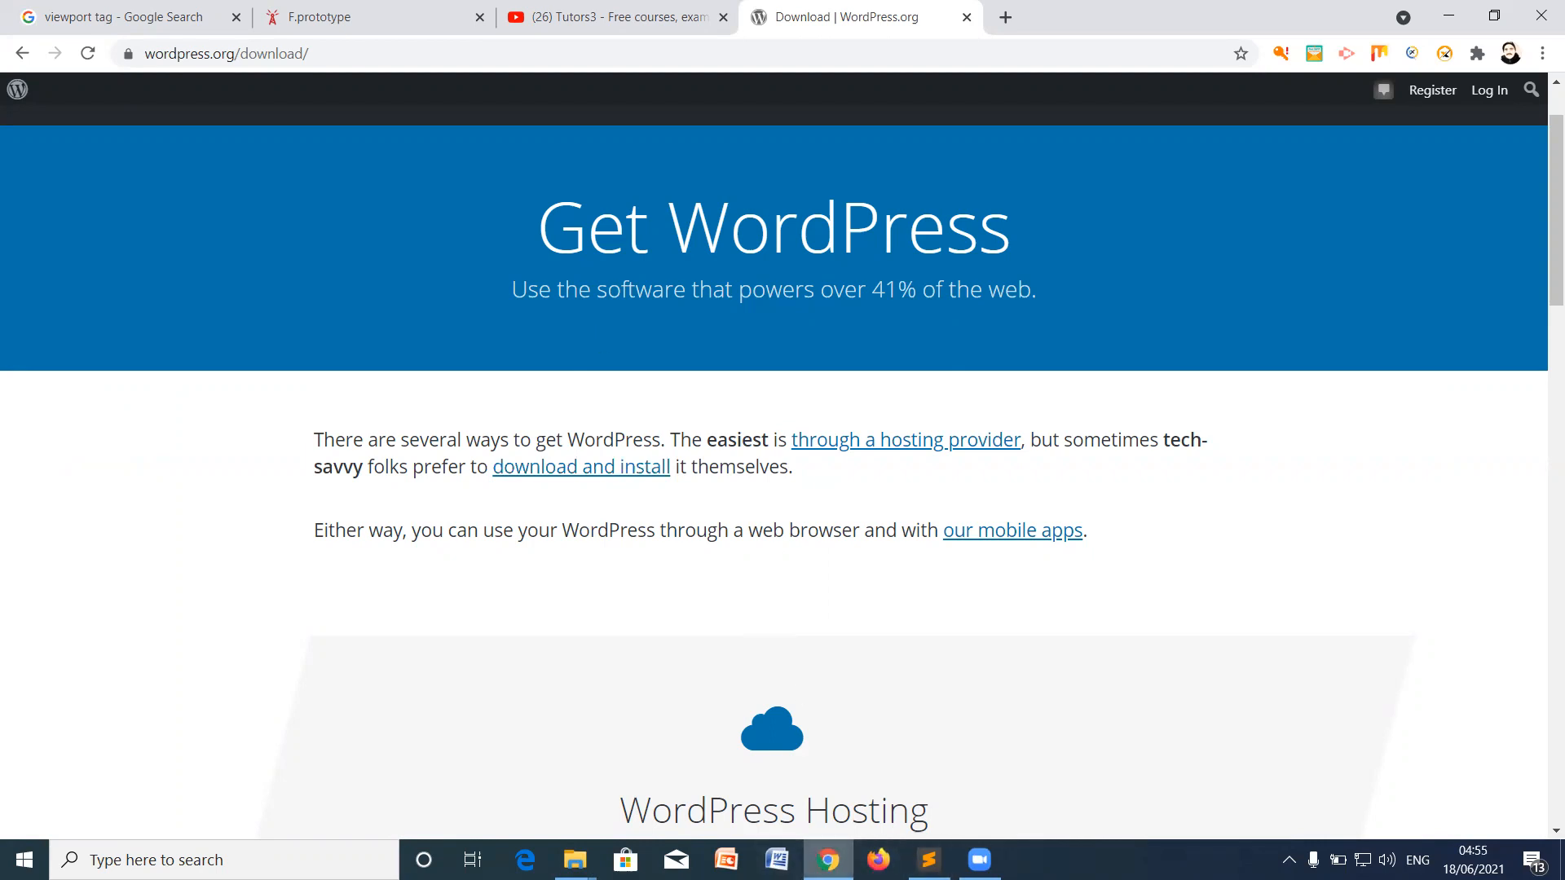
pyautogui.click(828, 860)
pyautogui.click(828, 860)
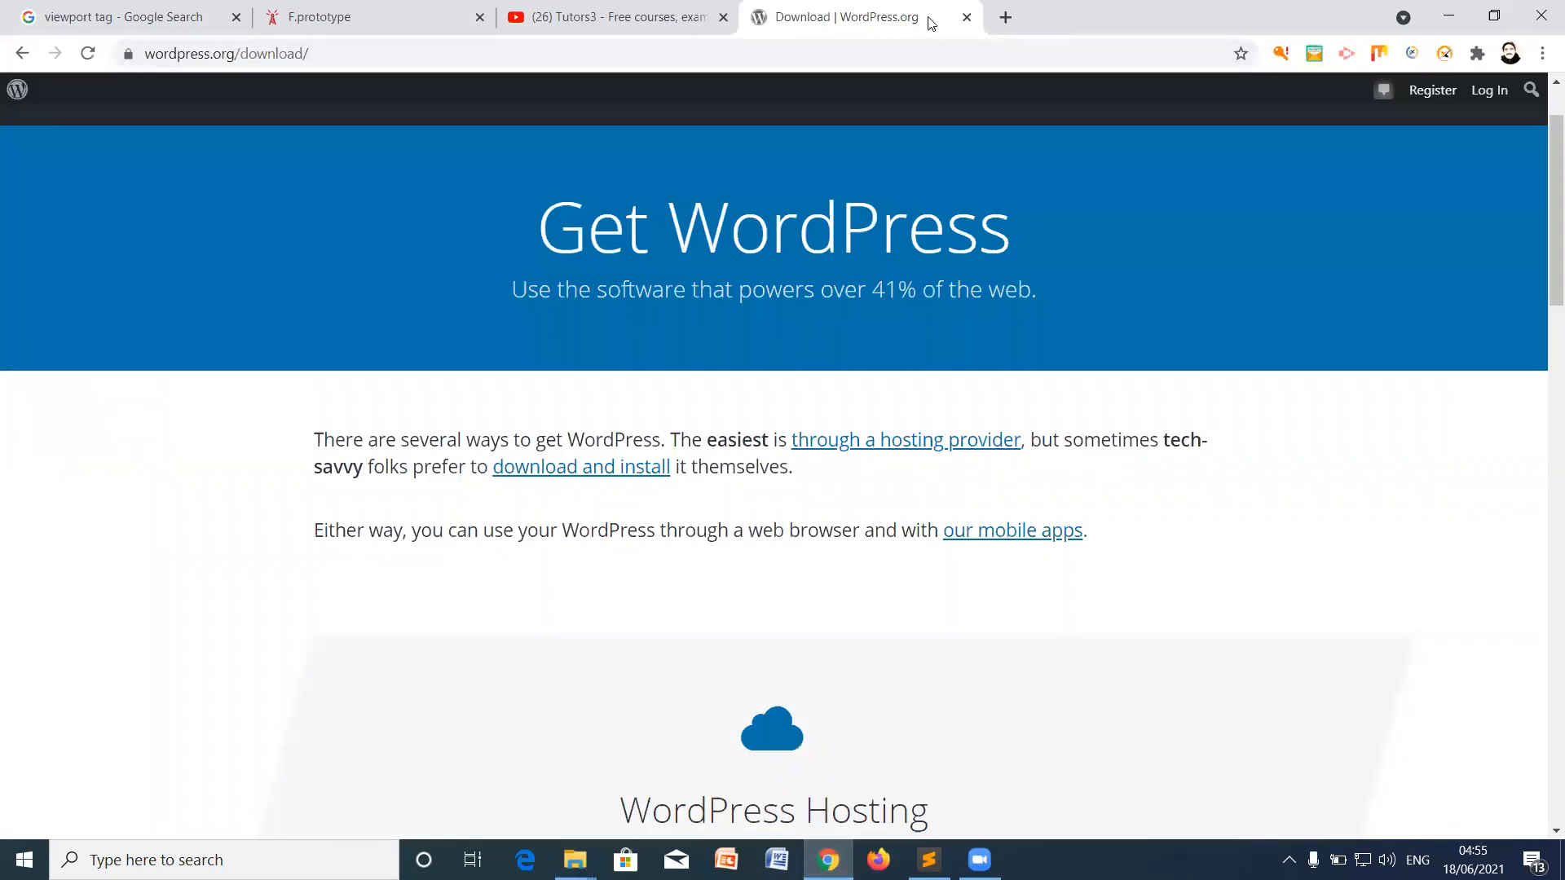
pyautogui.click(420, 59)
pyautogui.write('google.com')
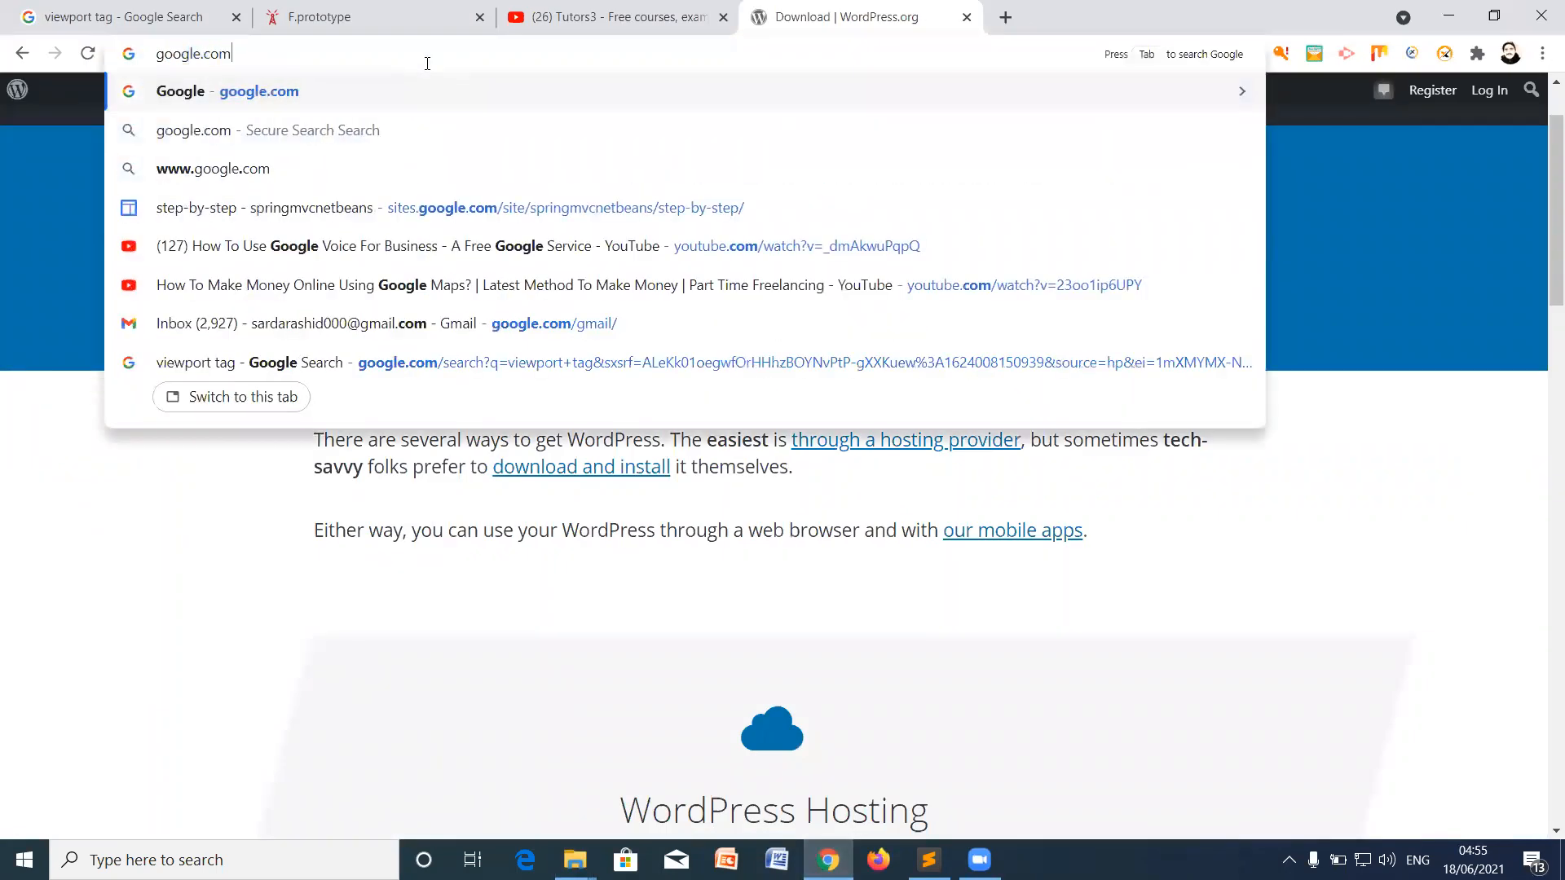
pyautogui.press('Return')
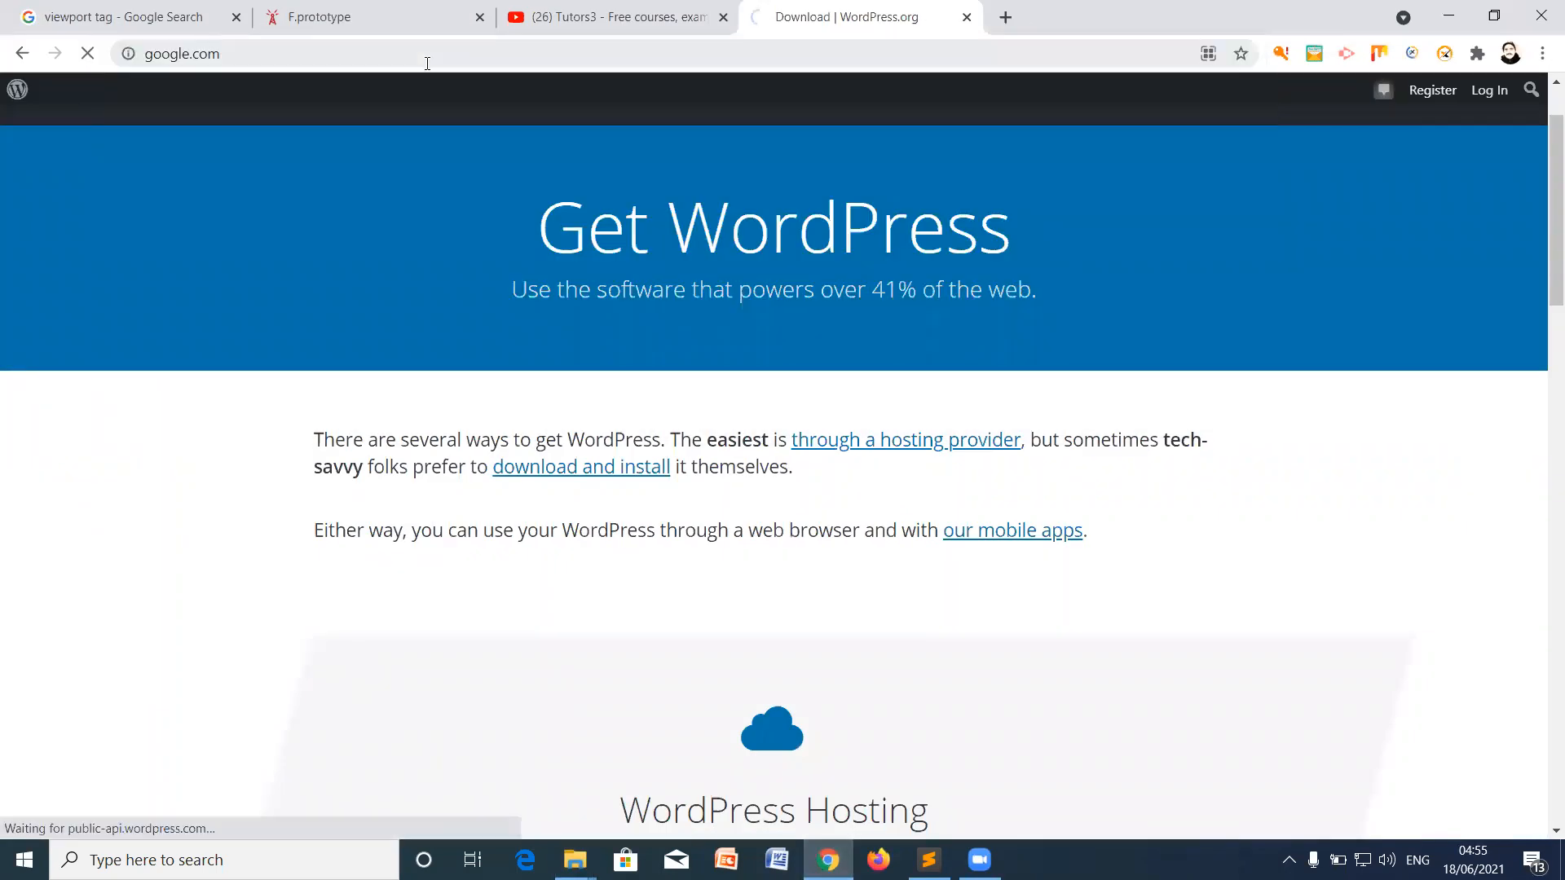
# Step: Search Google for xampp
pyautogui.write('xampp')
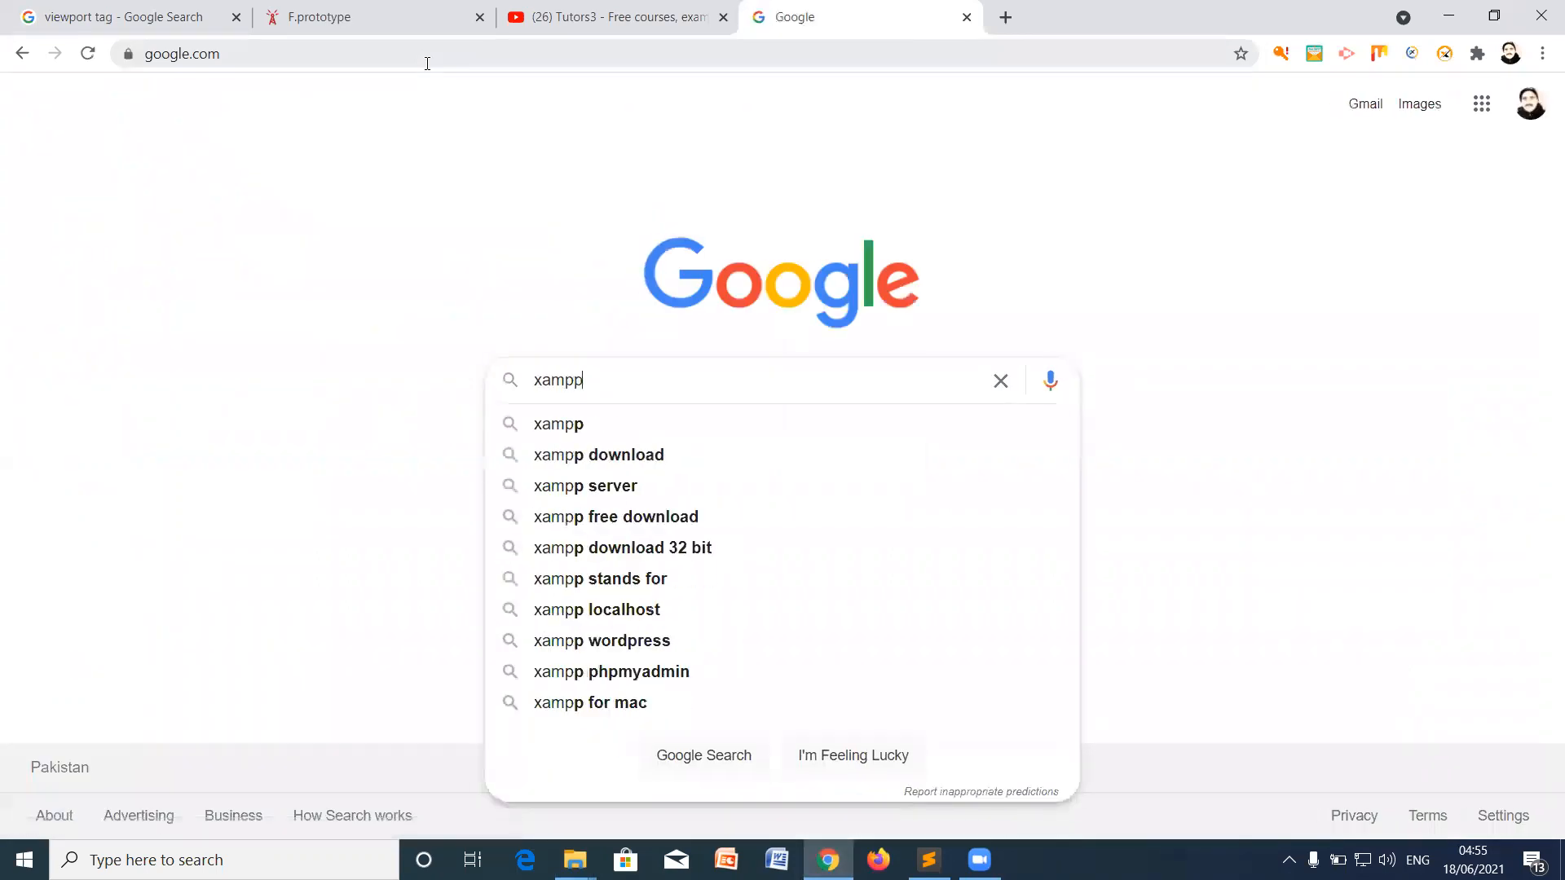
pyautogui.press('Return')
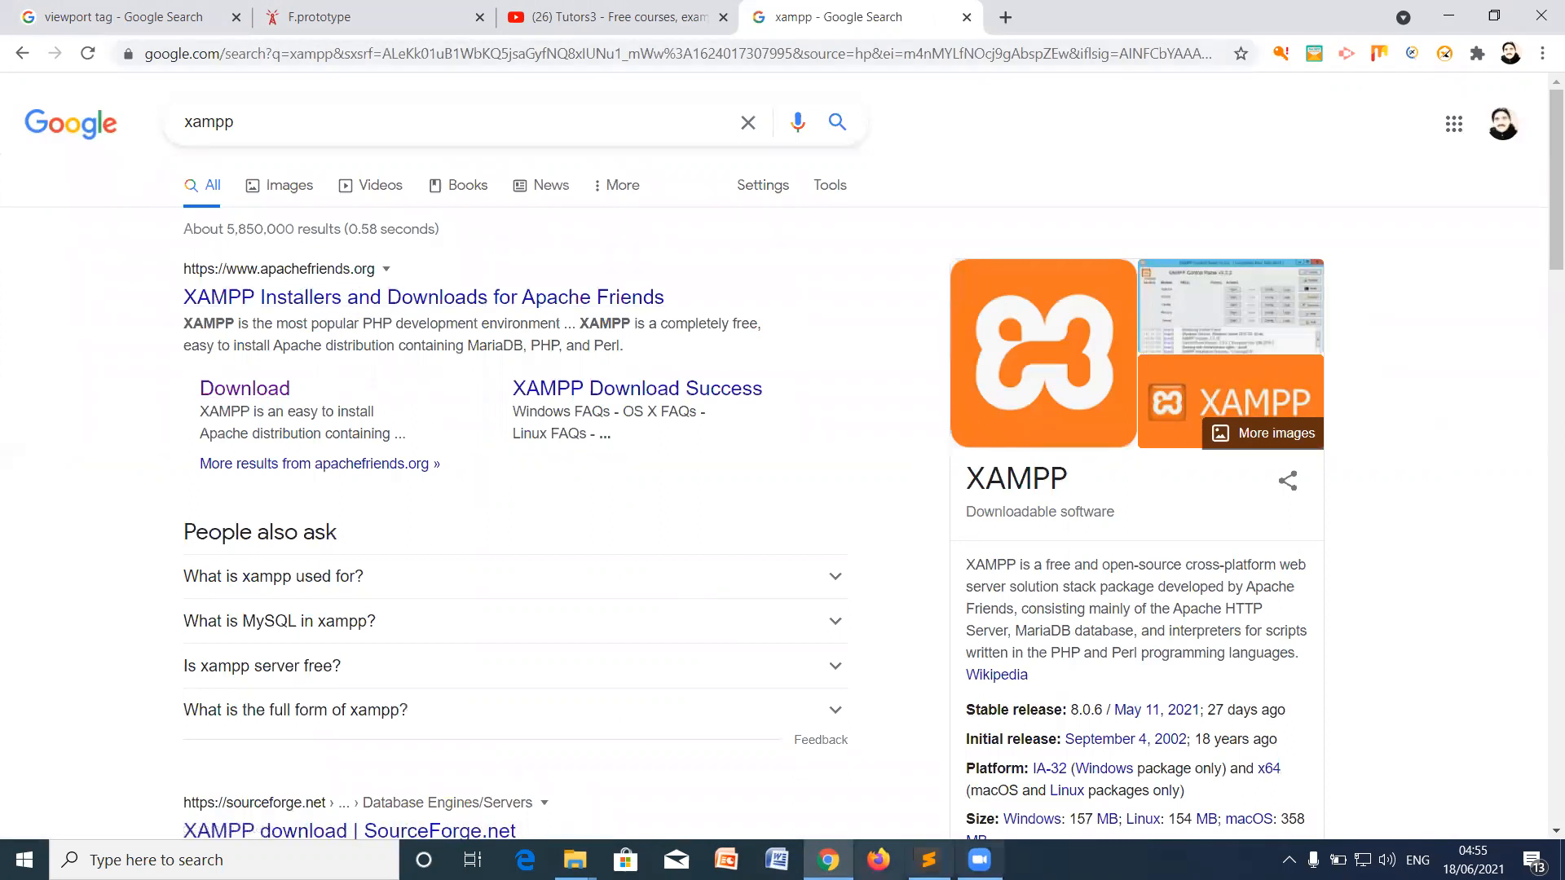
pyautogui.click(245, 860)
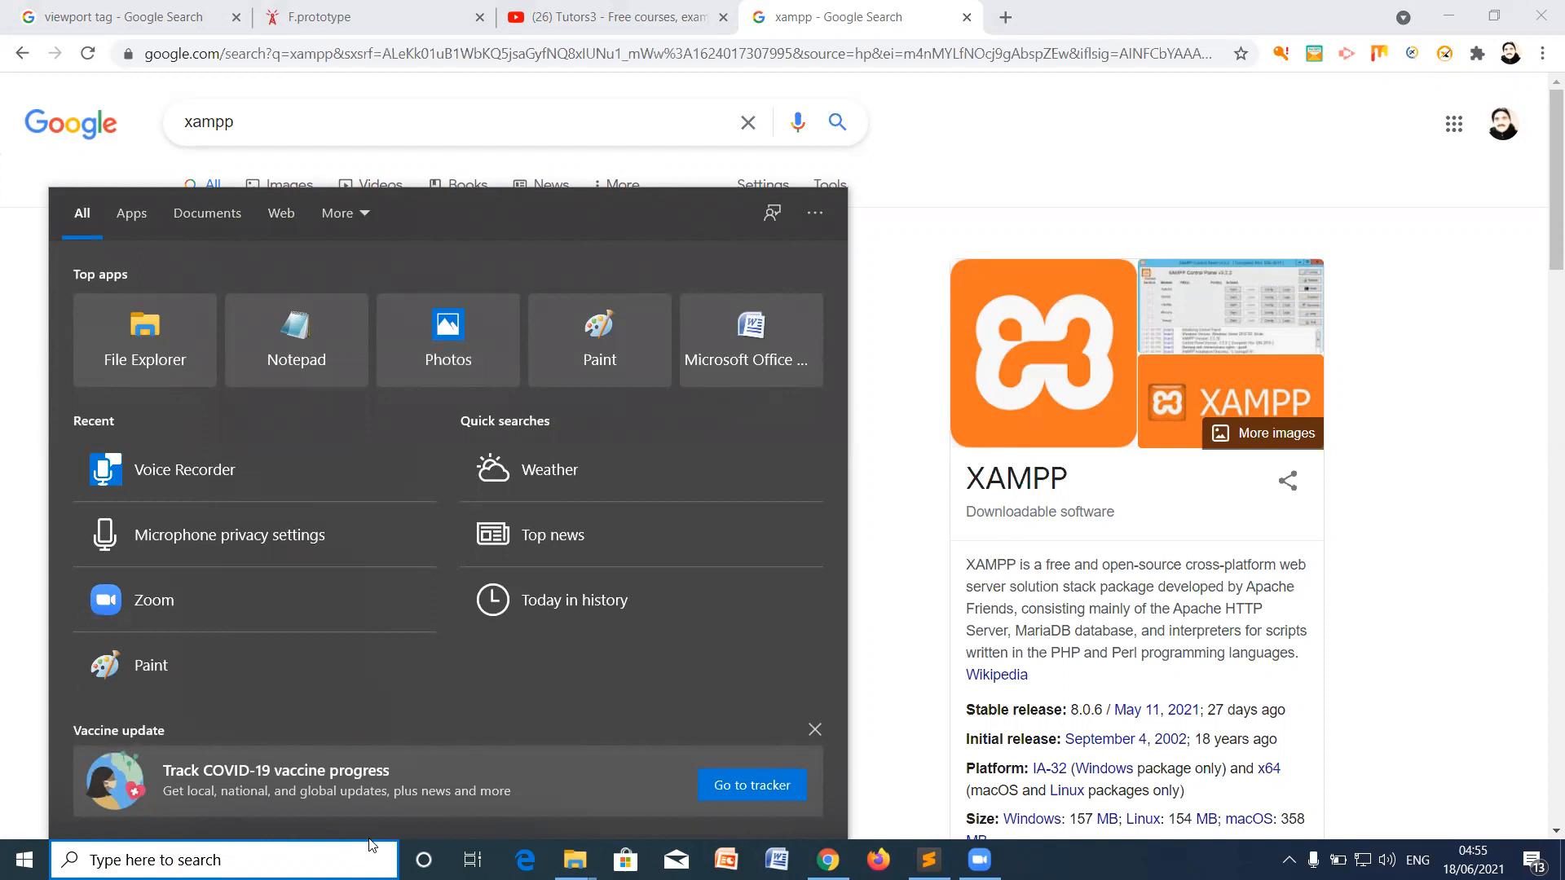
# Step: Launch XAMPP Control Panel, start Apache and MySQL, and allow MySQL through the firewall
pyautogui.write('xam')
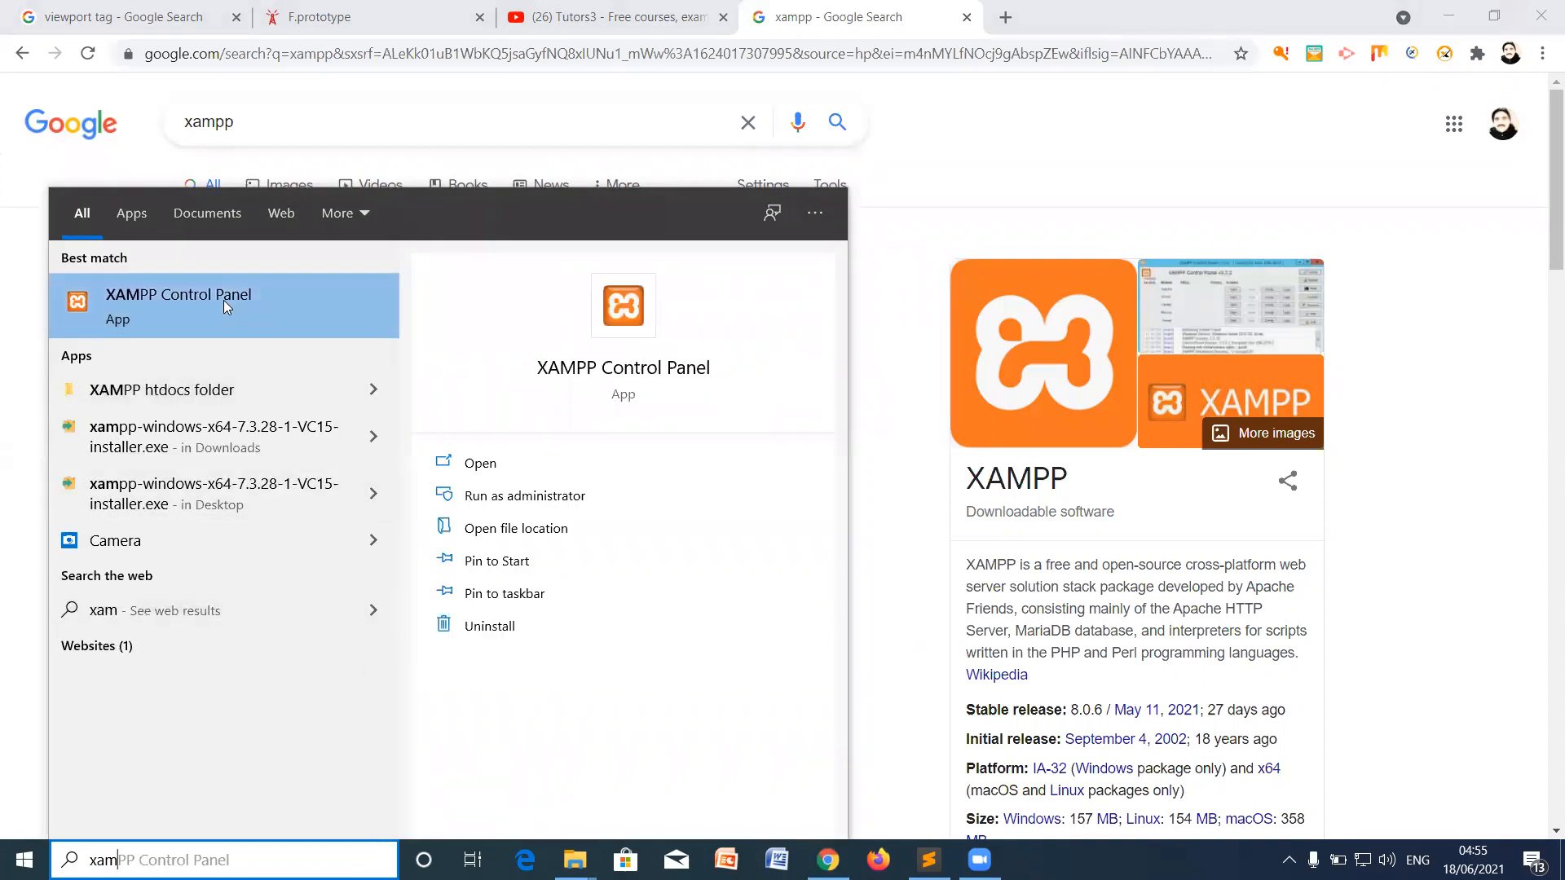
pyautogui.click(223, 299)
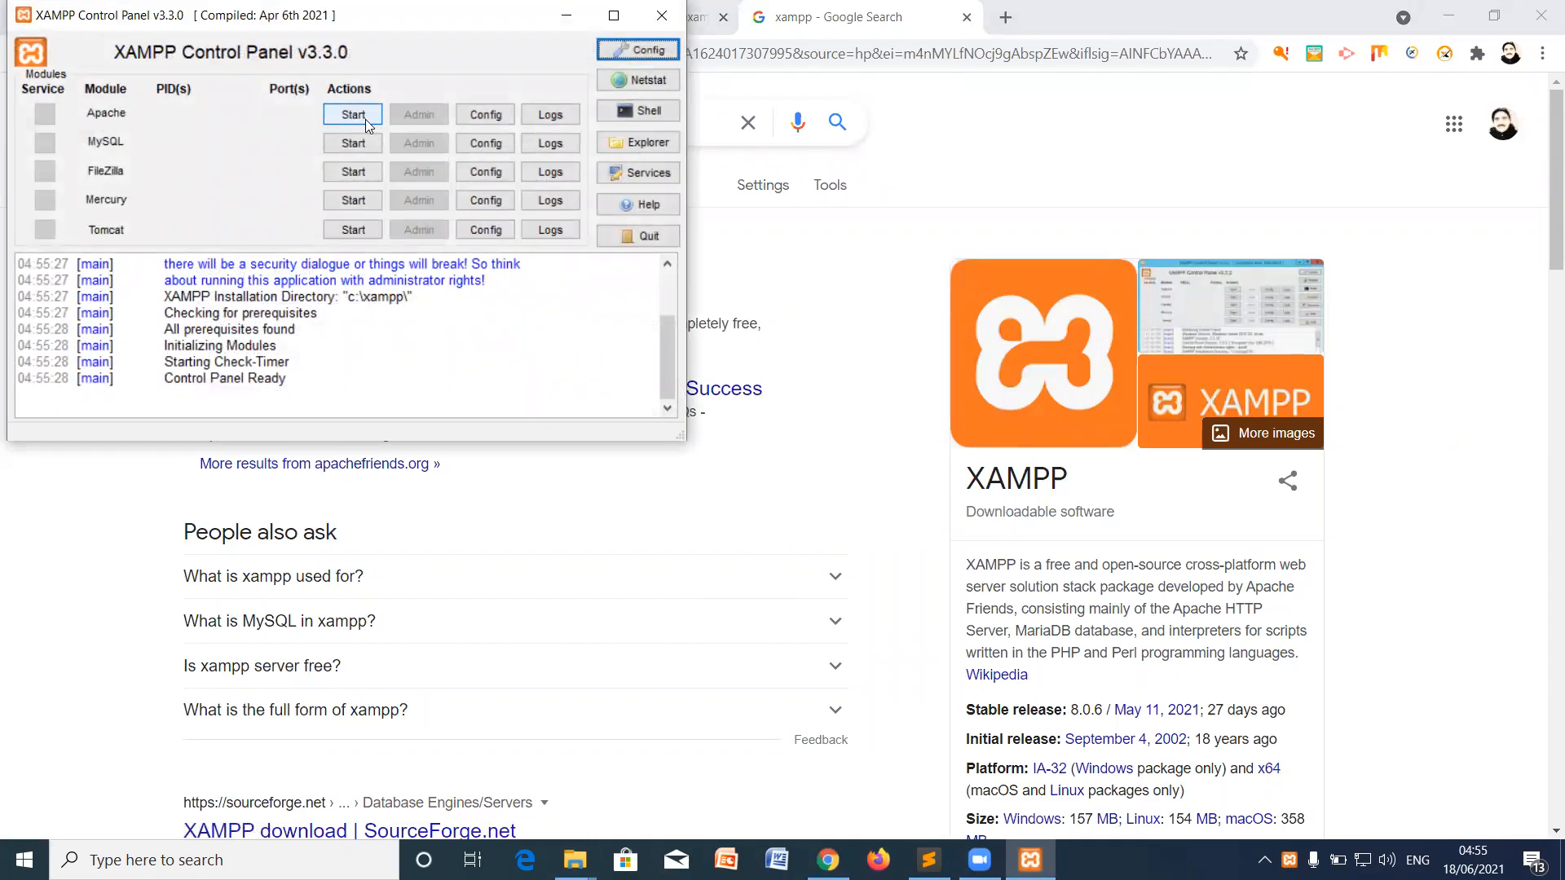
pyautogui.click(365, 119)
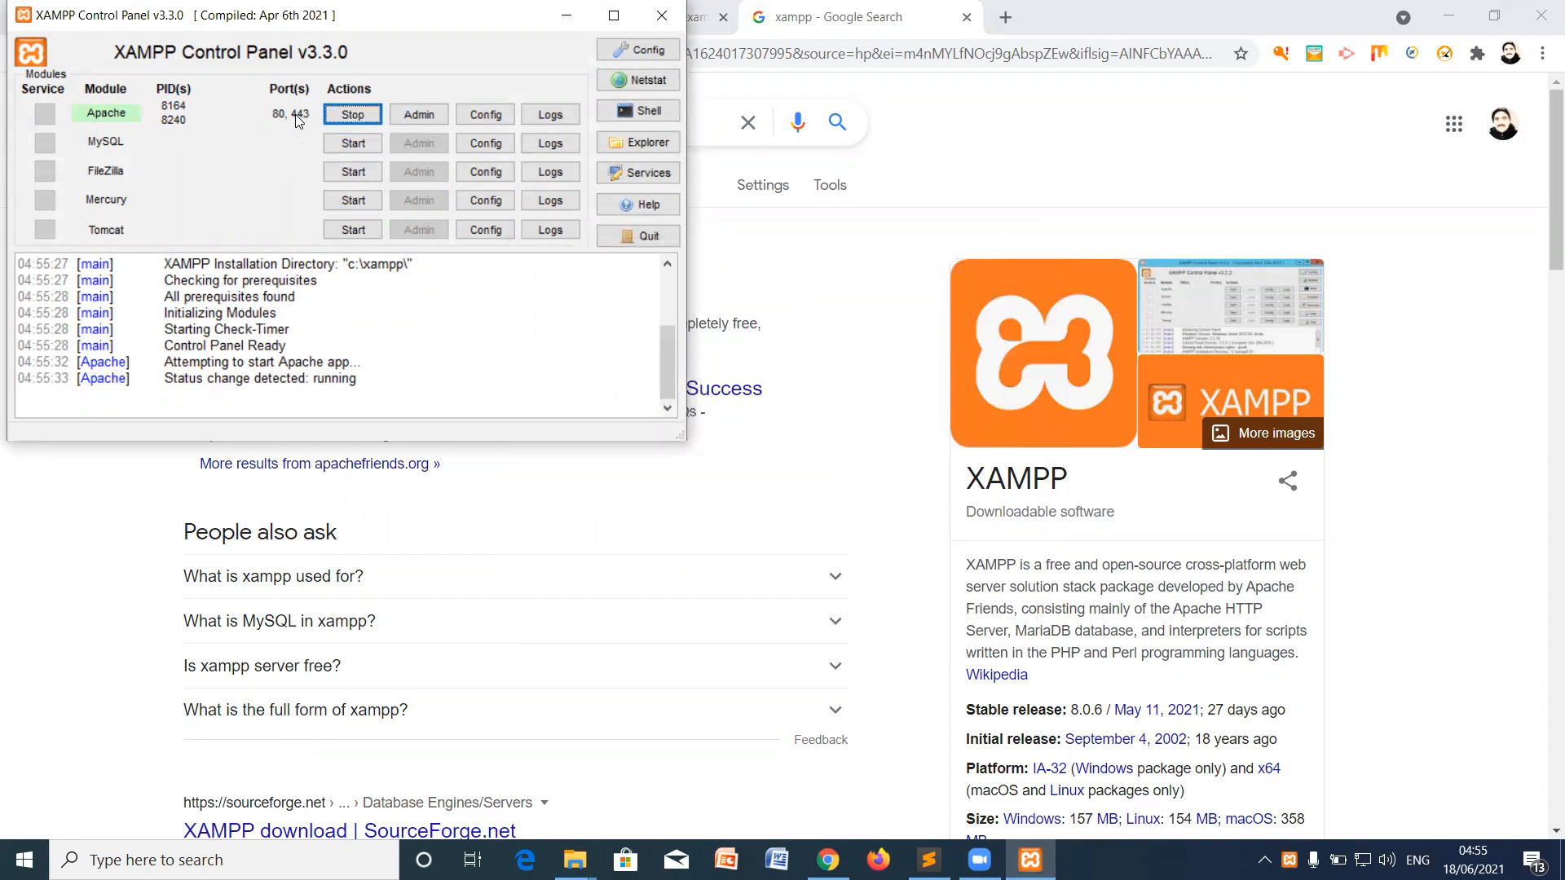
pyautogui.click(360, 145)
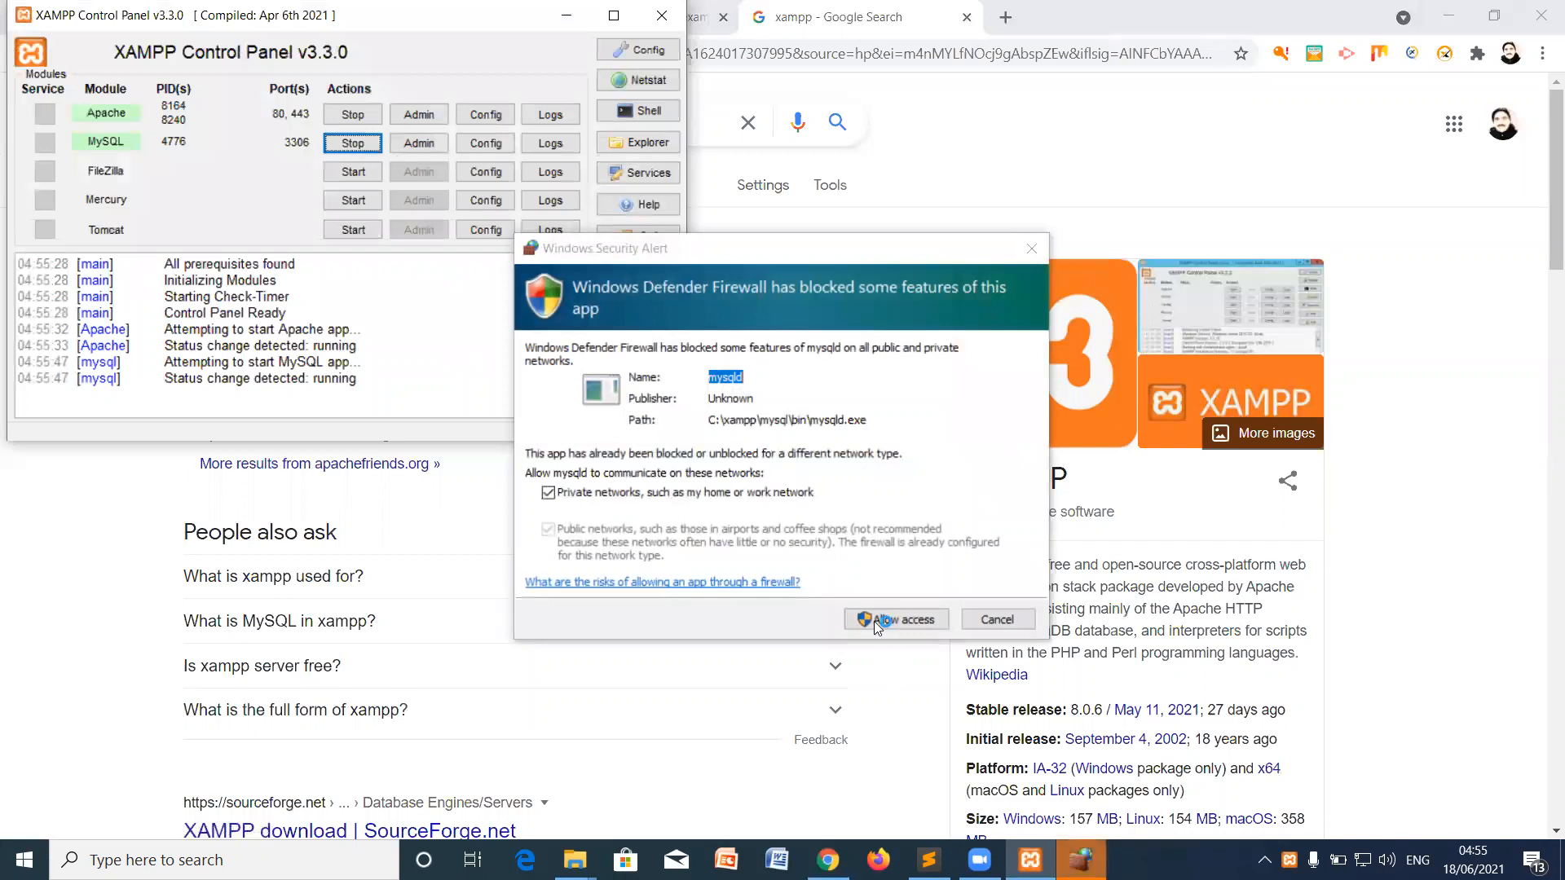
pyautogui.press('Return')
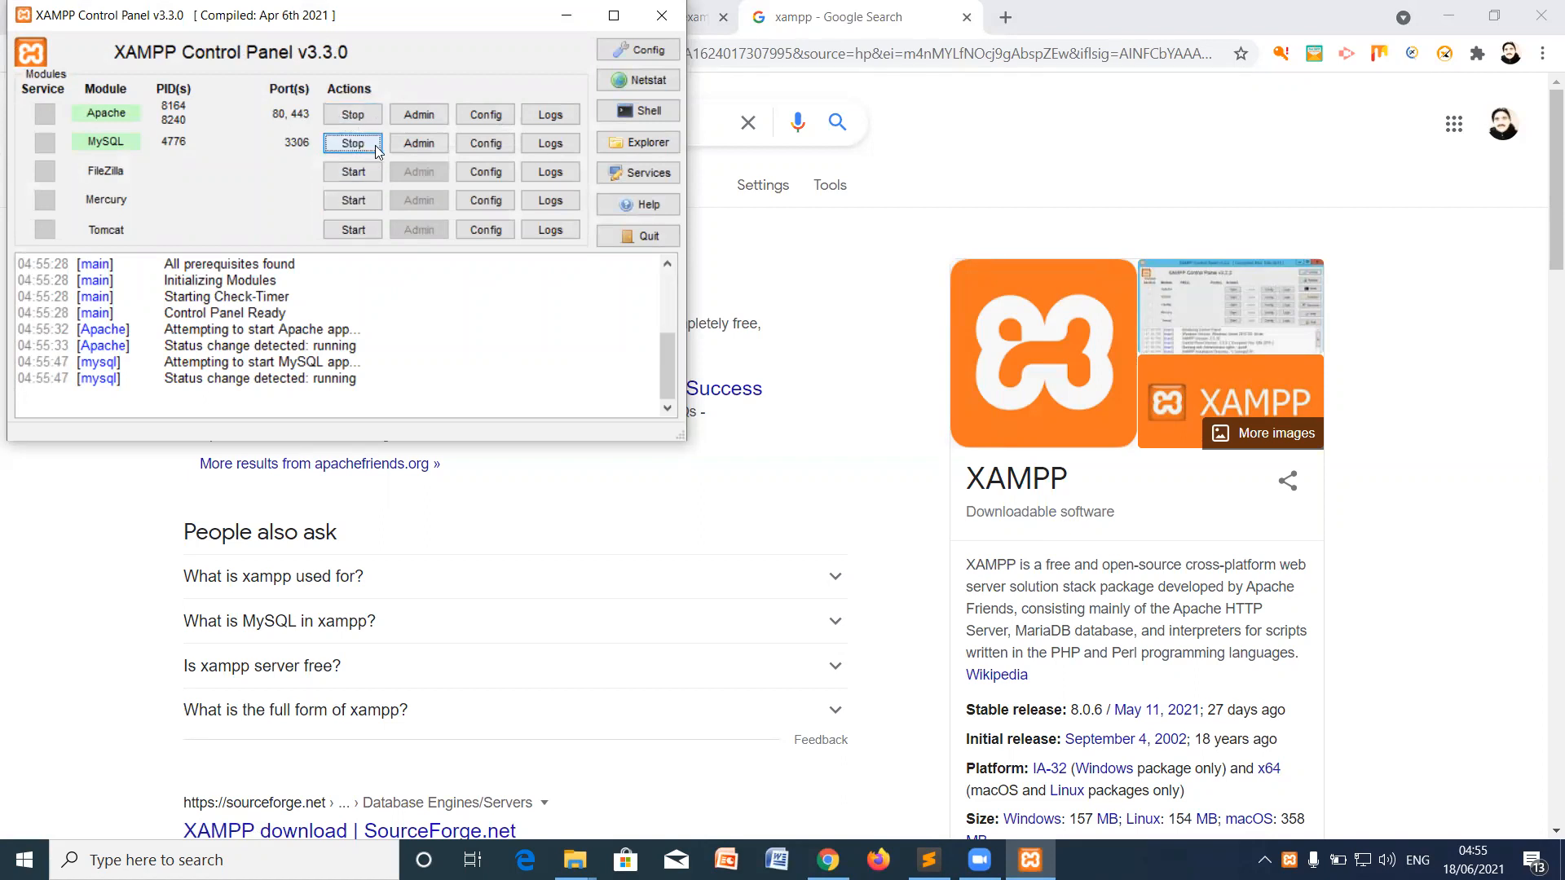
pyautogui.click(831, 422)
pyautogui.moveTo(575, 859)
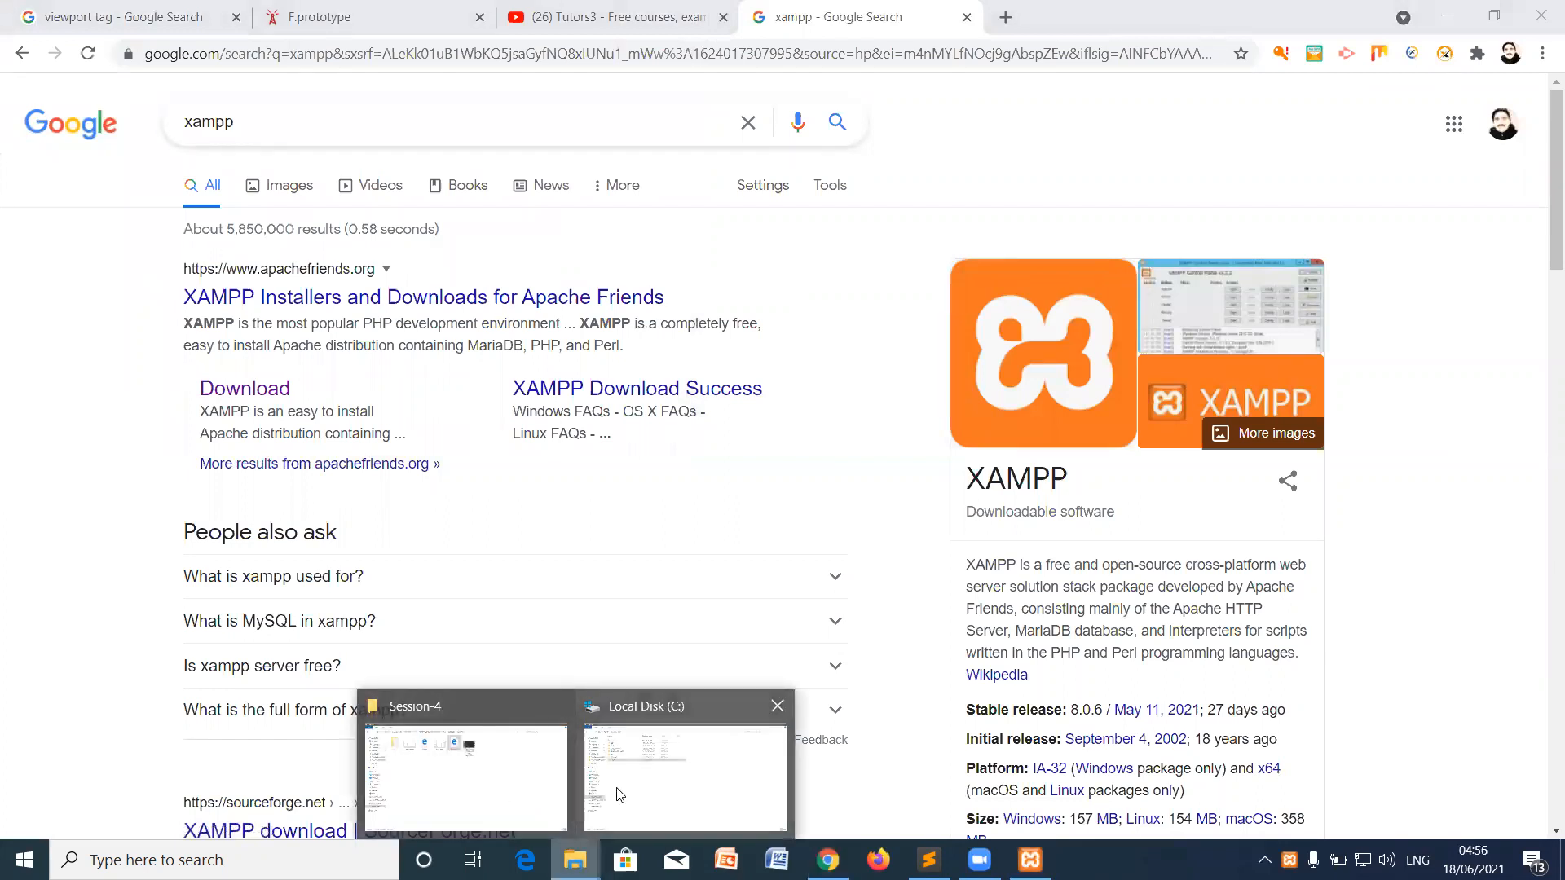
# Step: Open the C:\xampp\htdocs folder in File Explorer
pyautogui.click(619, 795)
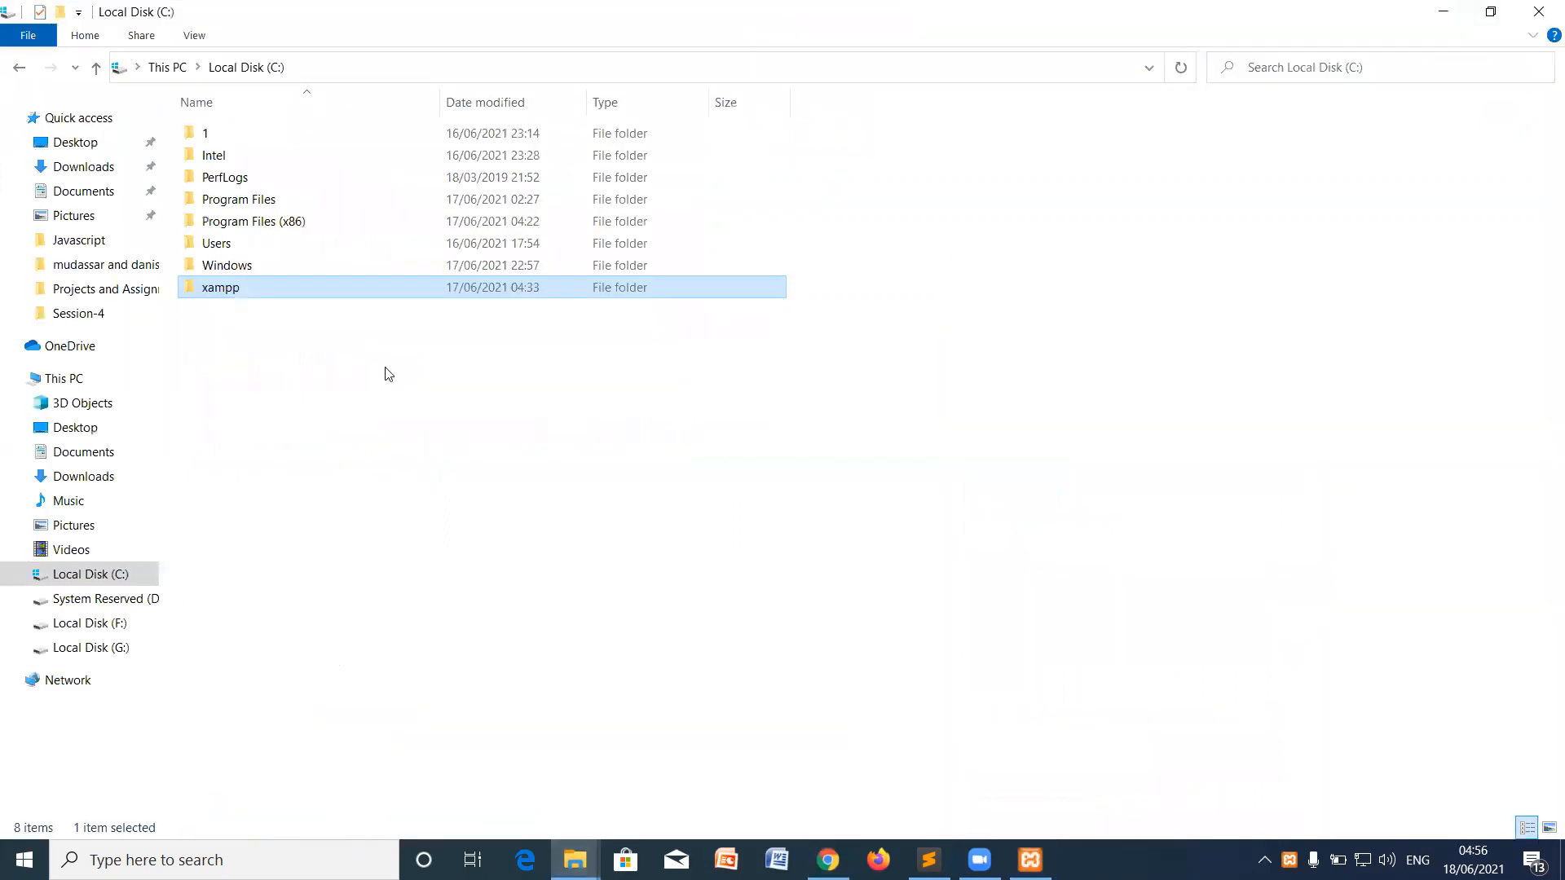
pyautogui.click(355, 413)
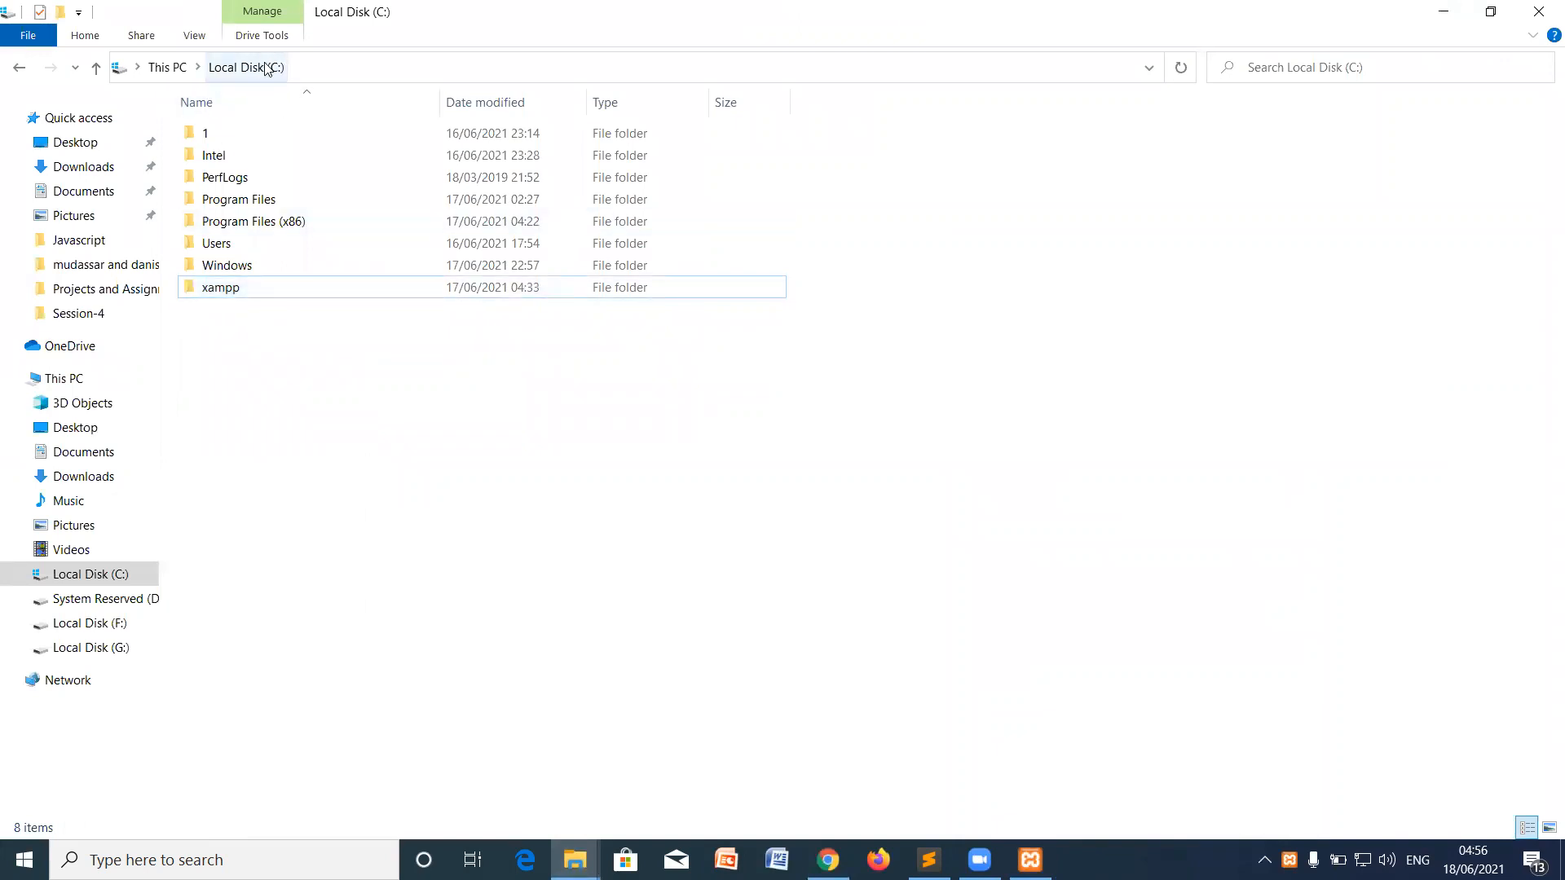
pyautogui.doubleClick(246, 289)
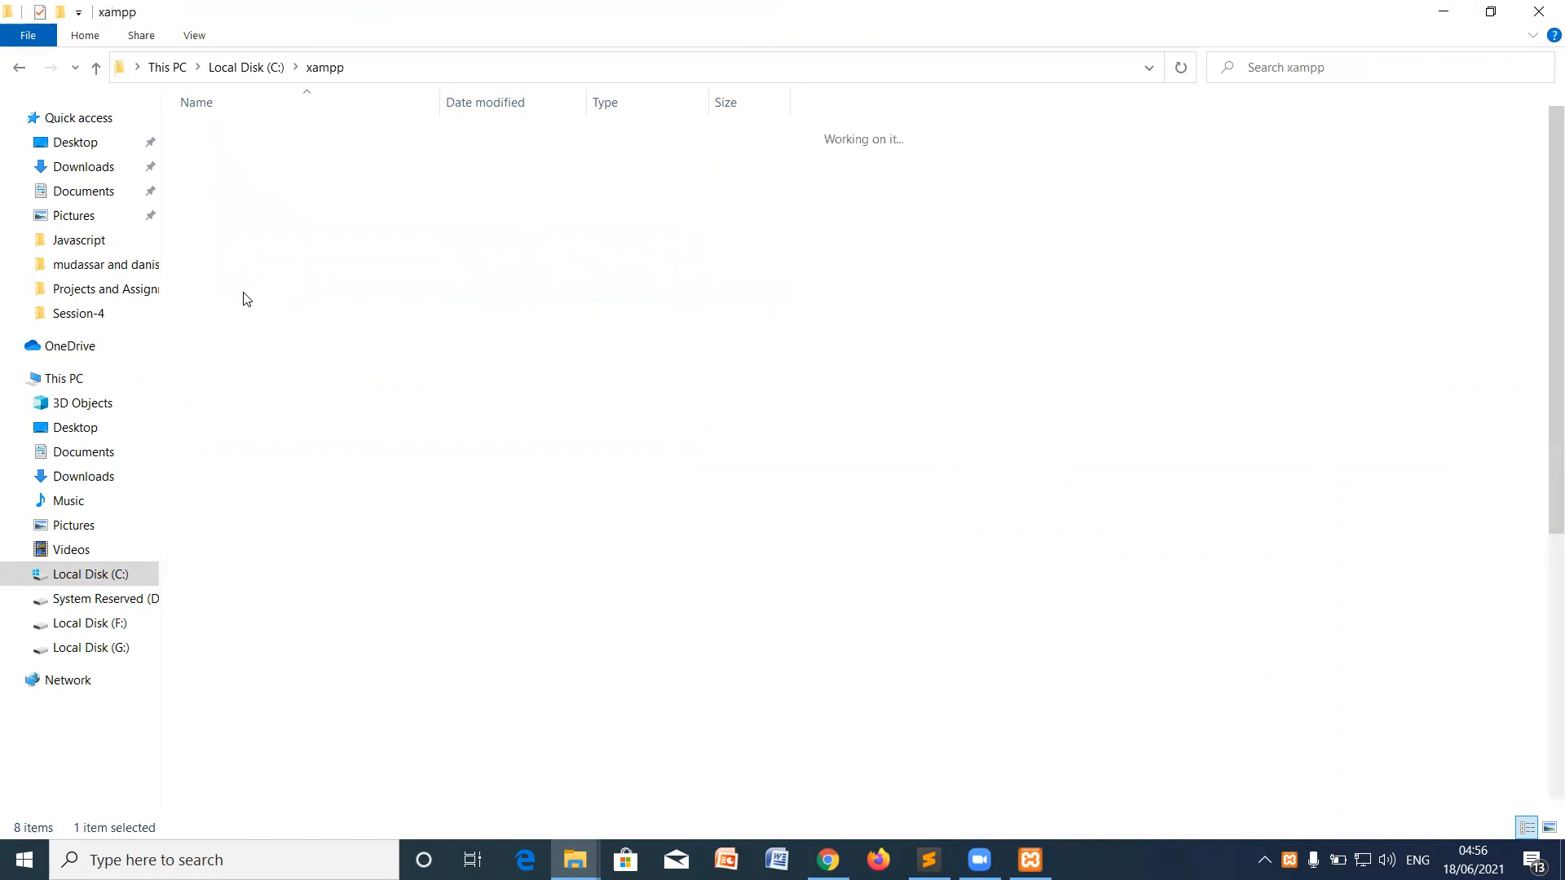
pyautogui.doubleClick(219, 244)
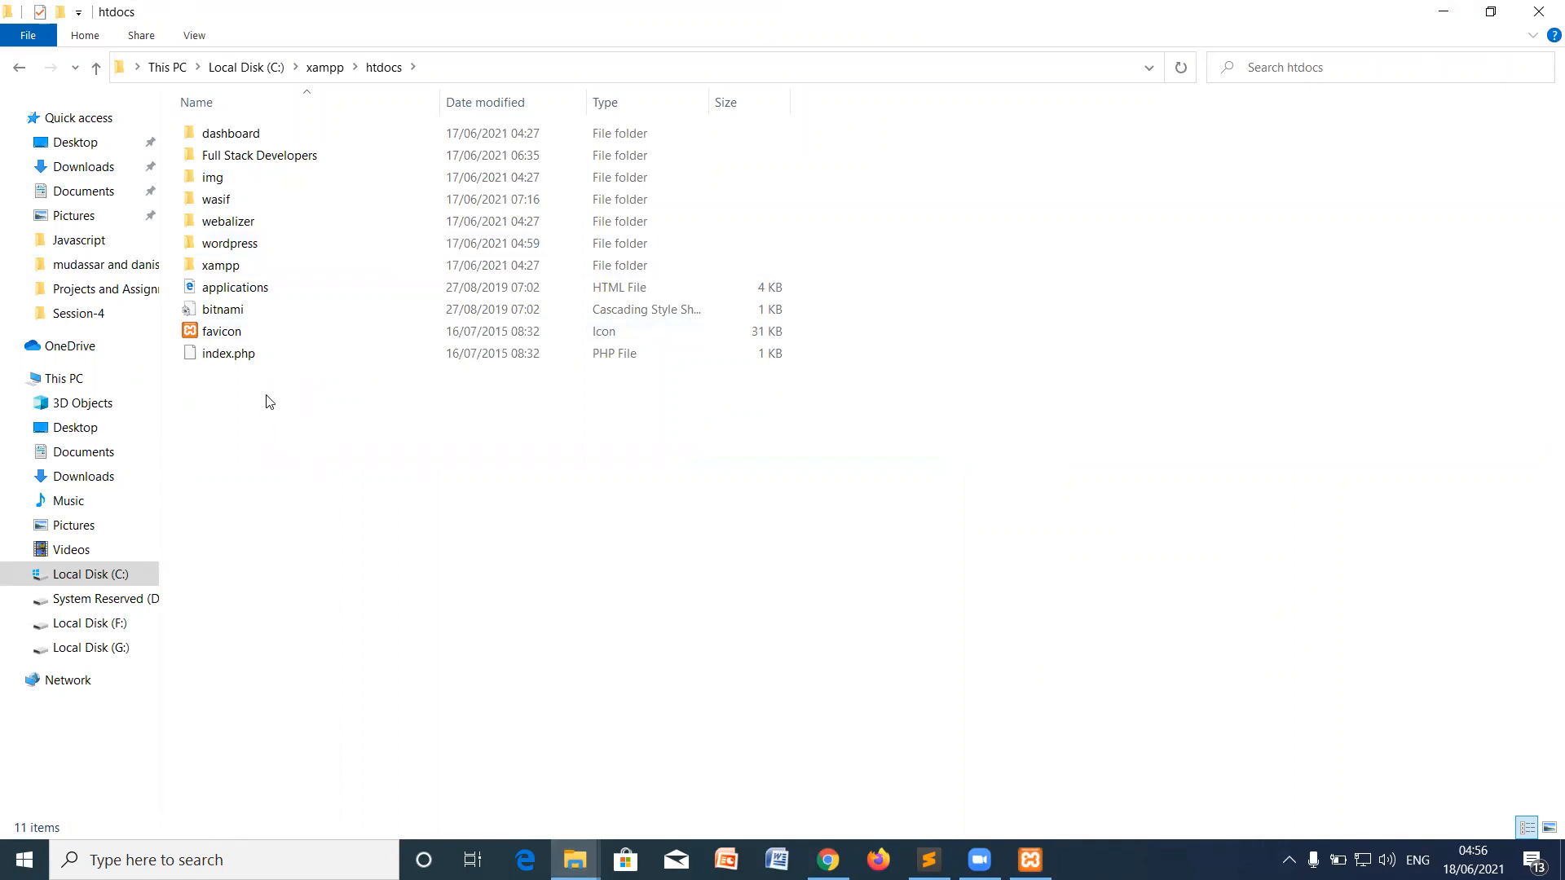
pyautogui.rightClick(269, 401)
pyautogui.moveTo(443, 646)
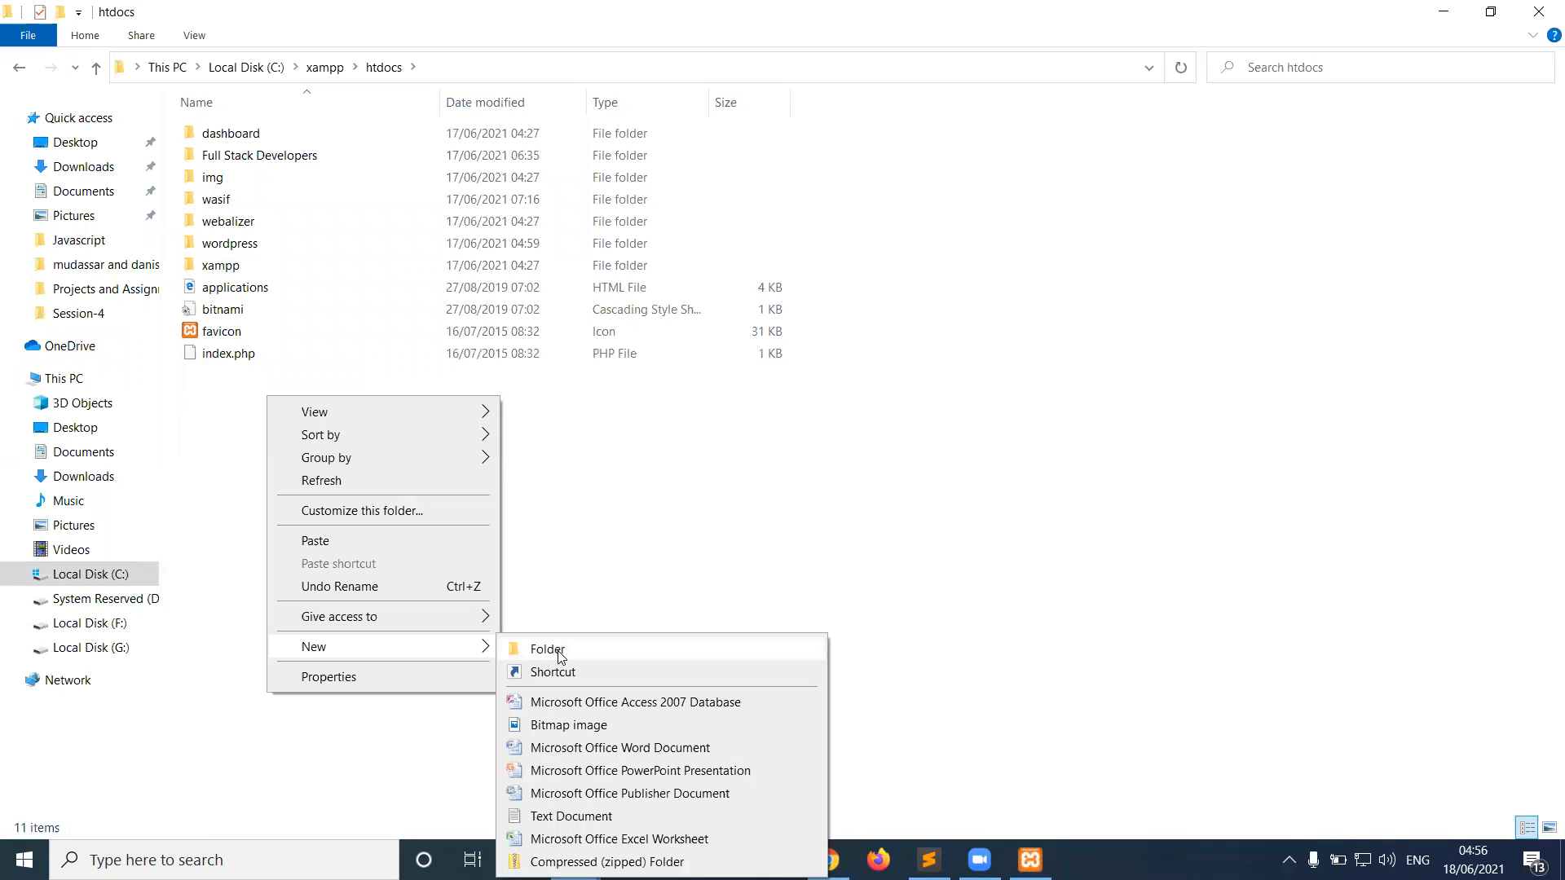
# Step: Rename the existing wordpress folder in htdocs to wordpress1
pyautogui.click(264, 241)
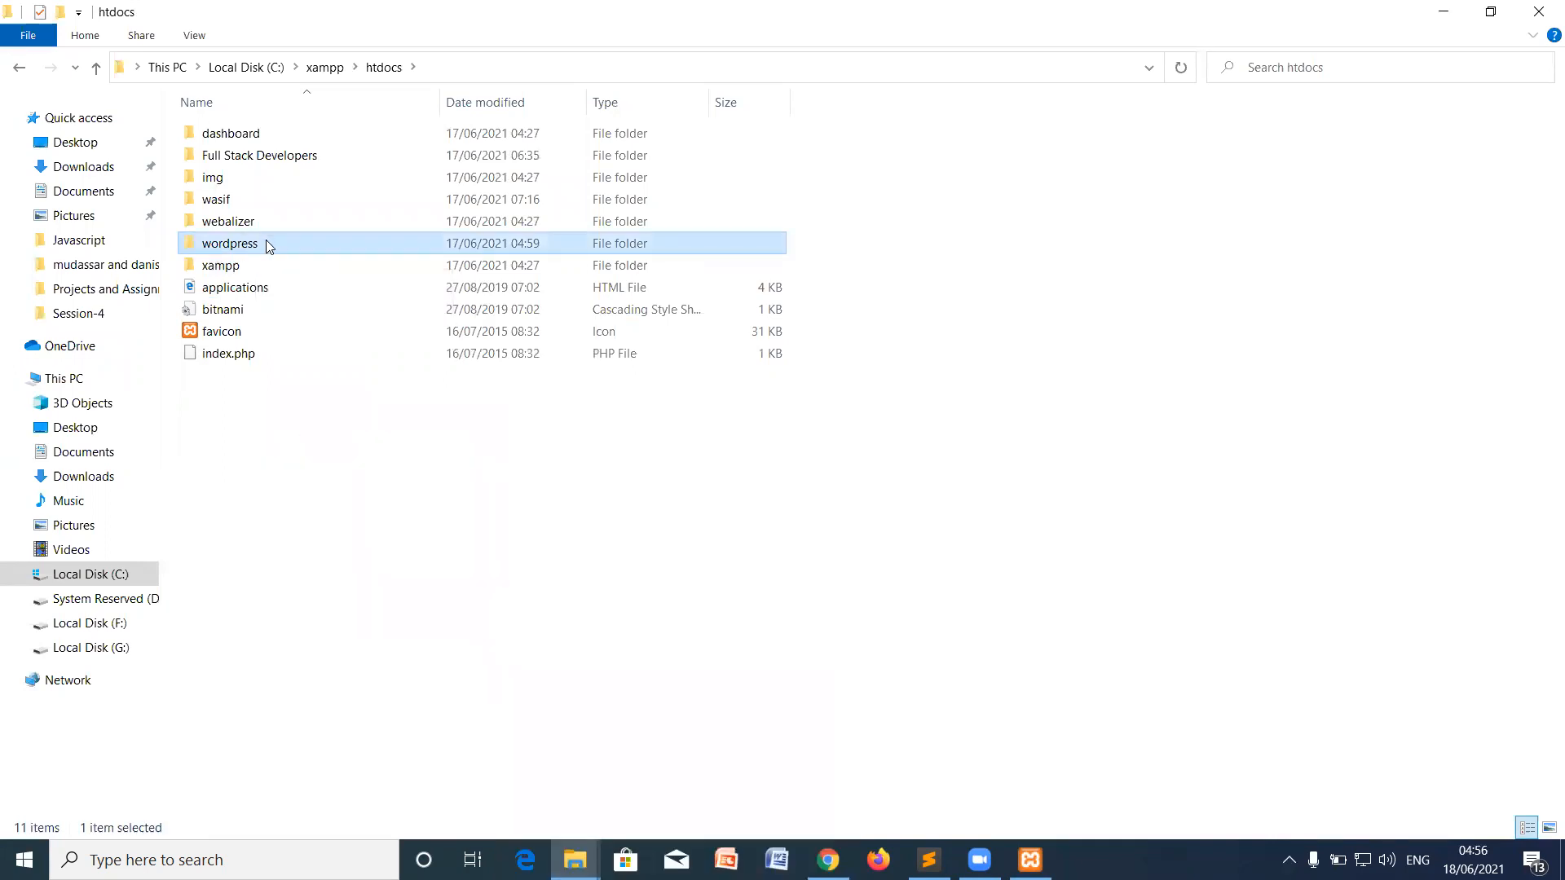
pyautogui.press('F2')
pyautogui.click(274, 244)
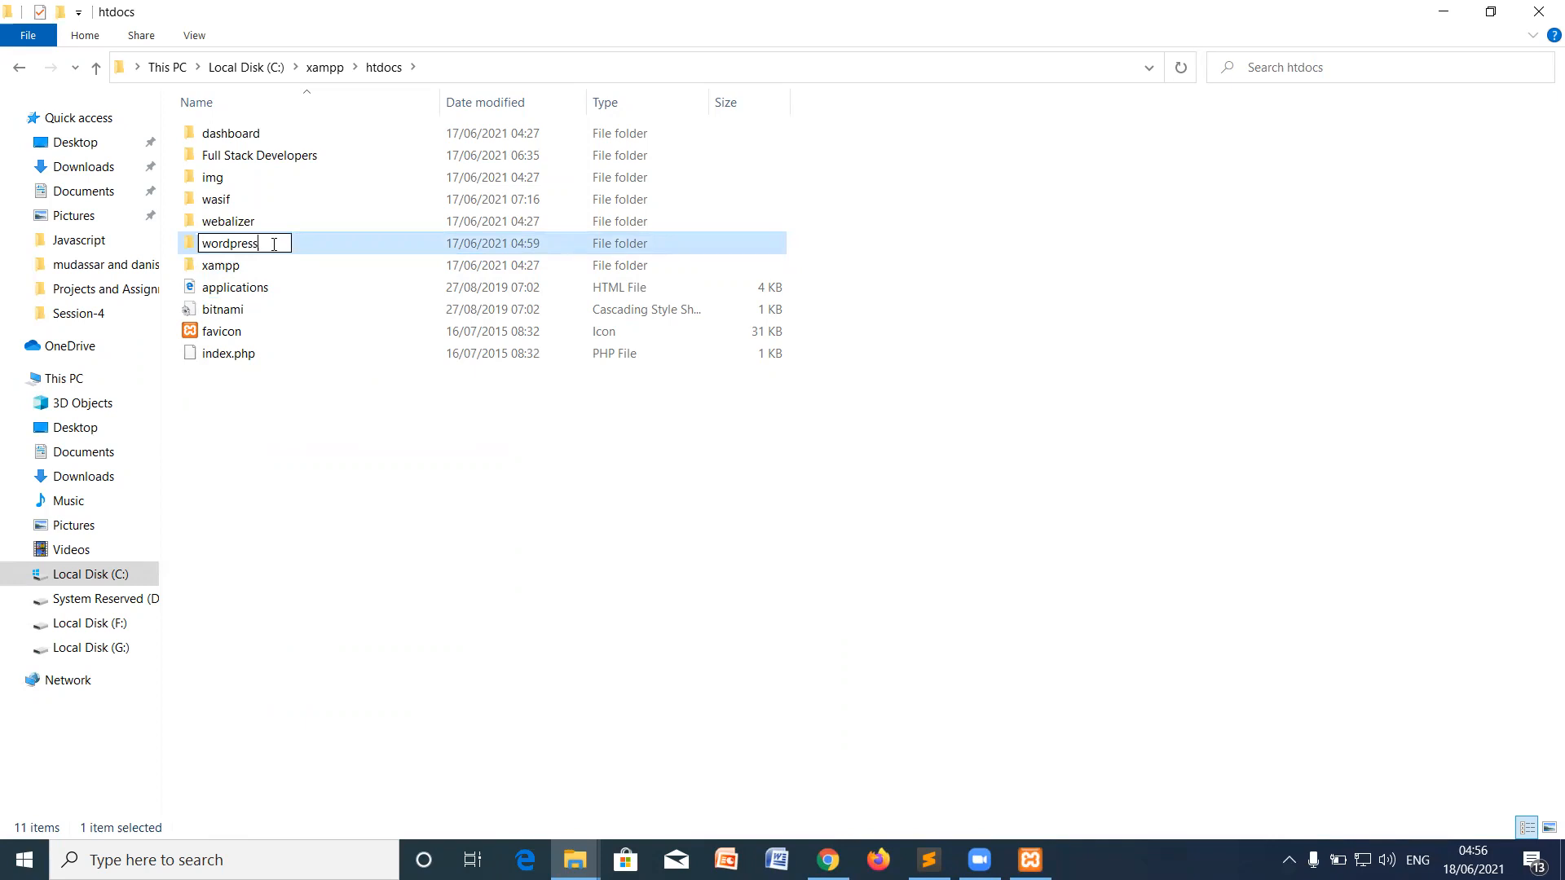
pyautogui.write('1')
pyautogui.press('Return')
pyautogui.click(314, 440)
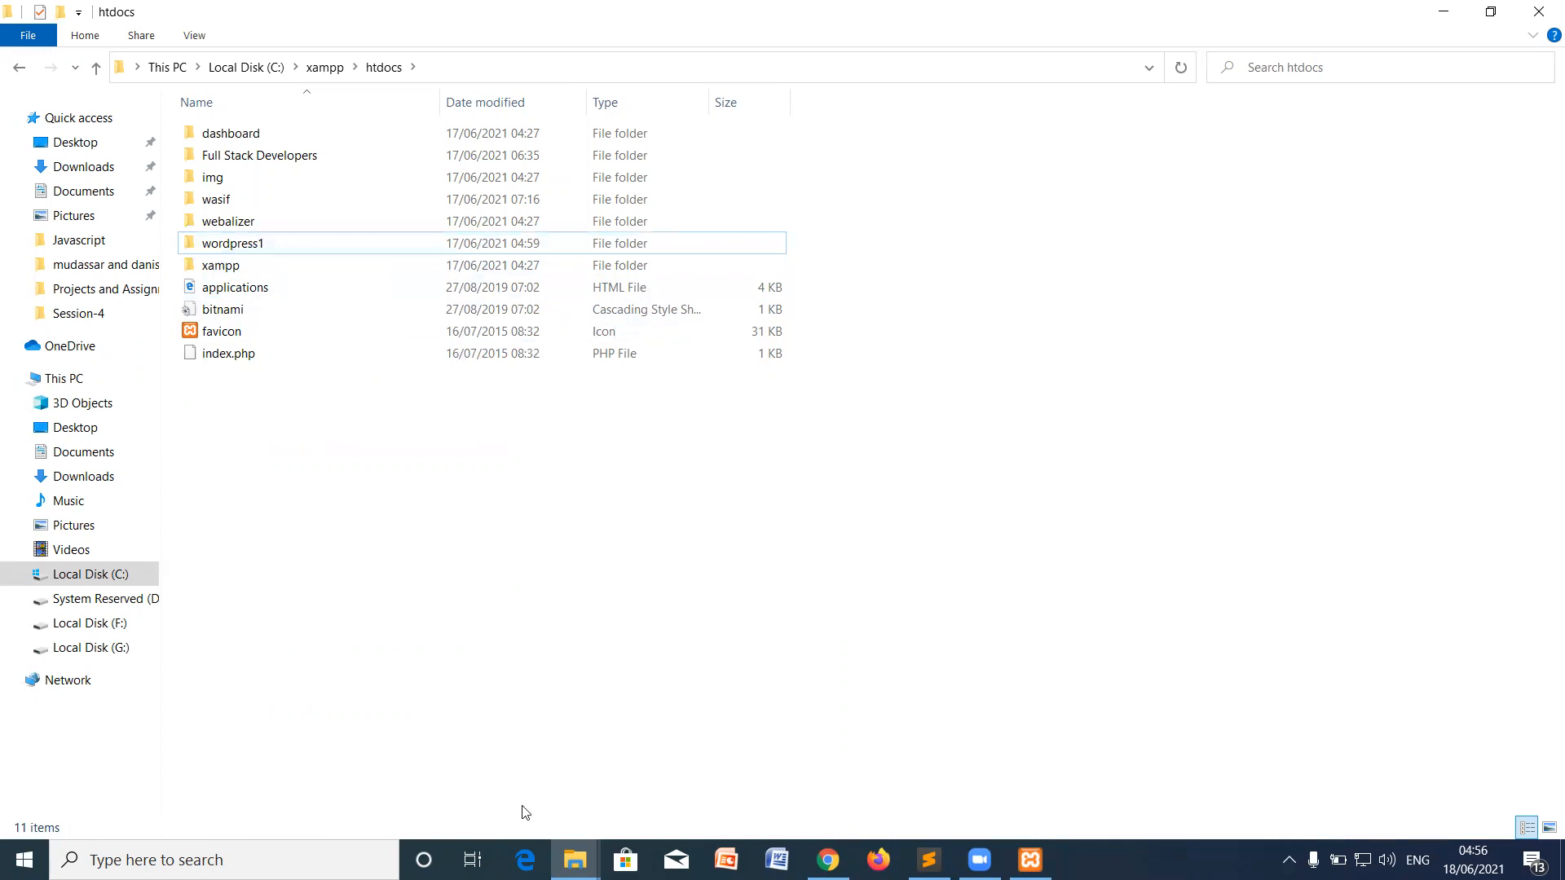
# Step: Open the Downloads folder from the htdocs window
pyautogui.click(574, 860)
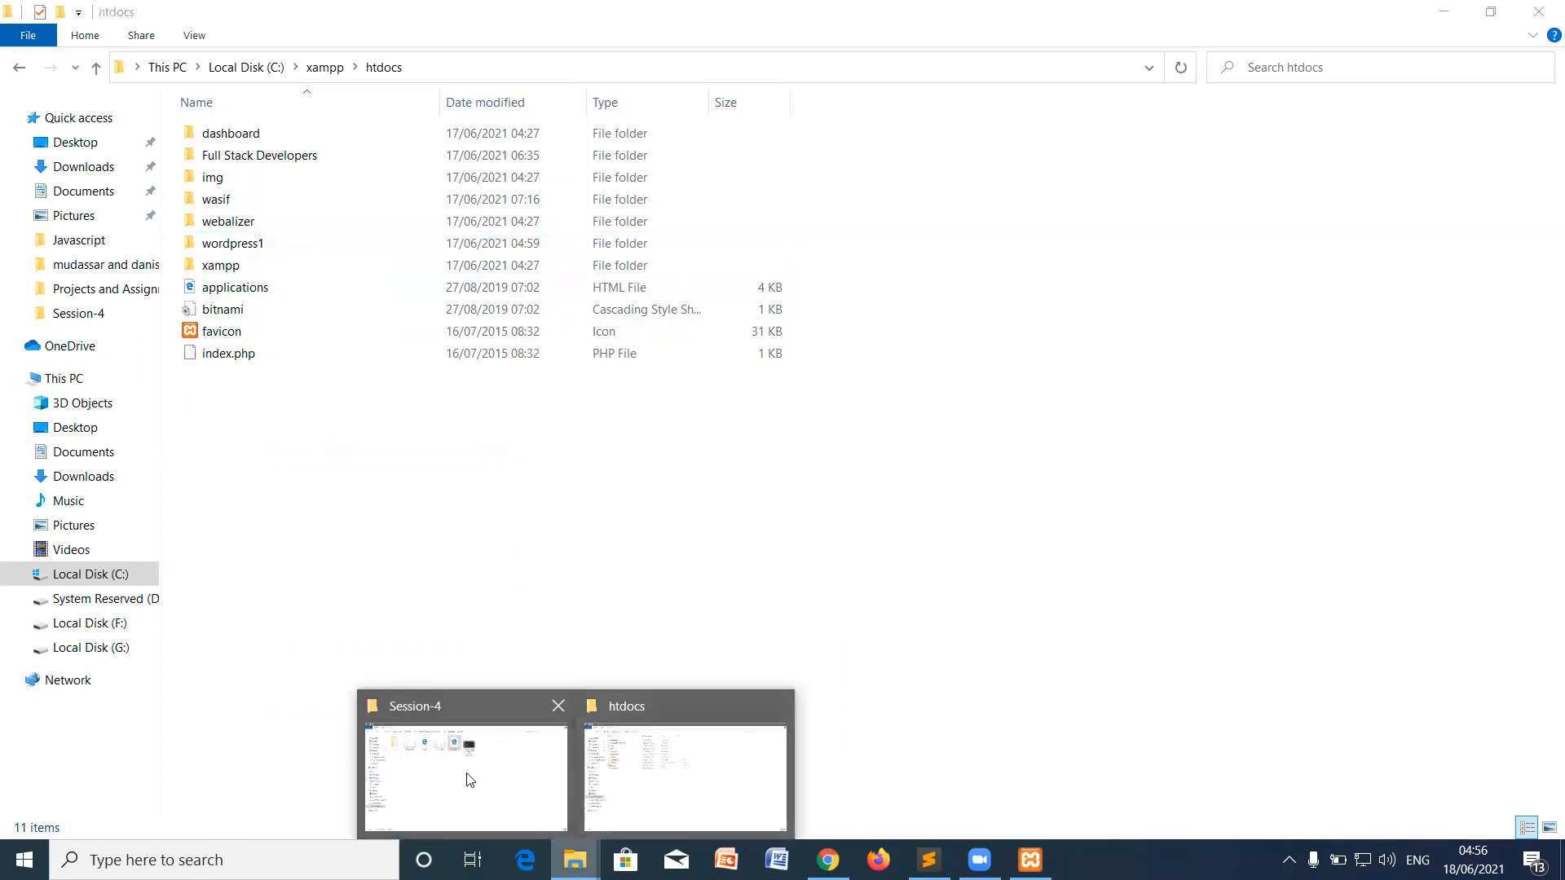
pyautogui.click(627, 774)
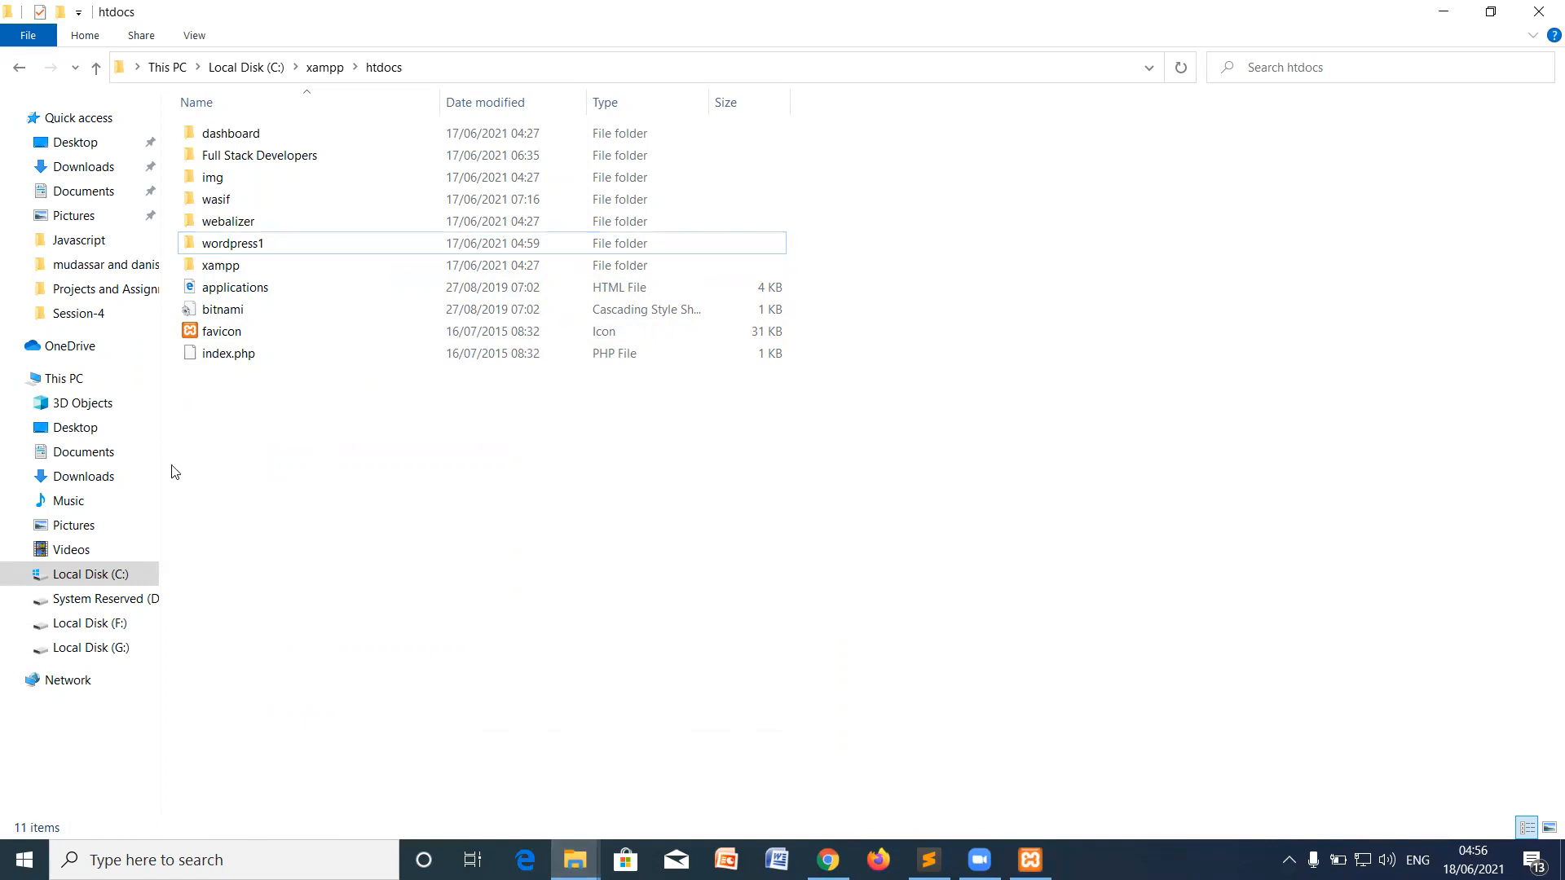
pyautogui.click(91, 477)
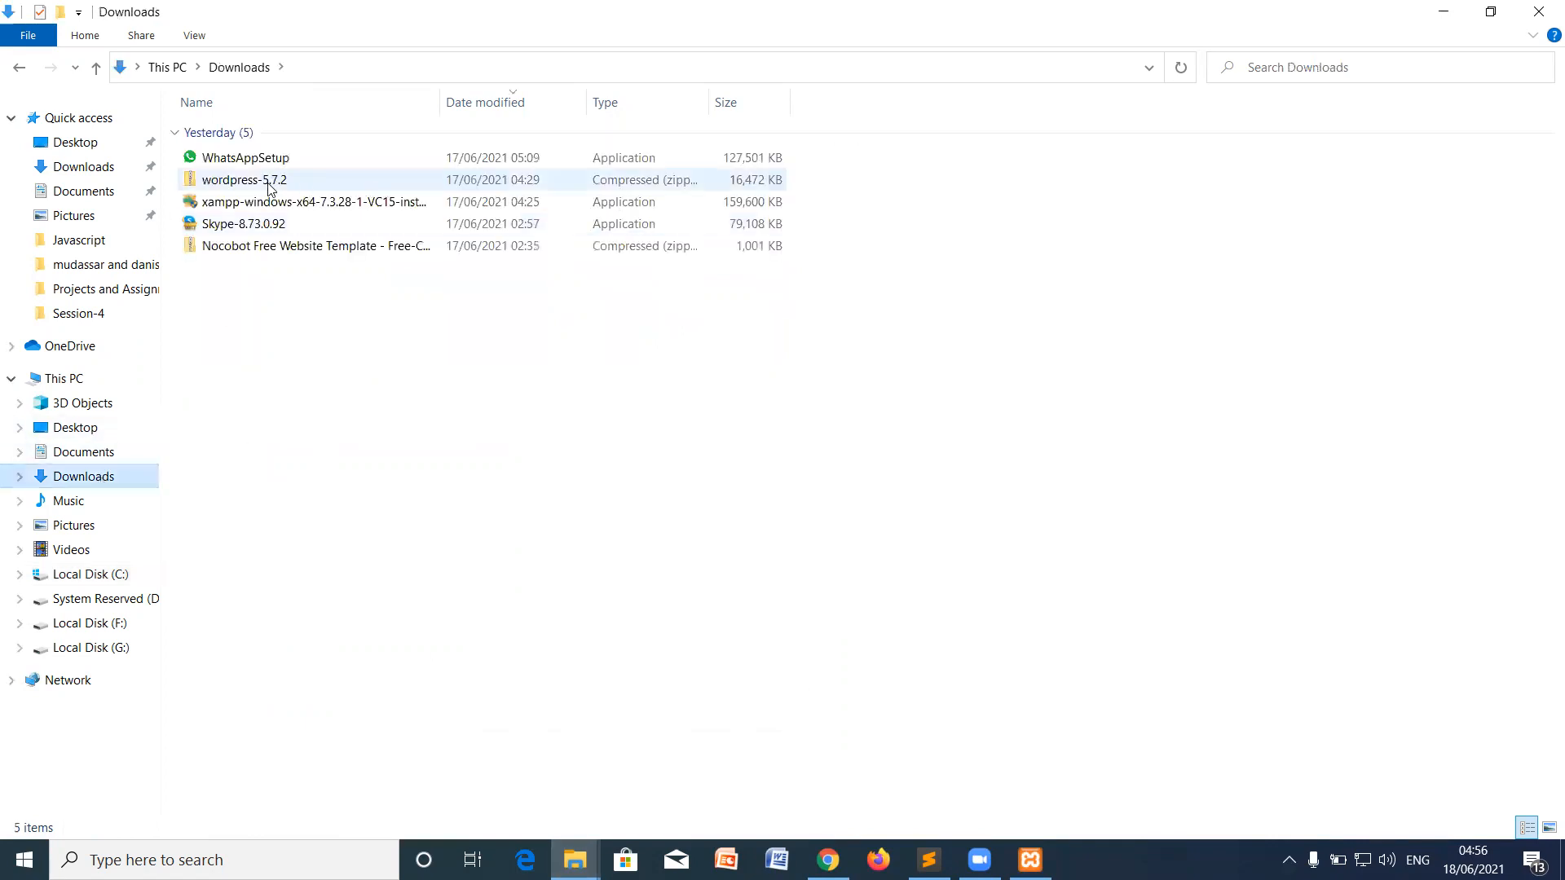
# Step: Copy the wordpress folder from inside the wordpress-5.7.2 zip
pyautogui.doubleClick(269, 183)
pyautogui.rightClick(235, 142)
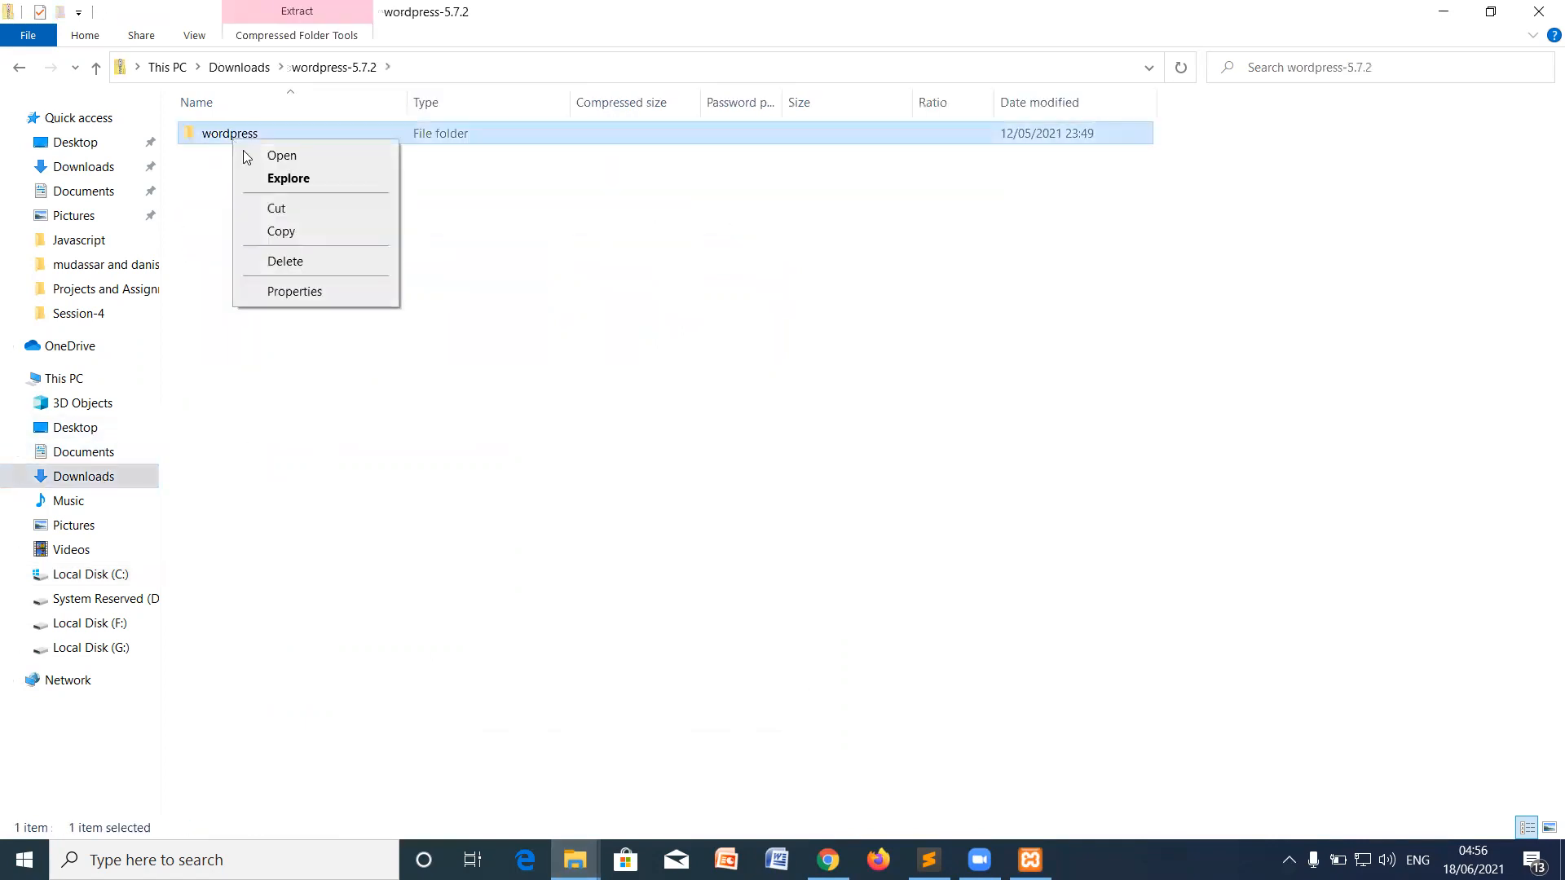
pyautogui.click(281, 231)
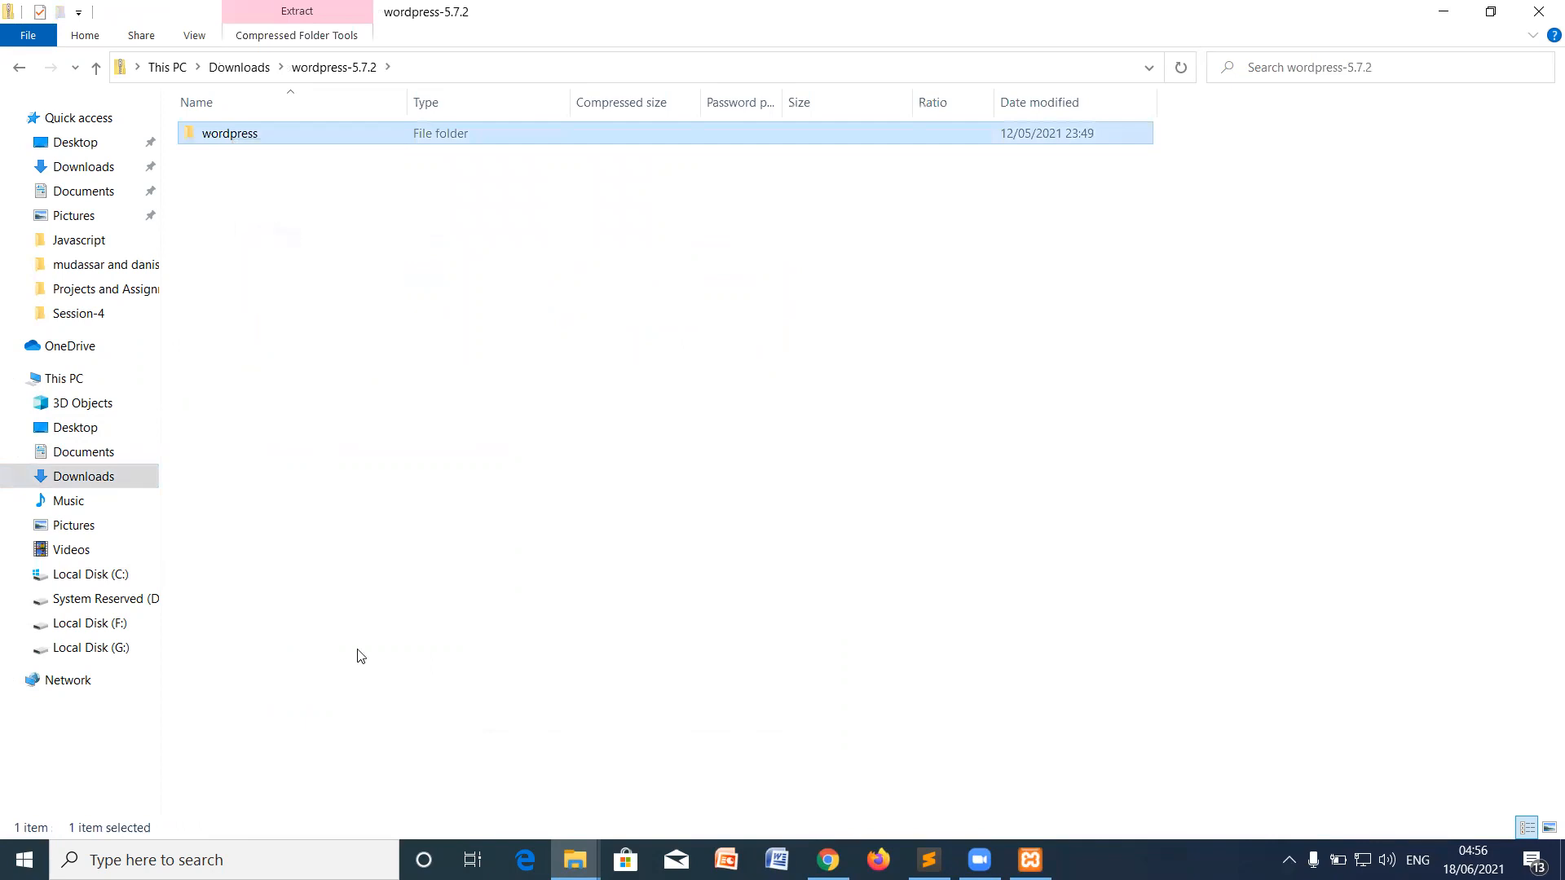
# Step: Paste it into C:\xampp\htdocs and follow the 2,482-item copy progress
pyautogui.click(130, 575)
pyautogui.doubleClick(245, 290)
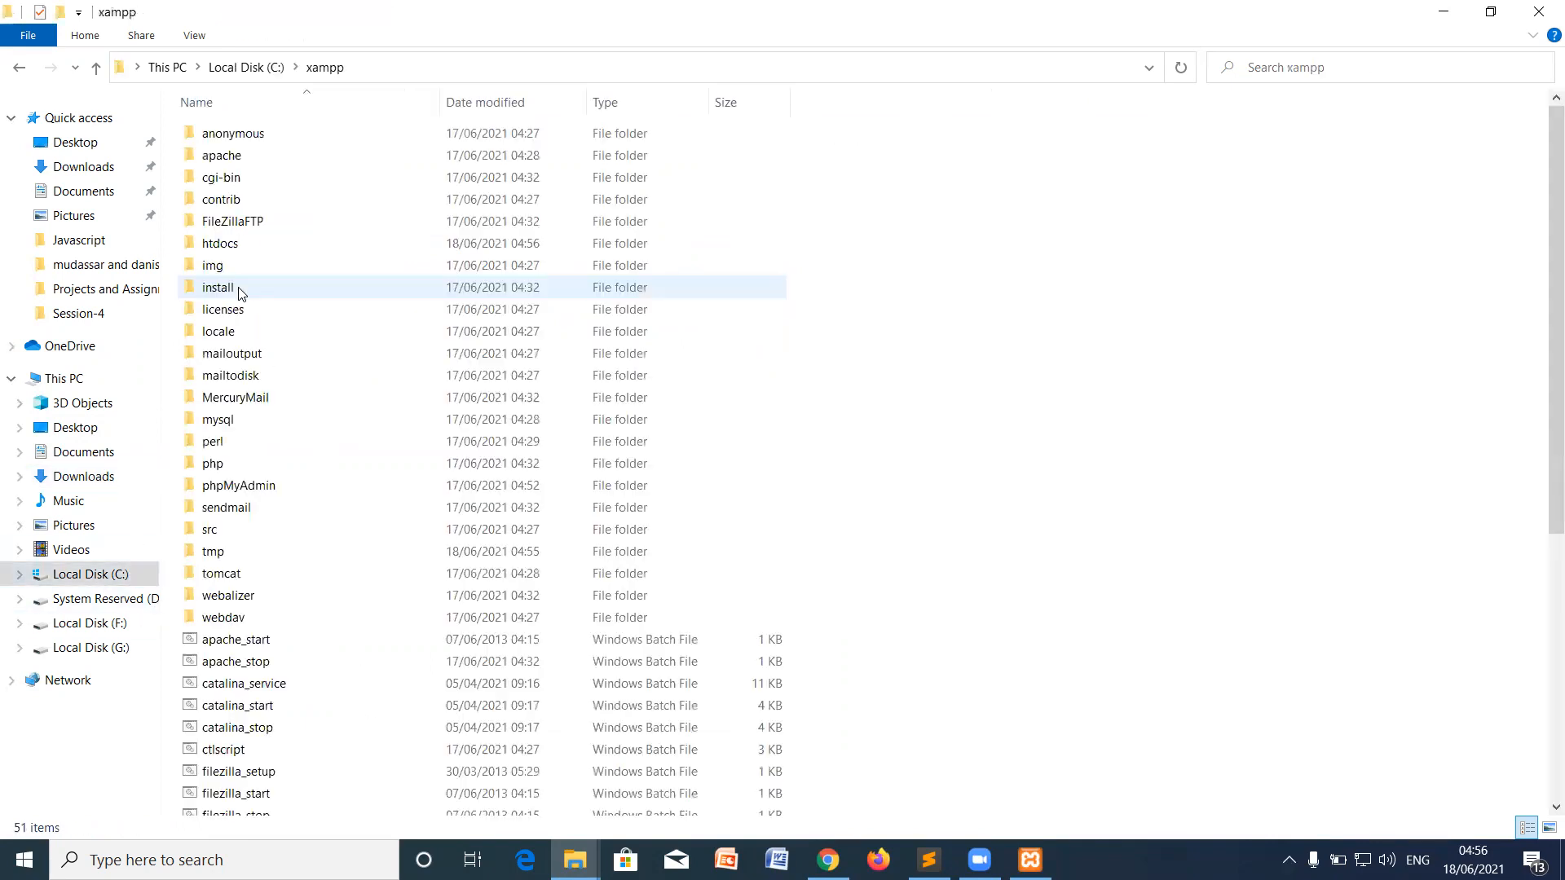
pyautogui.doubleClick(234, 243)
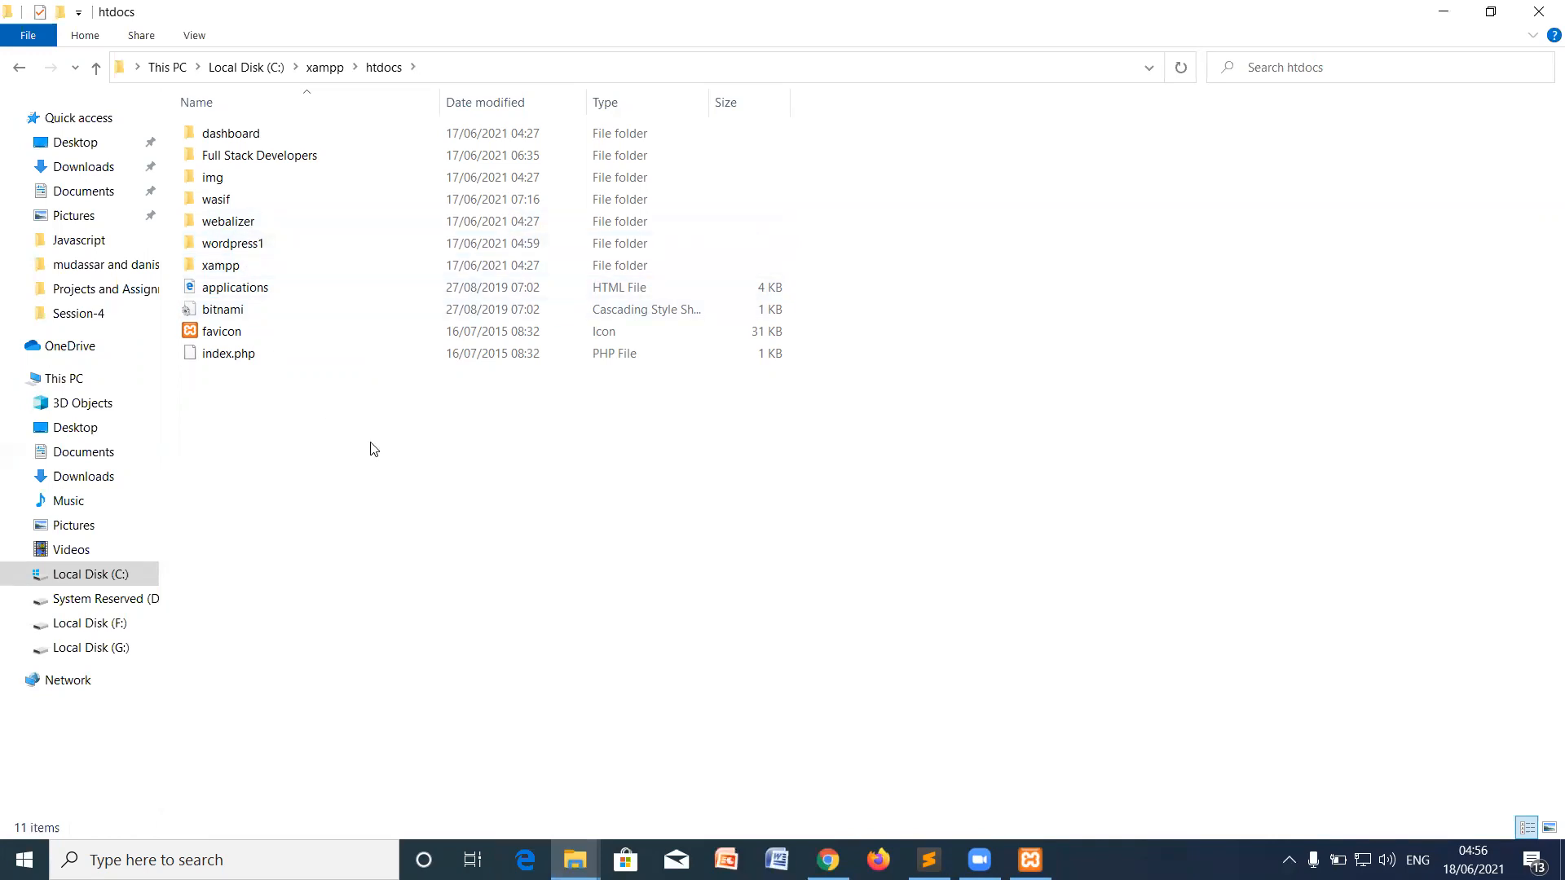
pyautogui.hotkey('ctrl', 'v')
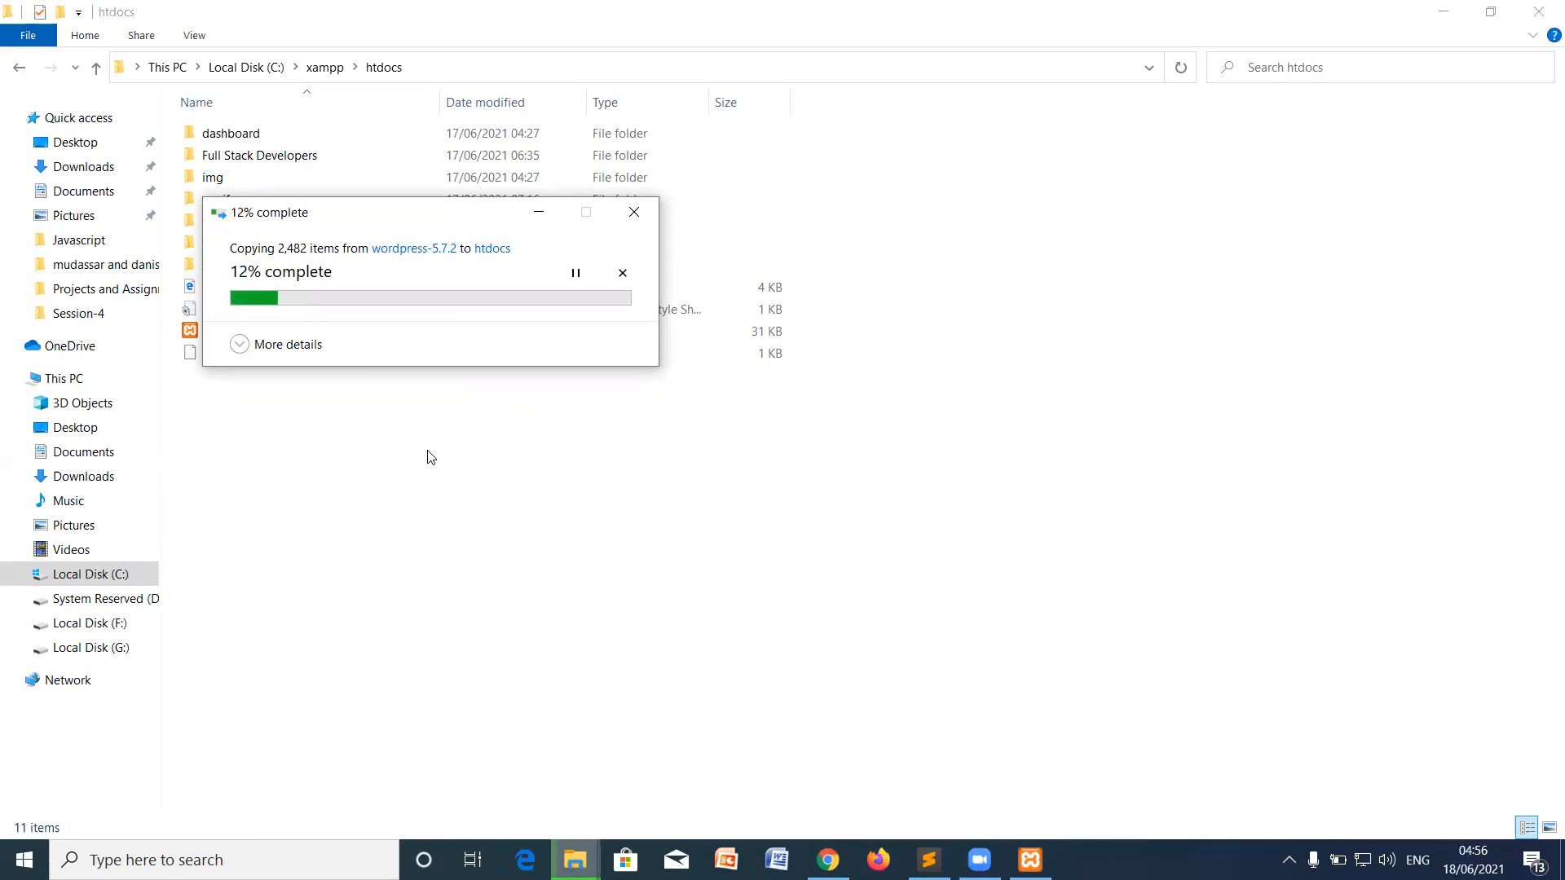
pyautogui.click(256, 345)
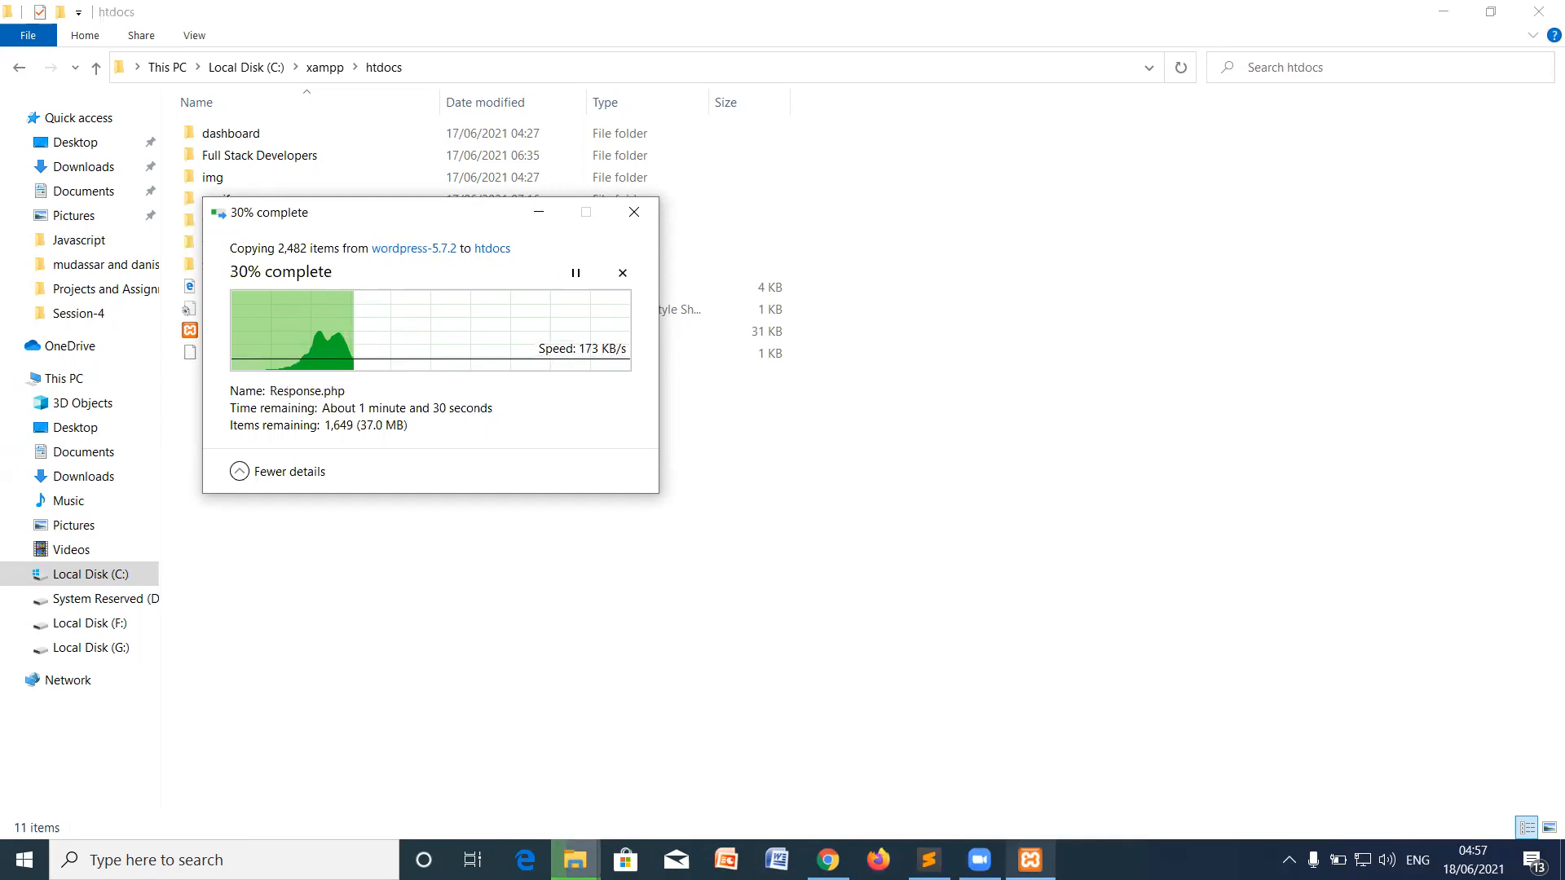
pyautogui.click(1030, 859)
pyautogui.click(1030, 859)
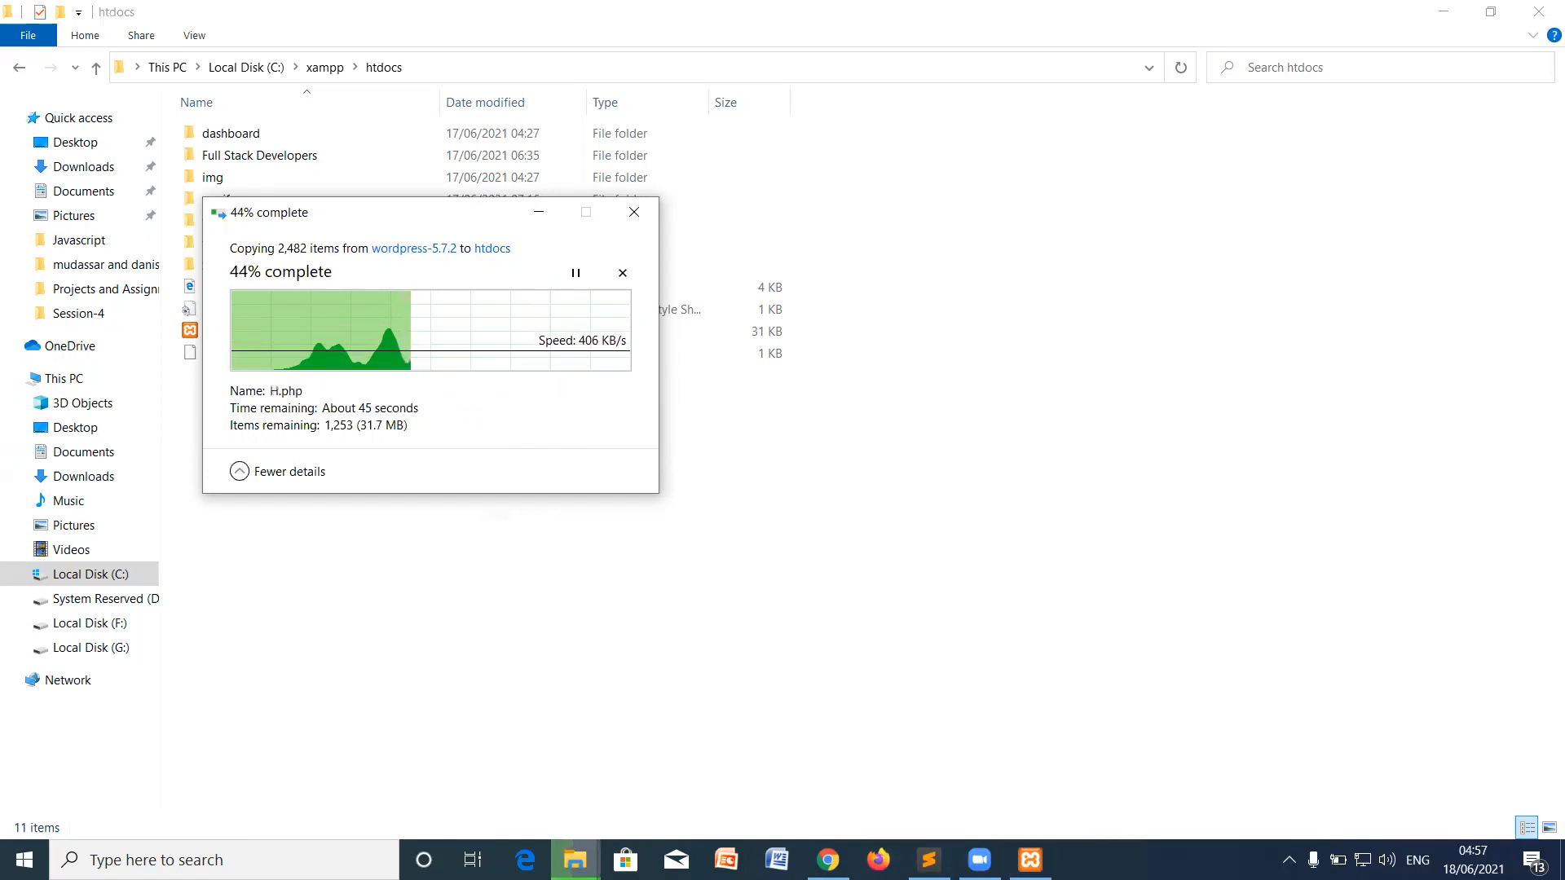
pyautogui.click(827, 857)
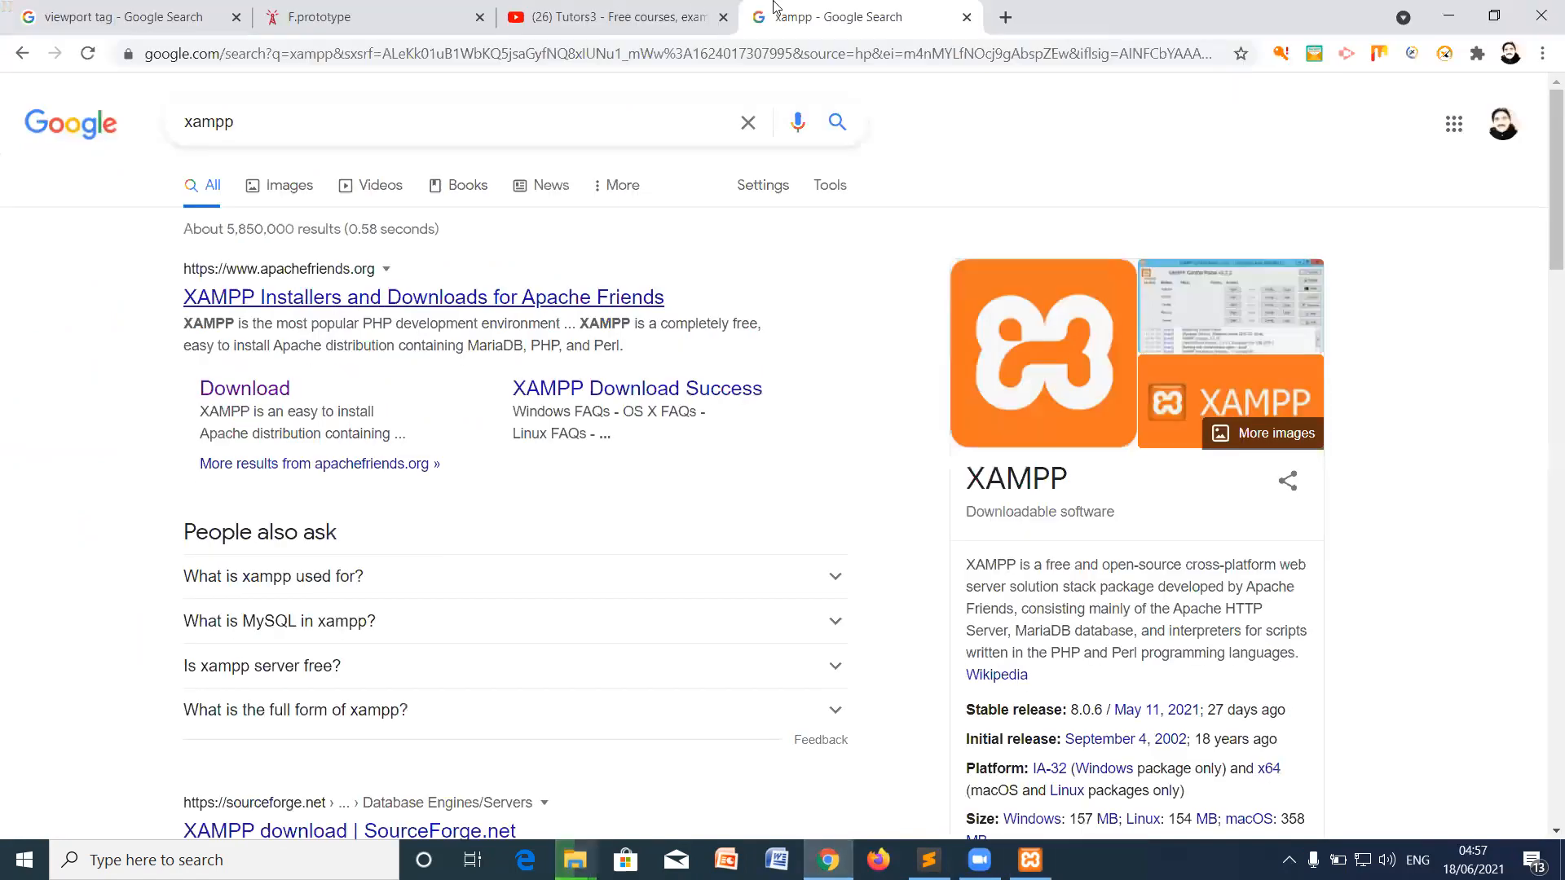
# Step: Load localhost in Chrome to reach the XAMPP dashboard page
pyautogui.click(845, 49)
pyautogui.write('localhos')
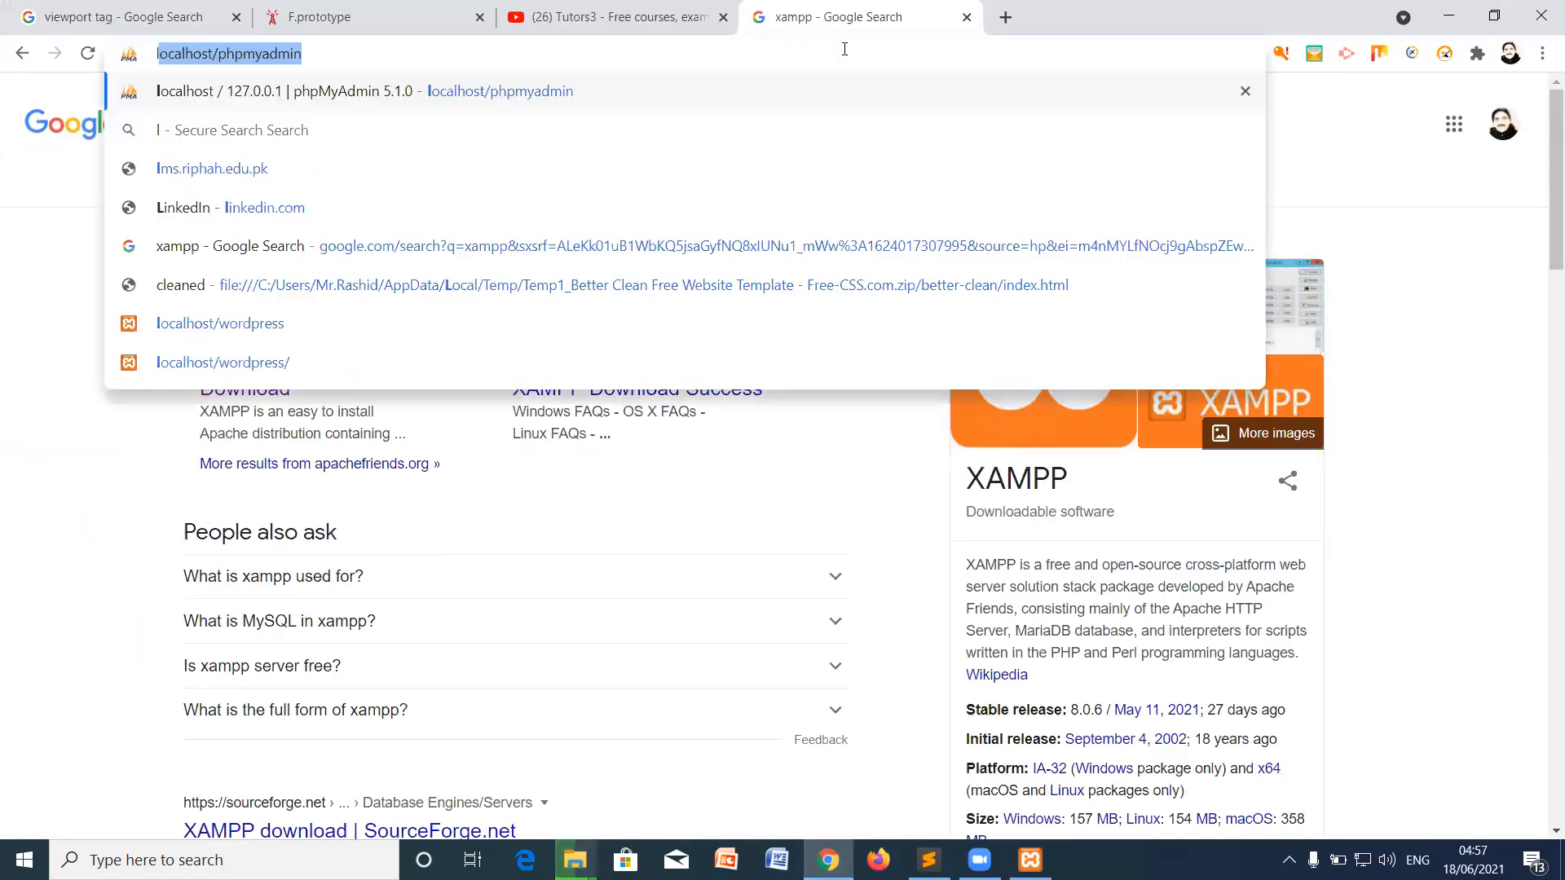
pyautogui.write('t')
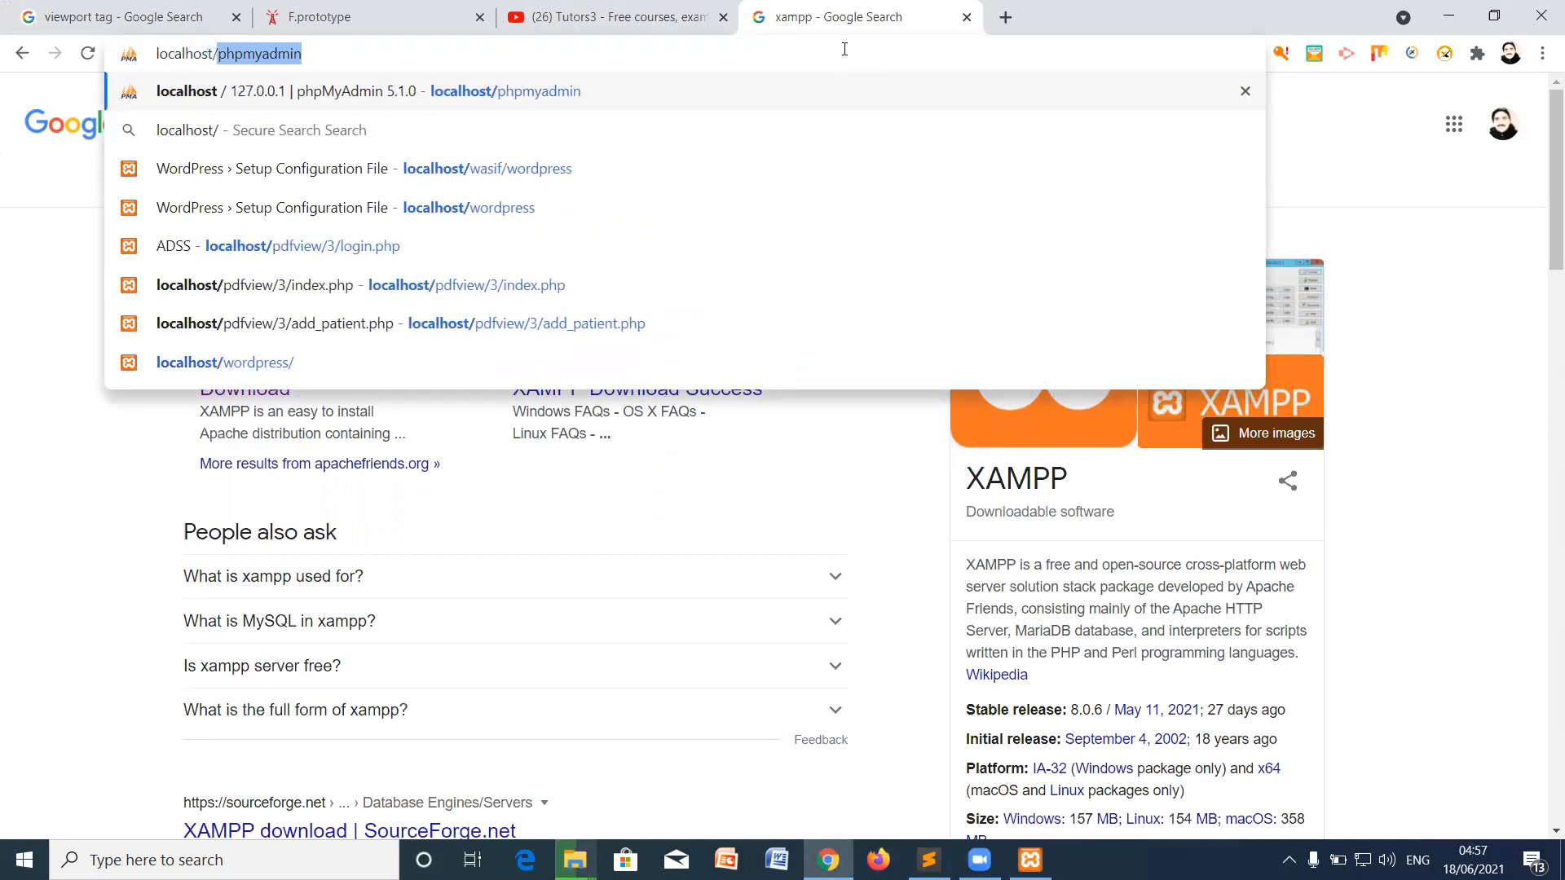
pyautogui.write('/')
pyautogui.press('BackSpace')
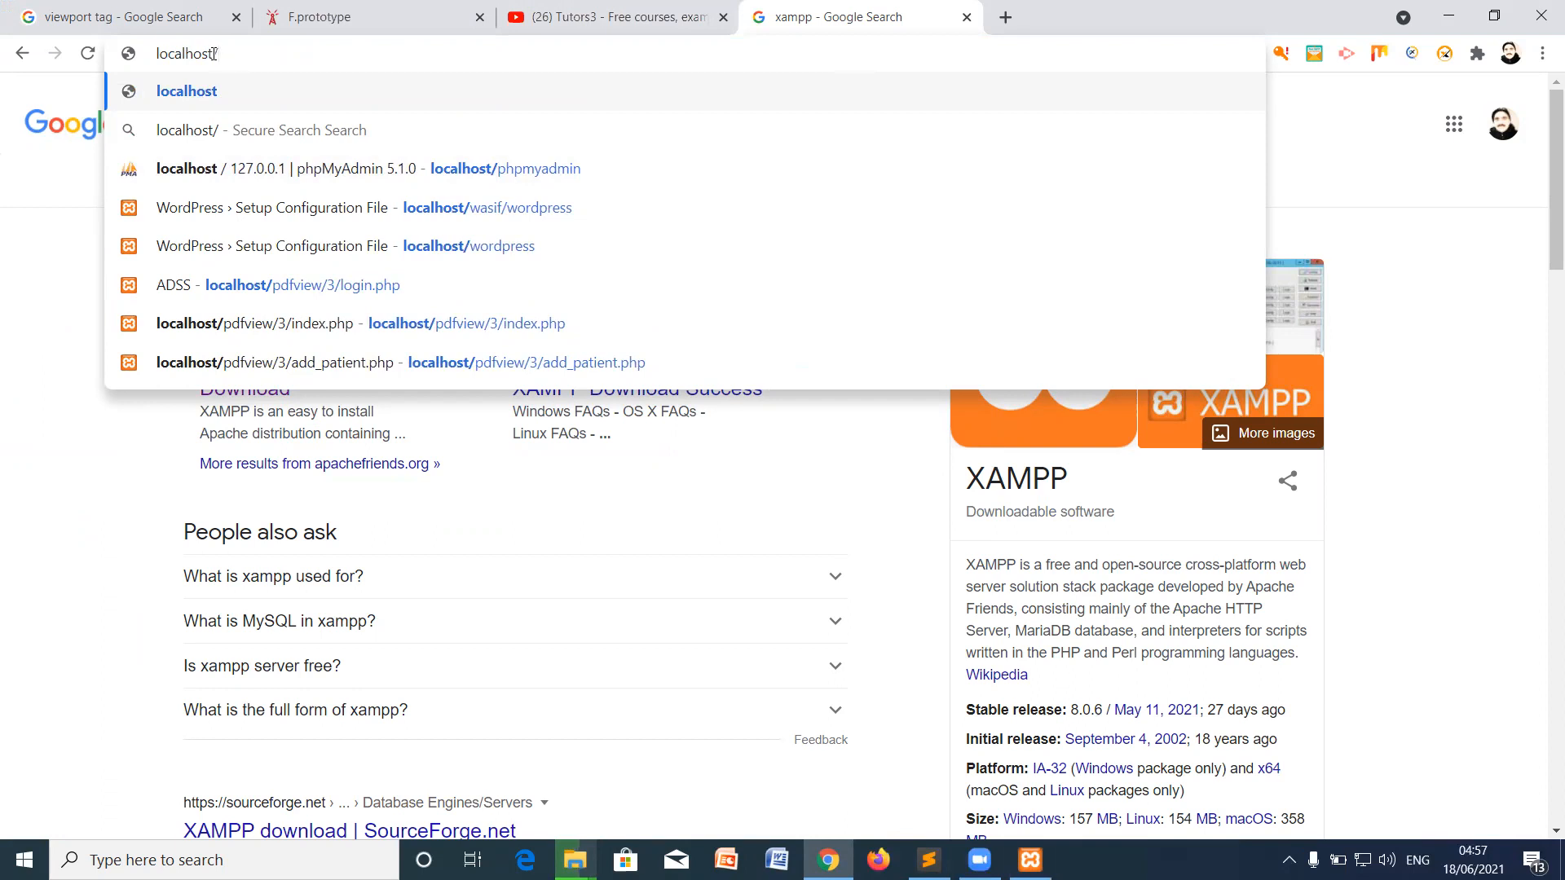
pyautogui.click(263, 84)
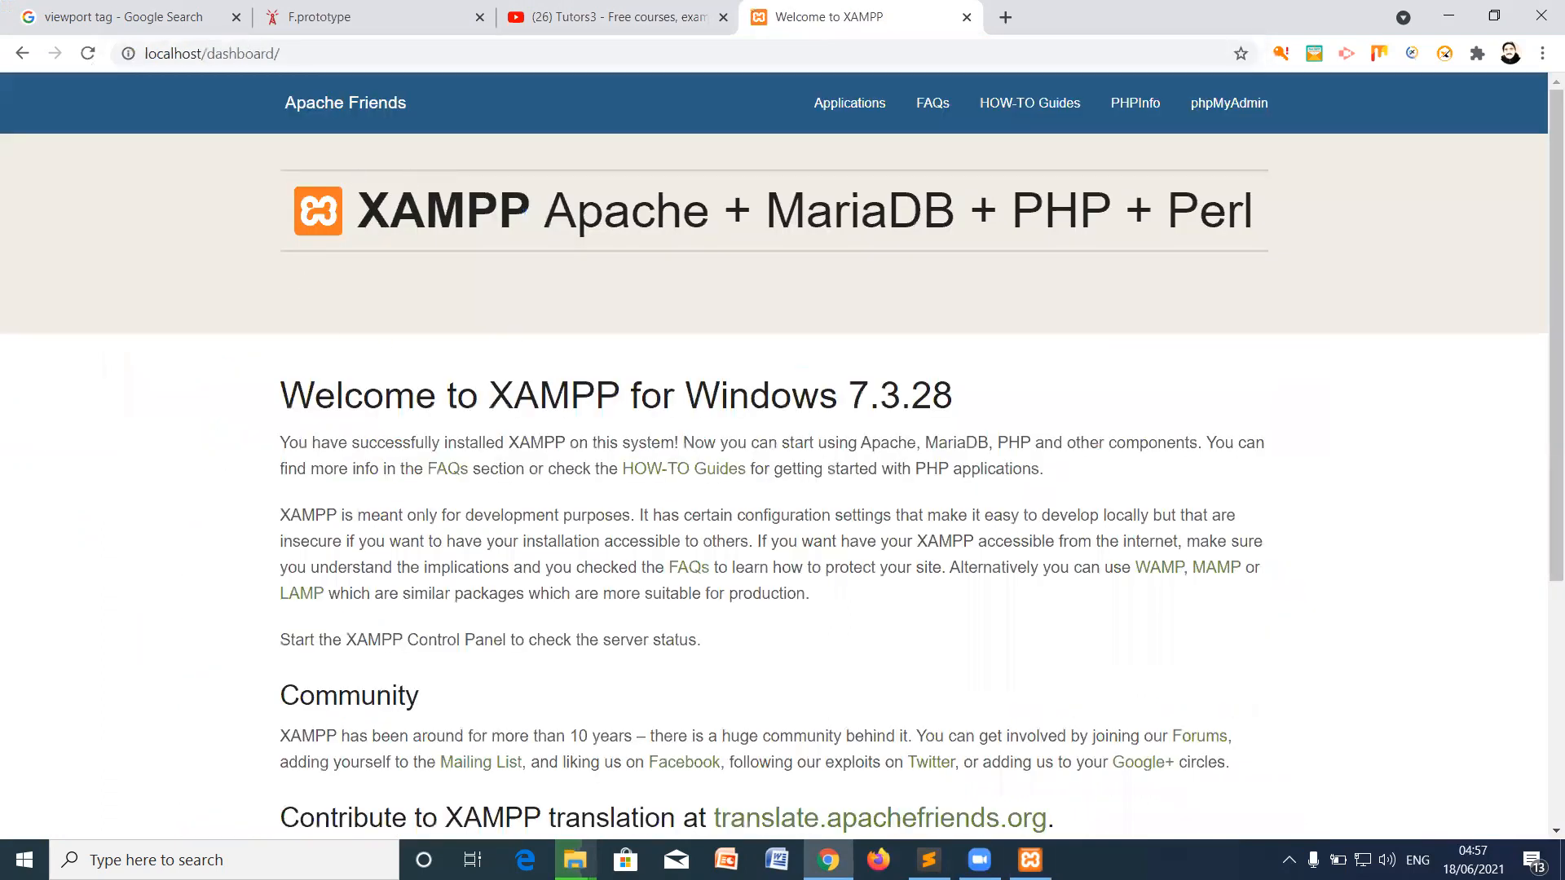
pyautogui.click(1030, 859)
pyautogui.click(958, 414)
pyautogui.scroll(-4, 733, 581)
pyautogui.scroll(5, 747, 541)
pyautogui.click(432, 65)
pyautogui.click(444, 58)
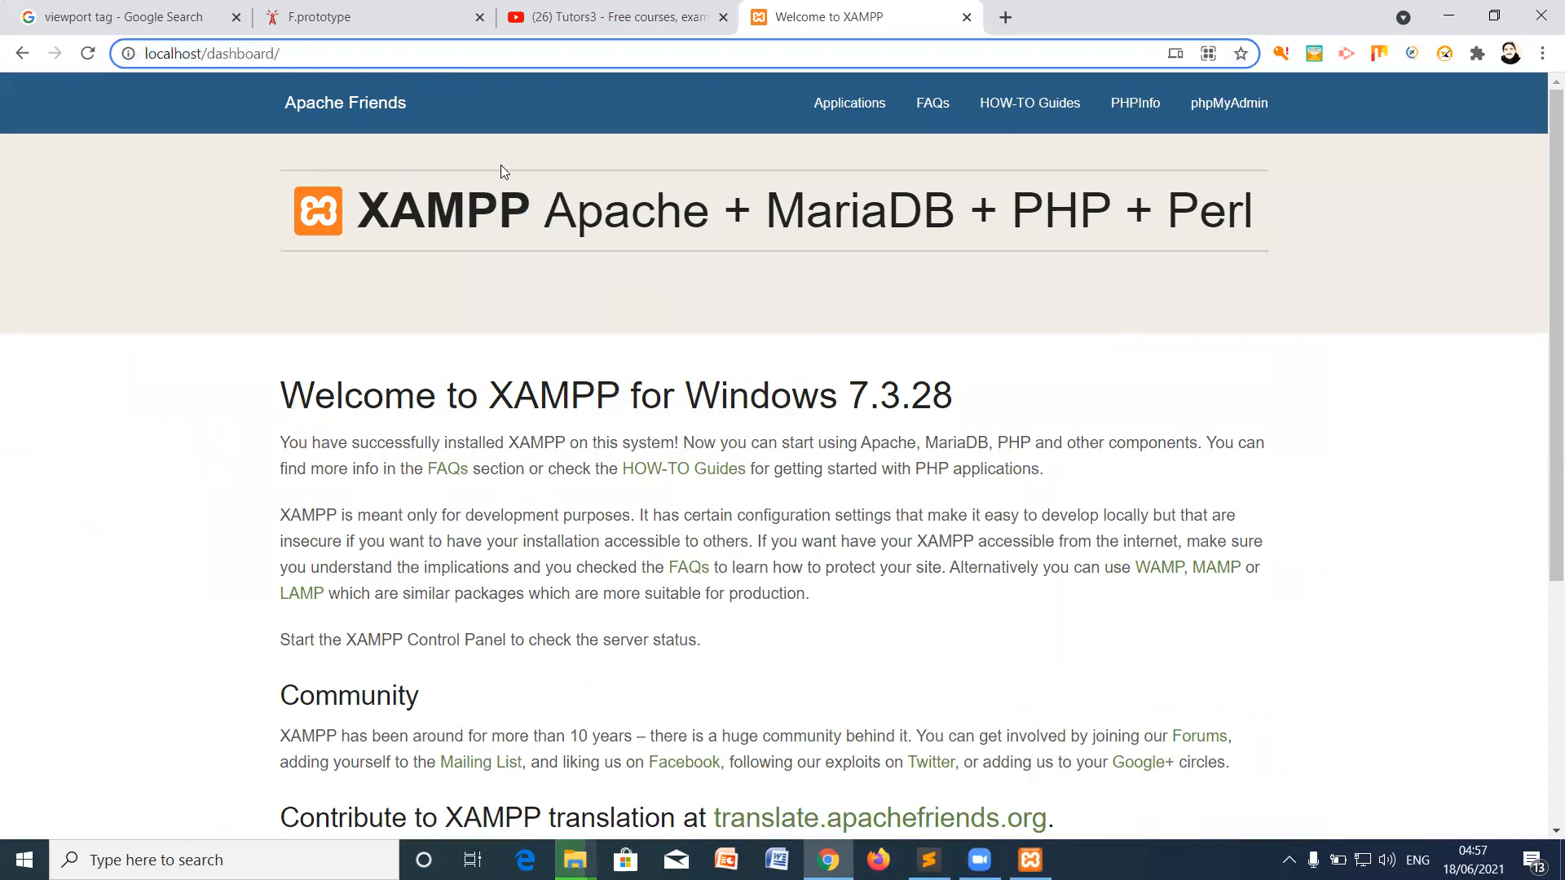
pyautogui.click(490, 201)
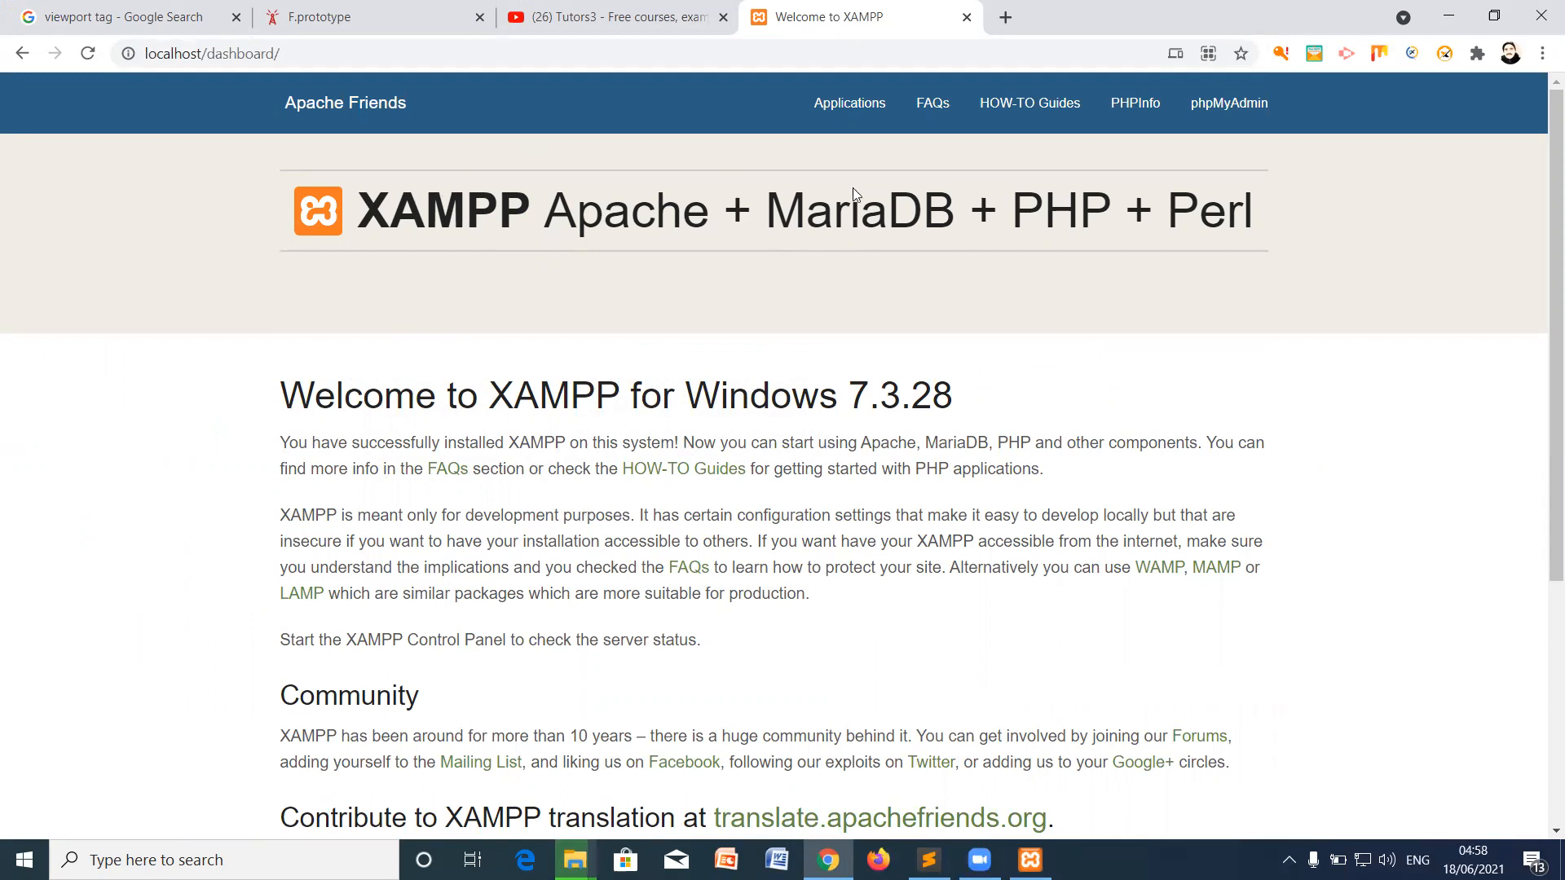
# Step: Visit localhost/phpmyadmin, then go back to the XAMPP dashboard
pyautogui.click(300, 62)
pyautogui.click(360, 51)
pyautogui.press('BackSpace')
pyautogui.press('BackSpace')
pyautogui.press('BackSpace')
pyautogui.press('BackSpace')
pyautogui.press('BackSpace')
pyautogui.press('BackSpace')
pyautogui.press('BackSpace')
pyautogui.press('BackSpace')
pyautogui.press('BackSpace')
pyautogui.press('BackSpace')
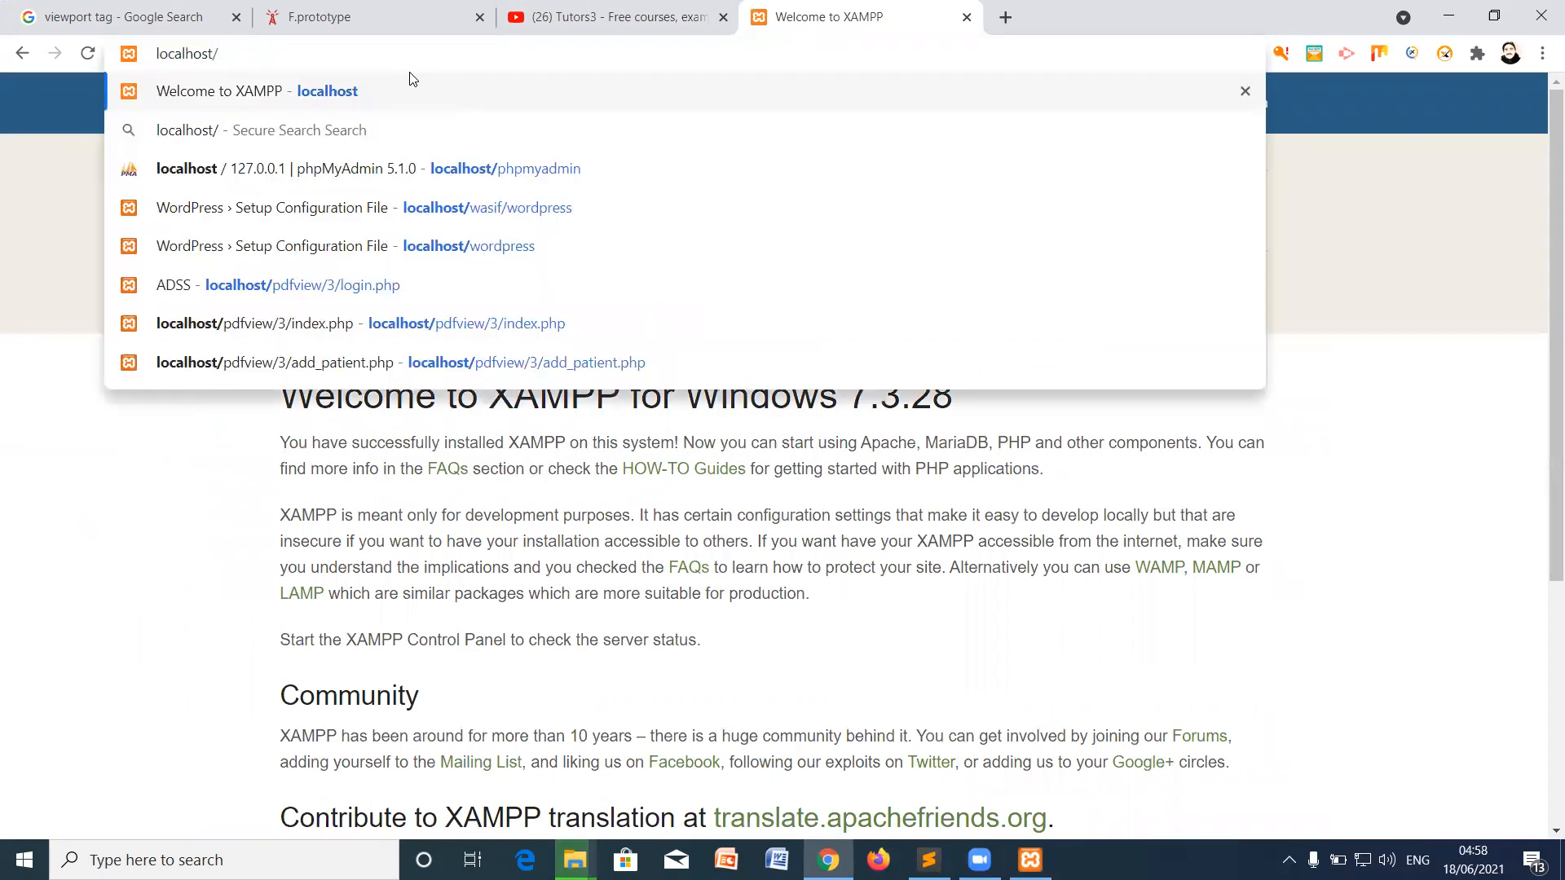
pyautogui.write('phpmyadmin')
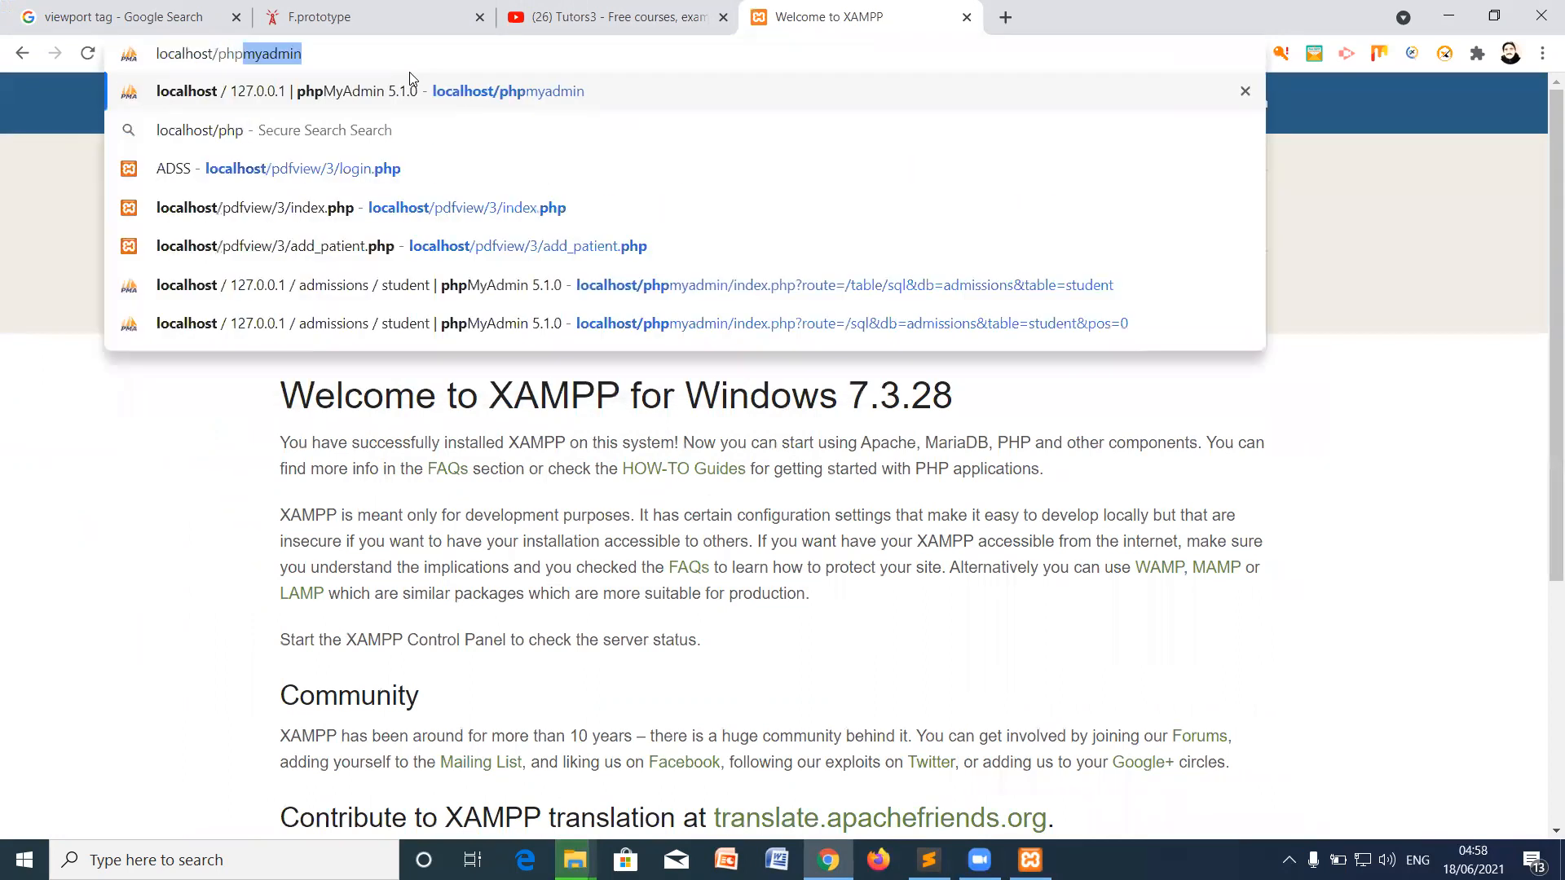
pyautogui.press('Return')
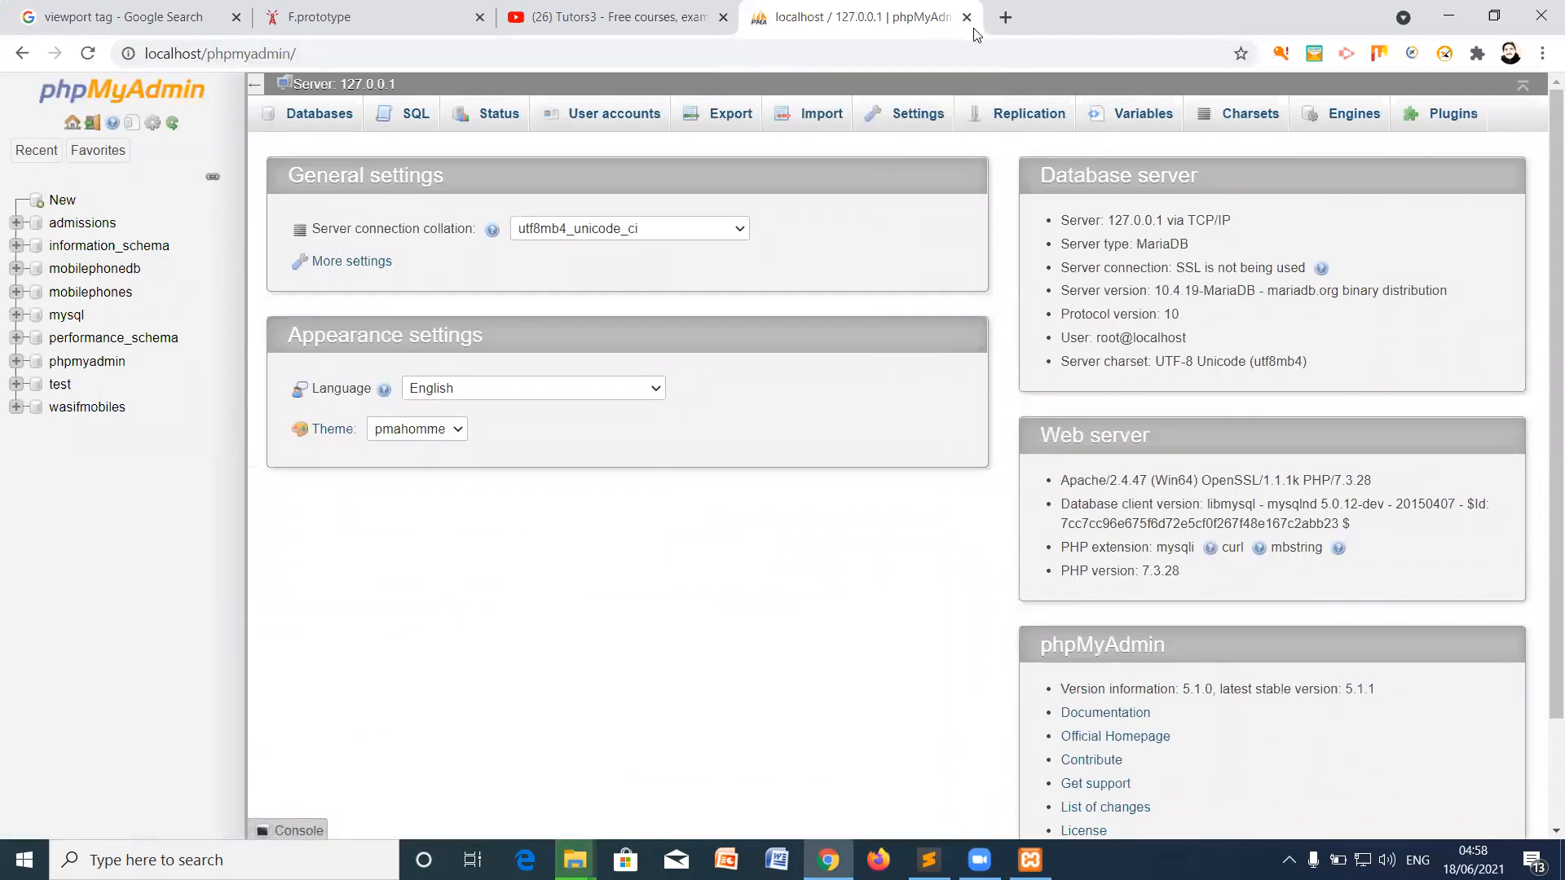
pyautogui.click(22, 55)
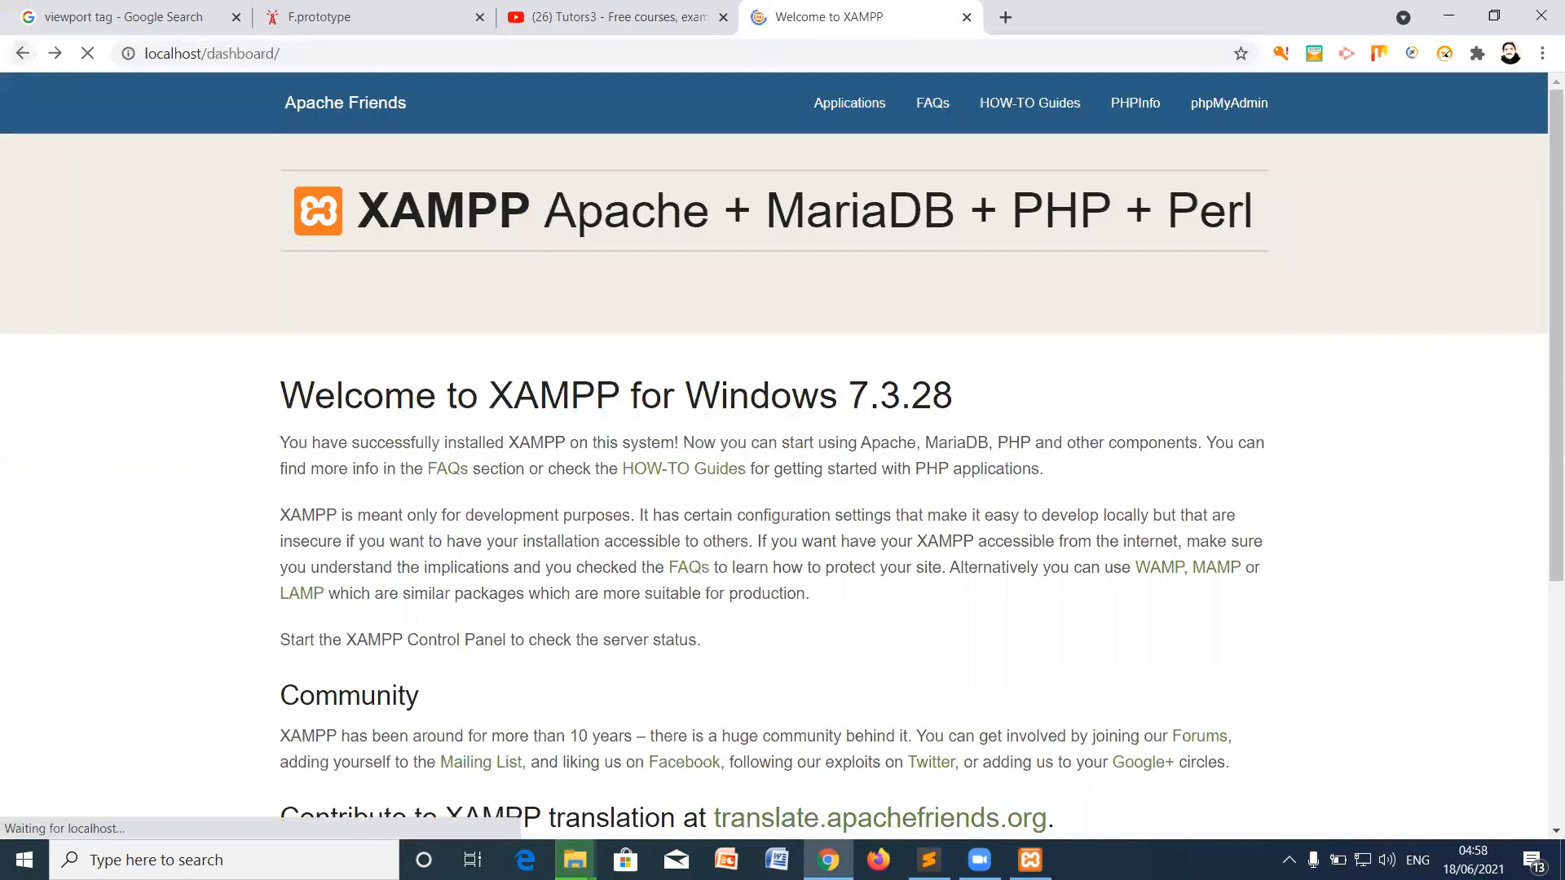
pyautogui.click(574, 859)
pyautogui.click(585, 792)
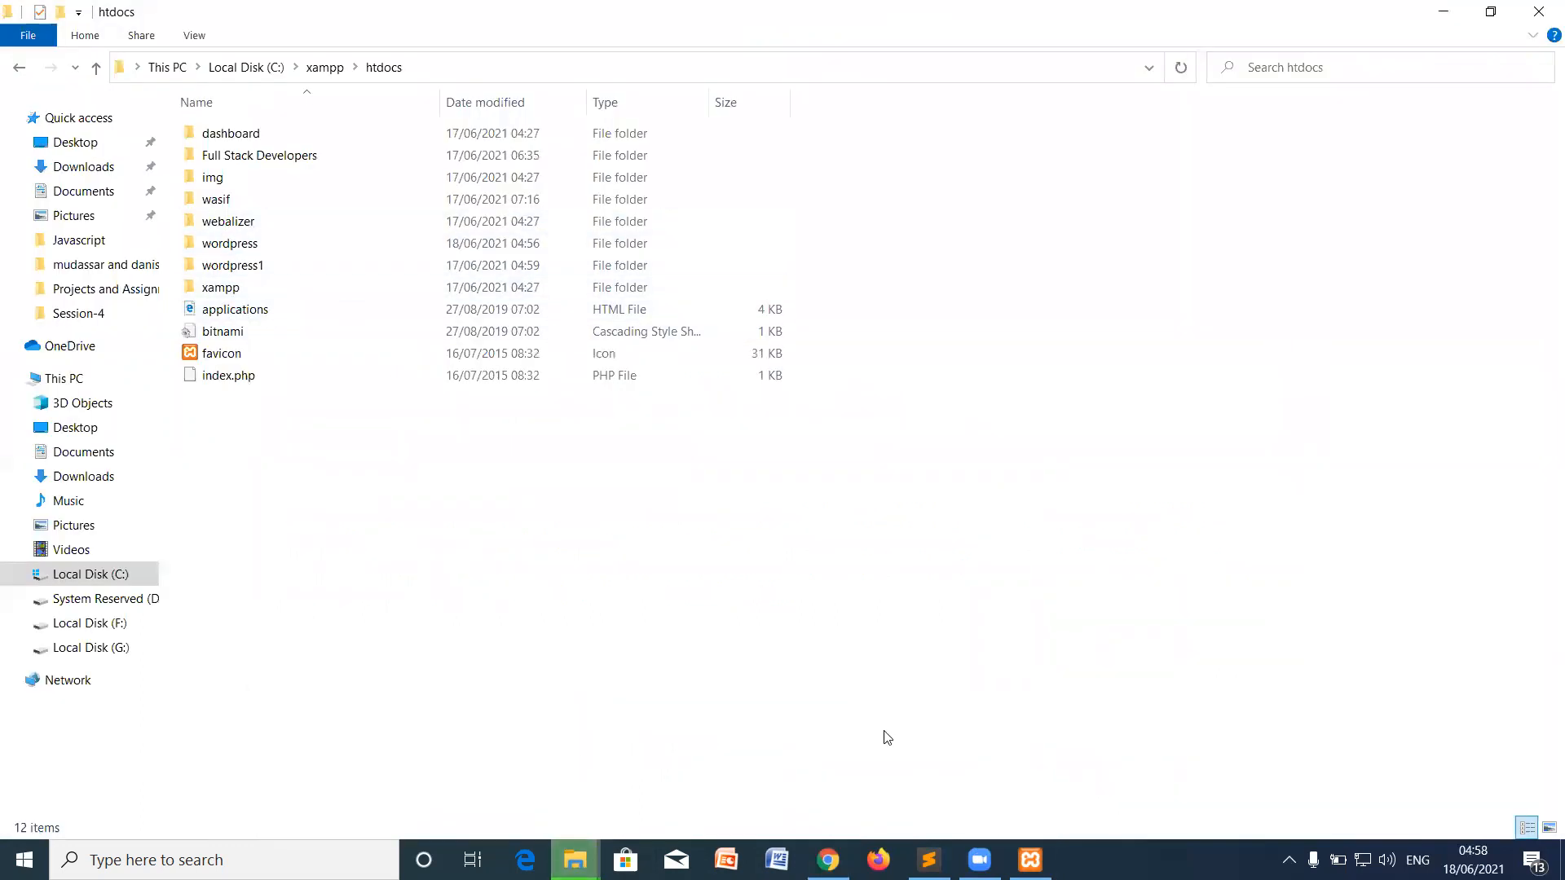
pyautogui.click(828, 860)
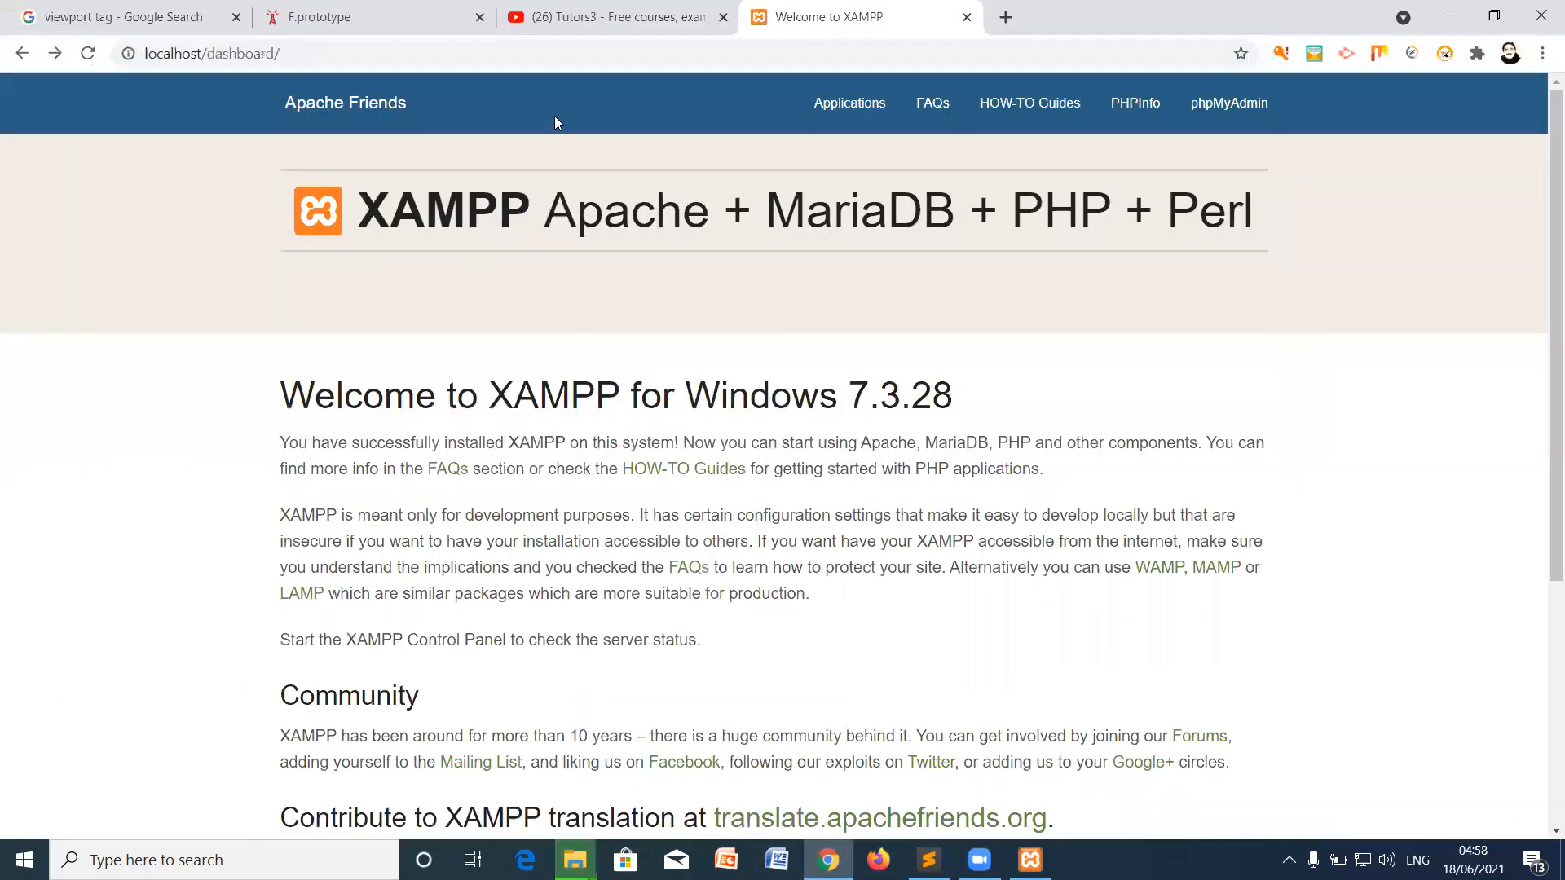
pyautogui.click(451, 56)
pyautogui.click(451, 56)
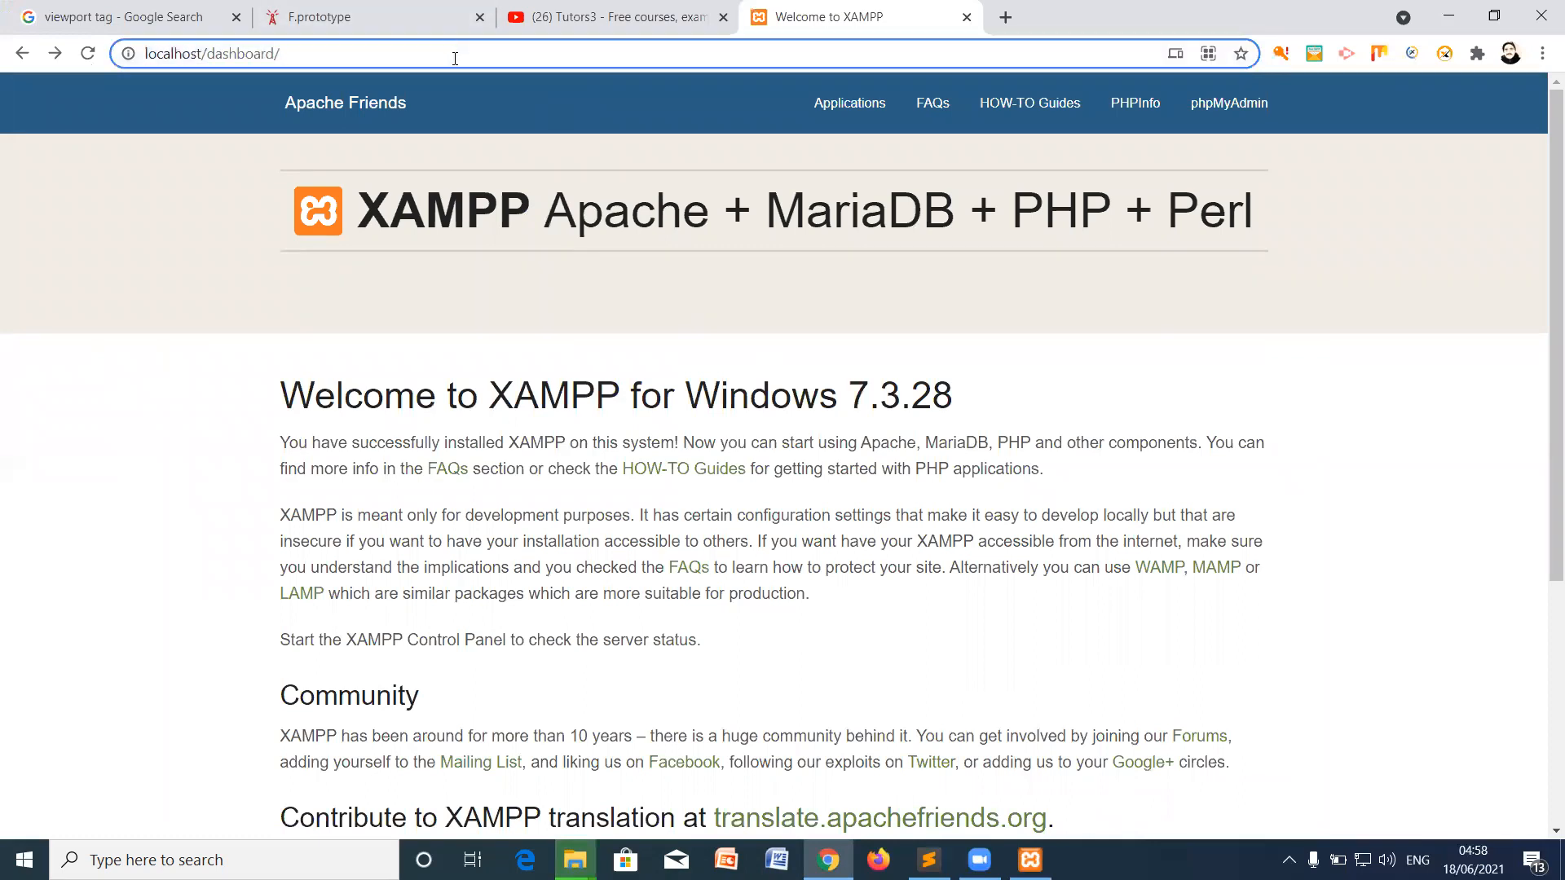
pyautogui.press('BackSpace')
pyautogui.press('BackSpace')
pyautogui.press('BackSpace')
pyautogui.press('BackSpace')
pyautogui.press('BackSpace')
pyautogui.press('BackSpace')
pyautogui.press('BackSpace')
pyautogui.press('BackSpace')
pyautogui.press('BackSpace')
pyautogui.press('BackSpace')
pyautogui.press('BackSpace')
pyautogui.press('BackSpace')
pyautogui.press('BackSpace')
pyautogui.press('BackSpace')
pyautogui.press('BackSpace')
pyautogui.press('BackSpace')
pyautogui.press('BackSpace')
pyautogui.press('BackSpace')
pyautogui.press('BackSpace')
pyautogui.press('BackSpace')
pyautogui.write('lo')
pyautogui.hotkey('alt', 'Tab')
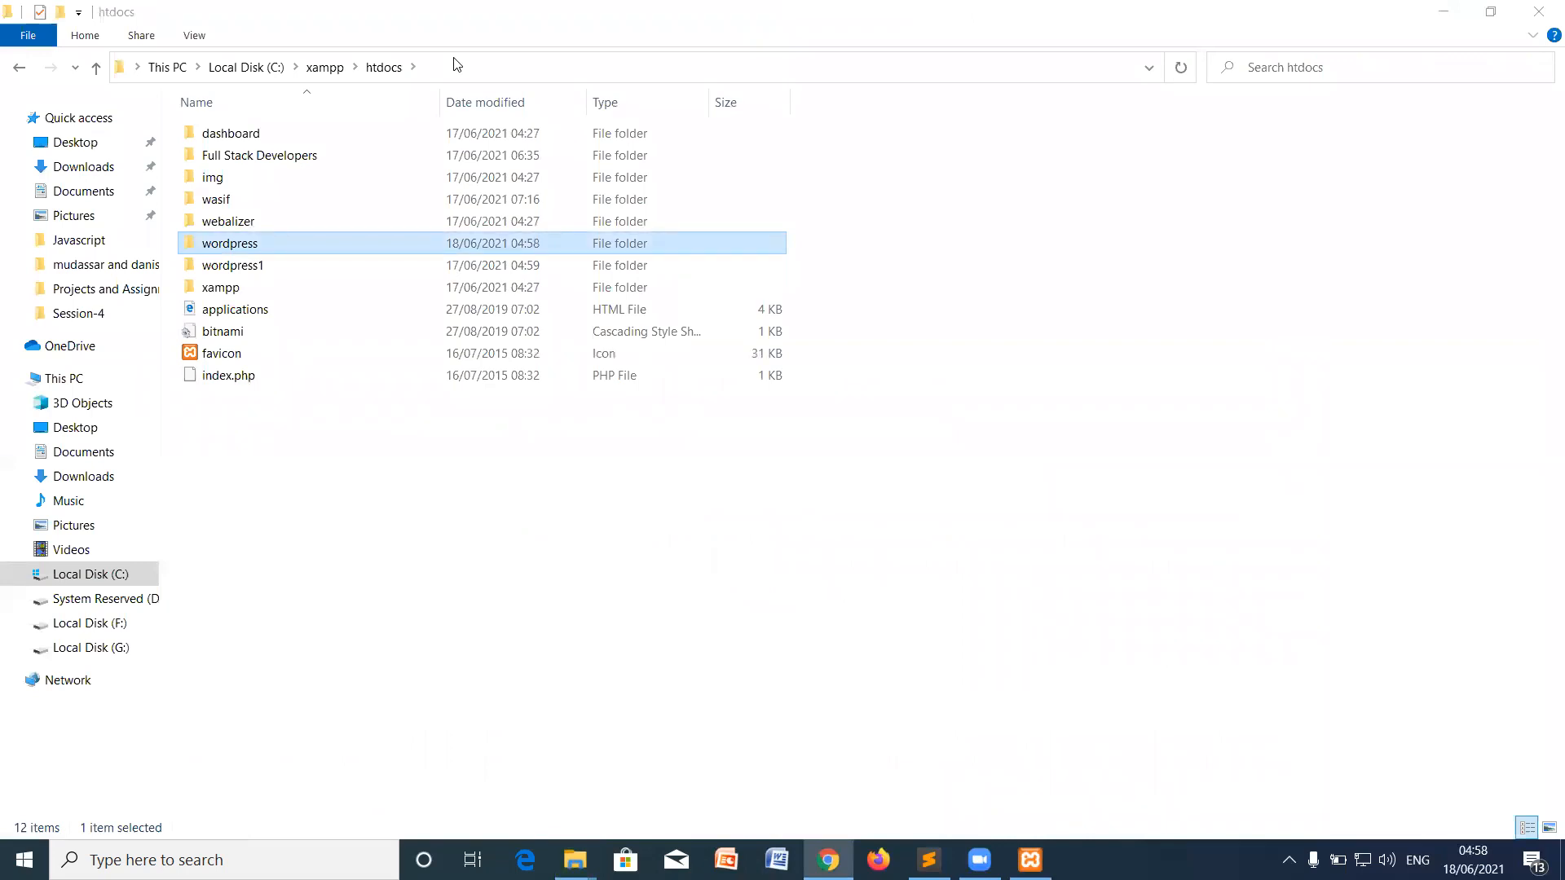
pyautogui.hotkey('alt', 'Tab')
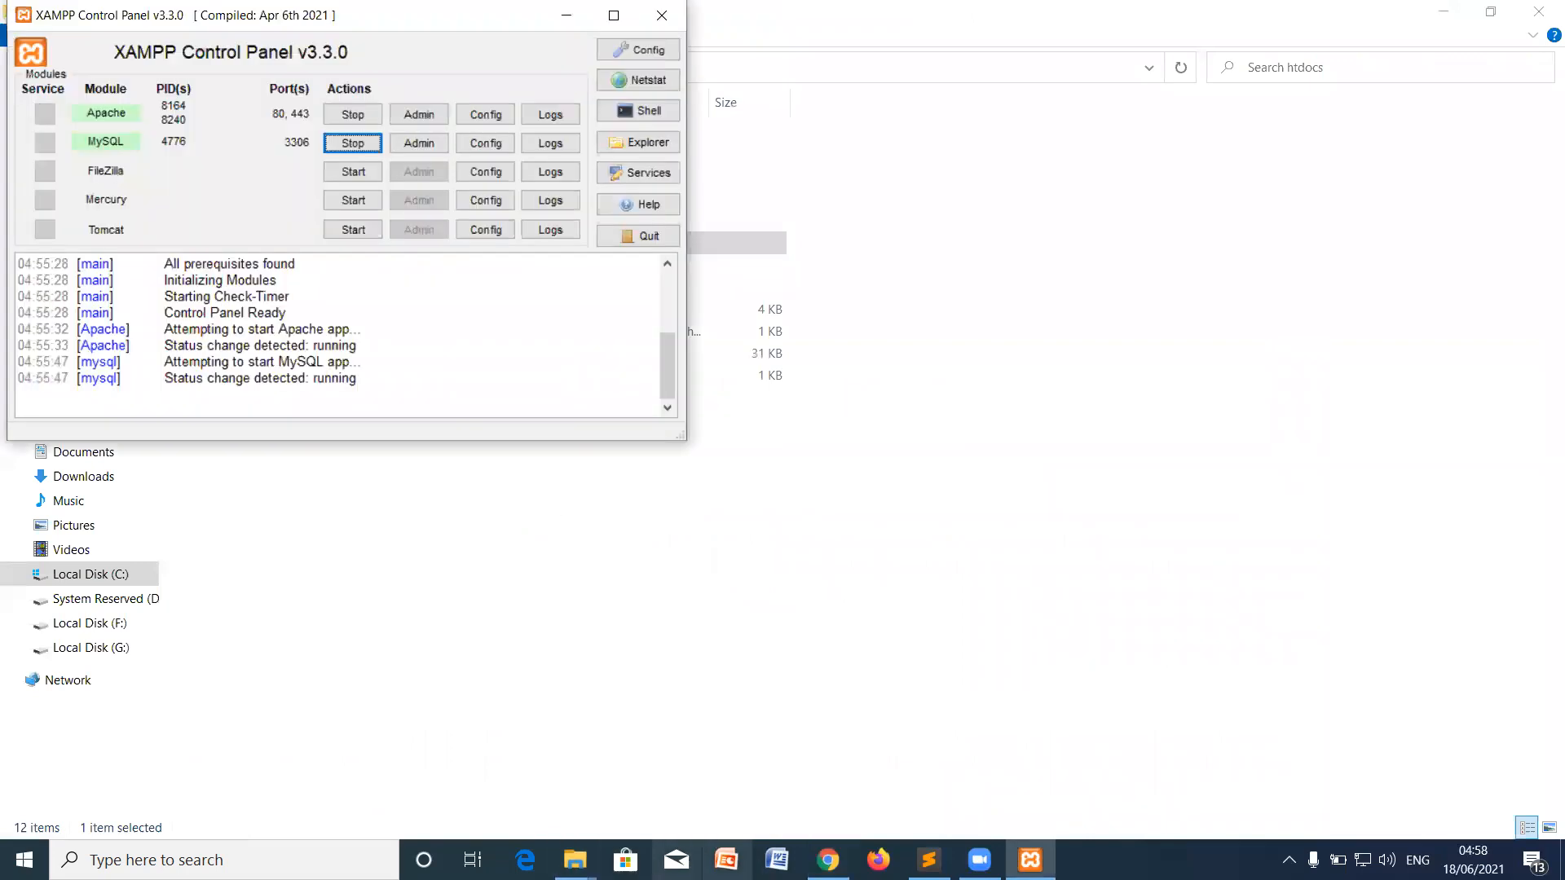
pyautogui.hotkey('alt', 'Tab')
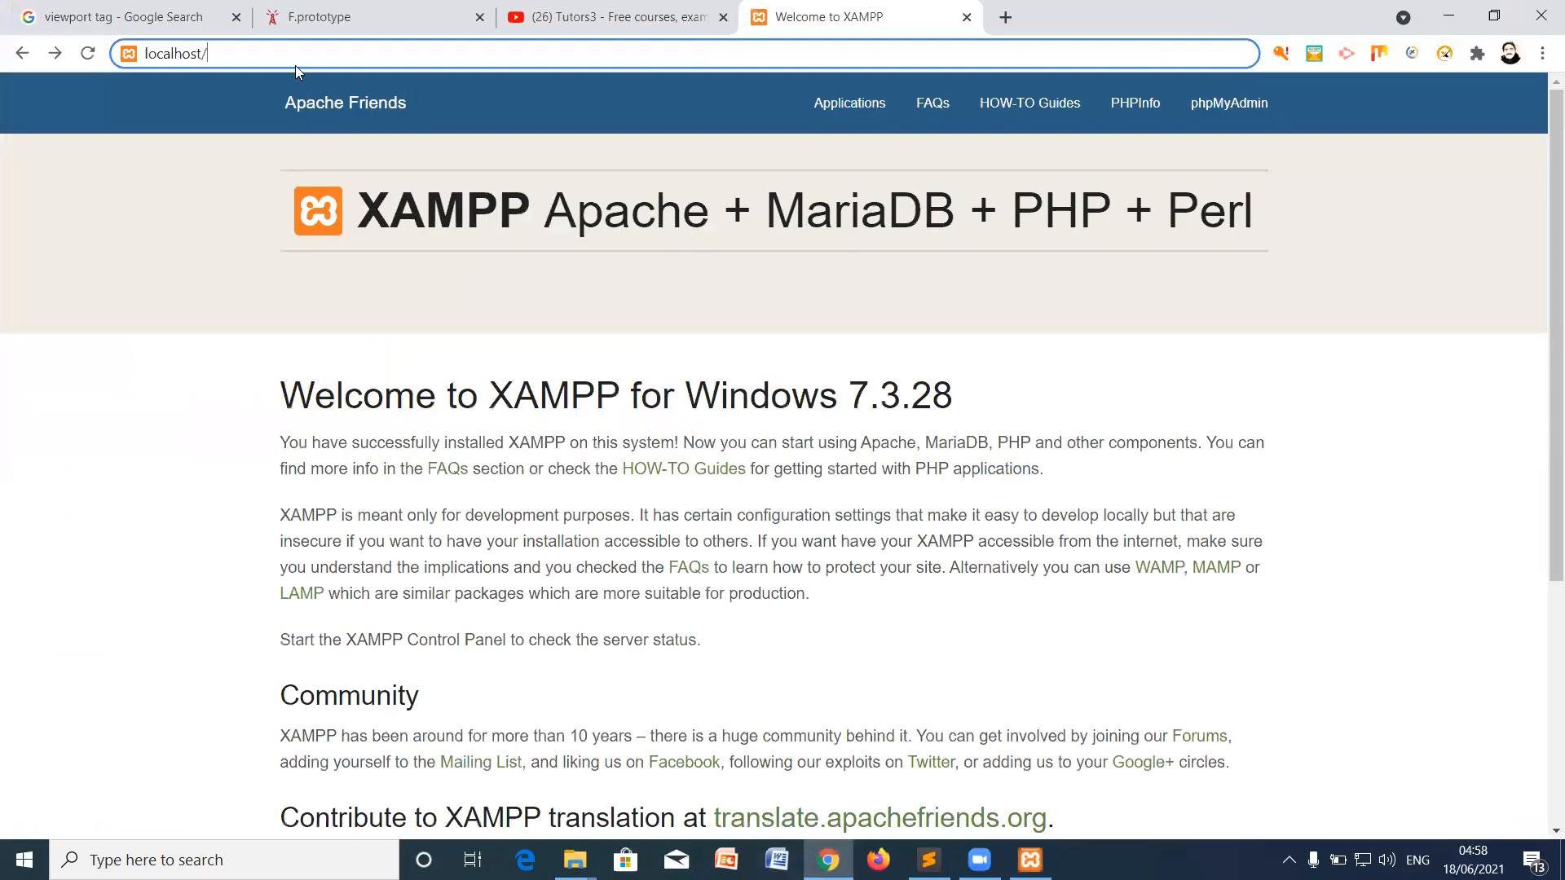
# Step: Load localhost/wordpress, keep English (United States) and continue past the welcome page
pyautogui.write('wordpress')
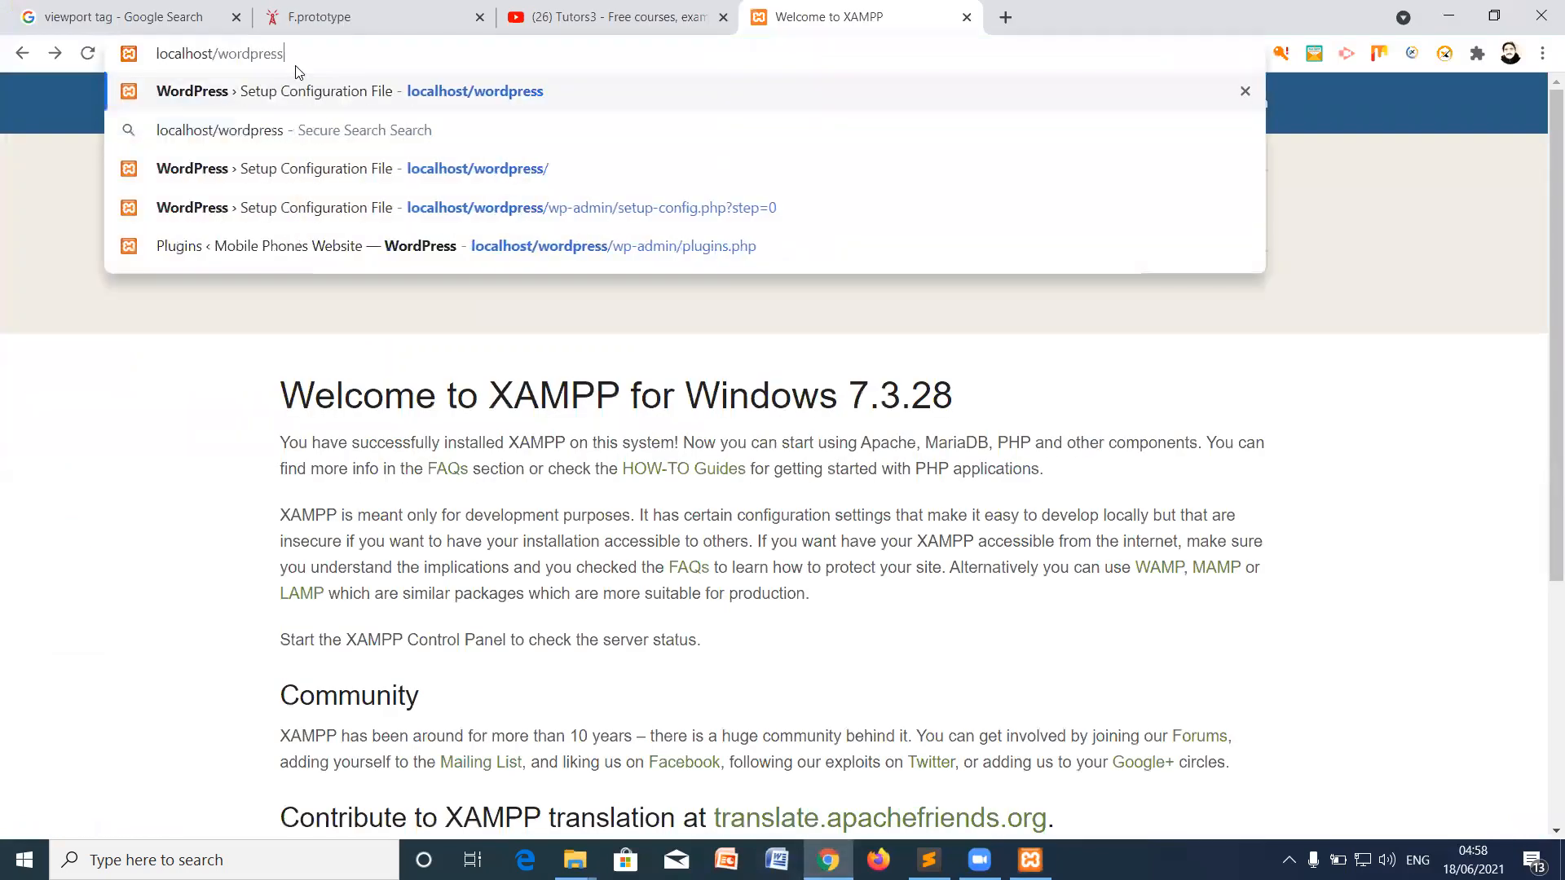
pyautogui.press('Return')
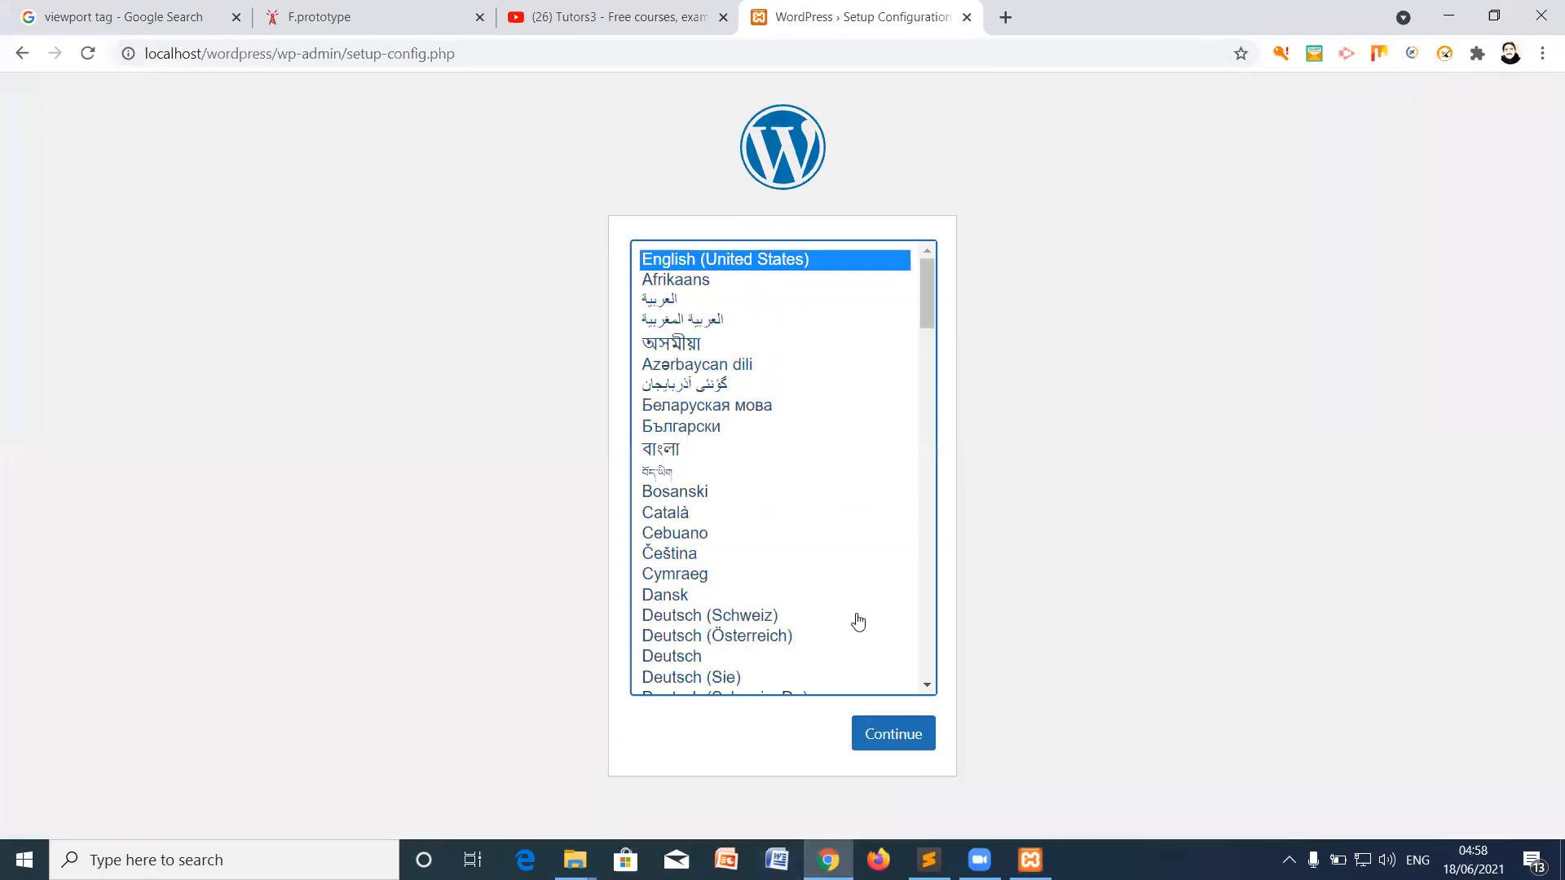
pyautogui.press('Return')
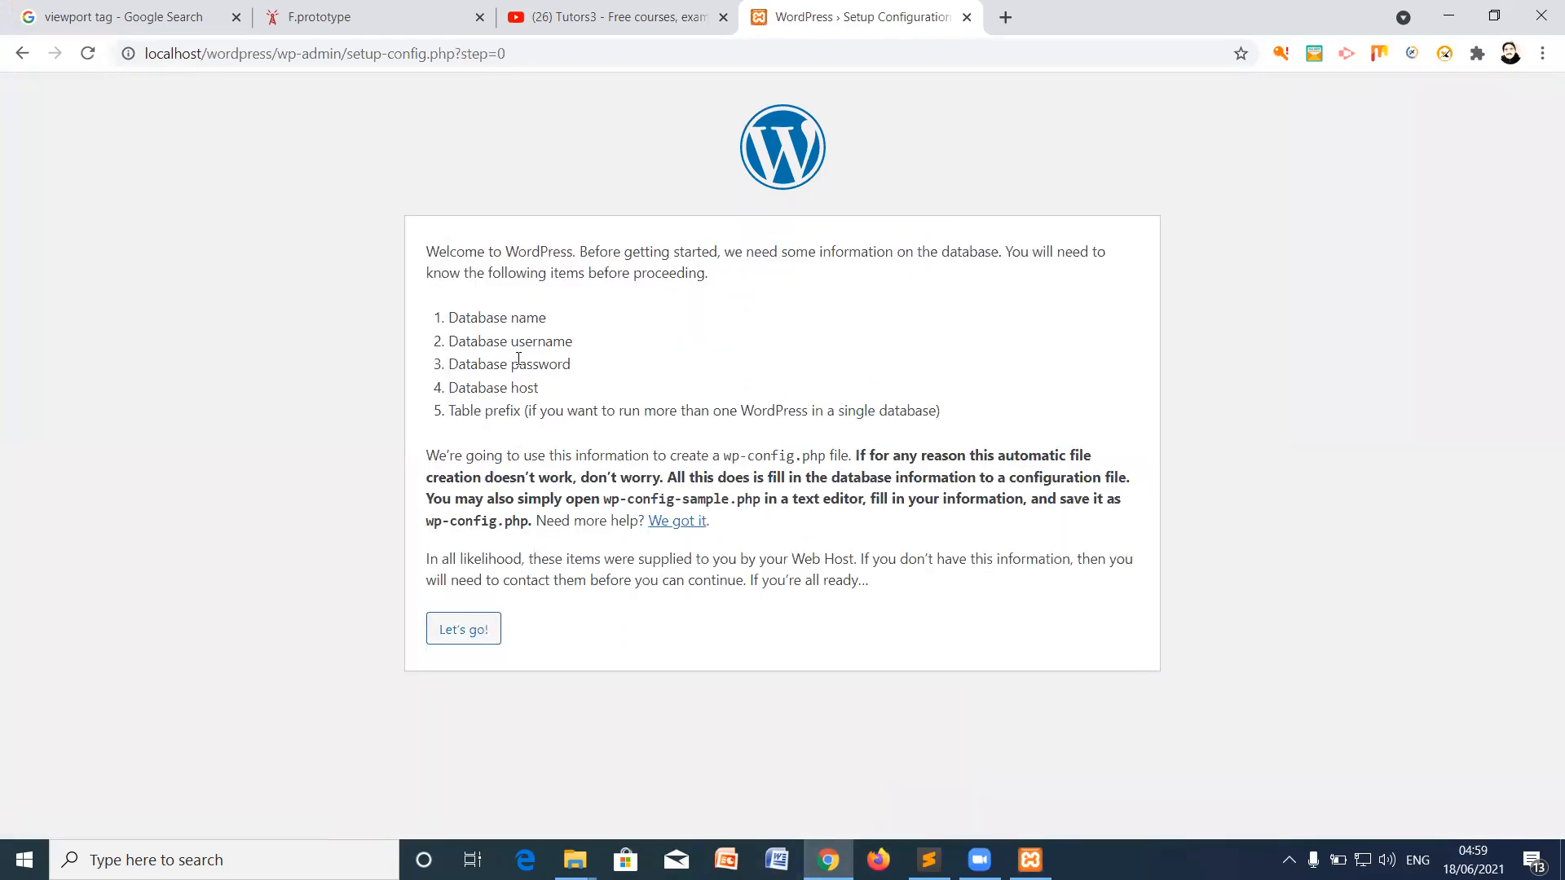
pyautogui.click(464, 628)
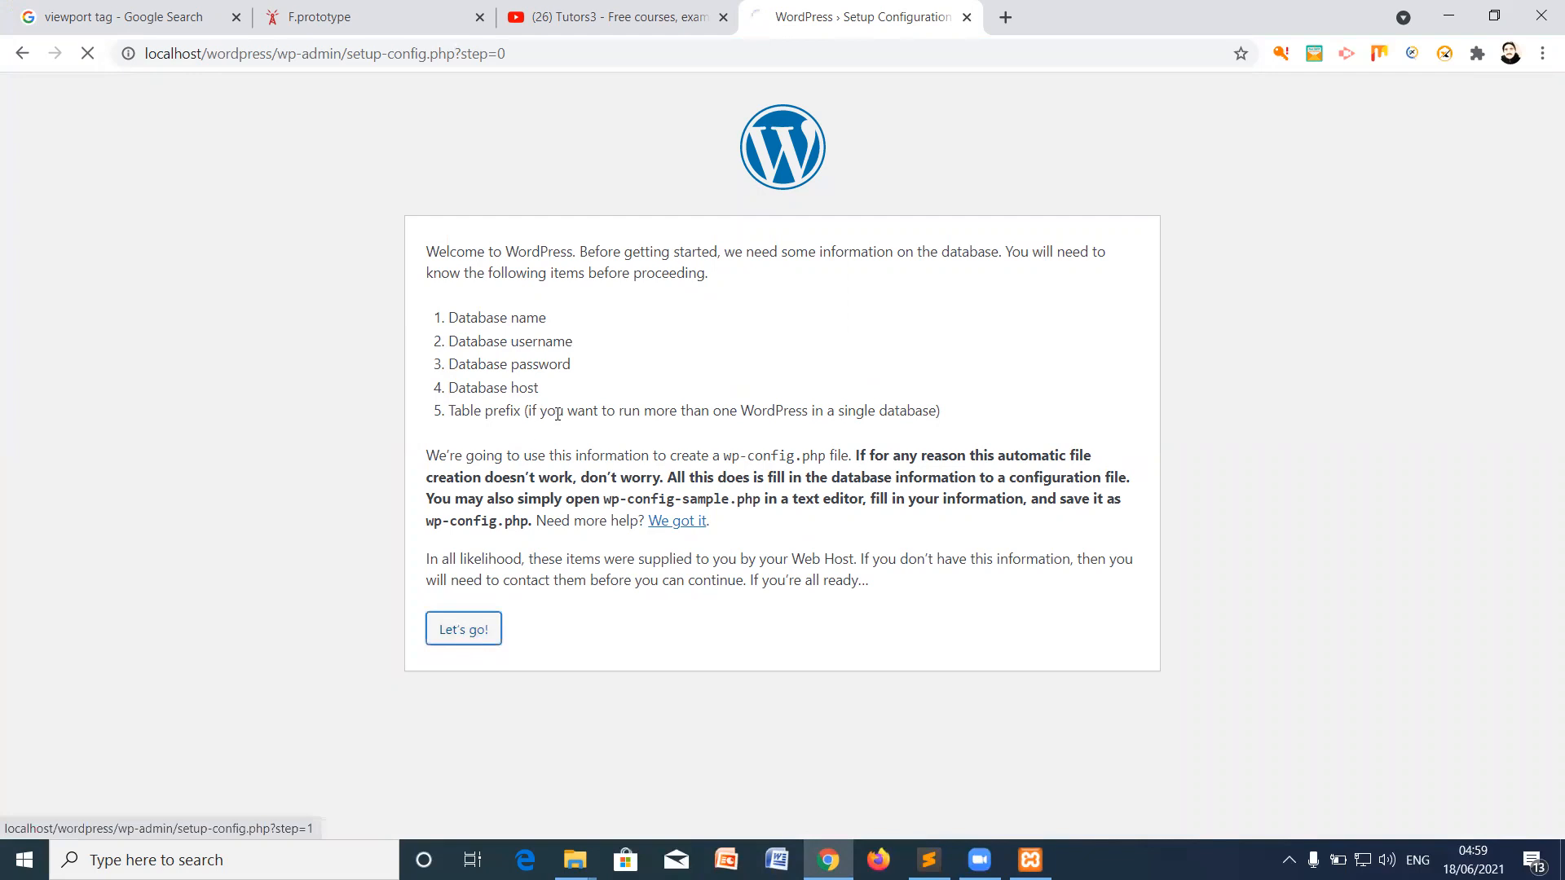
# Step: Select the default Database Name entry, then open a new empty Chrome tab
pyautogui.moveTo(670, 305); pyautogui.dragTo(552, 306)
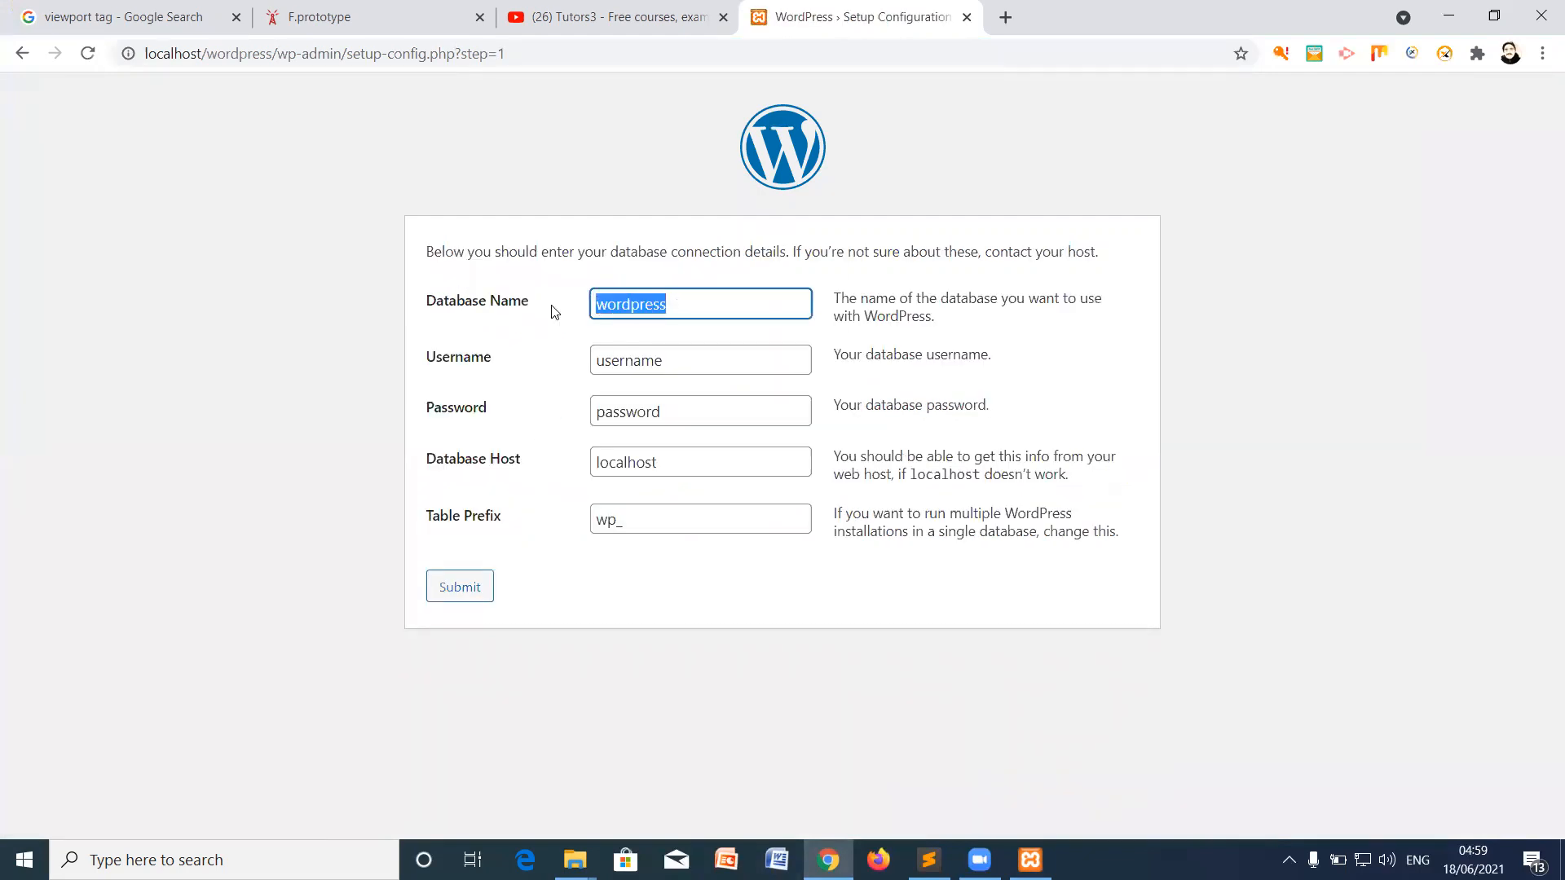
pyautogui.click(675, 307)
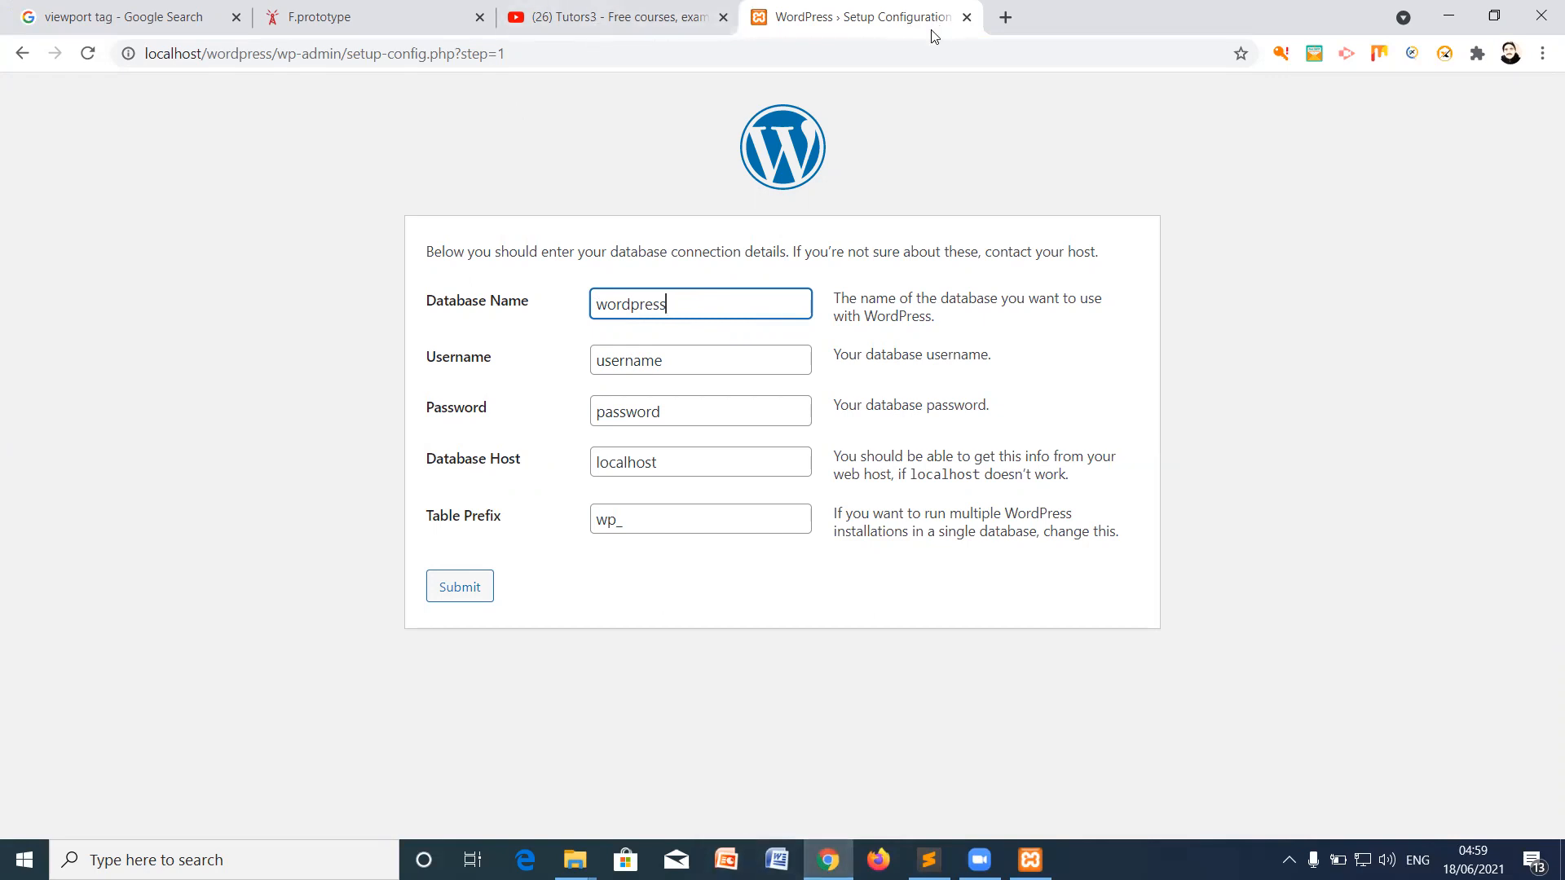
pyautogui.click(1005, 17)
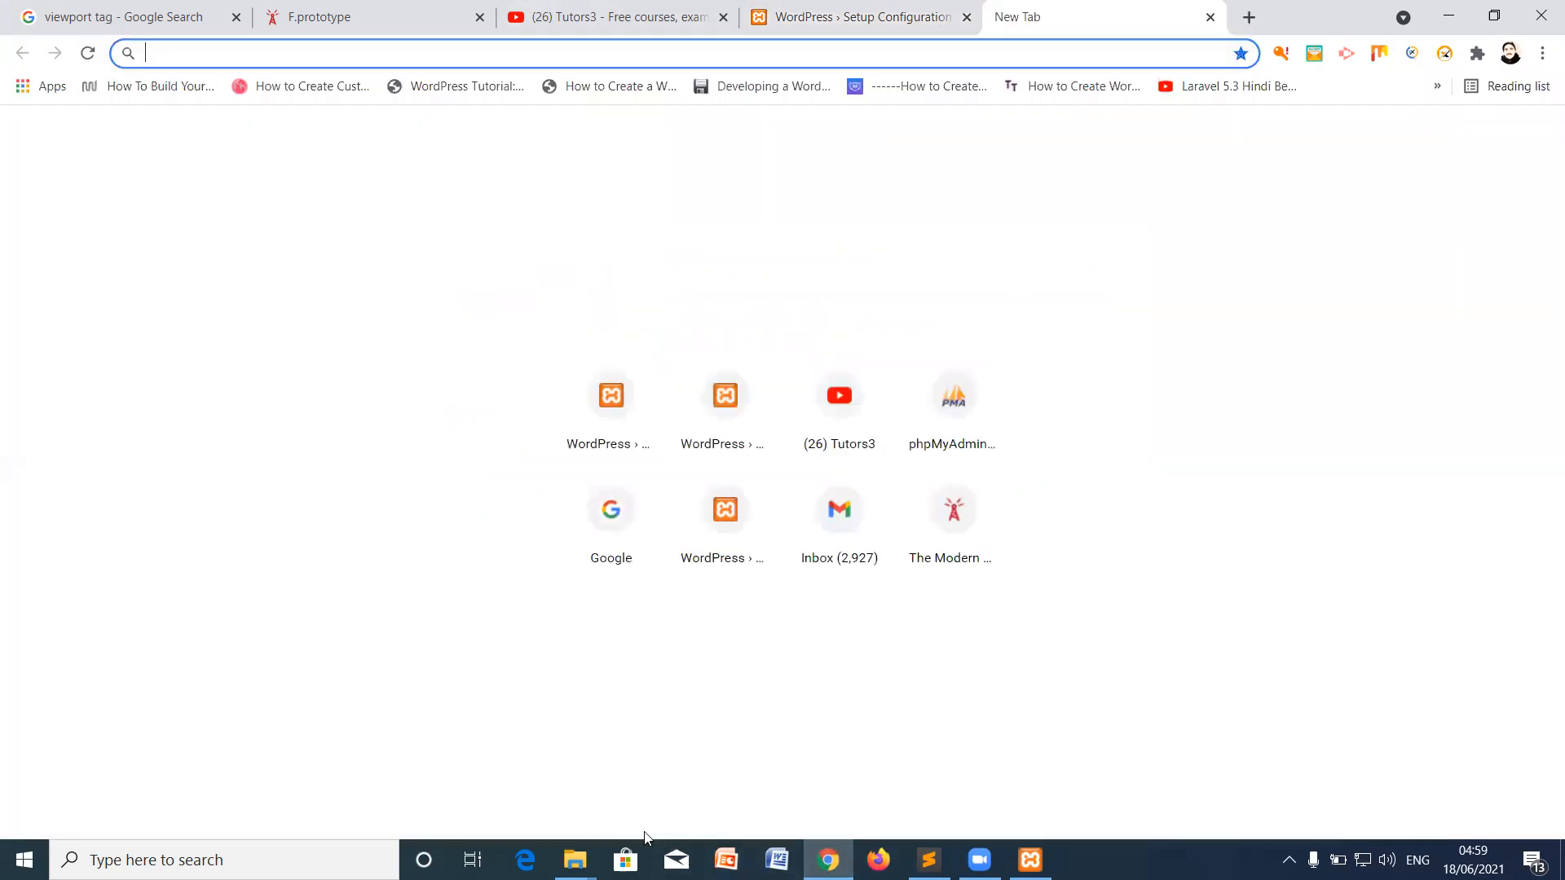
# Step: Open phpMyAdmin through XAMPP's MySQL Admin and start a new database
pyautogui.write('localhost/php')
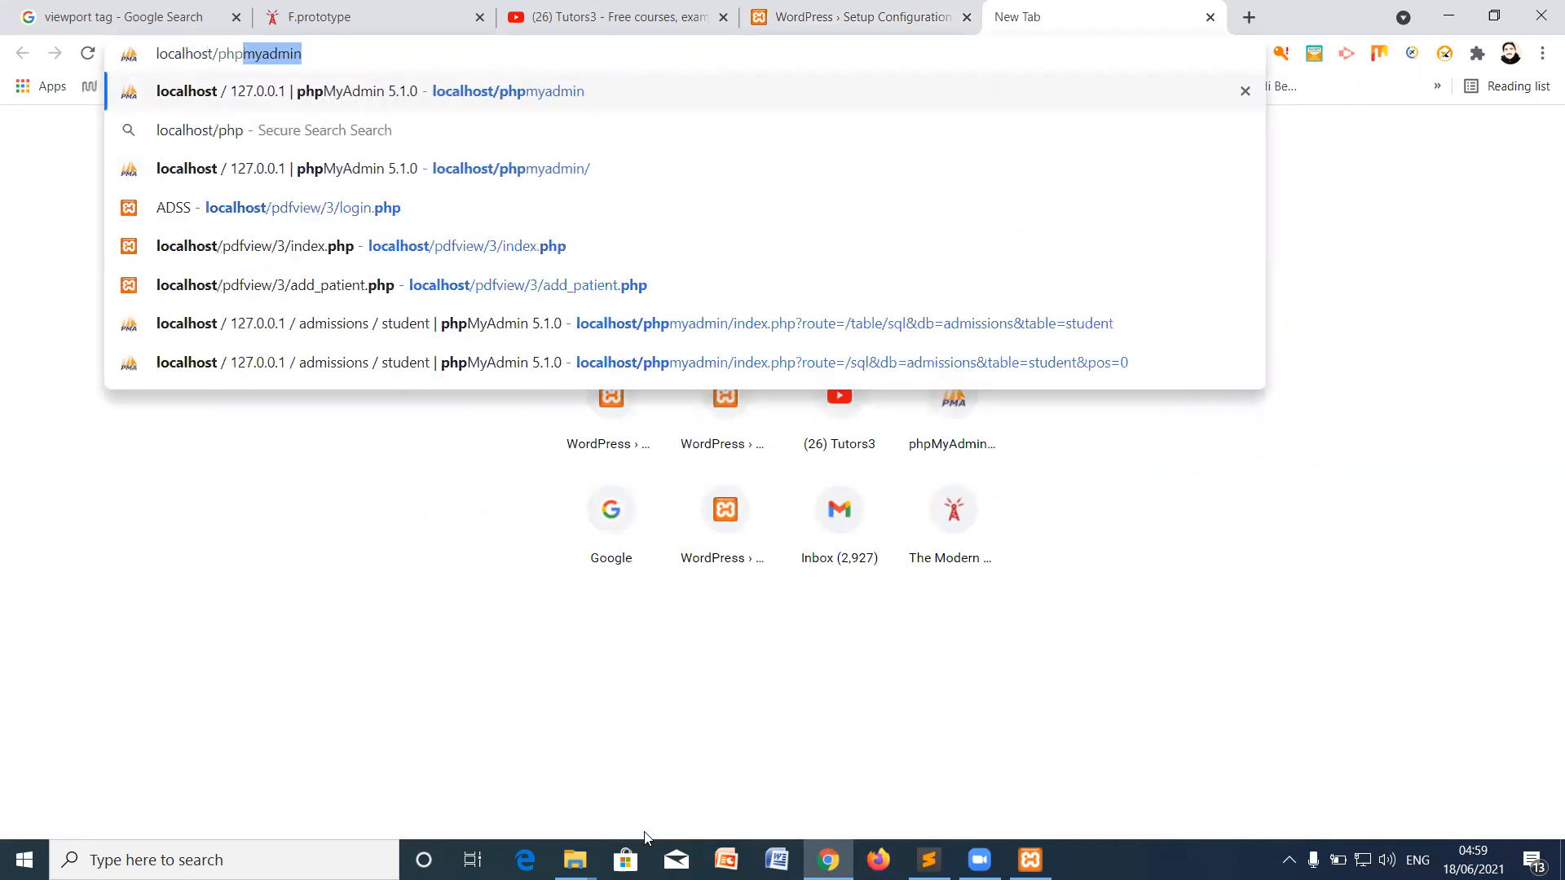
pyautogui.click(1030, 860)
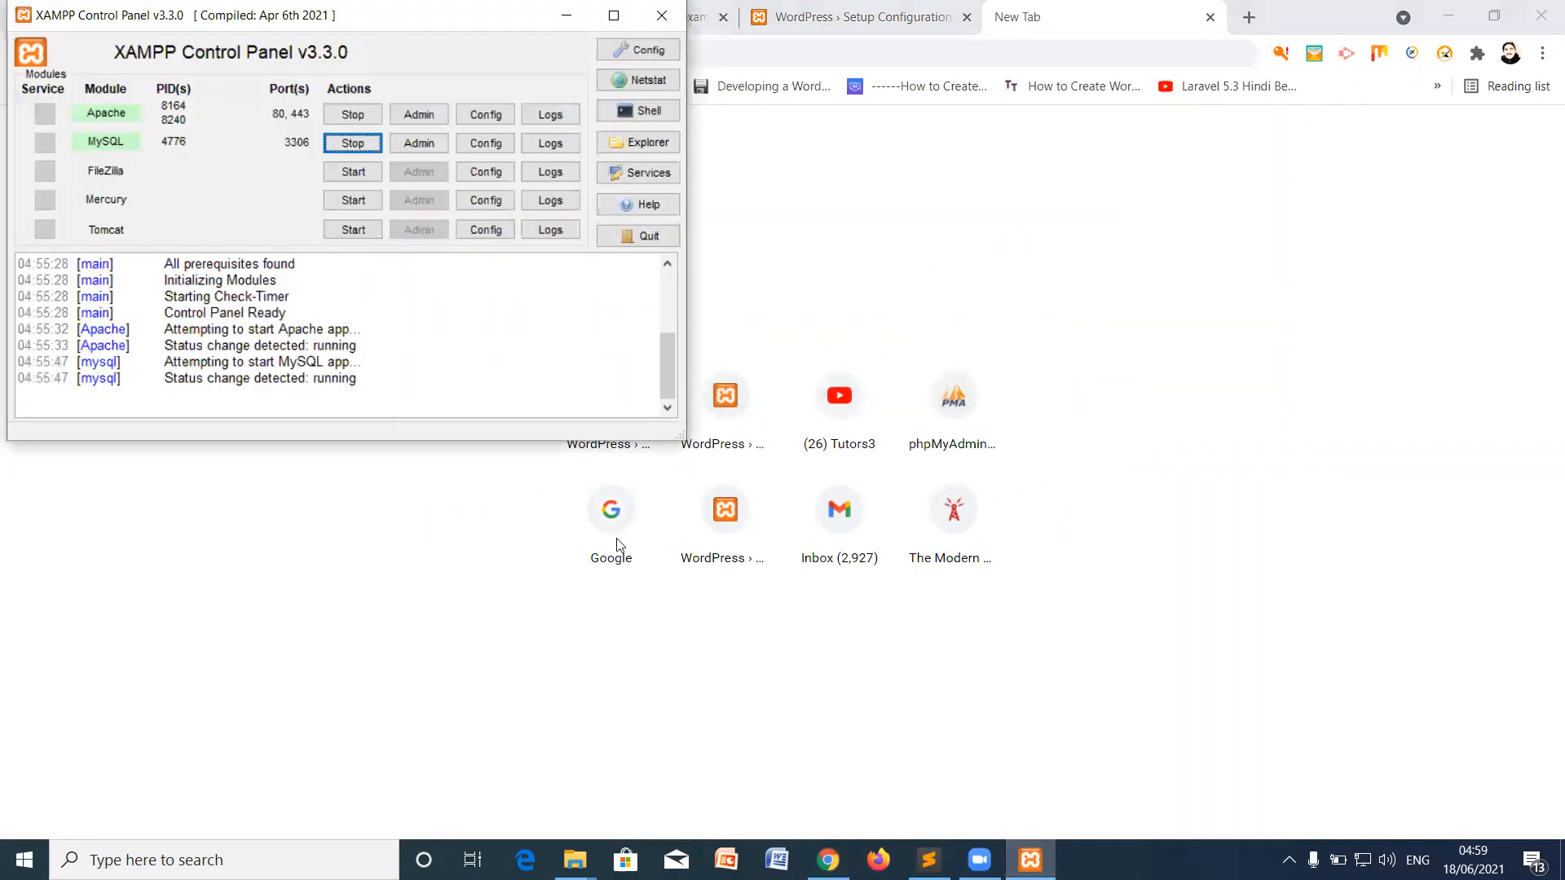
pyautogui.click(407, 150)
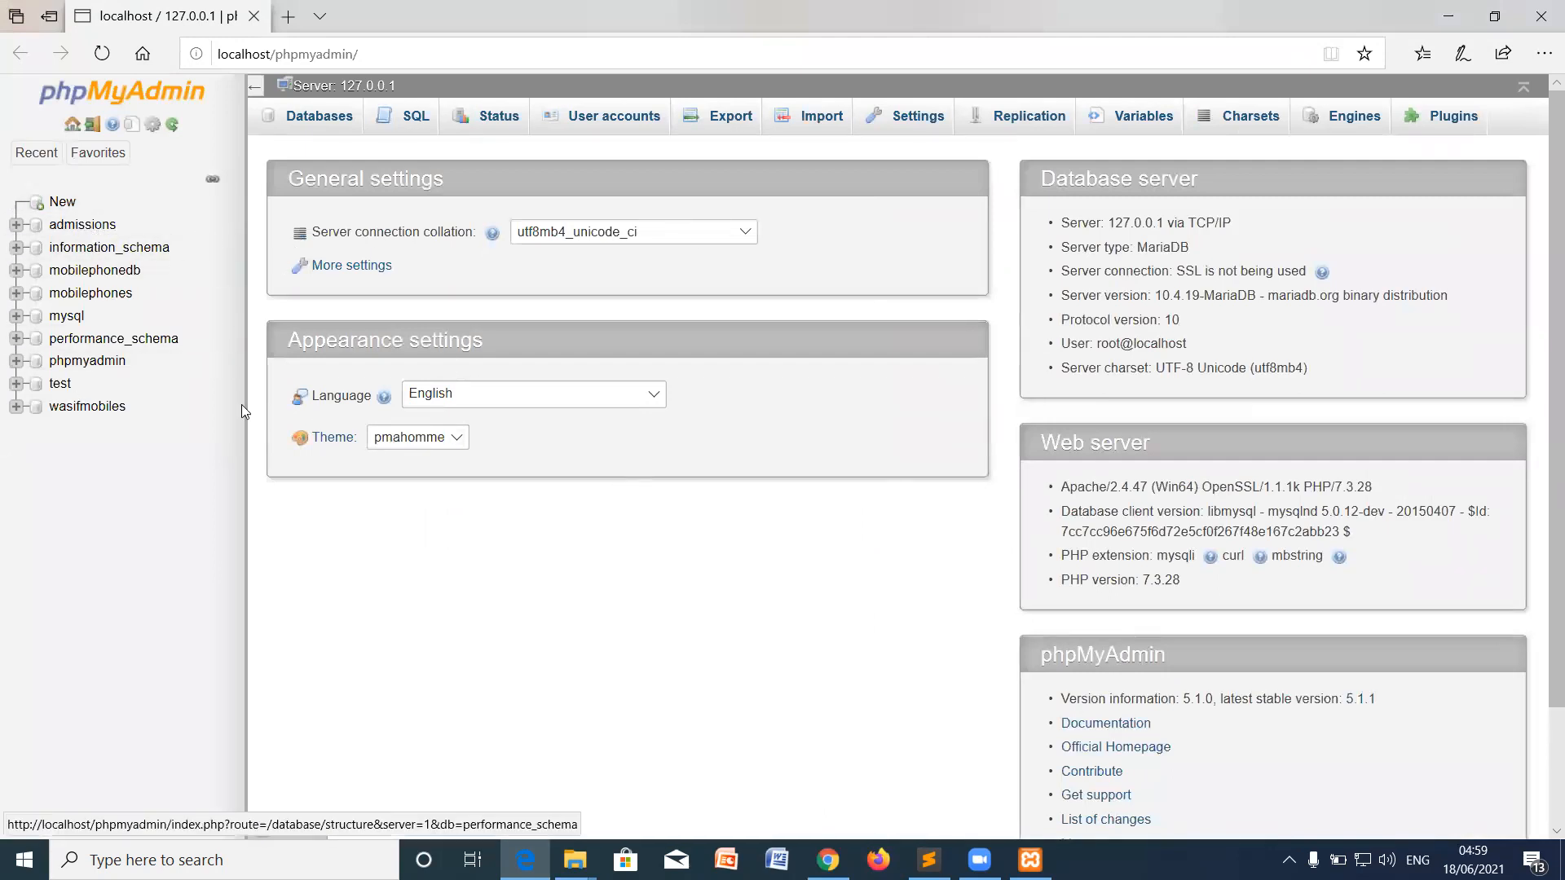
pyautogui.click(60, 208)
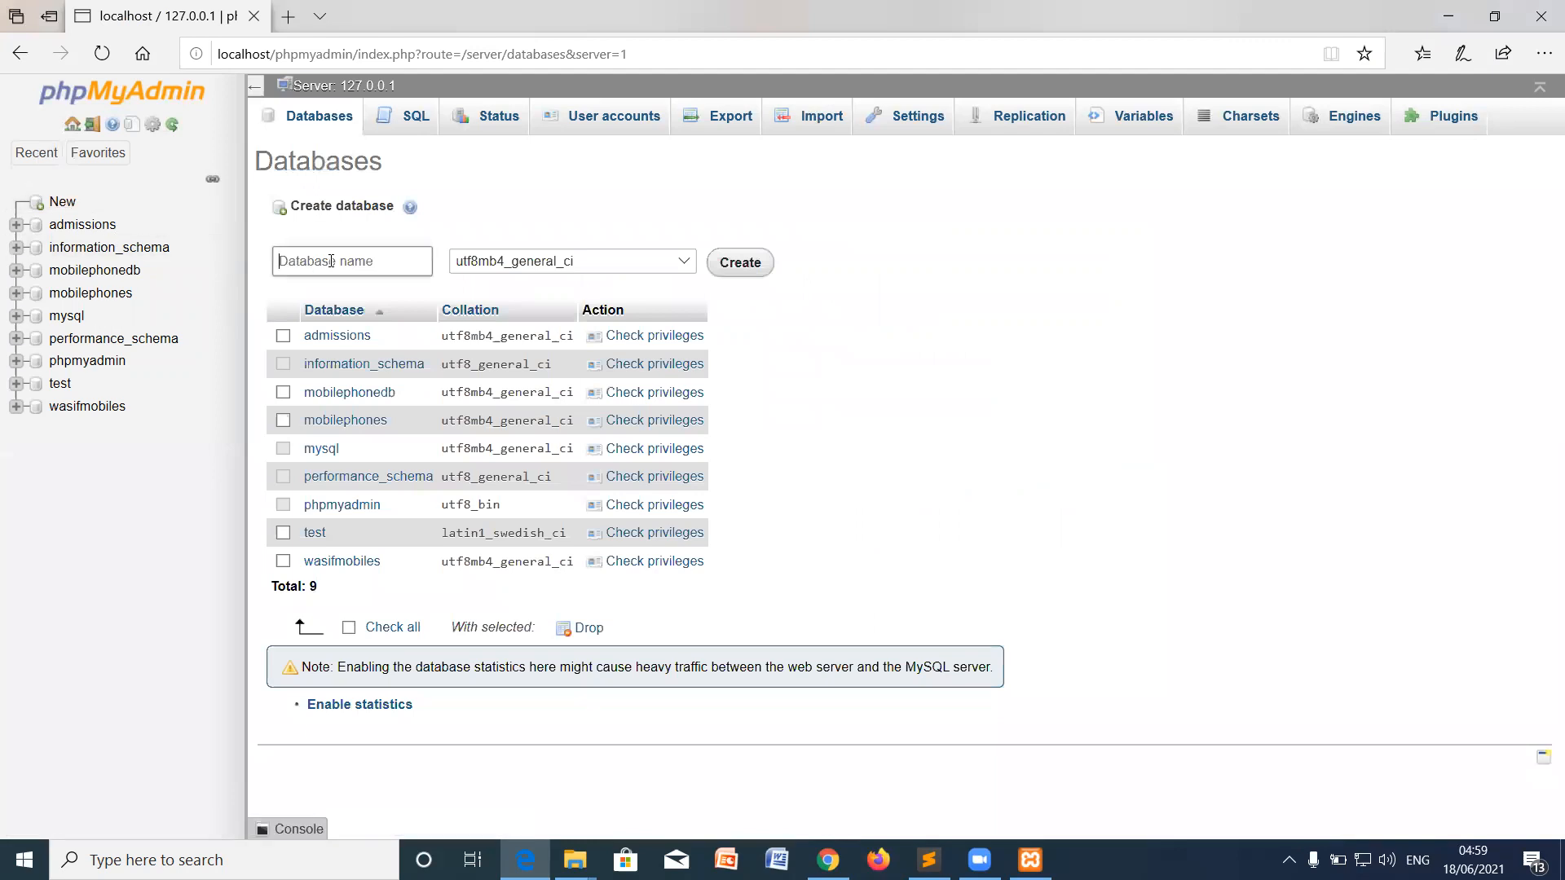
# Step: Name the new database dbwordpress and create it
pyautogui.click(331, 261)
pyautogui.write('wordpress_loca')
pyautogui.doubleClick(335, 261)
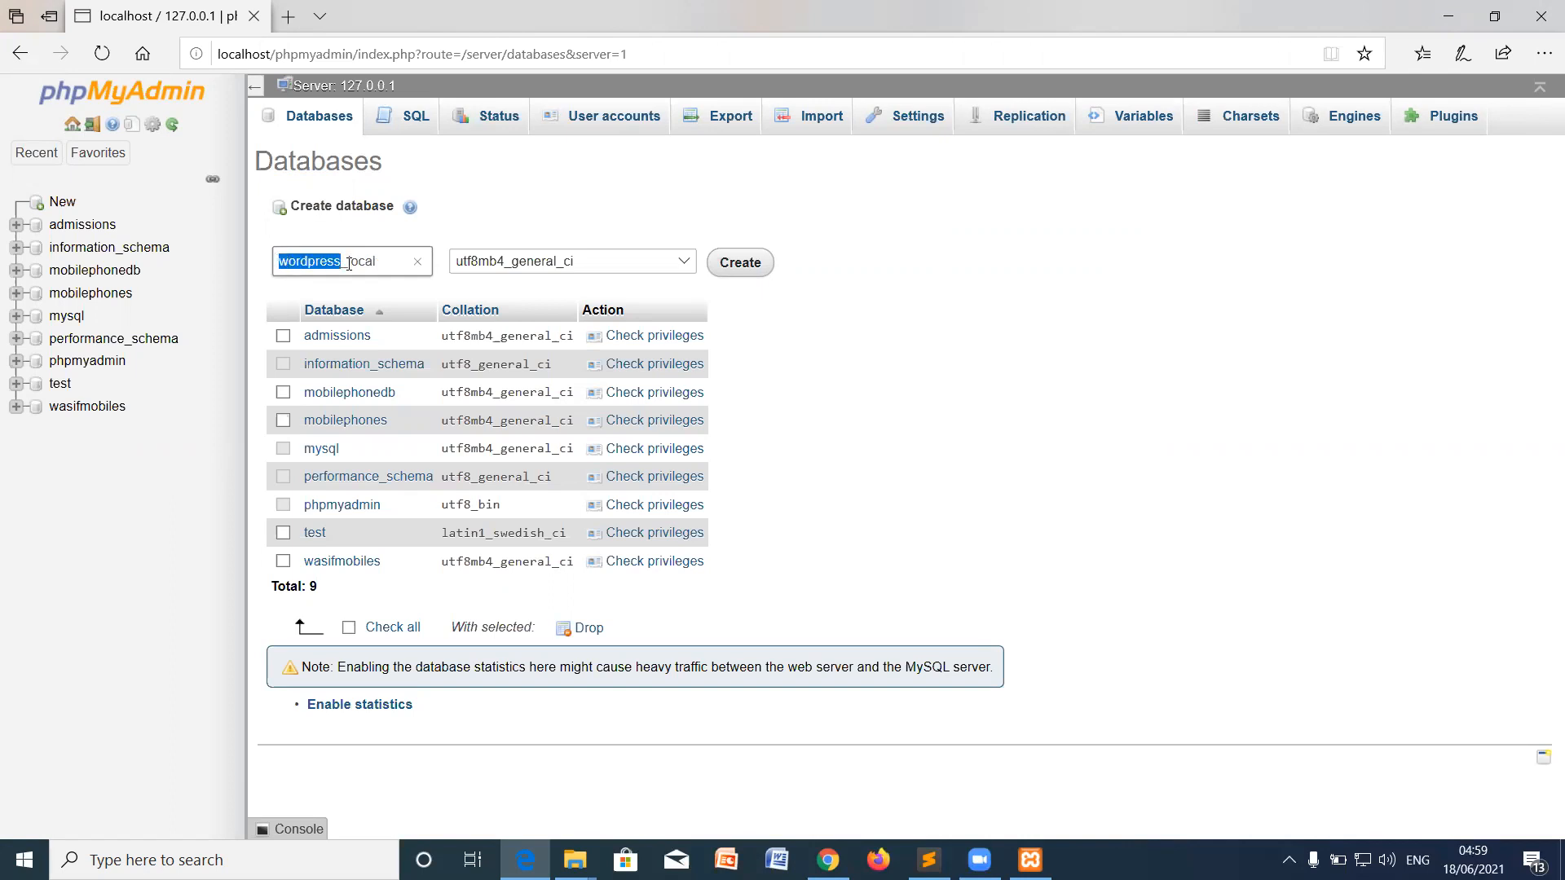
pyautogui.write('dbwordpress')
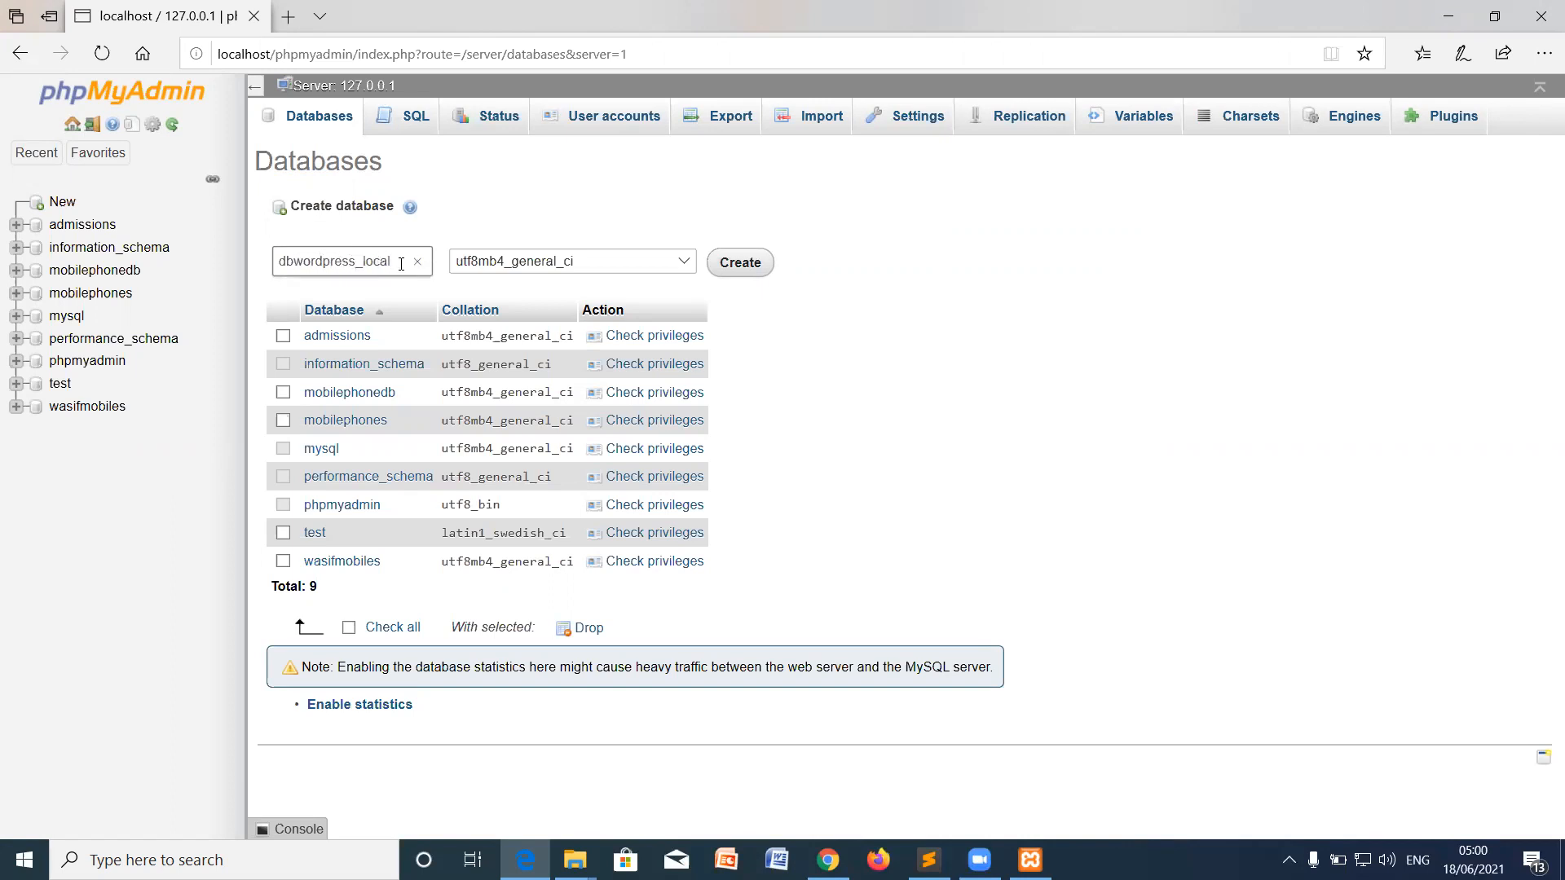
pyautogui.press('BackSpace')
pyautogui.press('BackSpace')
pyautogui.press('BackSpace')
pyautogui.click(755, 269)
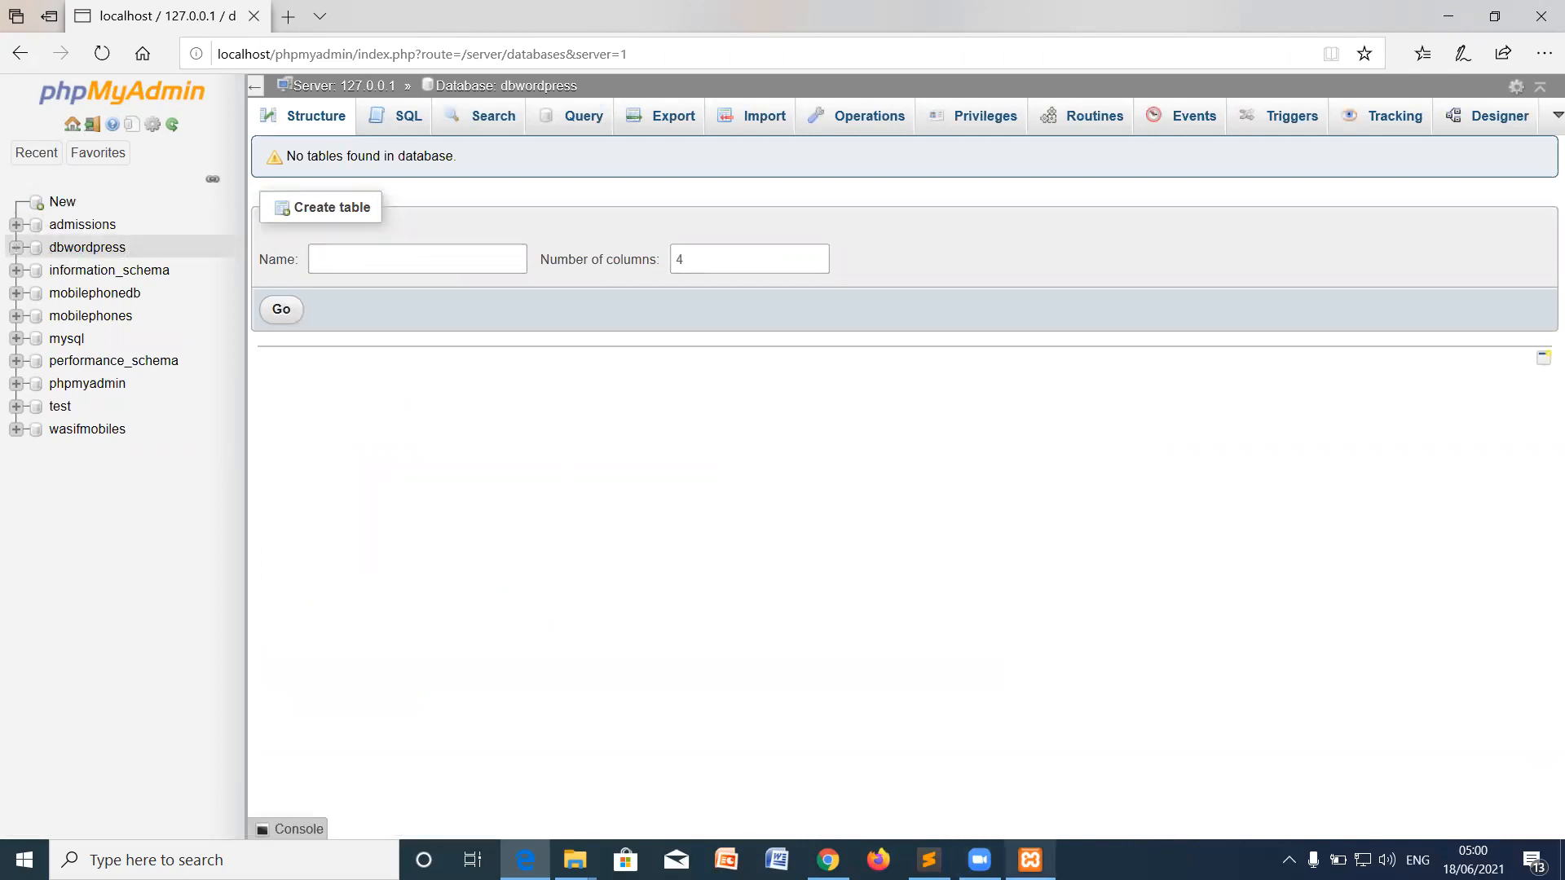
pyautogui.click(827, 860)
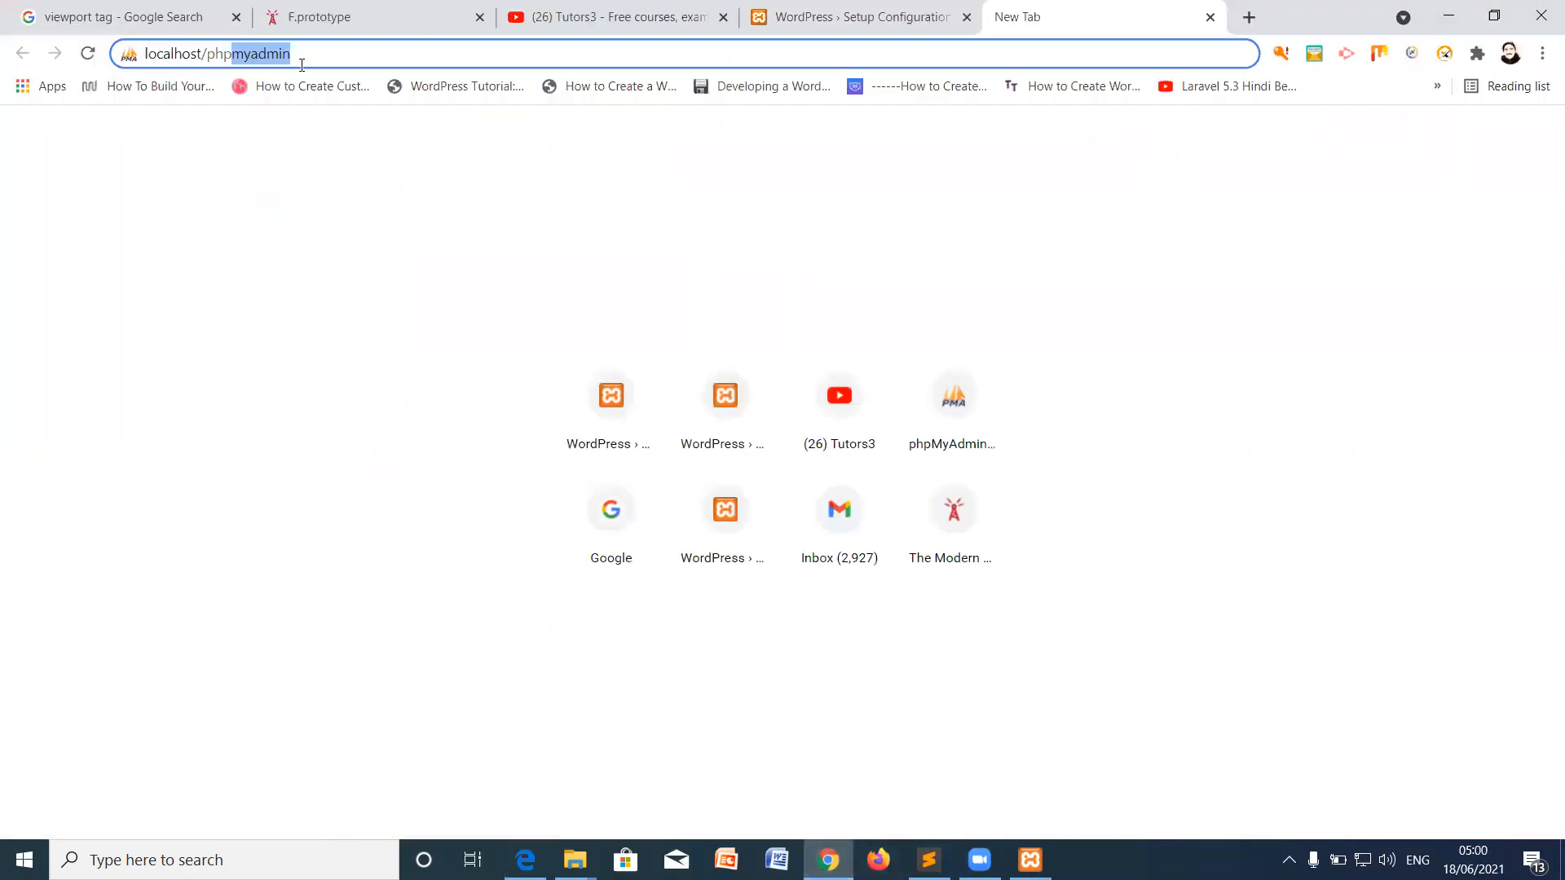
# Step: Enter dbwordpress as the database name and root as the username
pyautogui.click(777, 12)
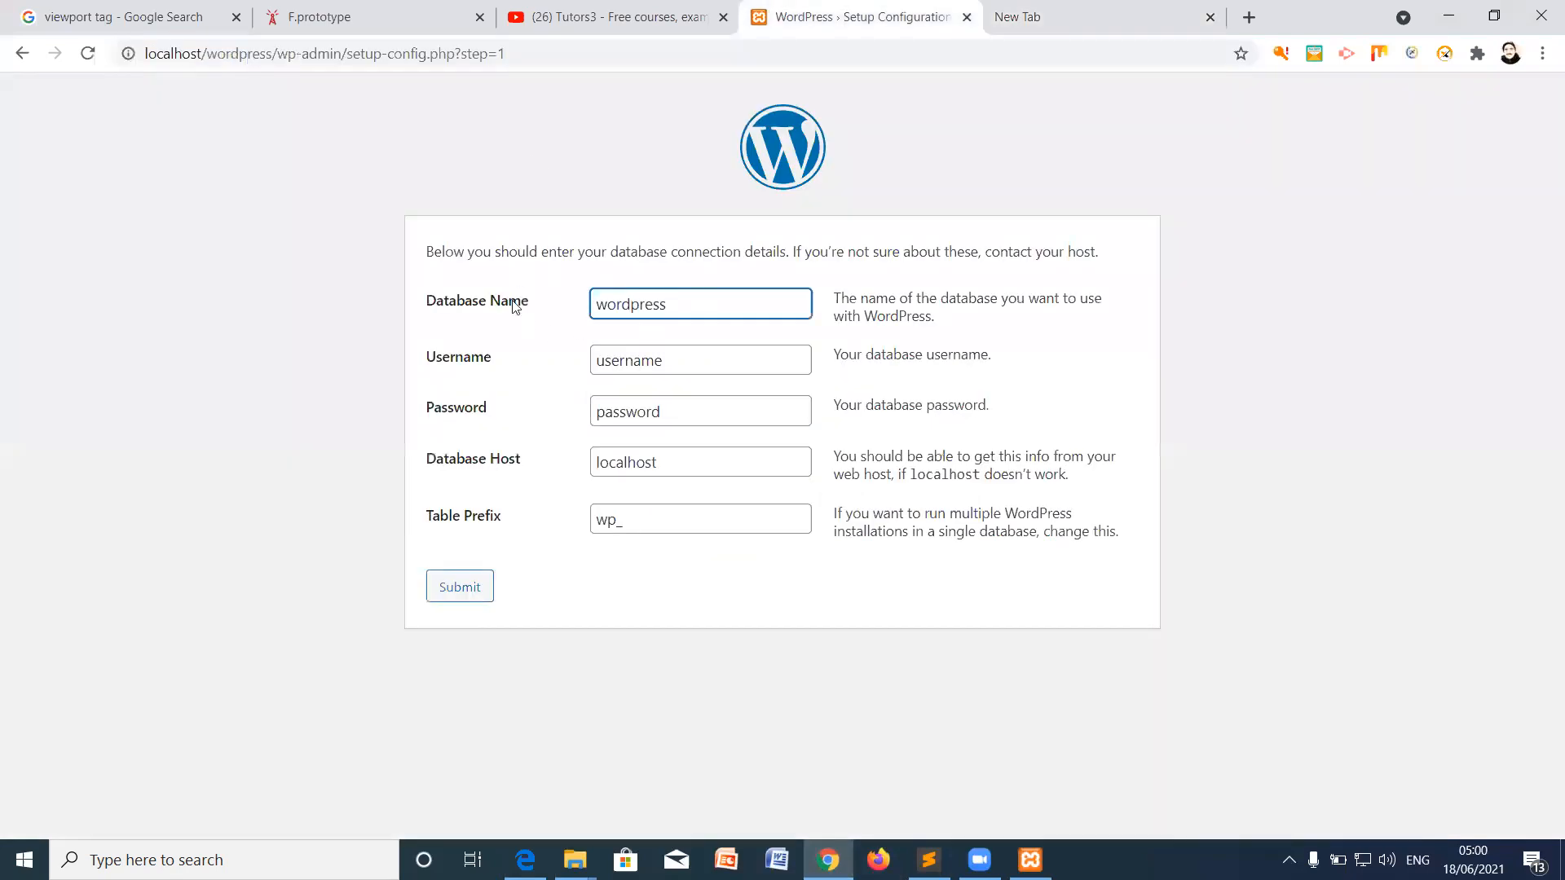
pyautogui.hotkey('ctrl', 'a')
pyautogui.write('dbwordpress')
pyautogui.moveTo(673, 360); pyautogui.dragTo(598, 359)
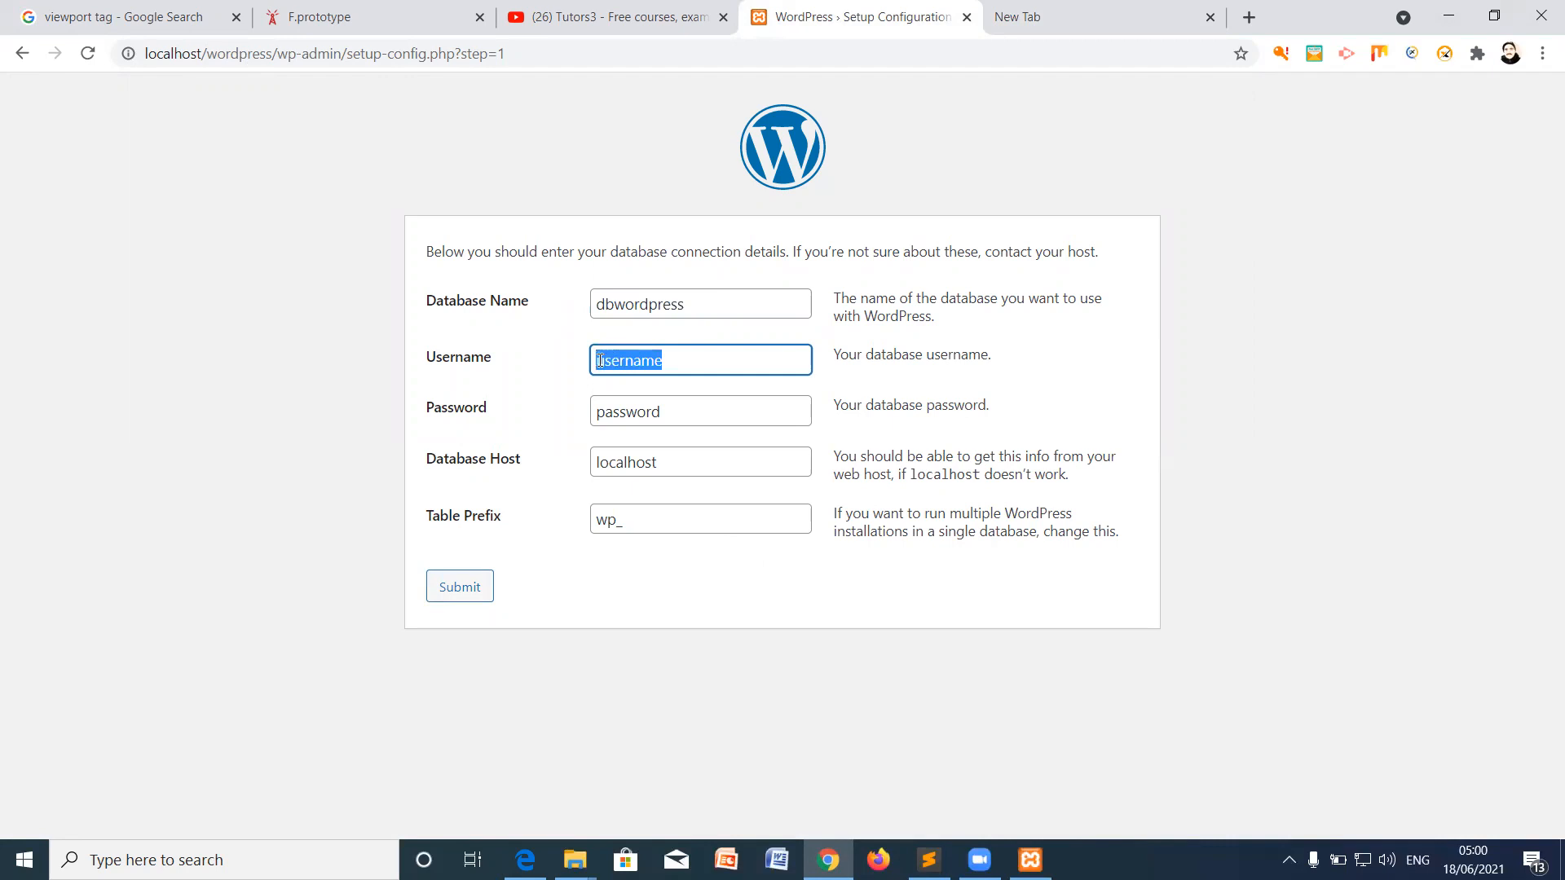
pyautogui.moveTo(718, 364); pyautogui.dragTo(549, 365)
pyautogui.write('root')
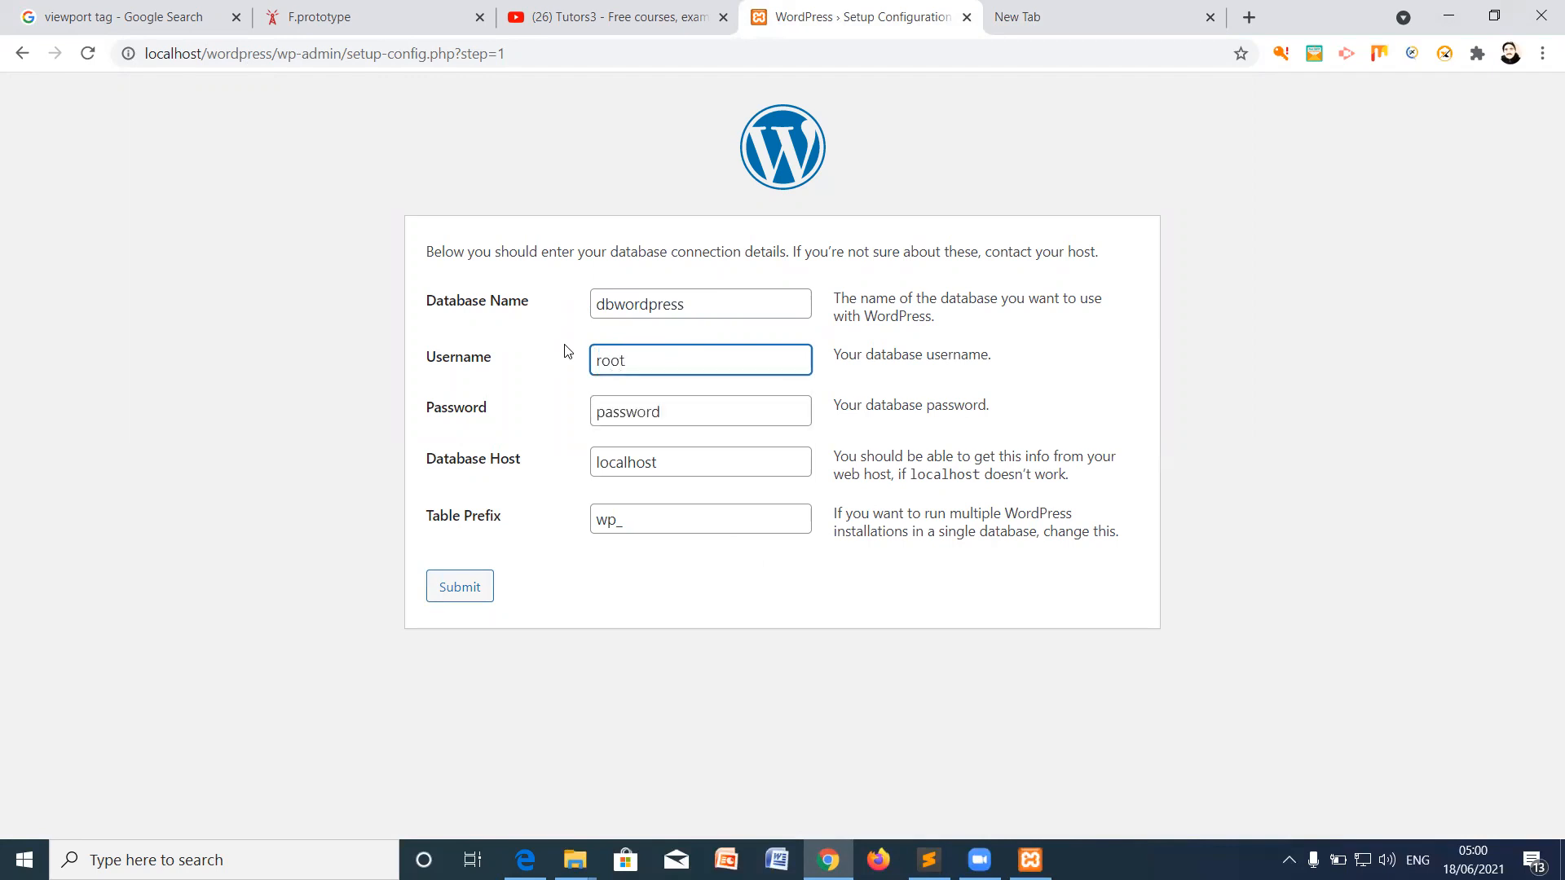
# Step: Clear the password, keeping localhost as host and wp_ as table prefix
pyautogui.click(678, 407)
pyautogui.doubleClick(603, 410)
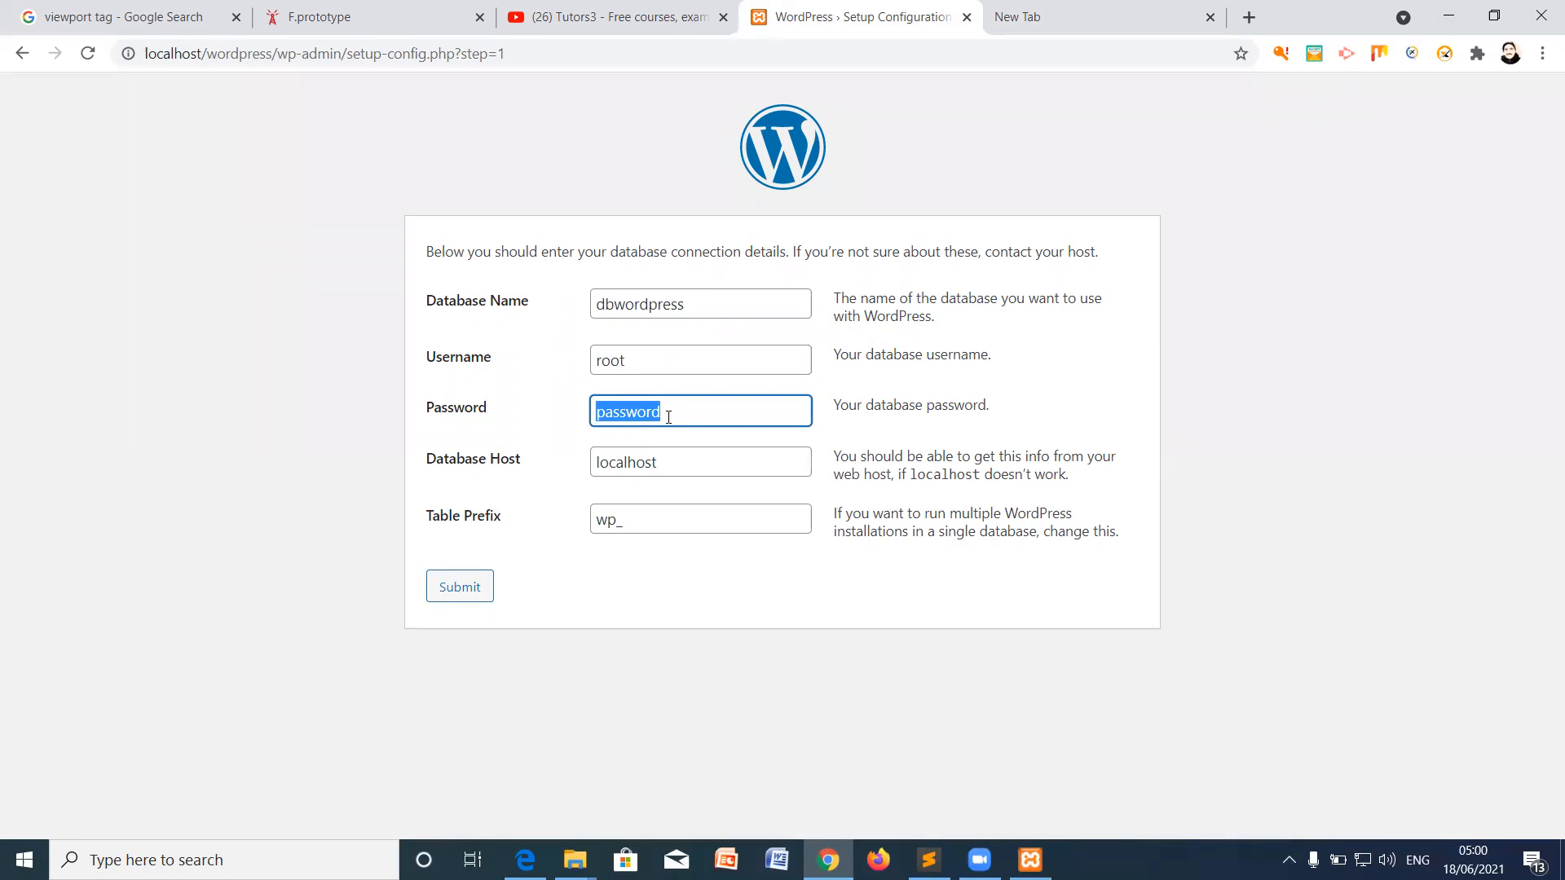
pyautogui.press('BackSpace')
pyautogui.click(679, 462)
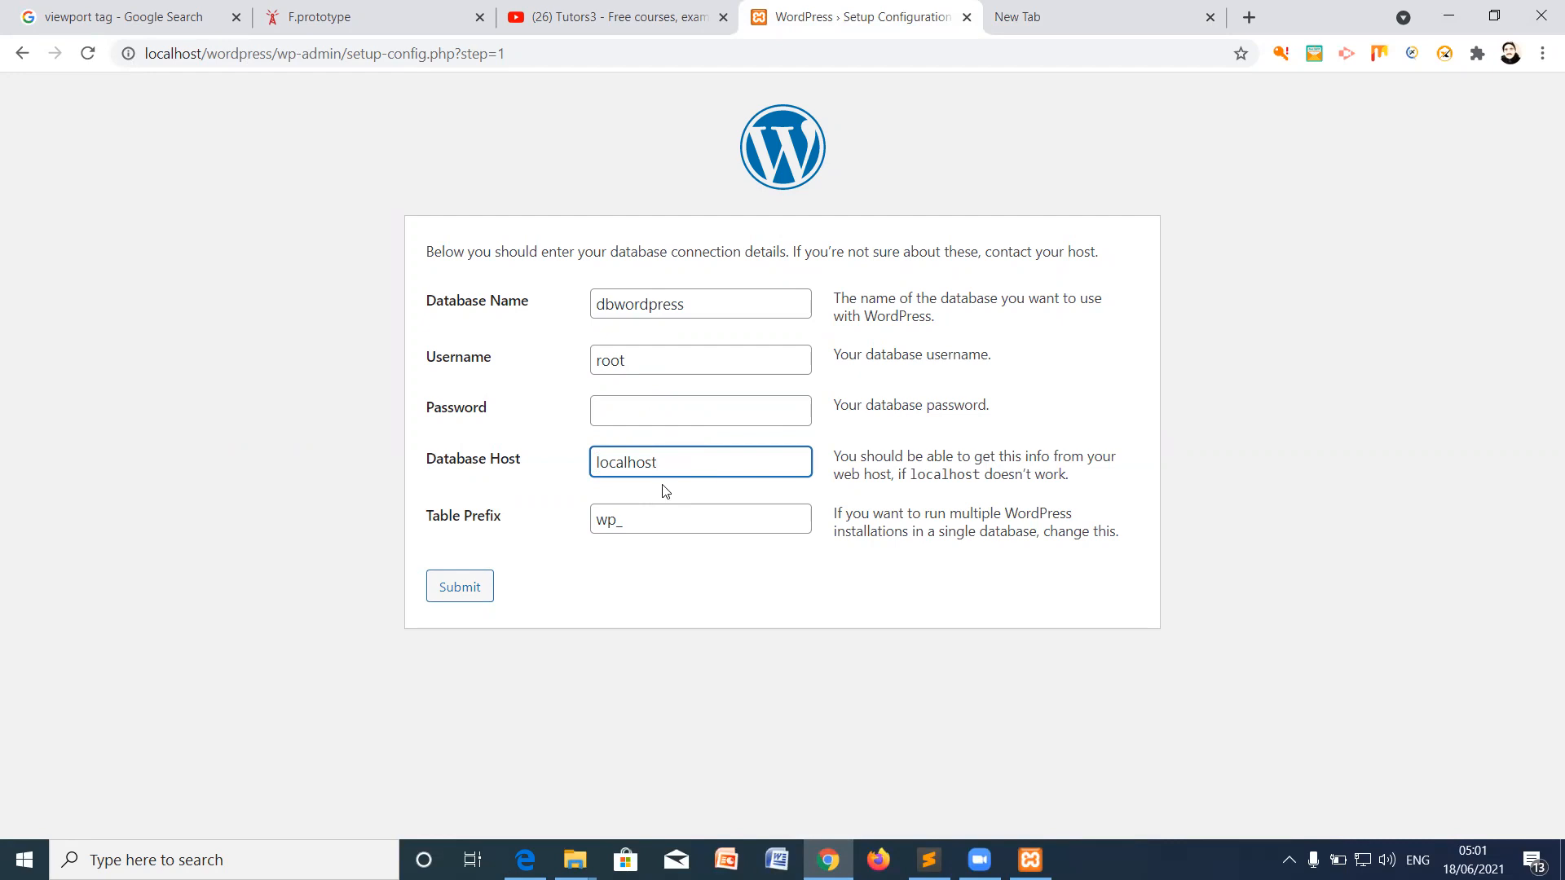
pyautogui.click(683, 305)
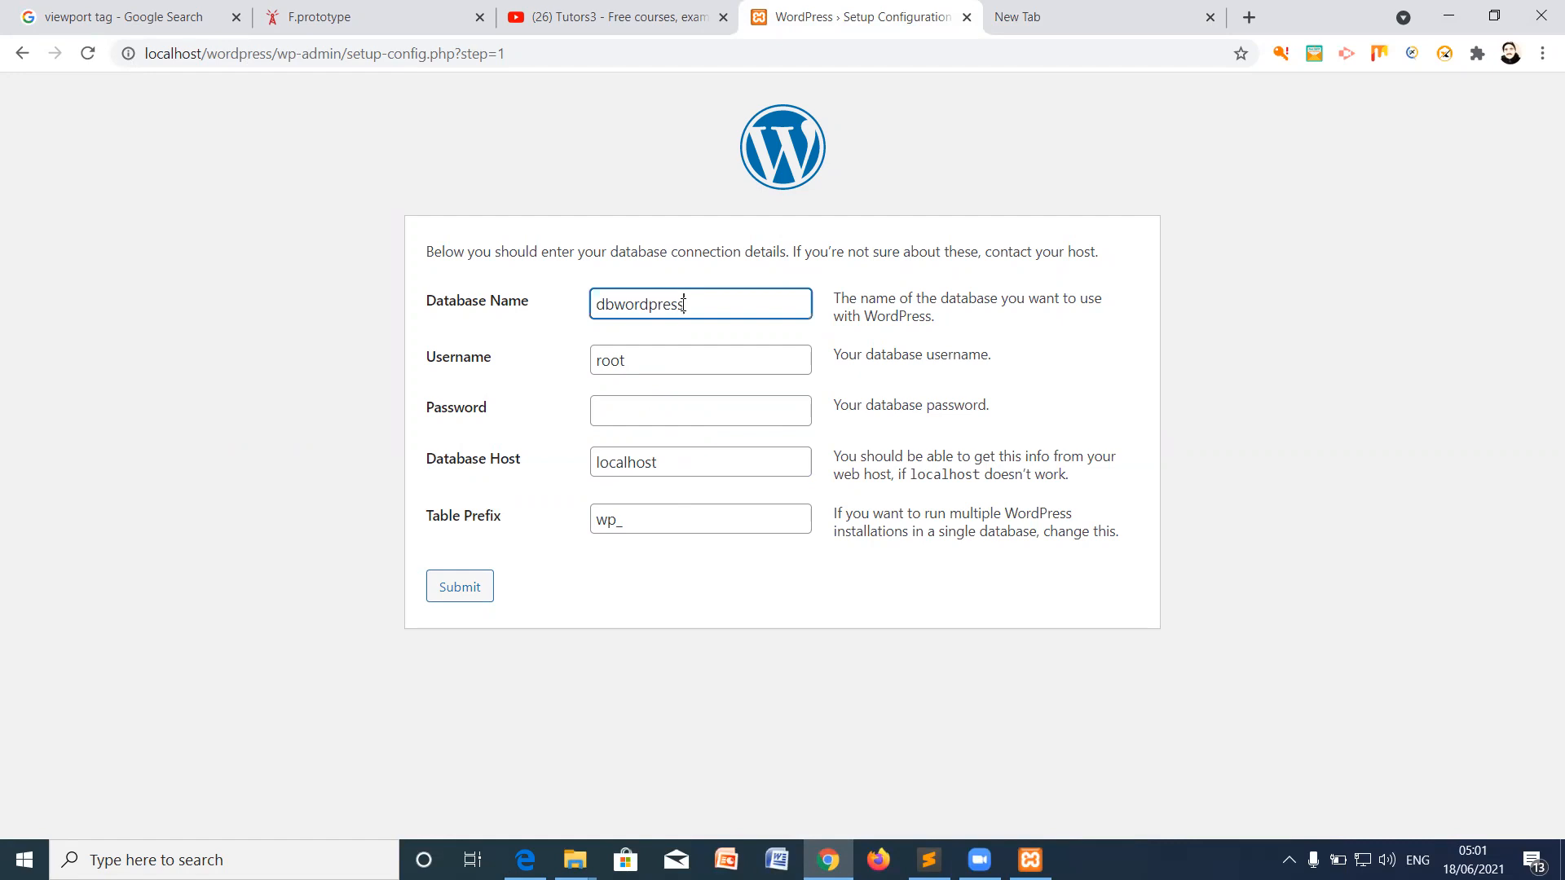
pyautogui.click(647, 523)
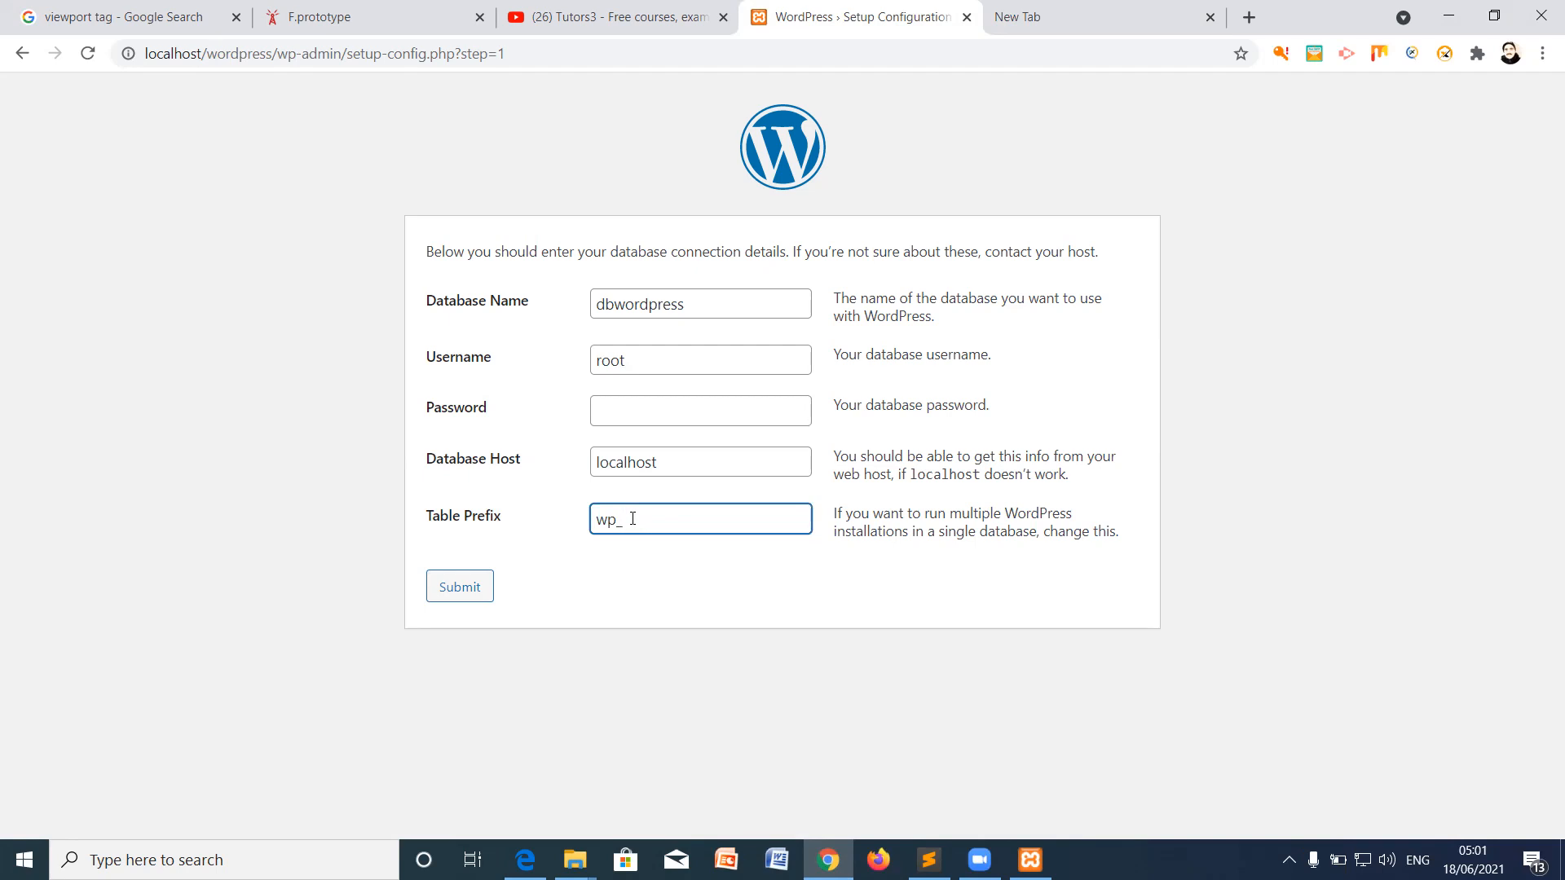
# Step: Submit the database connection details and enter 'My Website' as the site title
pyautogui.click(466, 586)
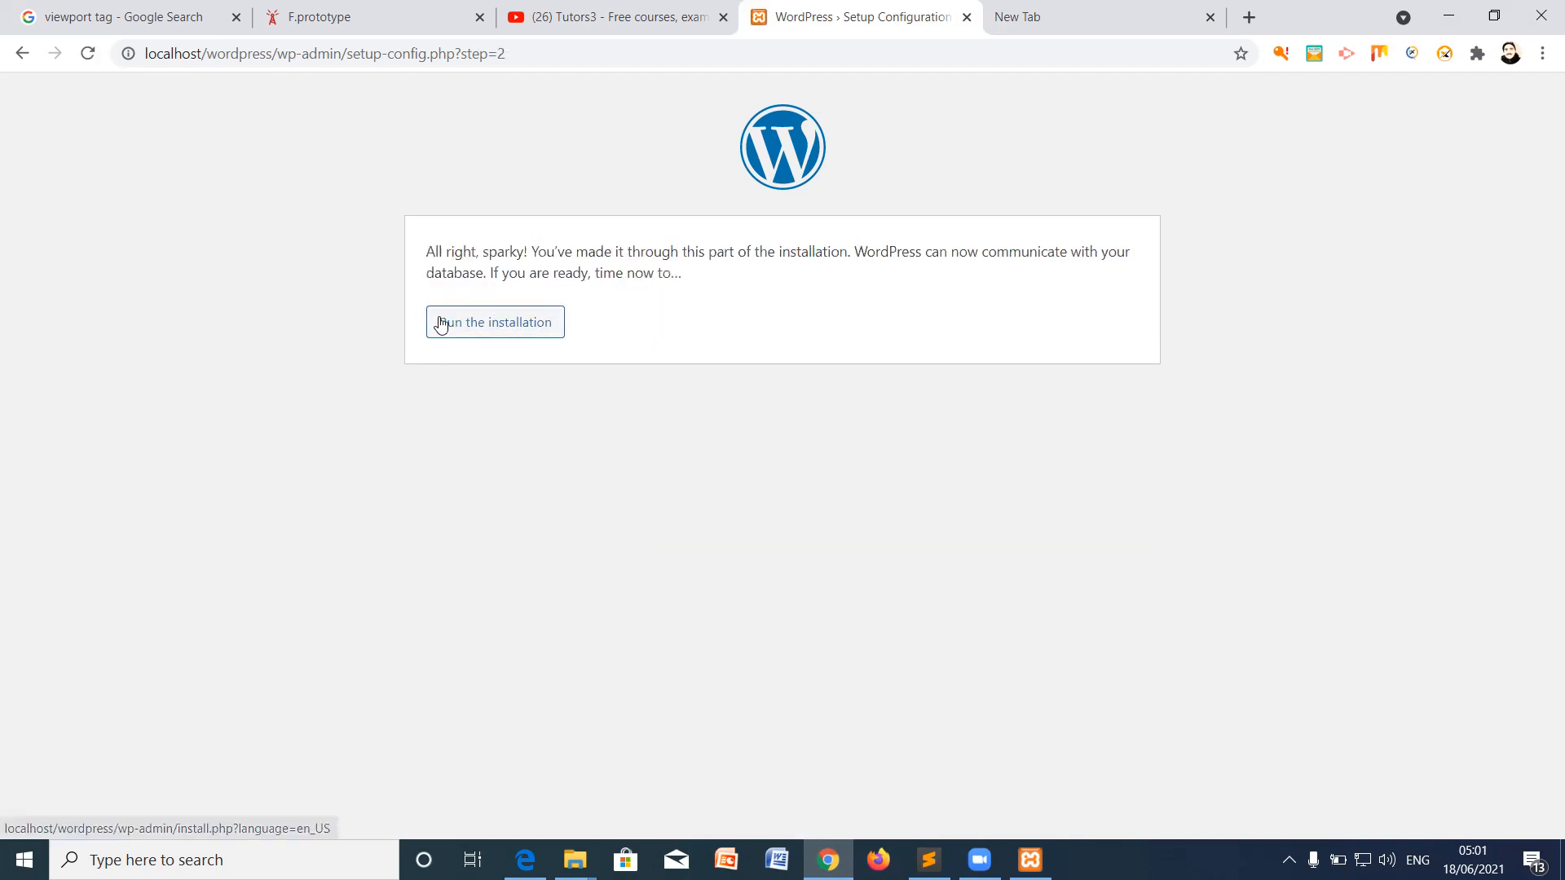
pyautogui.click(494, 326)
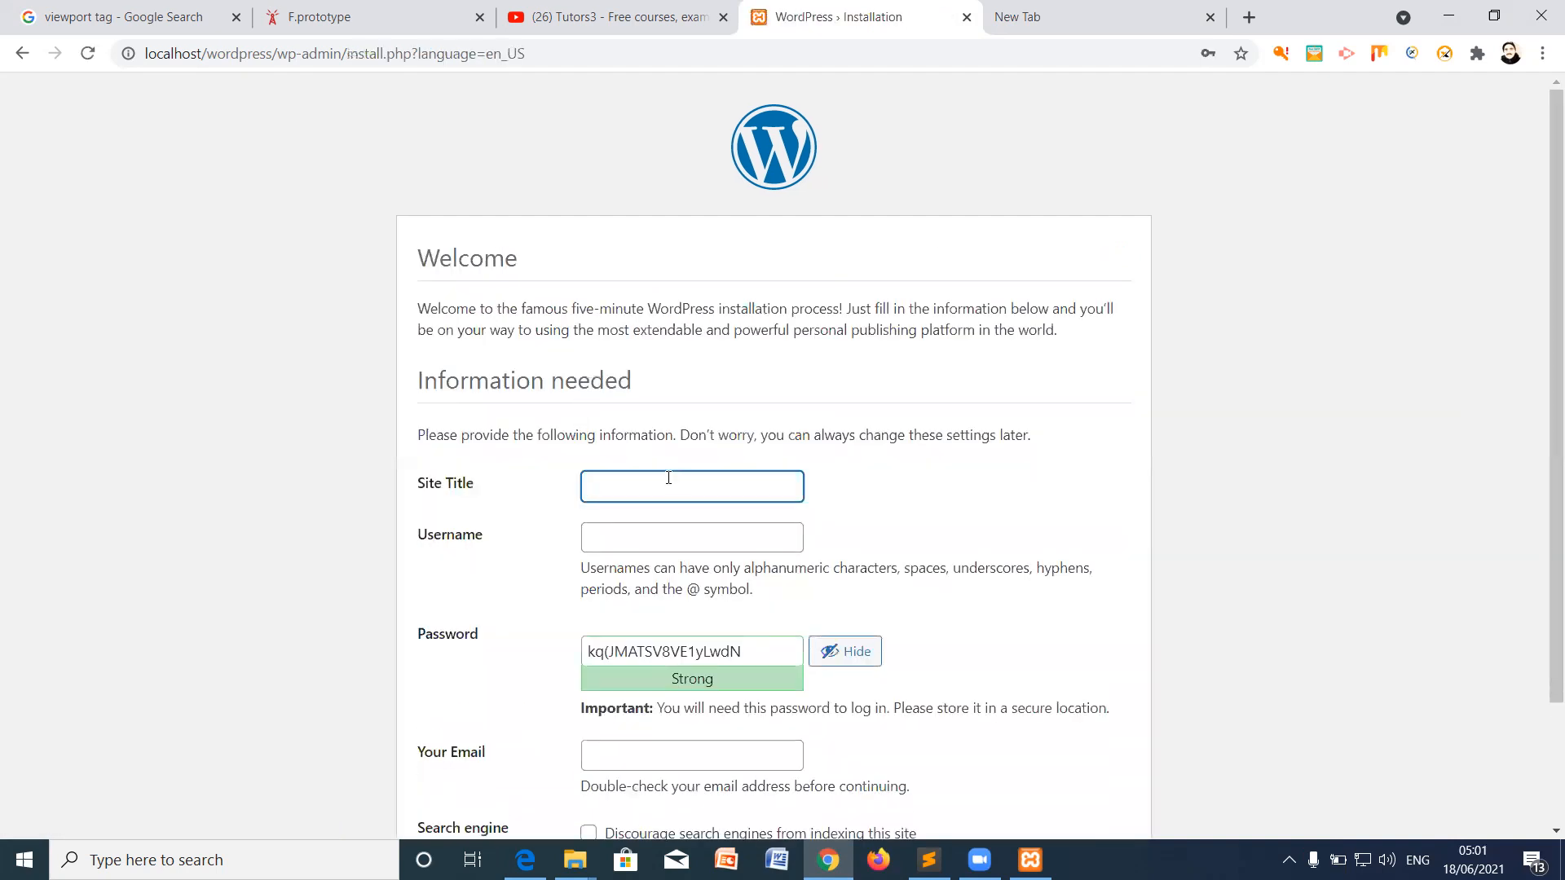
pyautogui.click(653, 479)
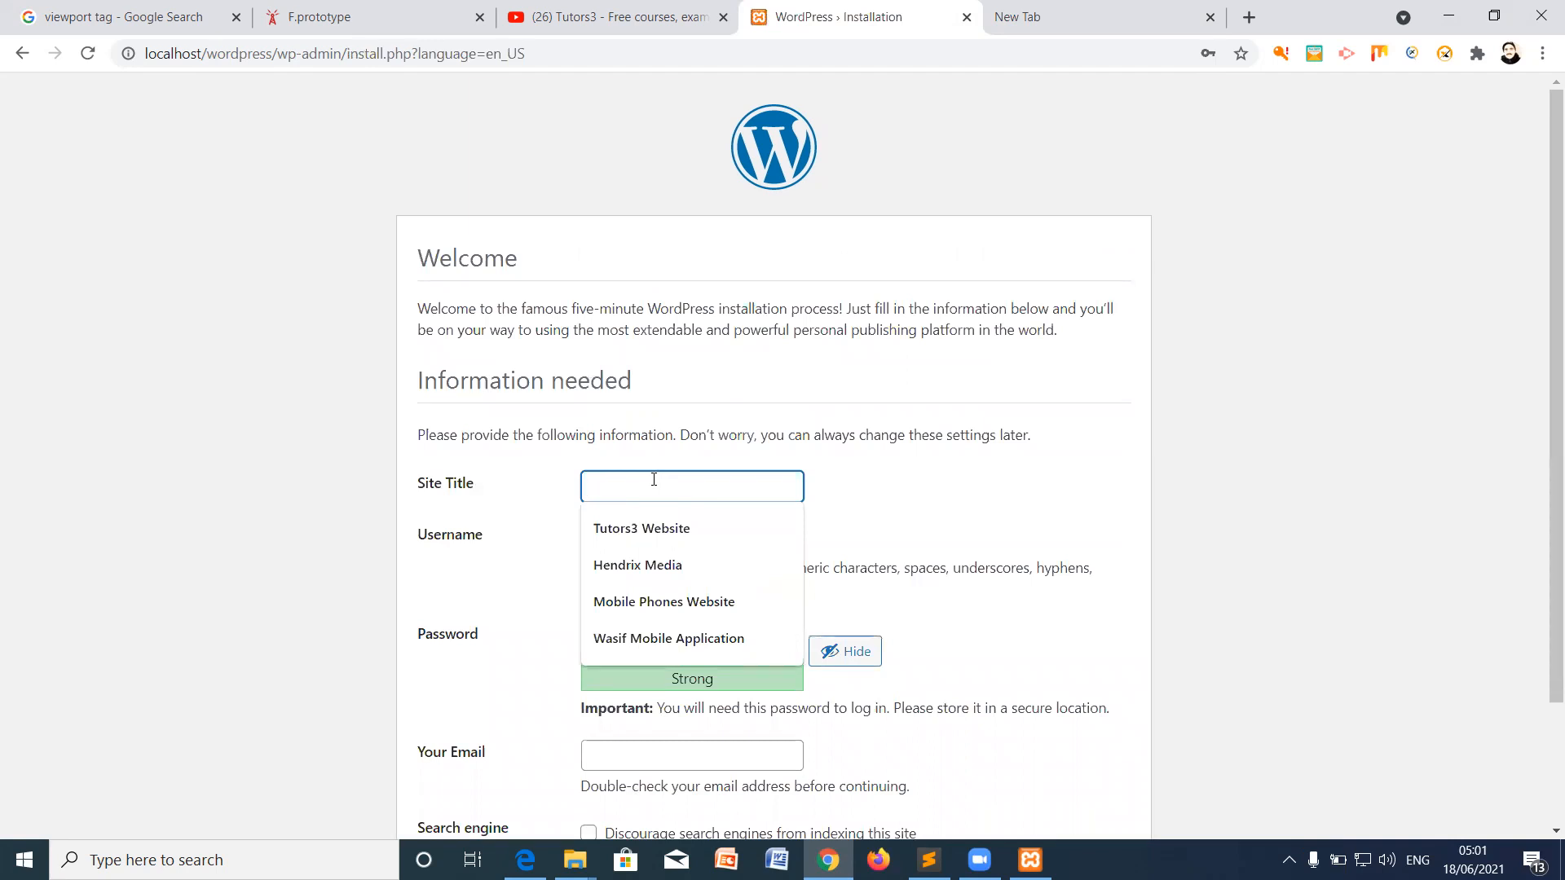
pyautogui.write('My We')
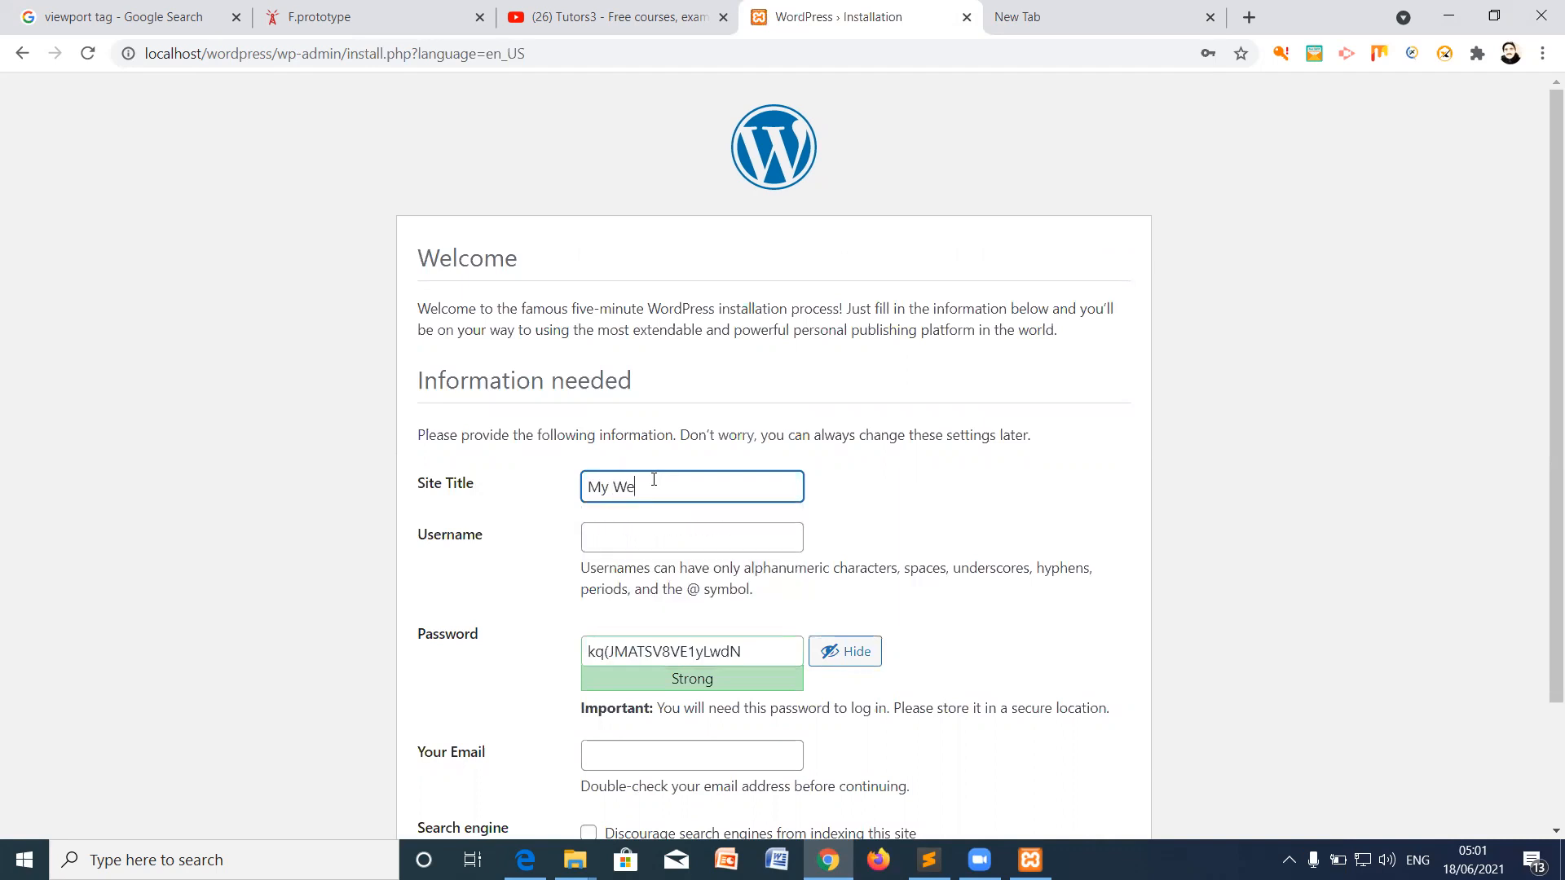
pyautogui.write('bsite')
# Step: Set the administrator username to 'admin'
pyautogui.click(607, 537)
pyautogui.click(616, 580)
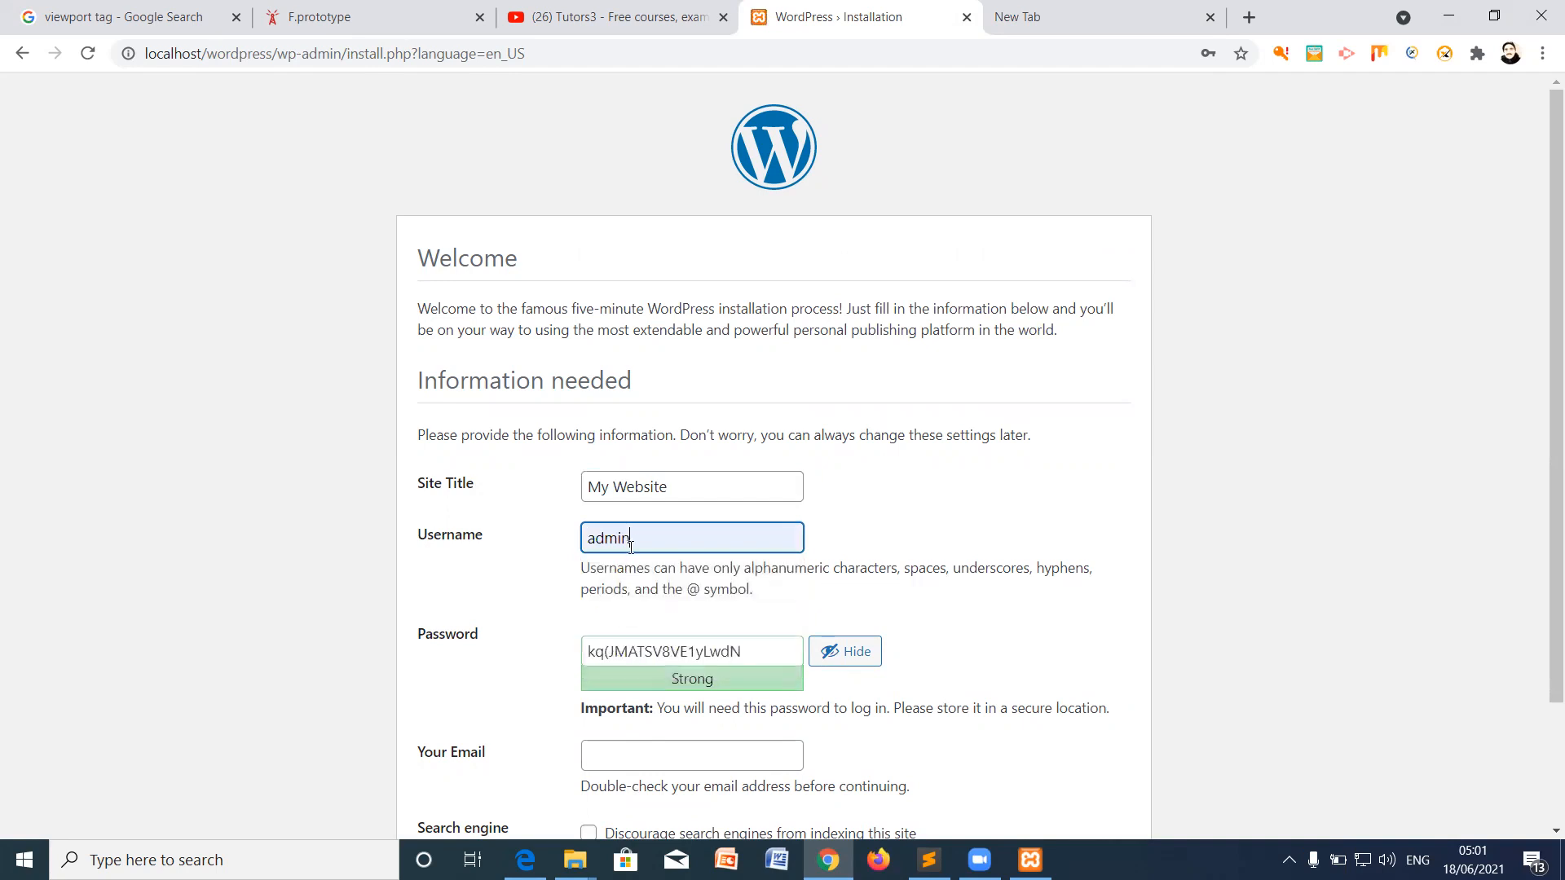
pyautogui.moveTo(639, 539); pyautogui.dragTo(582, 538)
pyautogui.write('username')
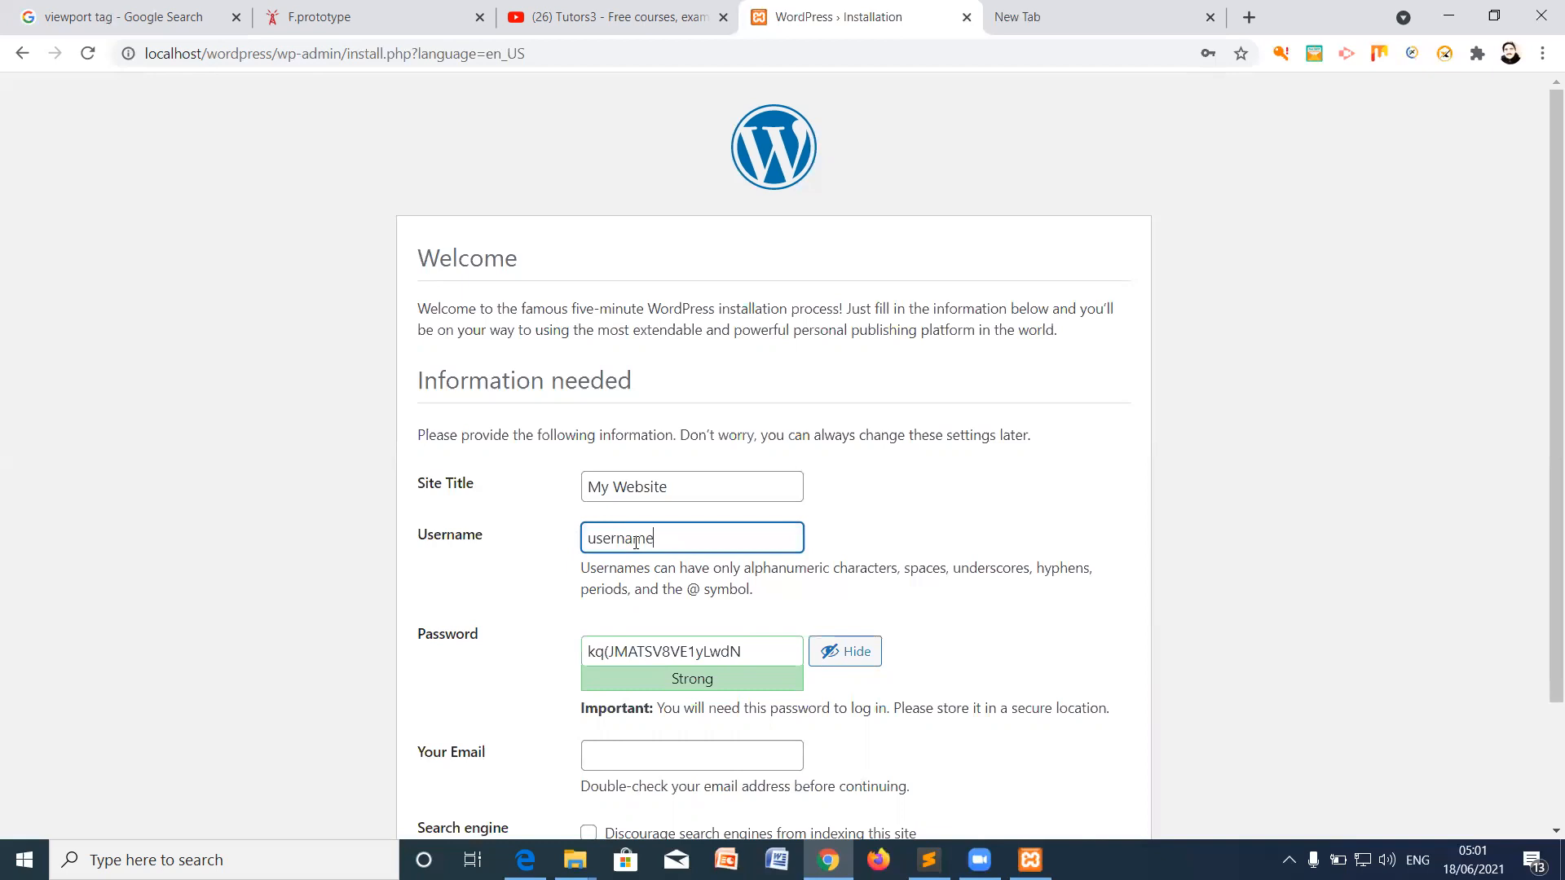
pyautogui.hotkey('ctrl', 'a')
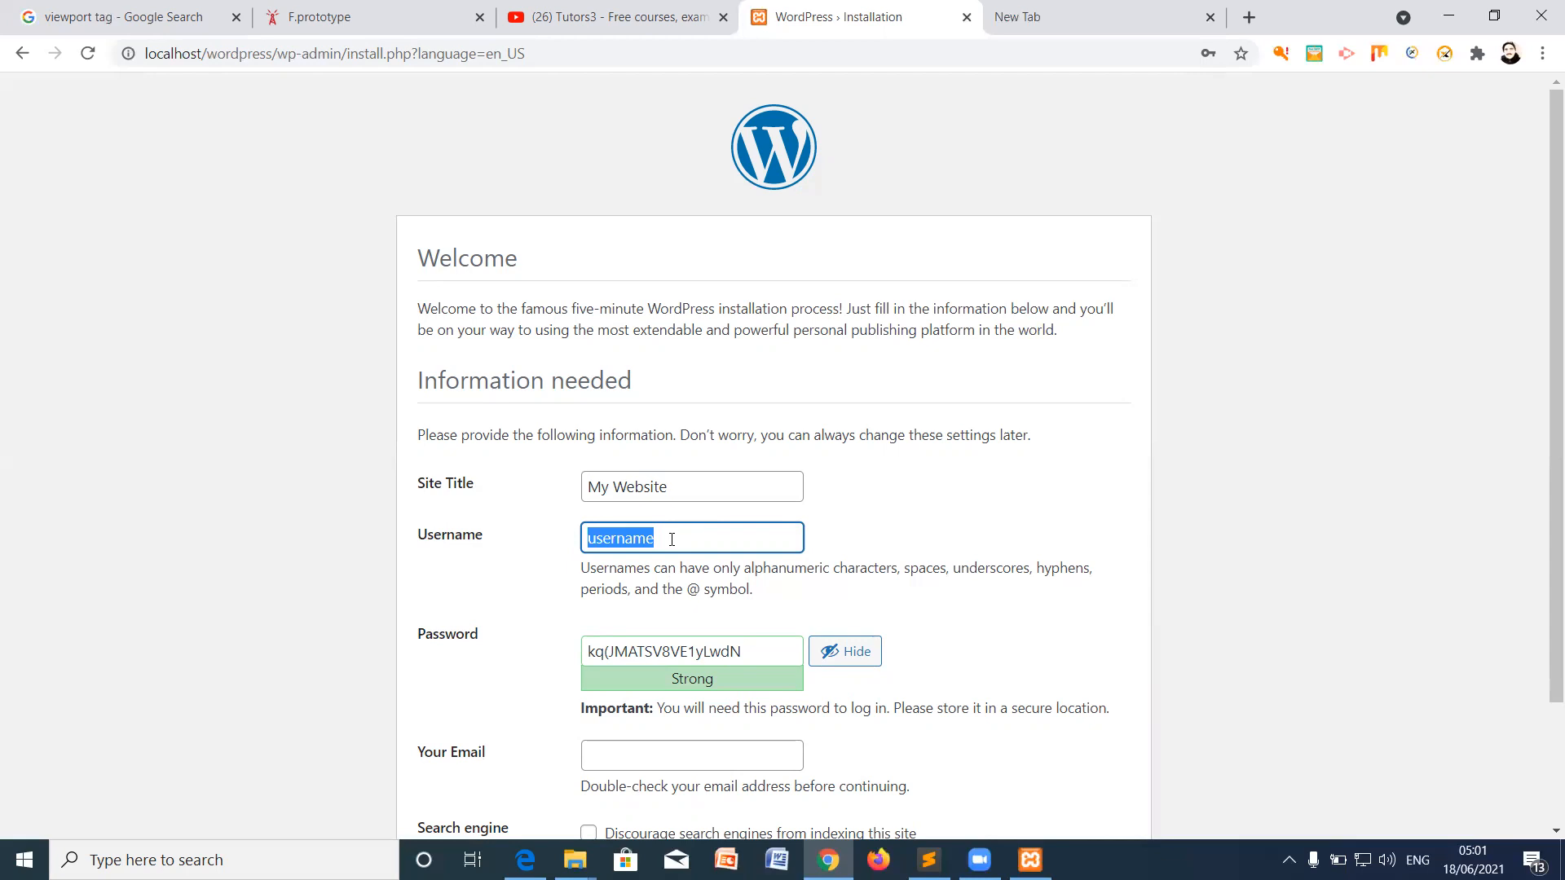
pyautogui.moveTo(672, 539); pyautogui.dragTo(581, 537)
pyautogui.write('admin')
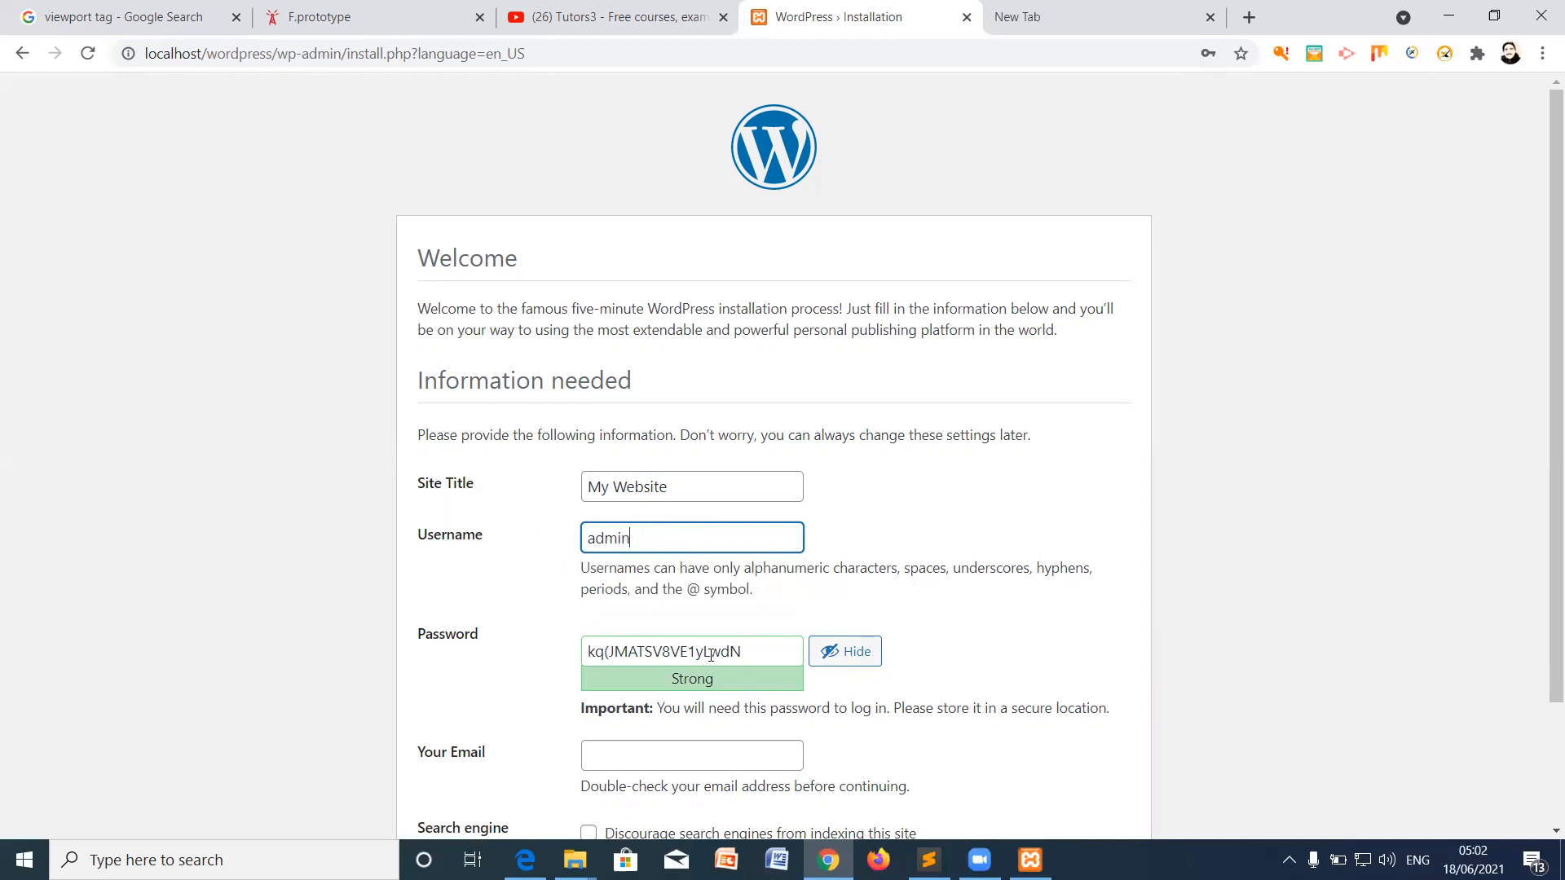
# Step: Set password 'admin', confirm the weak password, fill in the admin e-mail, and install WordPress
pyautogui.scroll(-2, 713, 644)
pyautogui.moveTo(751, 499); pyautogui.dragTo(585, 500)
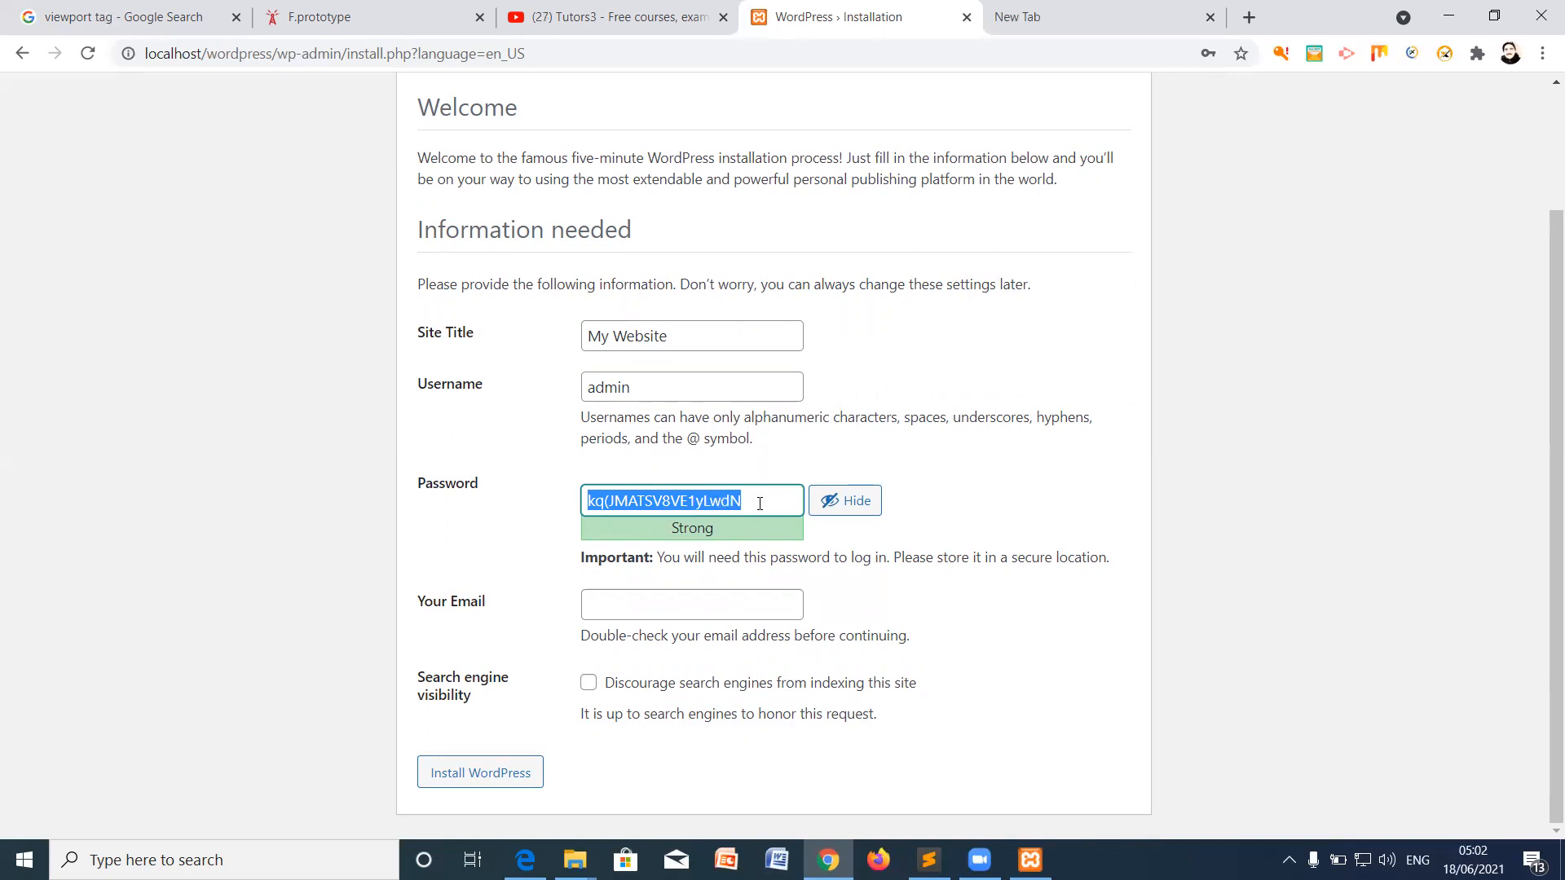
pyautogui.write('admin')
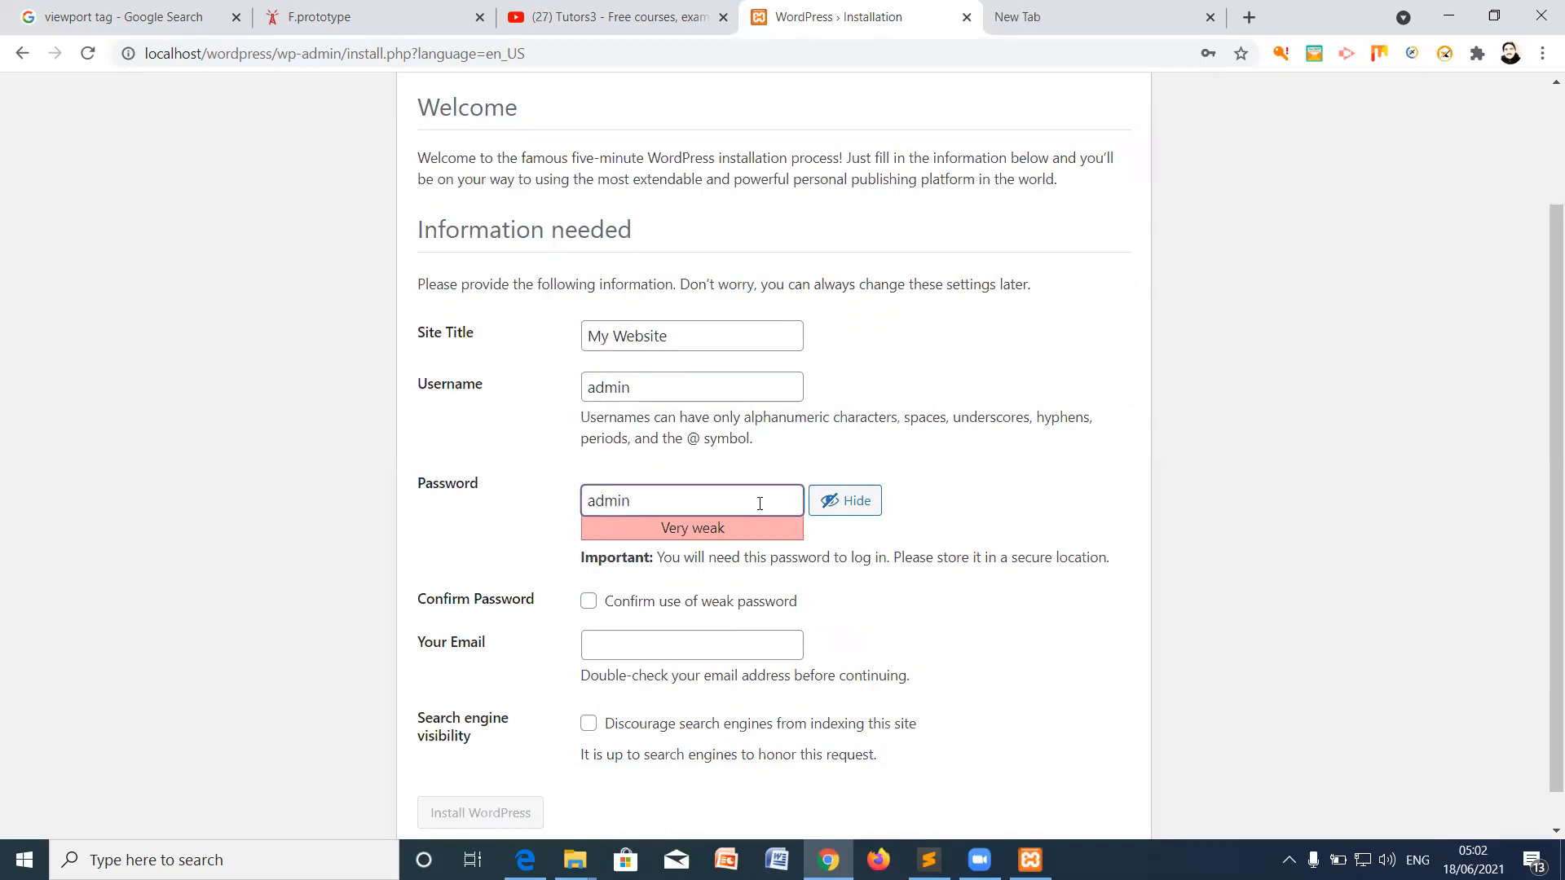
pyautogui.click(587, 604)
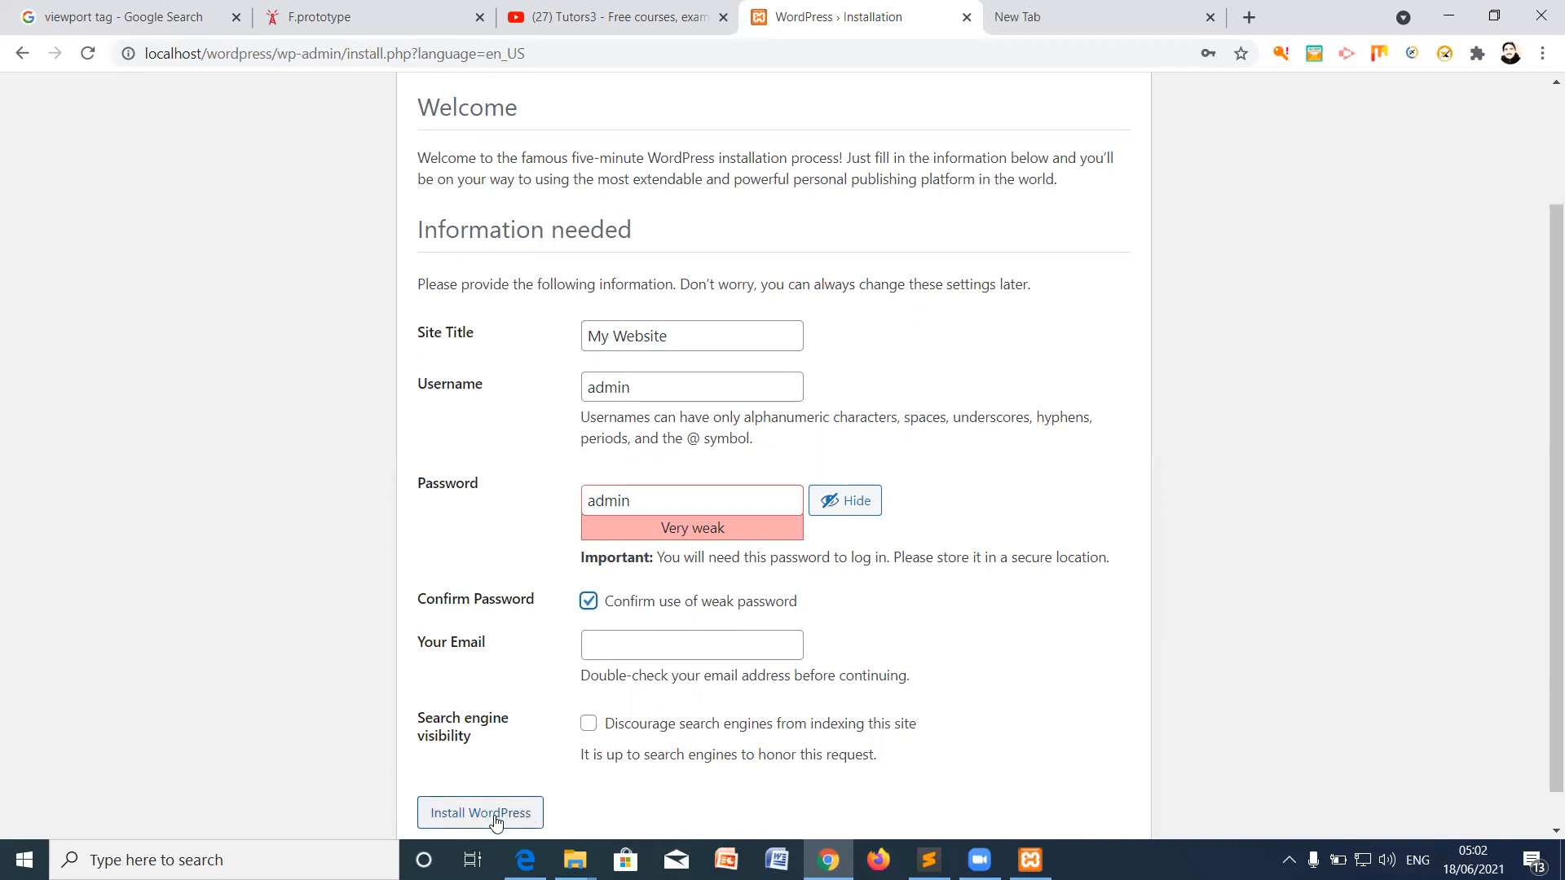
pyautogui.click(607, 646)
pyautogui.click(618, 689)
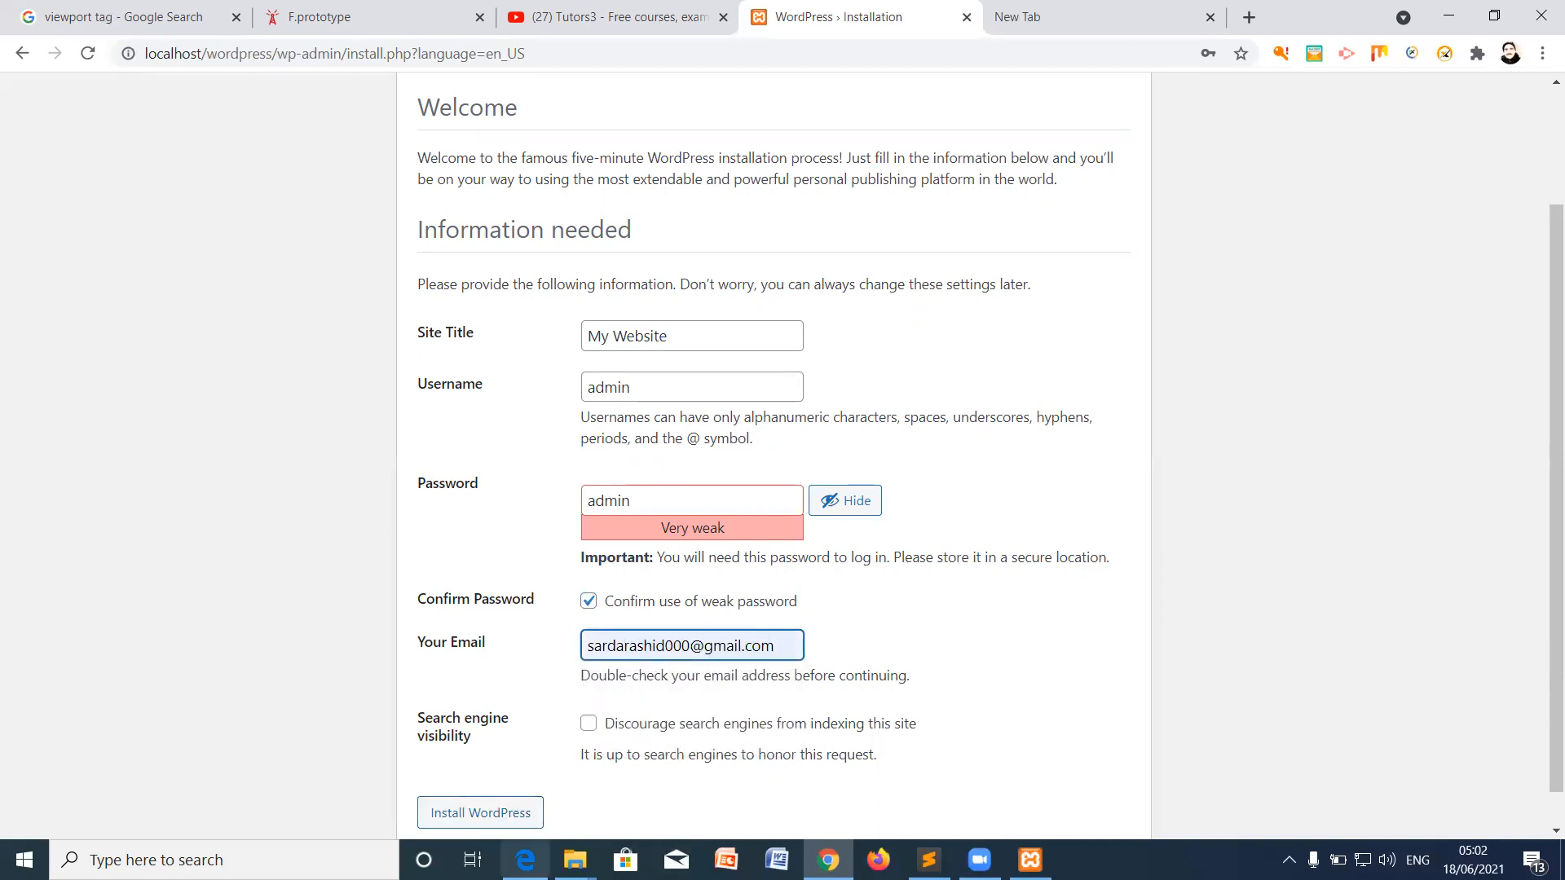
pyautogui.click(479, 819)
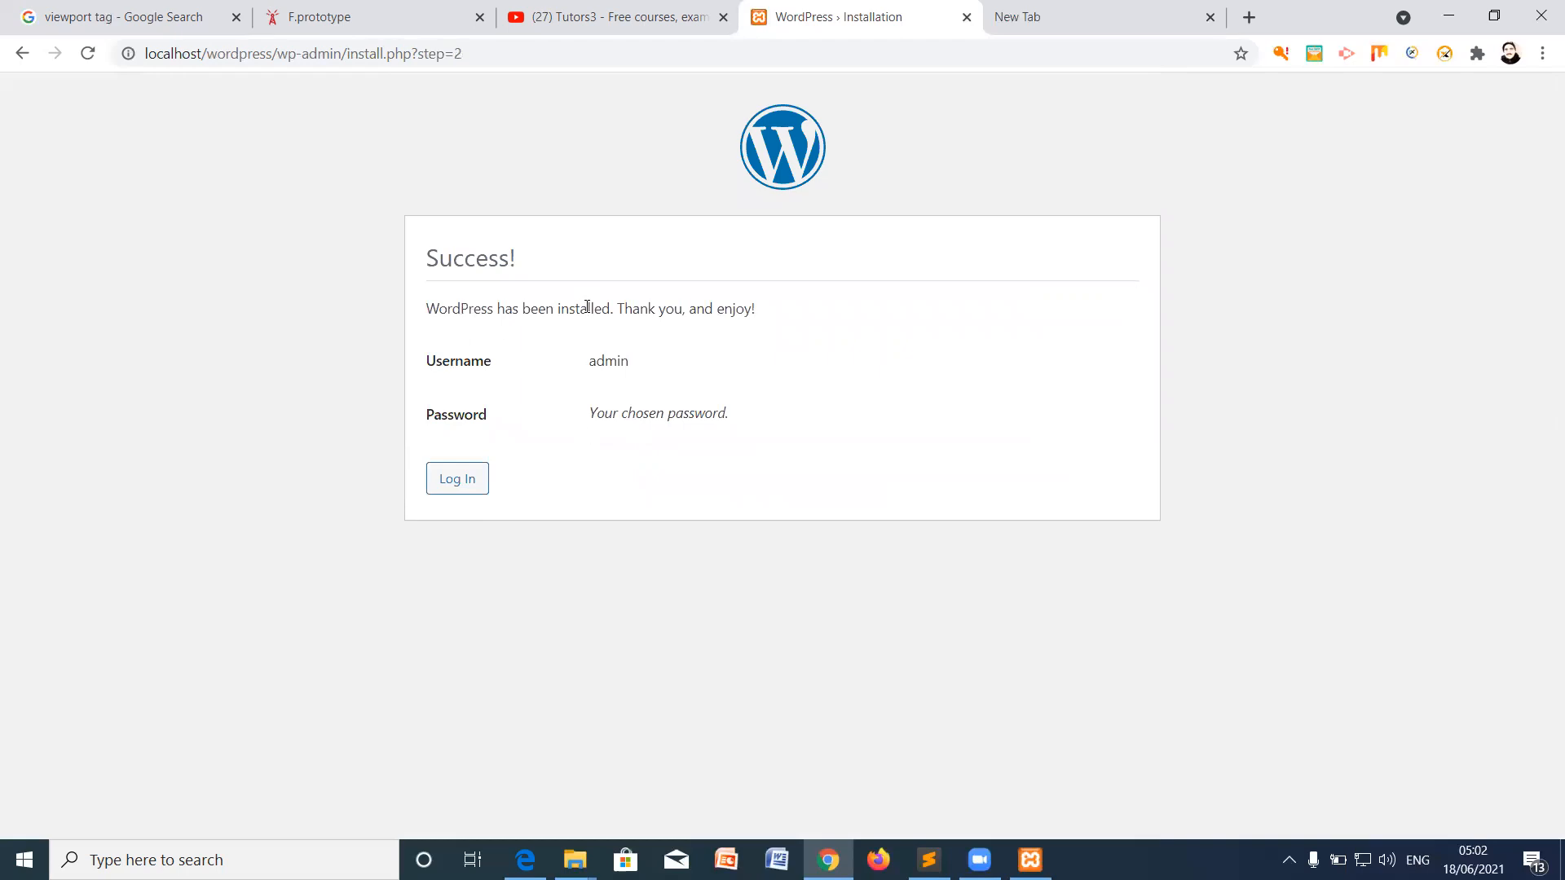
# Step: Log in as 'admin' with the account password and Remember Me ticked
pyautogui.click(470, 485)
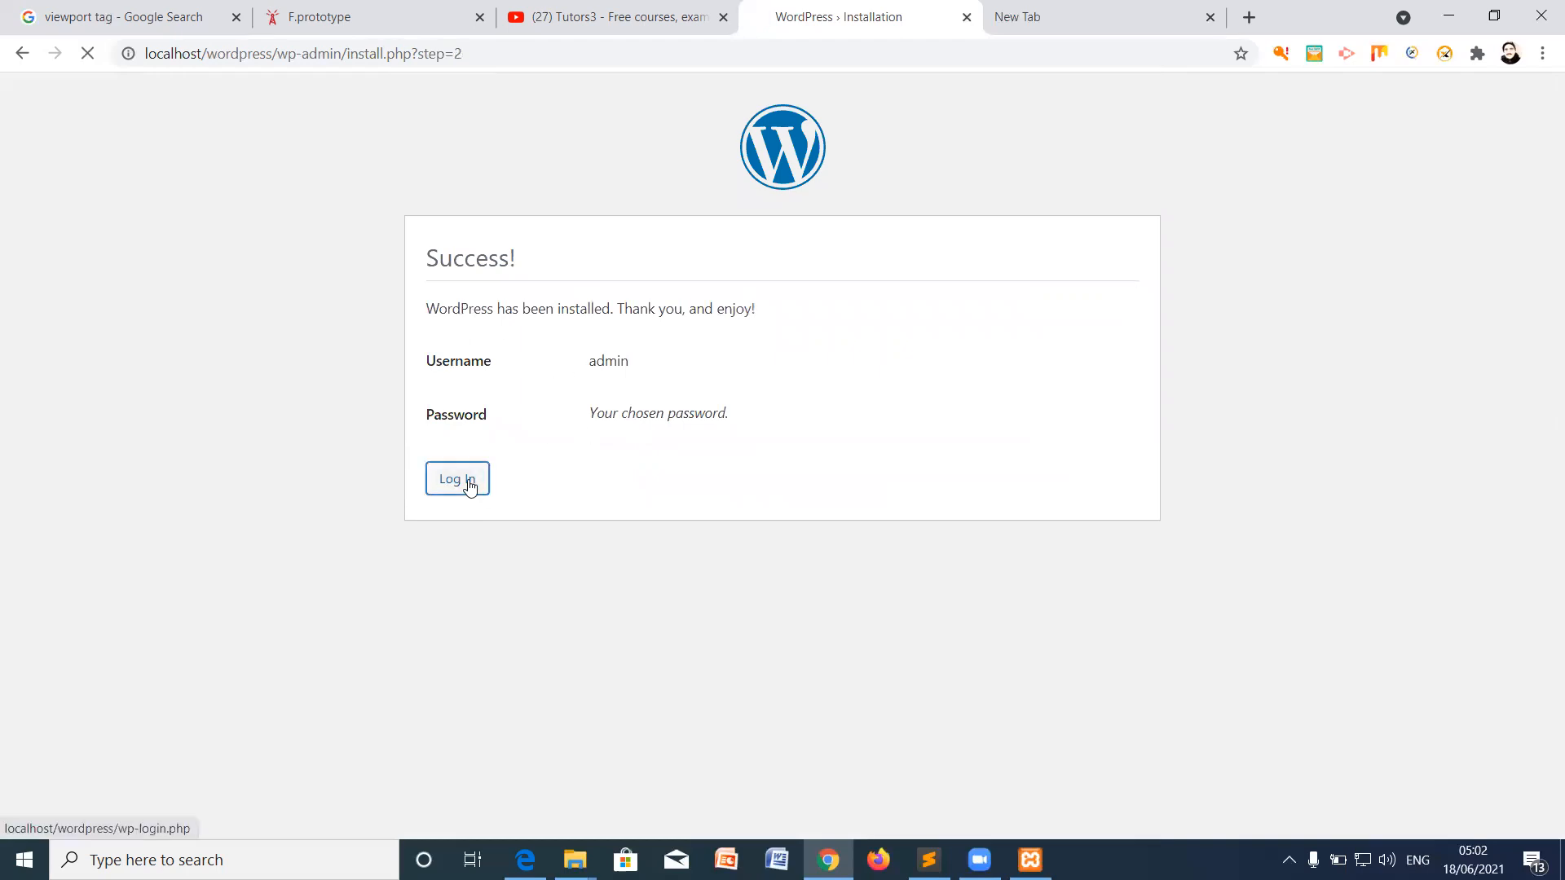
pyautogui.moveTo(705, 383); pyautogui.dragTo(567, 391)
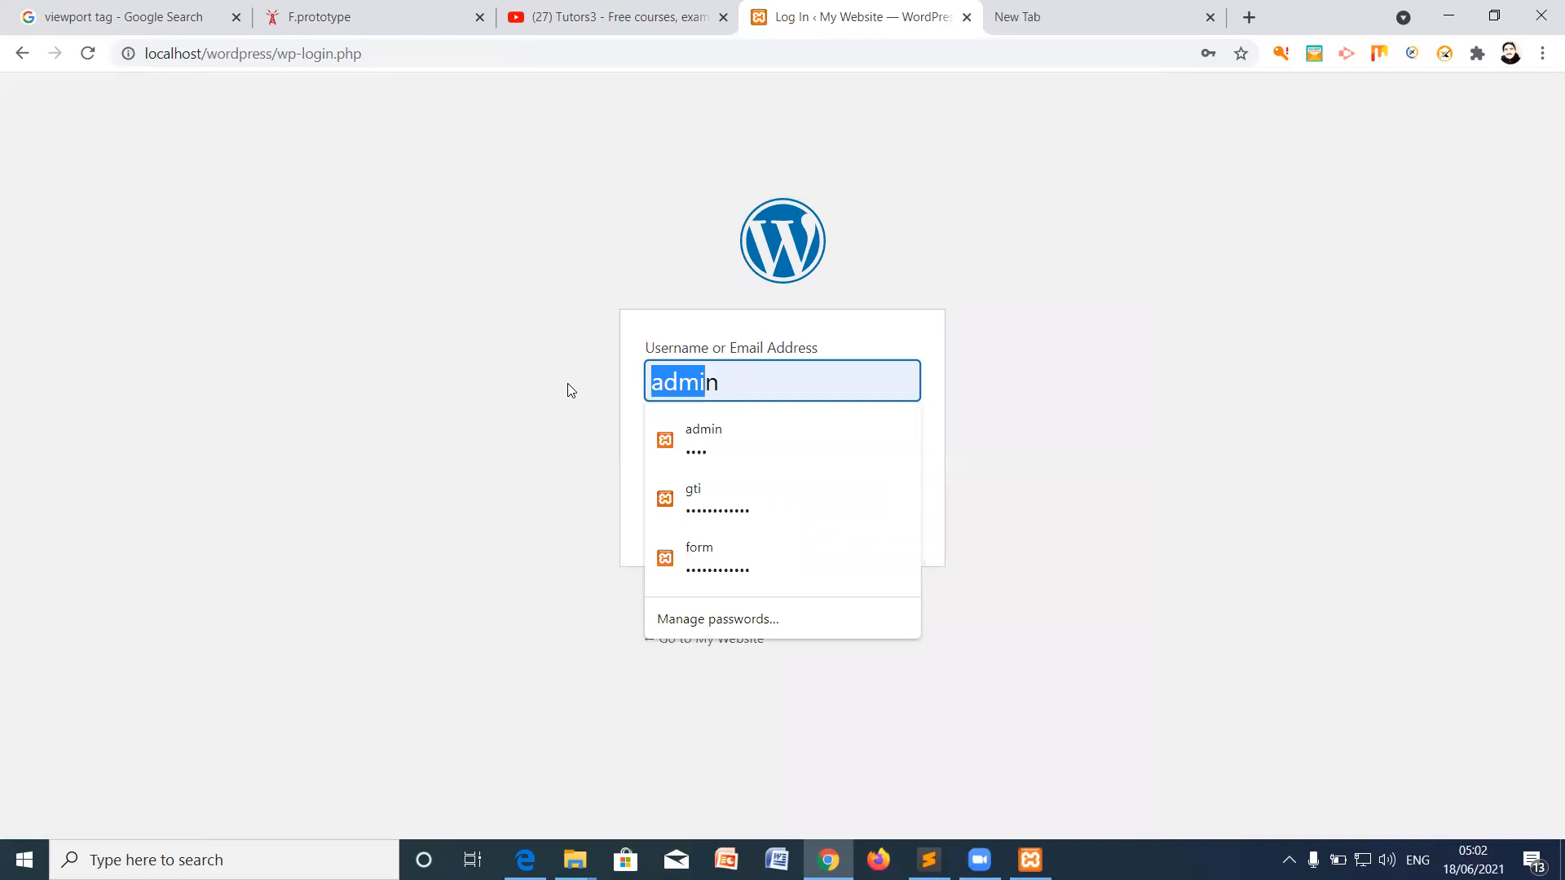
pyautogui.hotkey('ctrl', 'a')
pyautogui.write('admin')
pyautogui.click(588, 362)
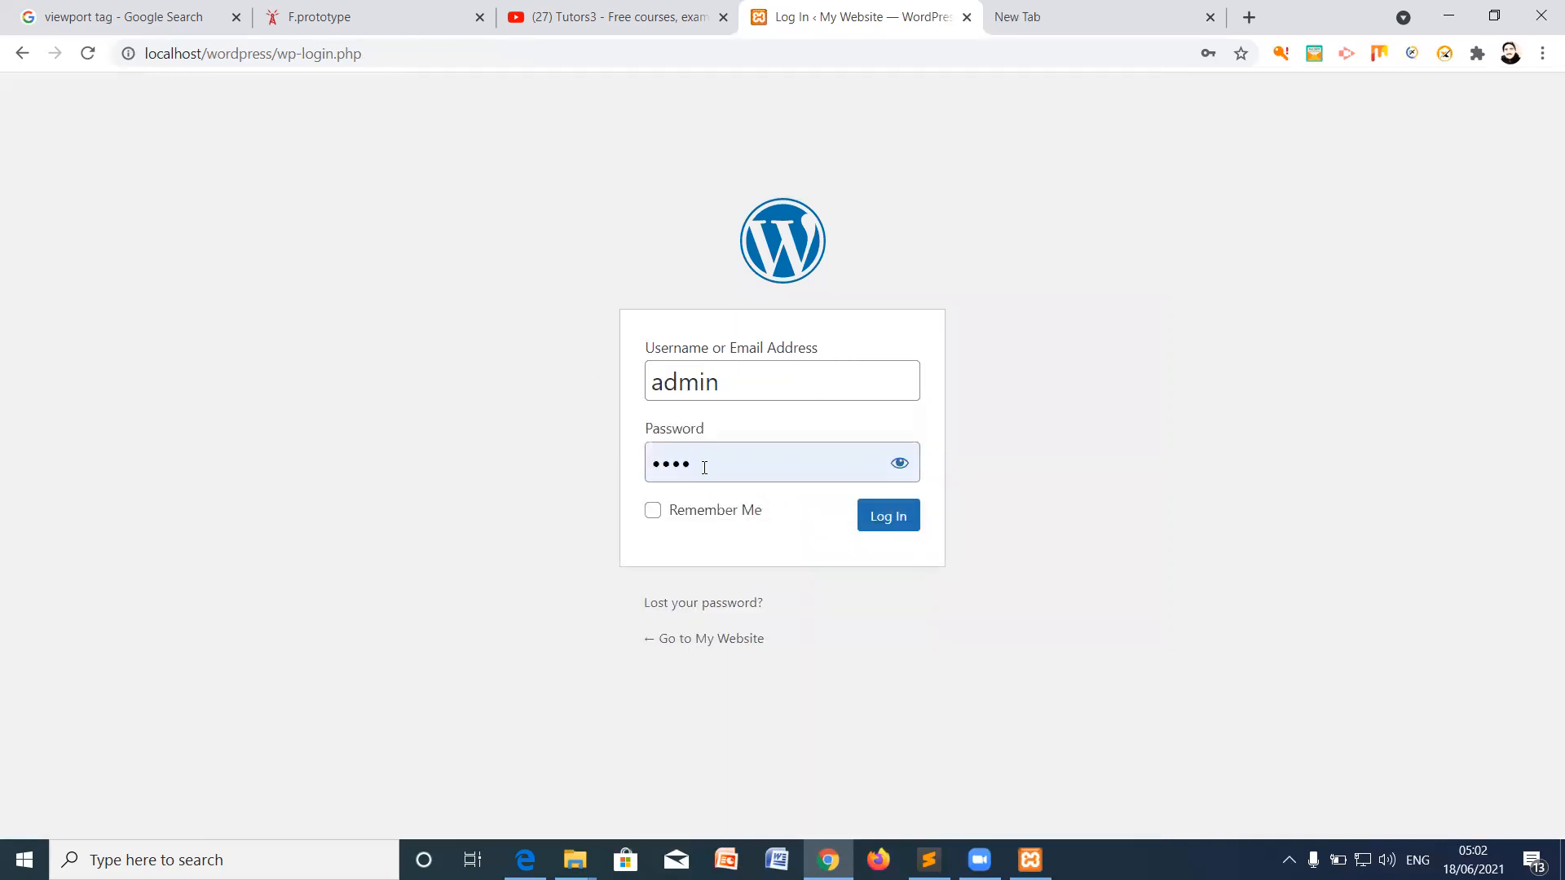
pyautogui.moveTo(704, 468); pyautogui.dragTo(610, 463)
pyautogui.write('•••••')
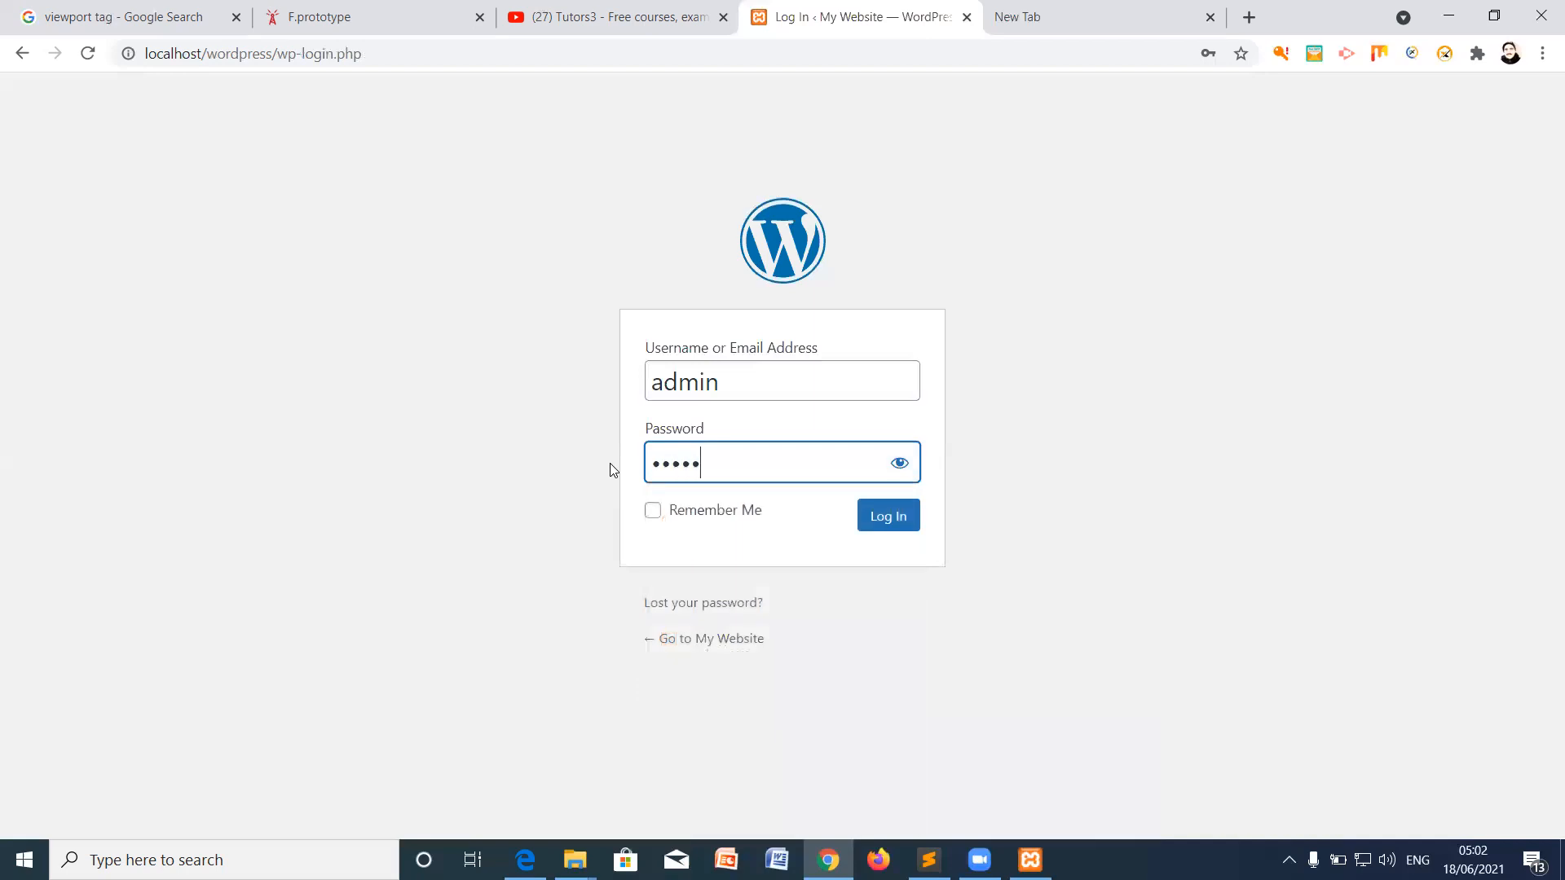
pyautogui.click(653, 510)
pyautogui.click(895, 525)
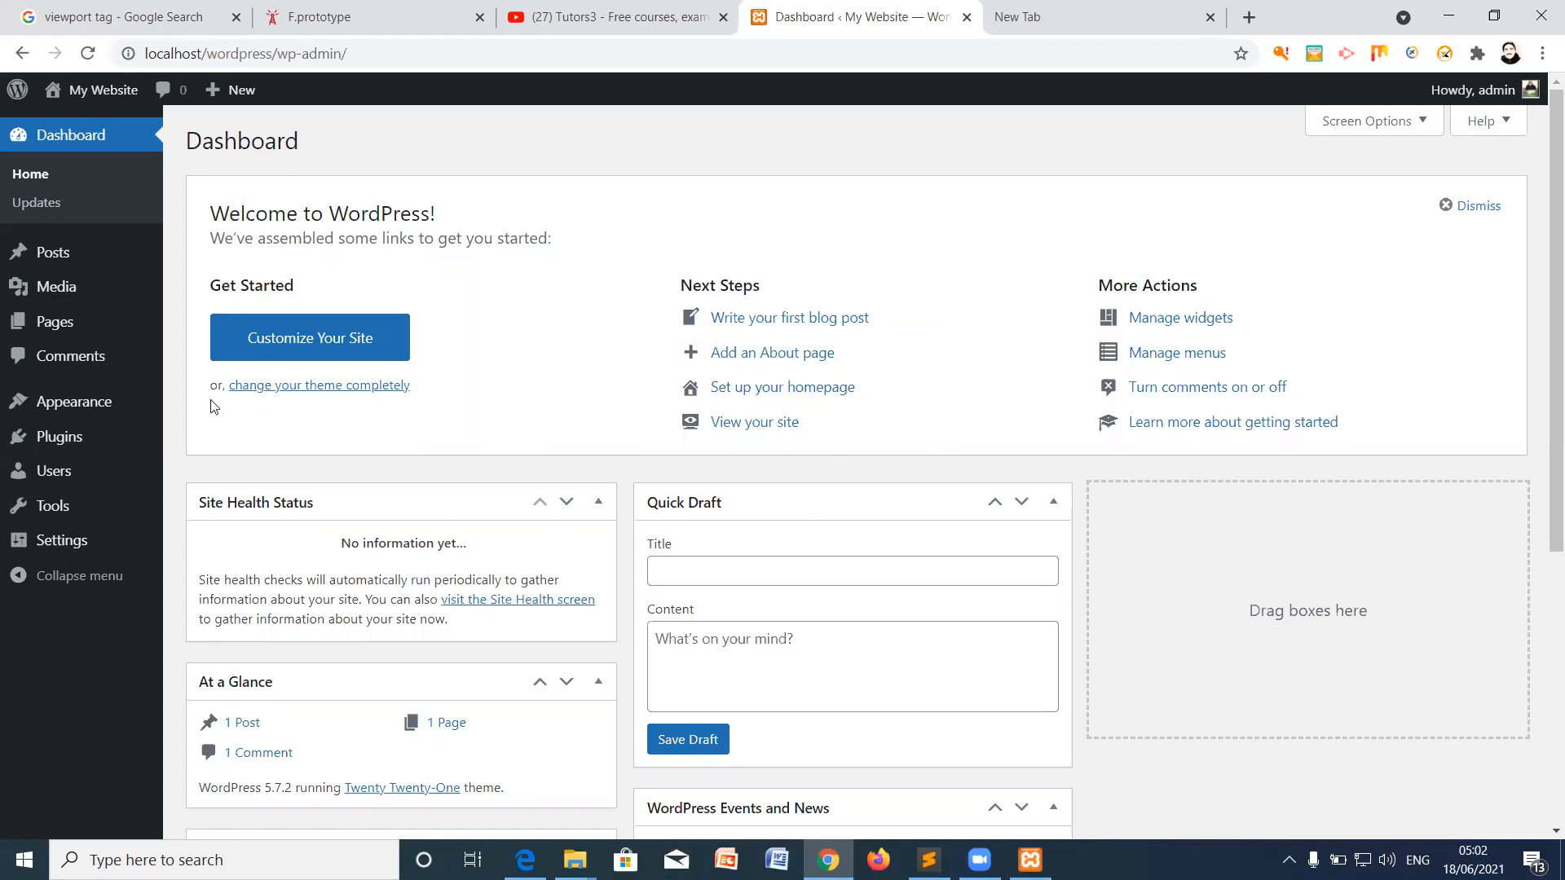
# Step: From Appearance > Themes, view the live My Website front page in a new tab, then return
pyautogui.moveTo(106, 411)
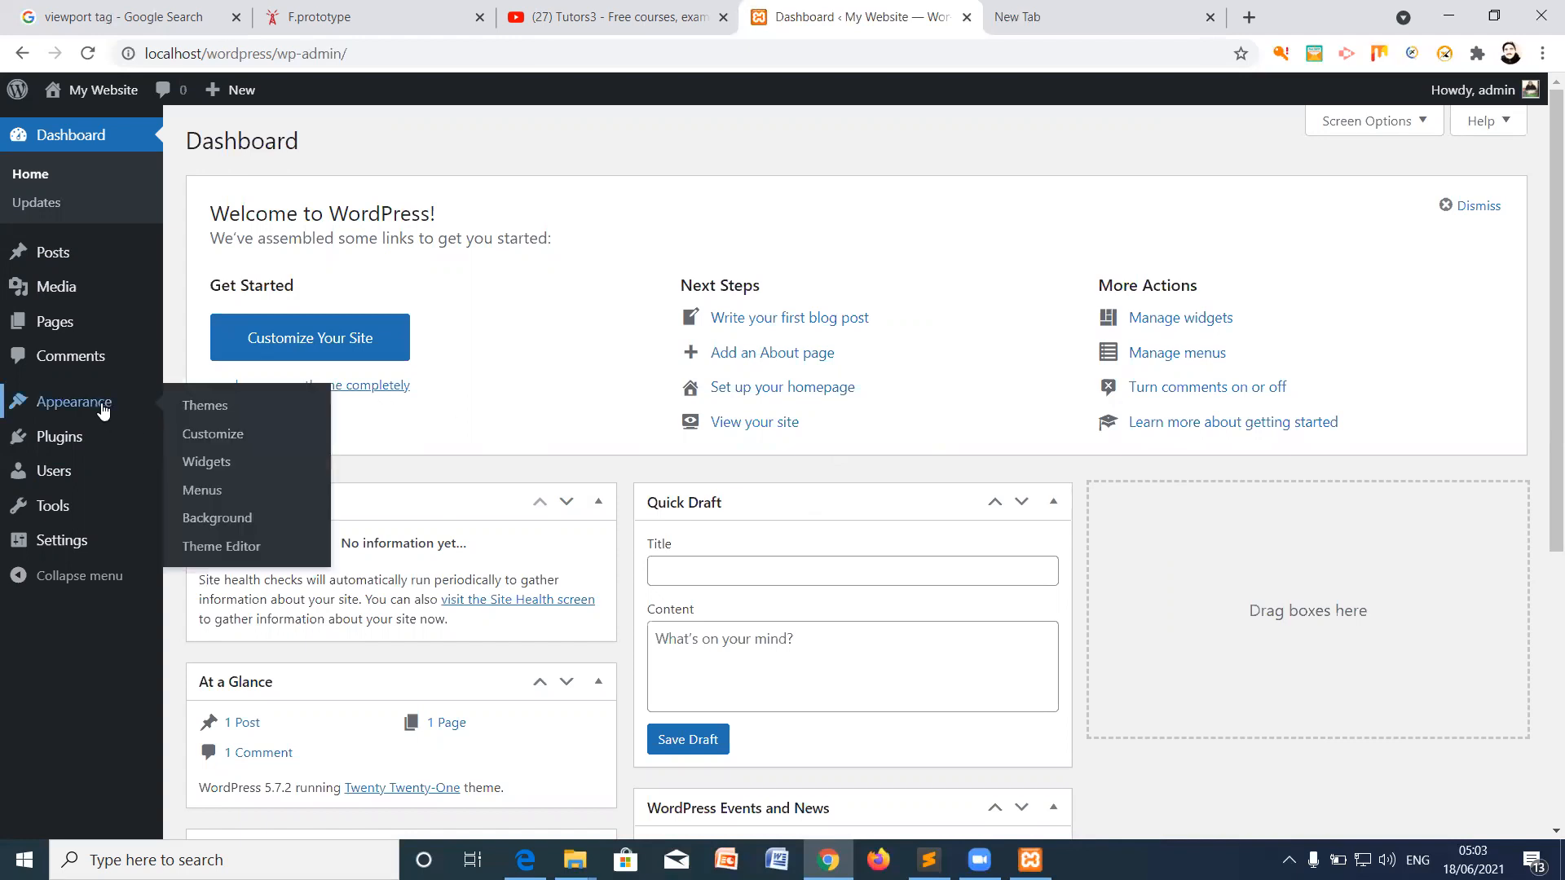
pyautogui.click(195, 407)
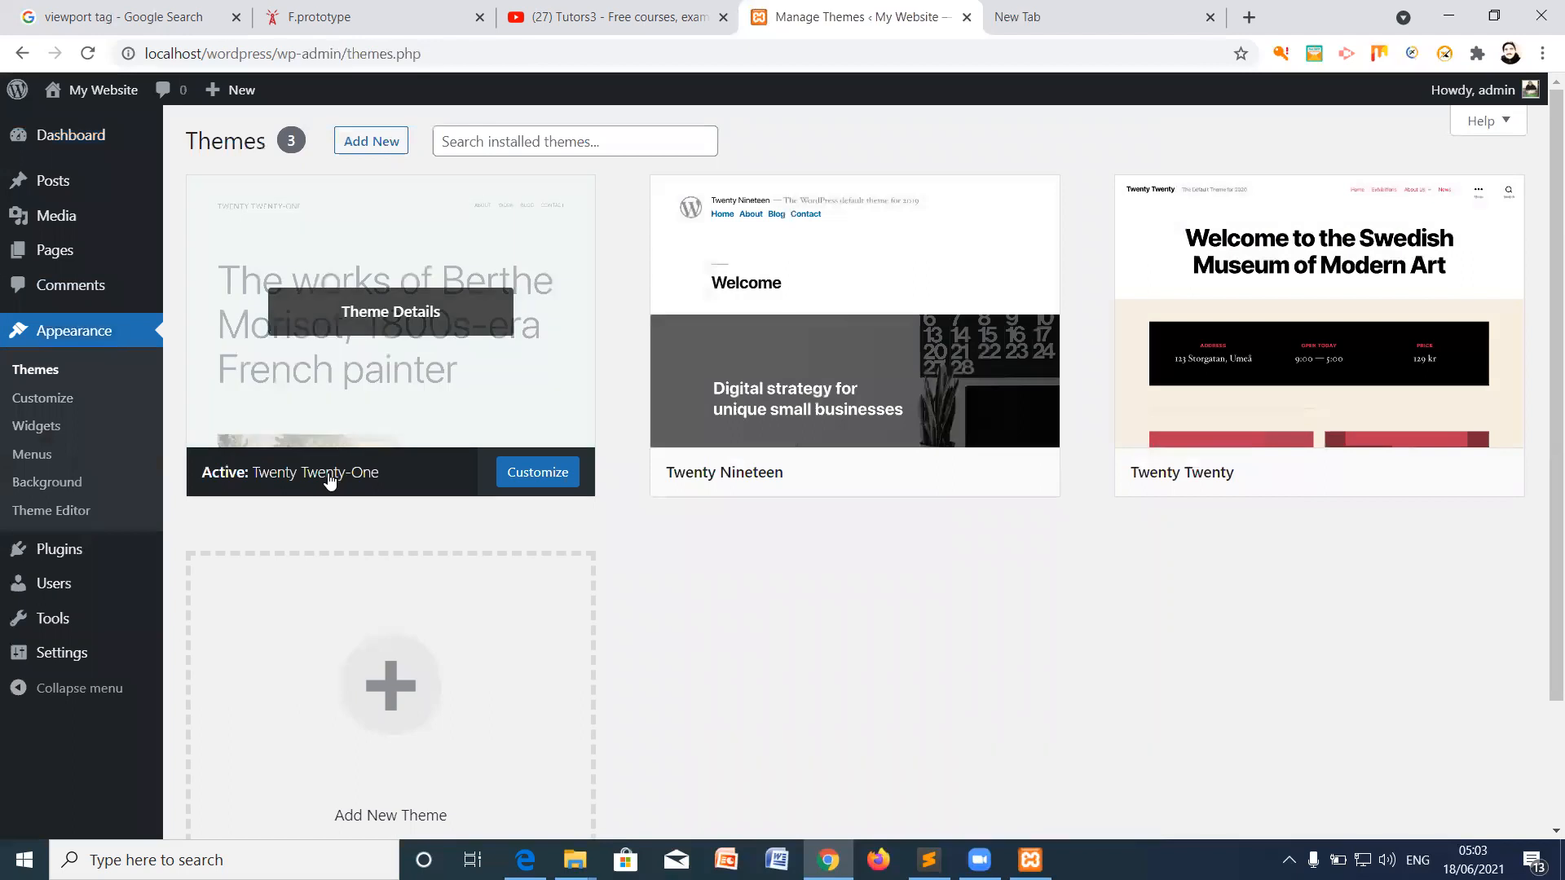
pyautogui.moveTo(85, 98)
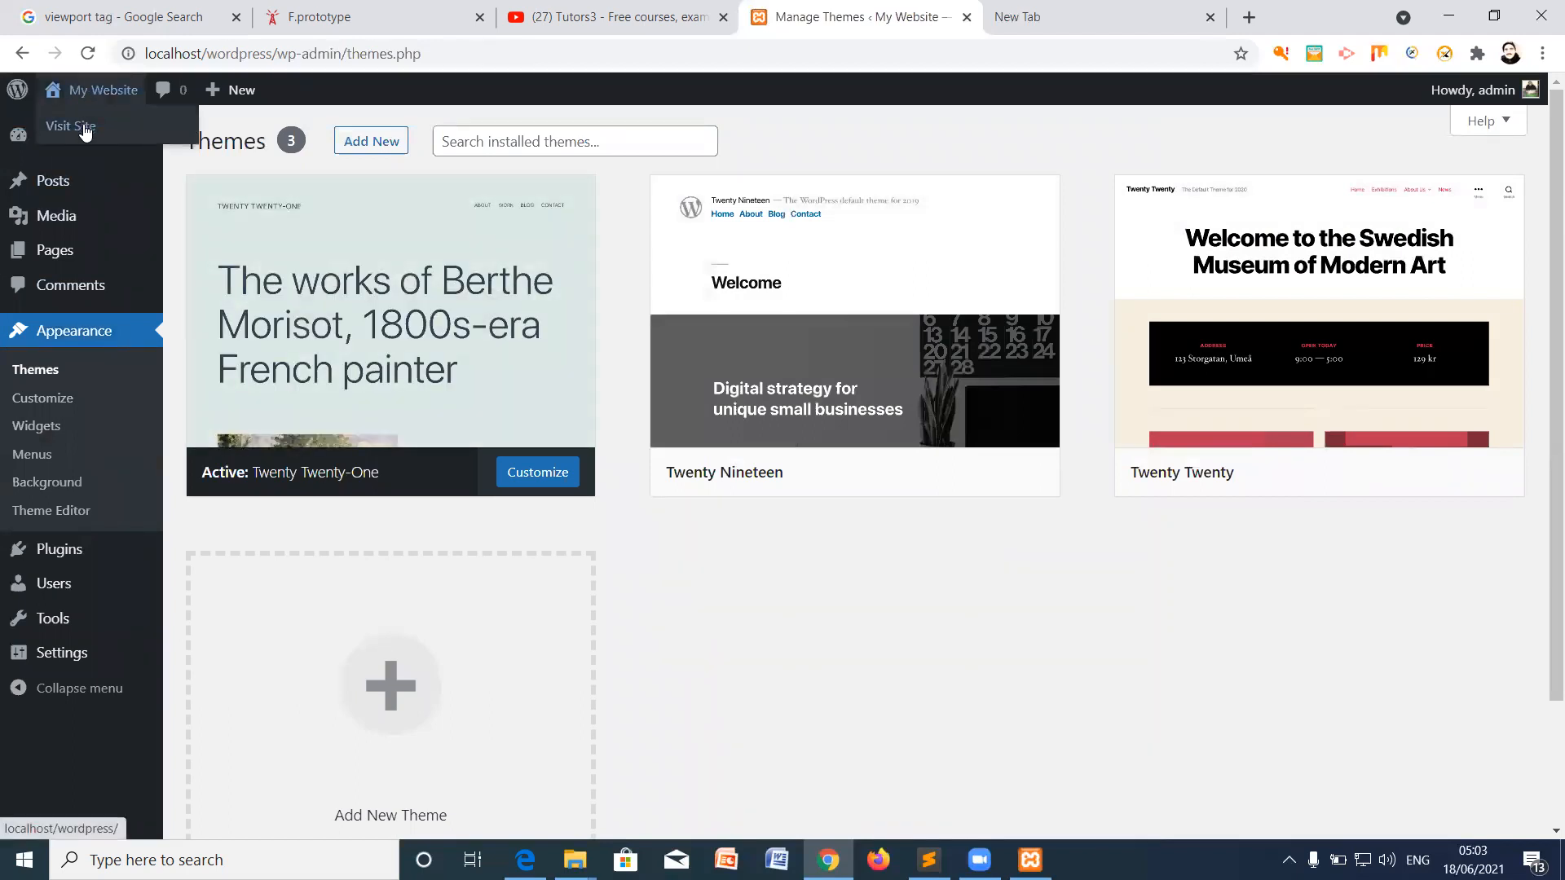
pyautogui.rightClick(83, 130)
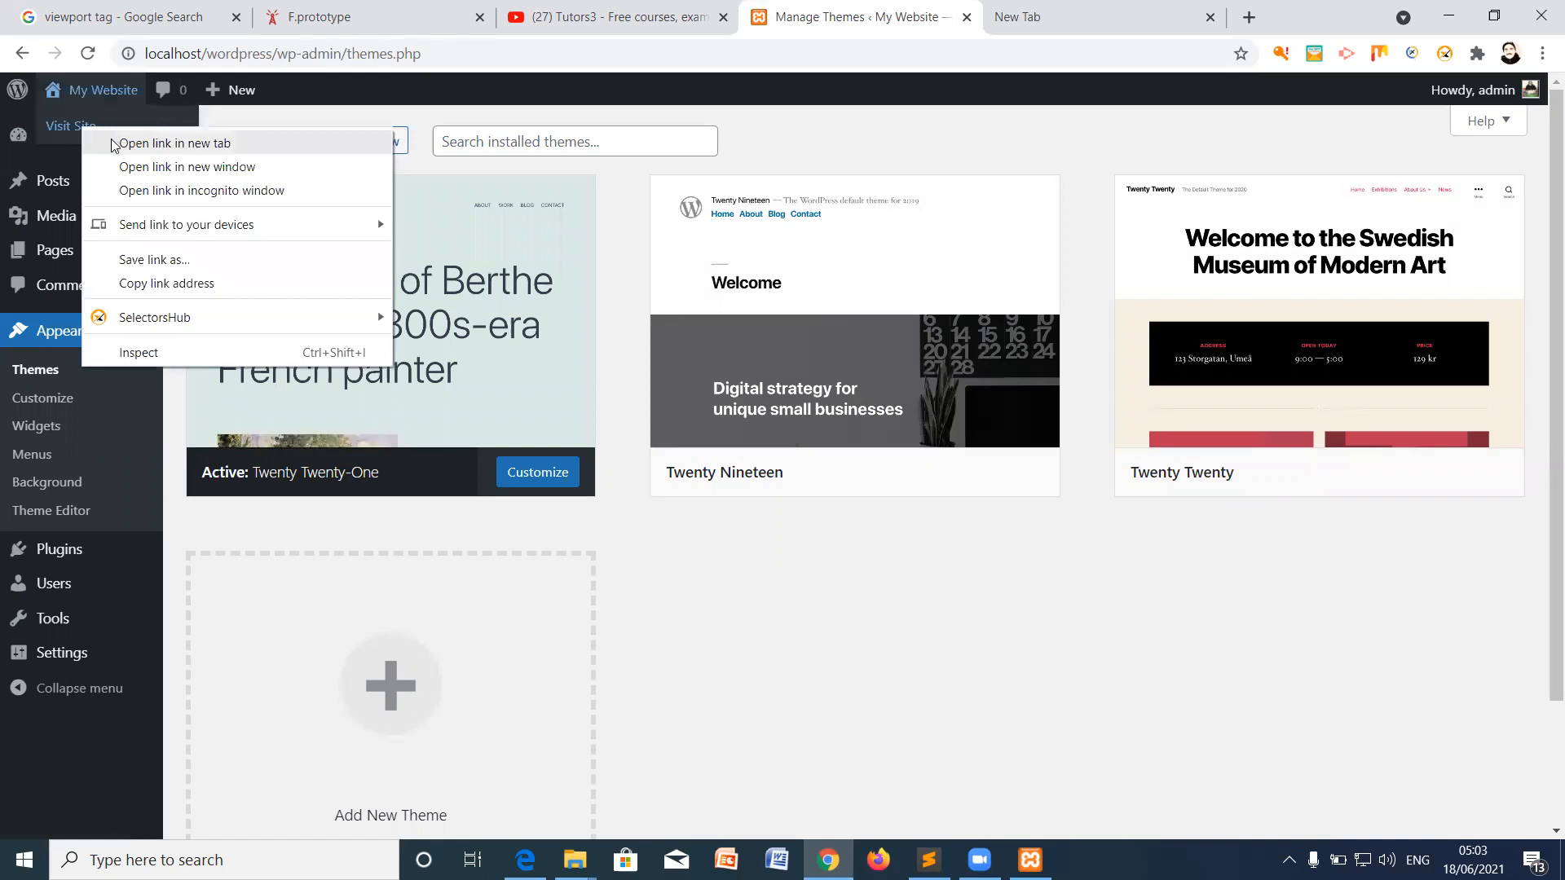
pyautogui.click(114, 145)
pyautogui.click(904, 18)
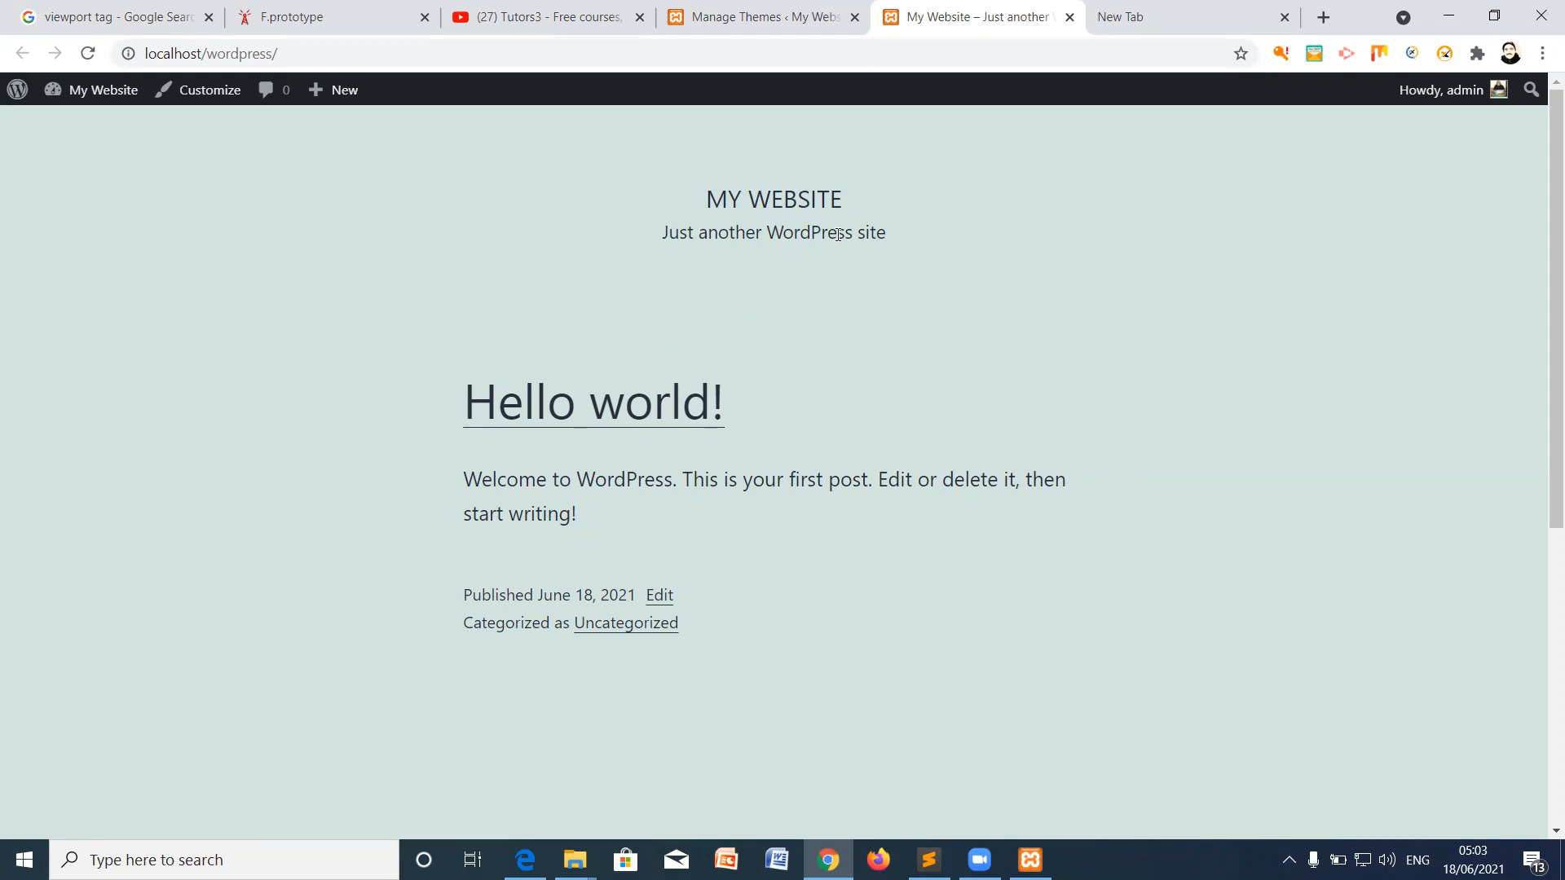
pyautogui.click(811, 17)
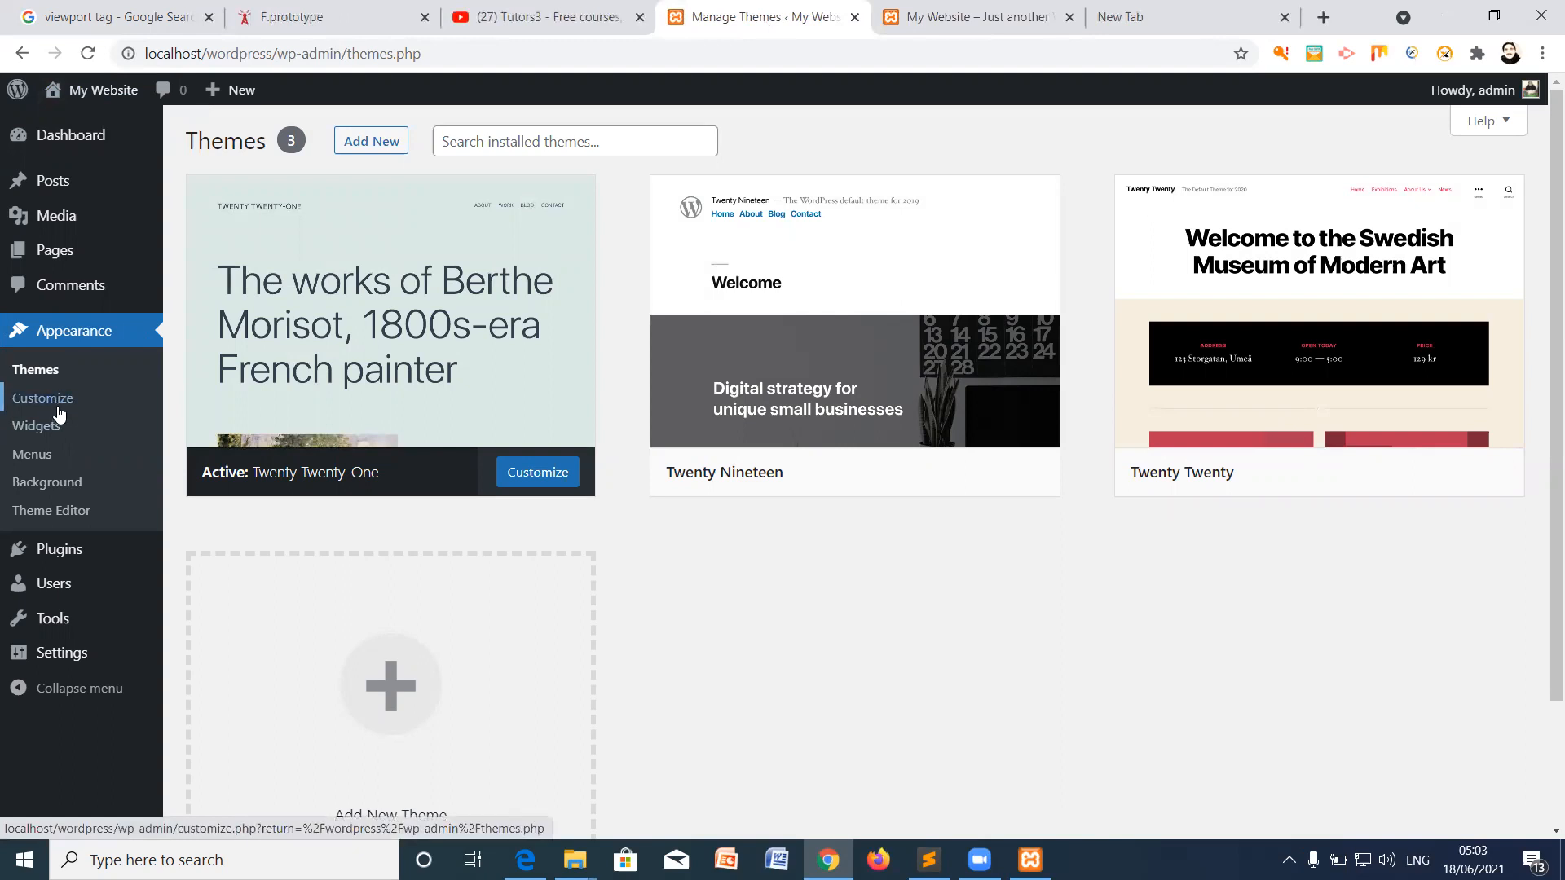
# Step: Create a new page titled 'Website Design'
pyautogui.click(56, 252)
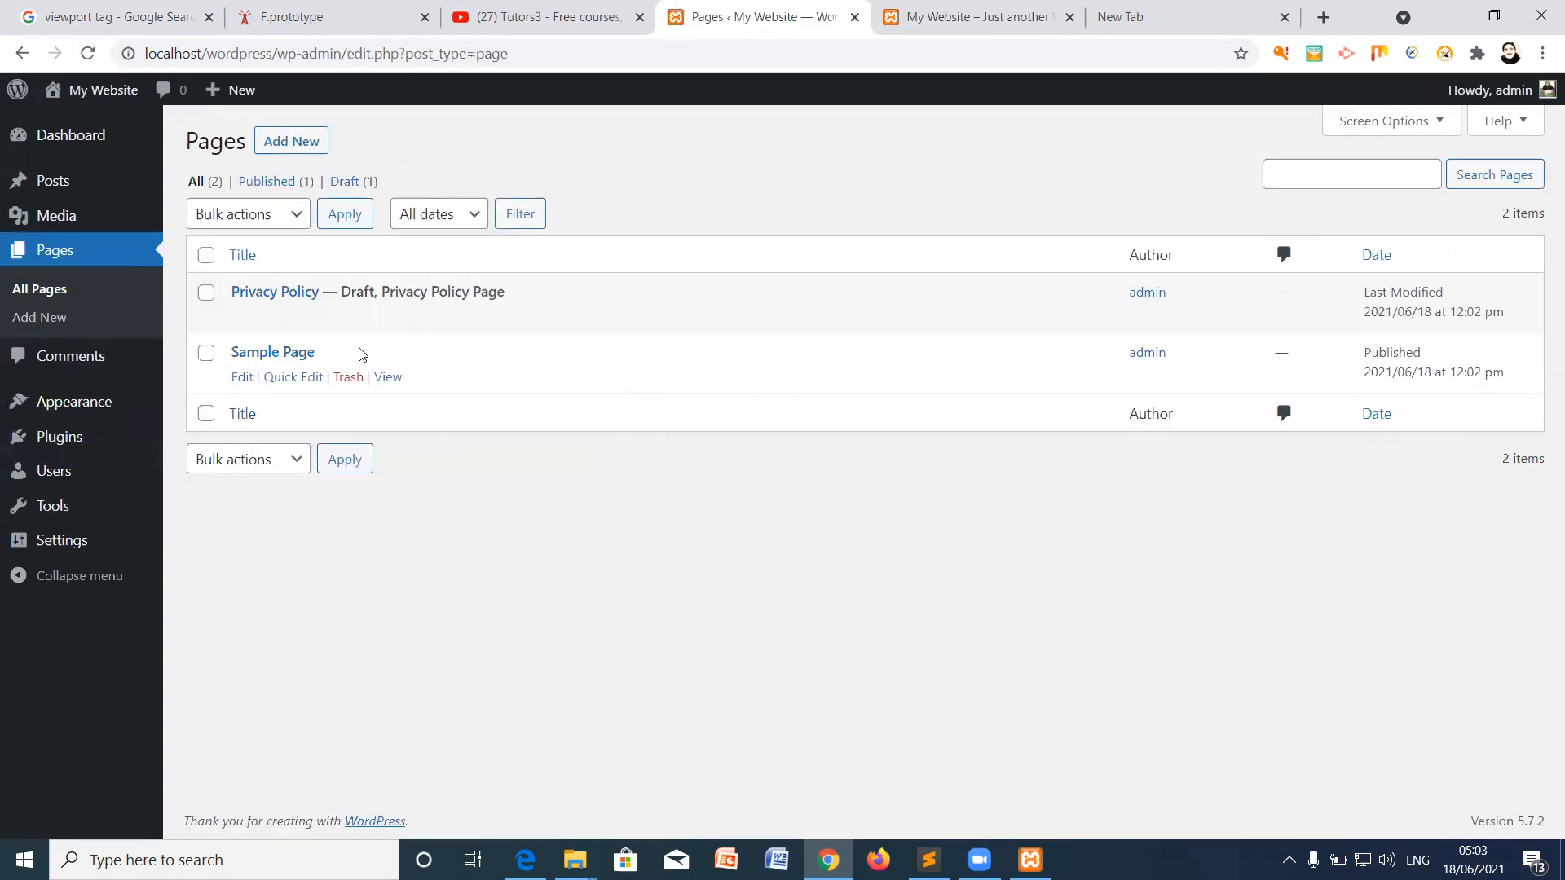
pyautogui.click(295, 143)
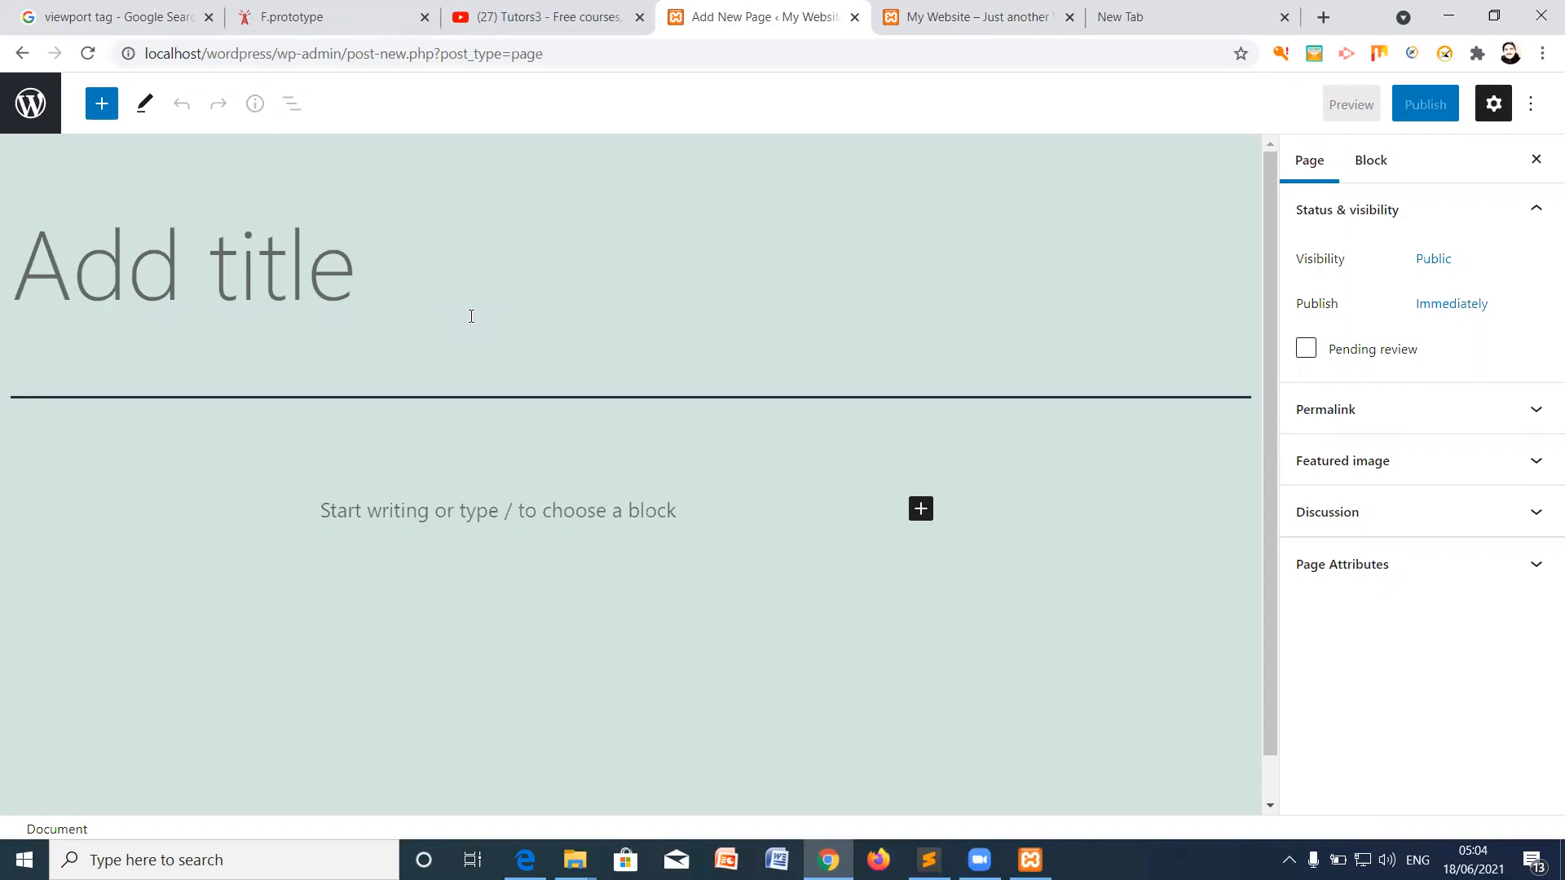
pyautogui.write('Website D')
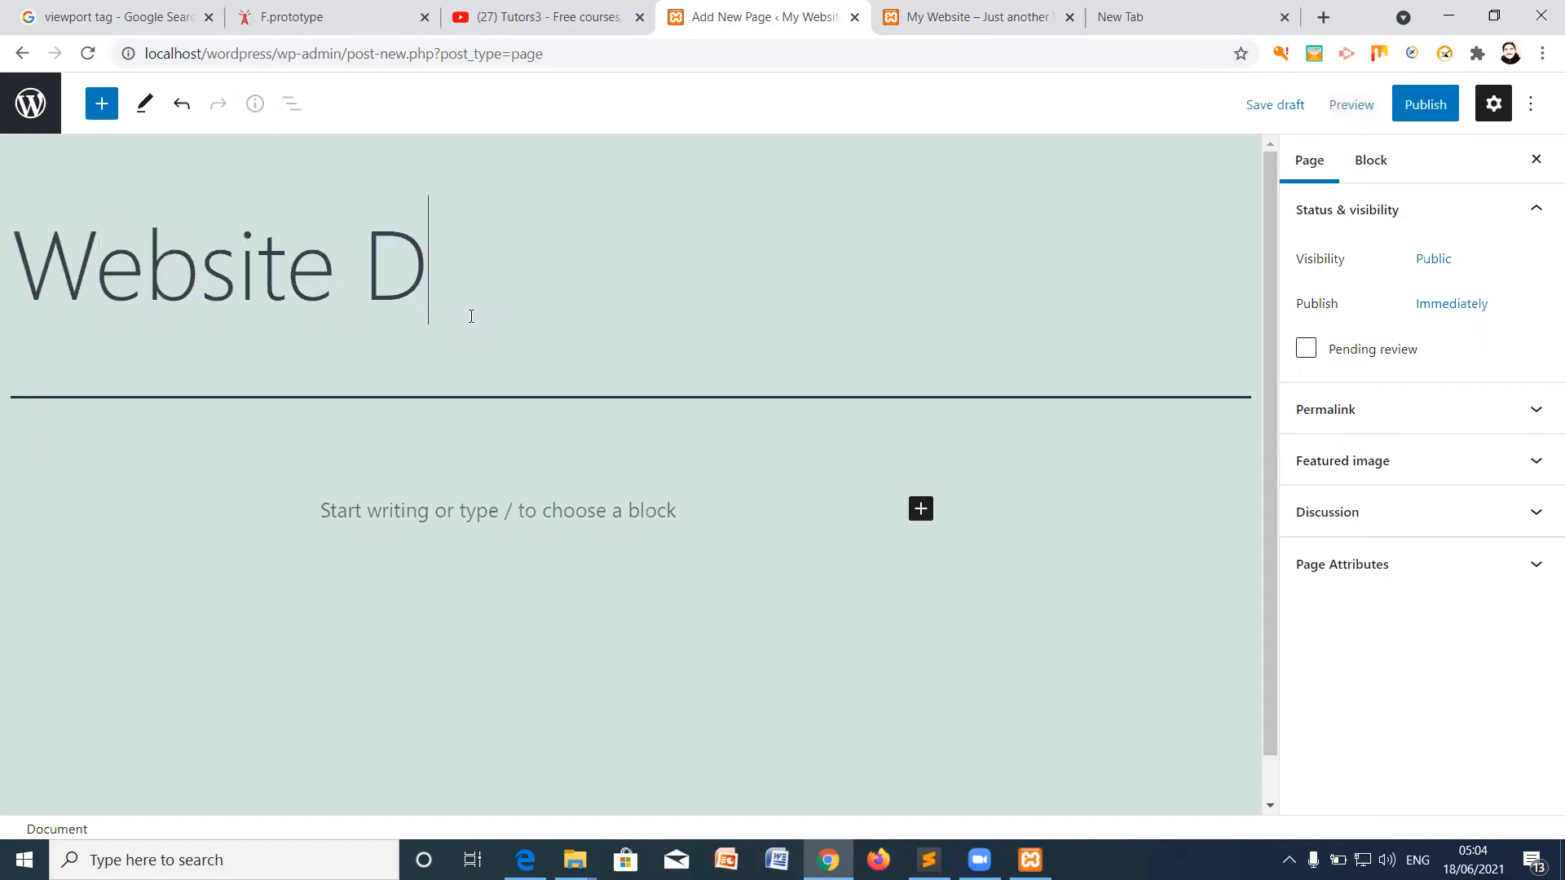
pyautogui.write('esign')
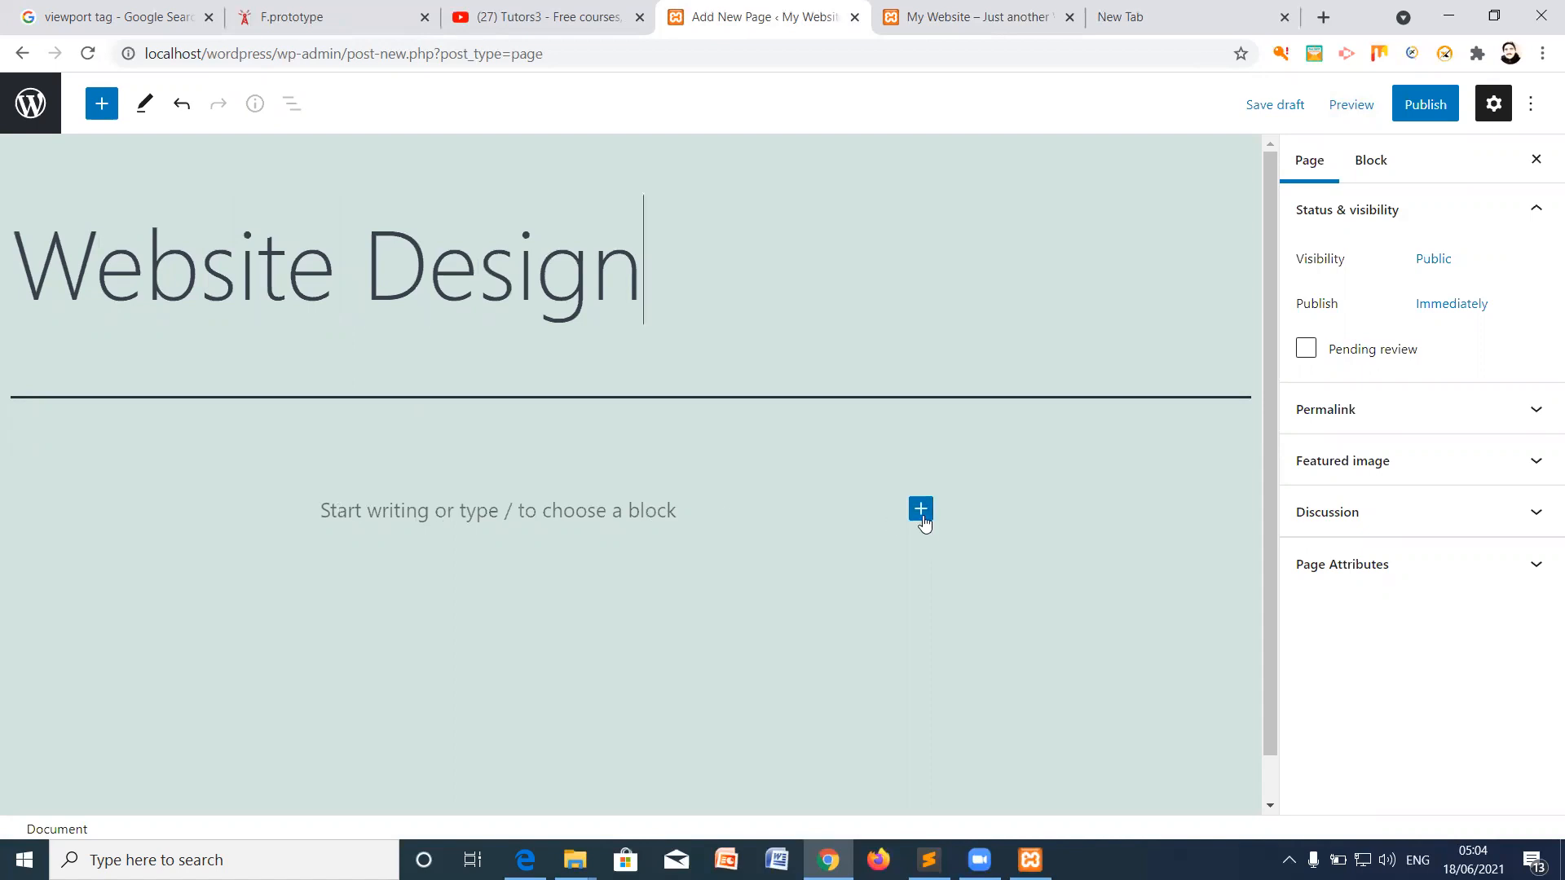
# Step: Write the paragraph 'Wordpress web design is more popular.' and make 'web design' bold
pyautogui.click(342, 514)
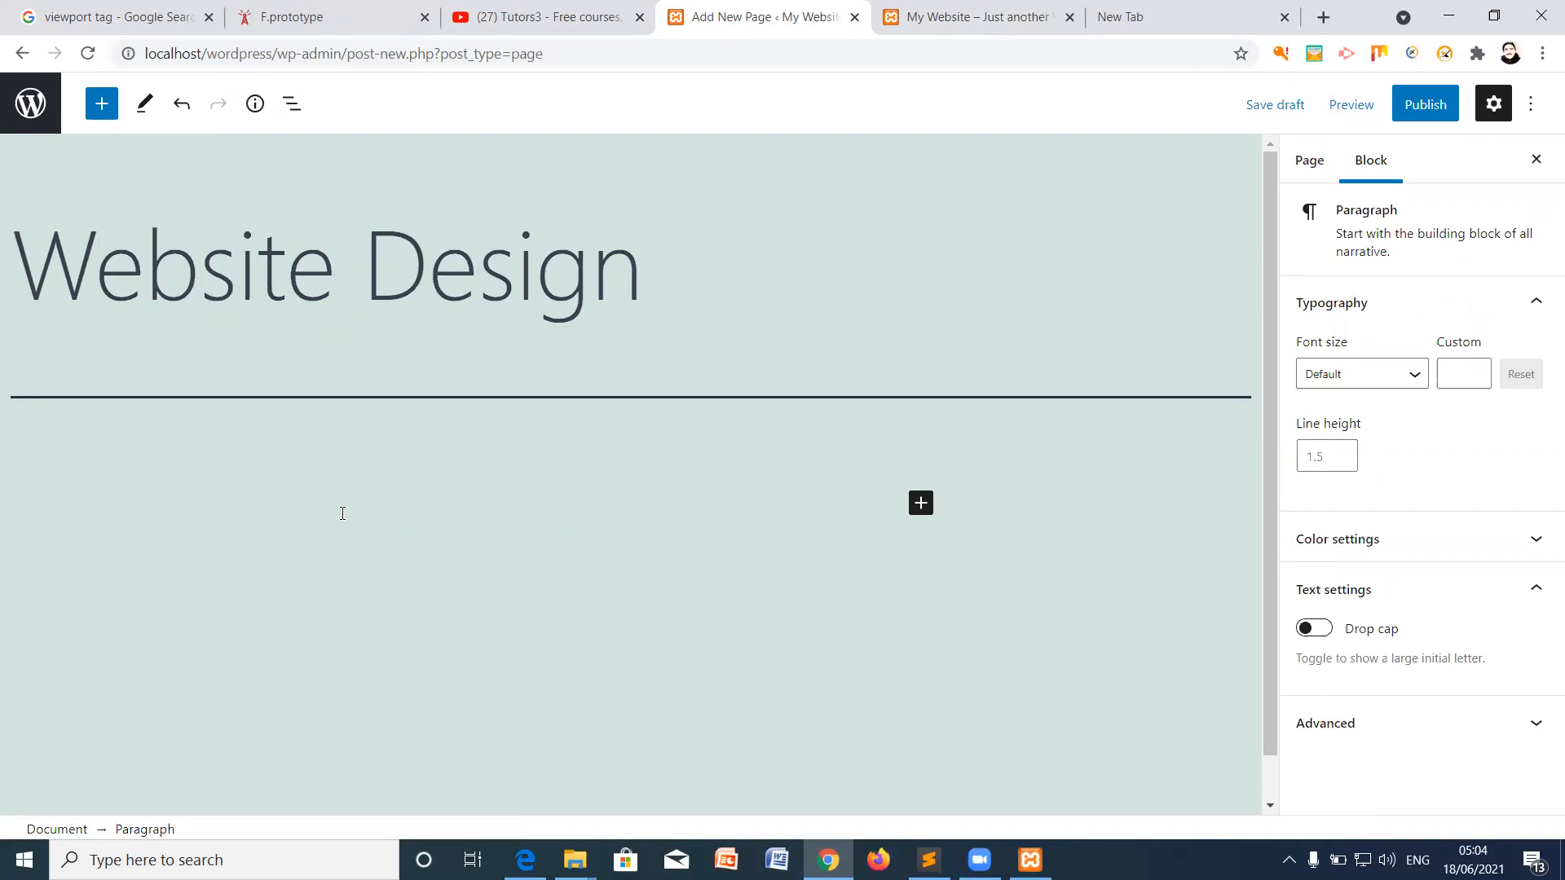
pyautogui.write('Wordpress web design is more popular.')
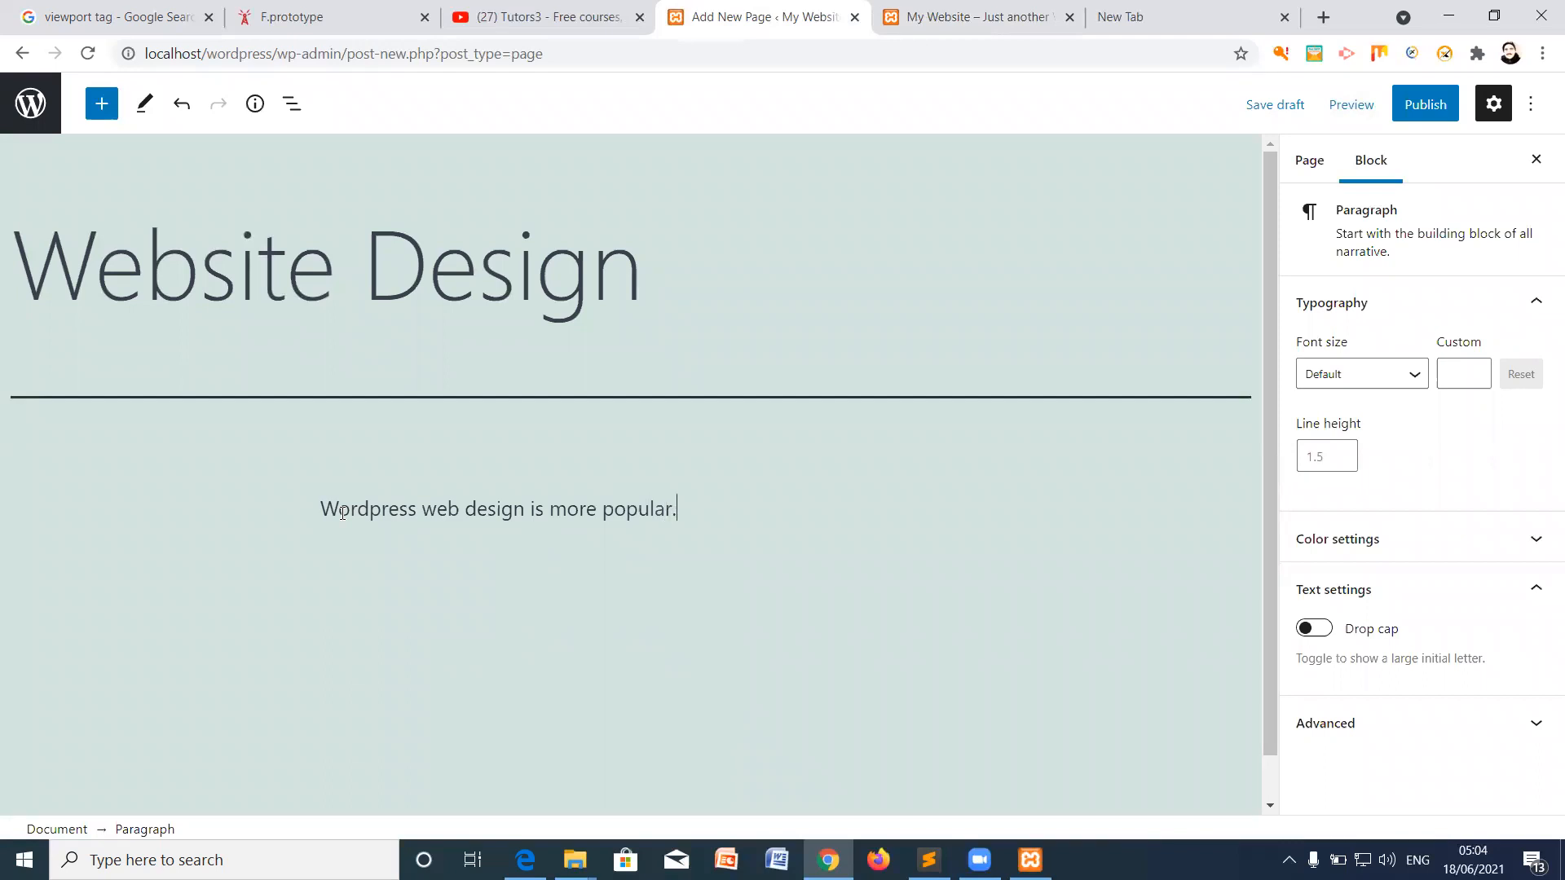
pyautogui.click(293, 106)
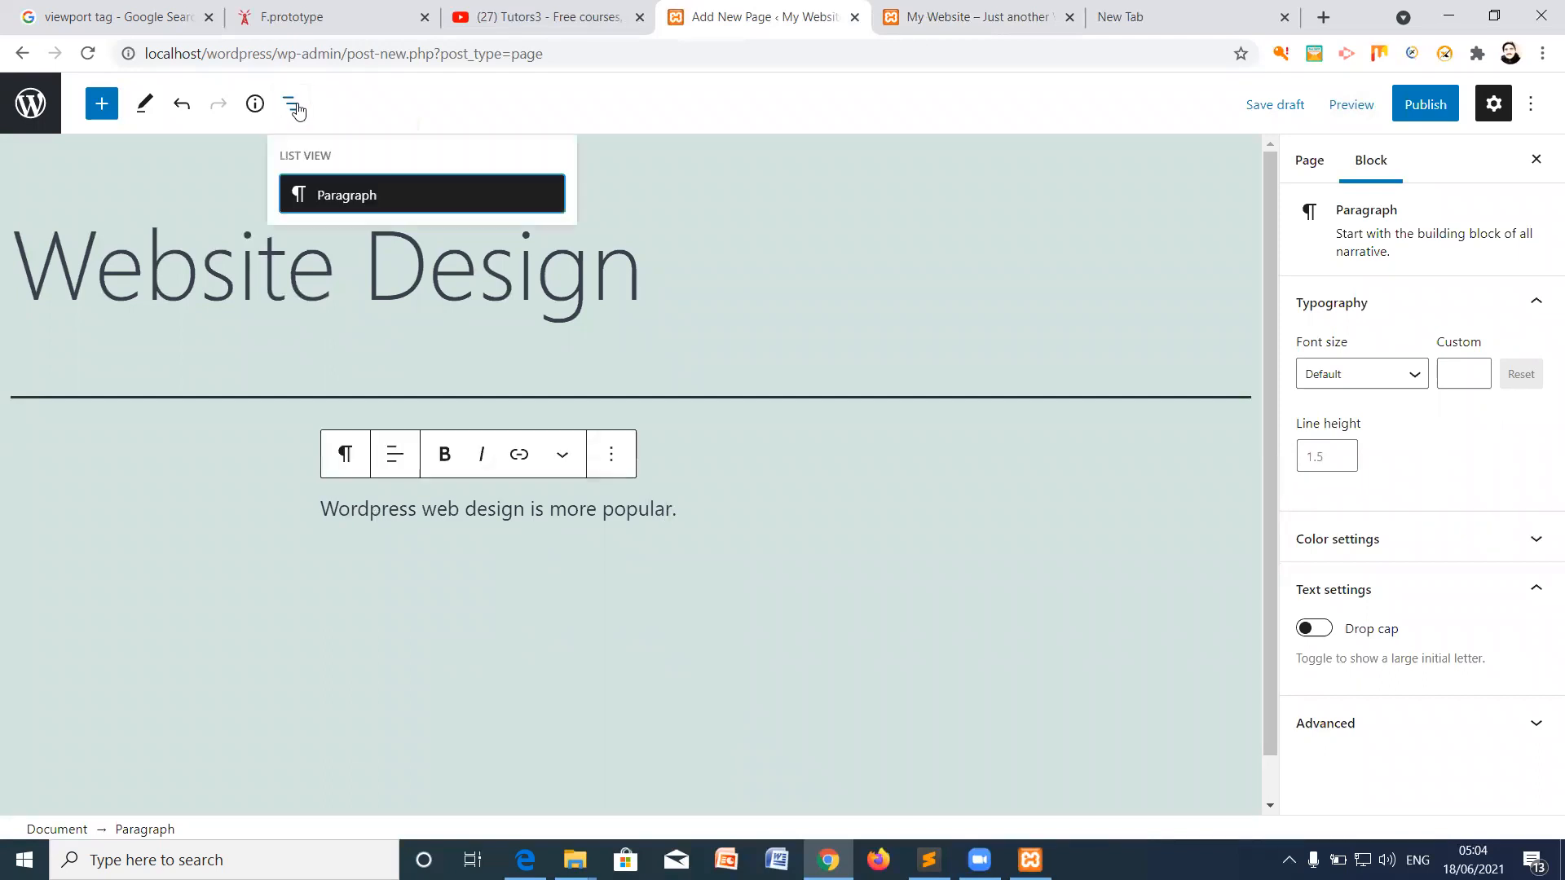
pyautogui.click(296, 108)
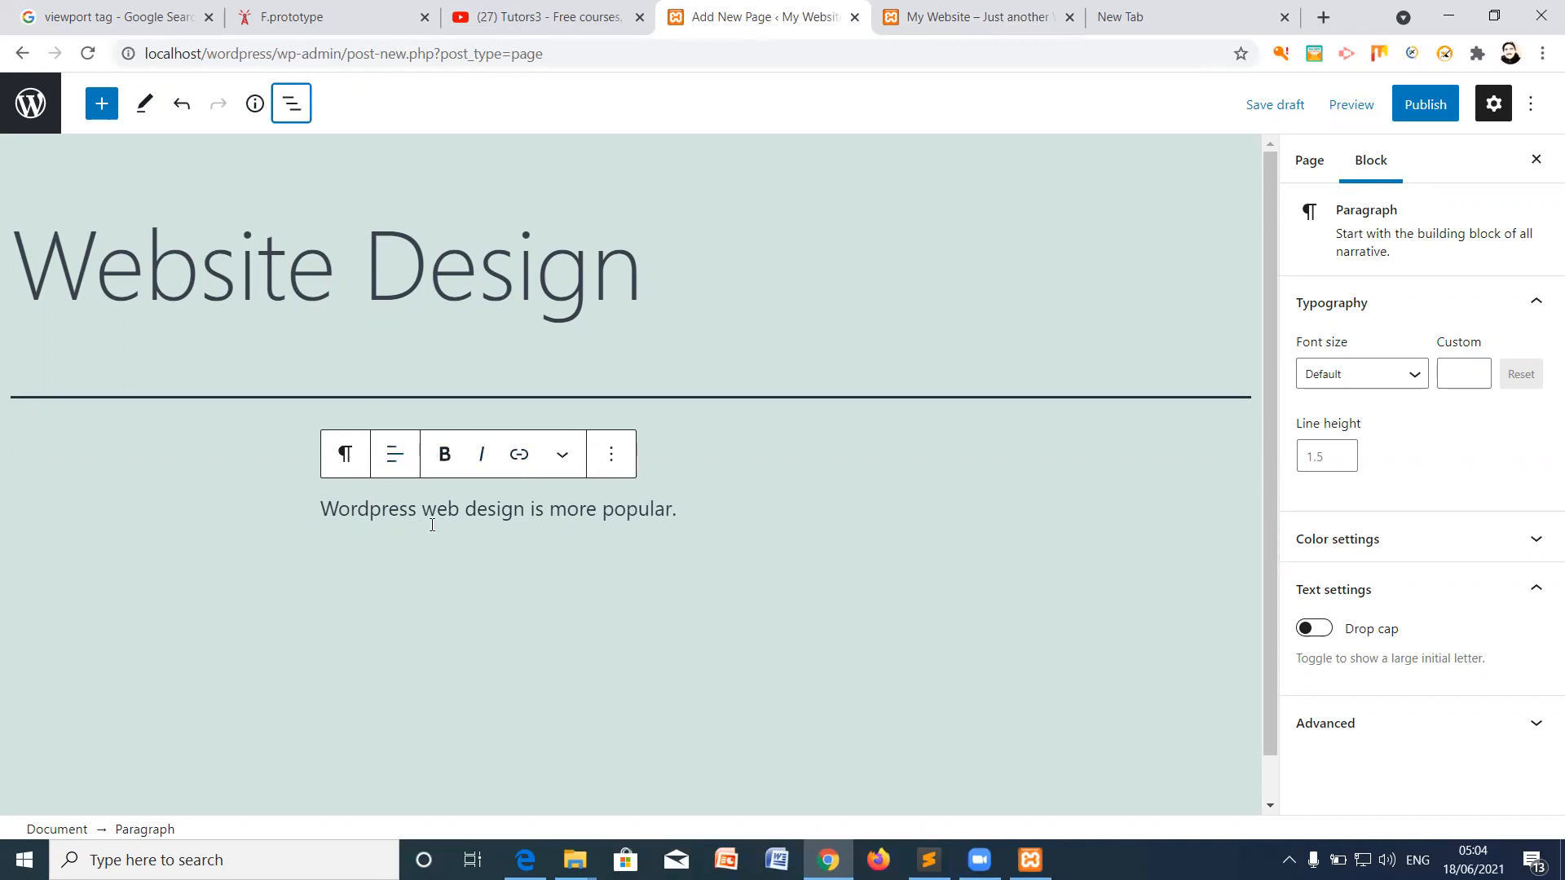
pyautogui.moveTo(422, 510); pyautogui.dragTo(525, 509)
pyautogui.click(445, 456)
pyautogui.click(546, 545)
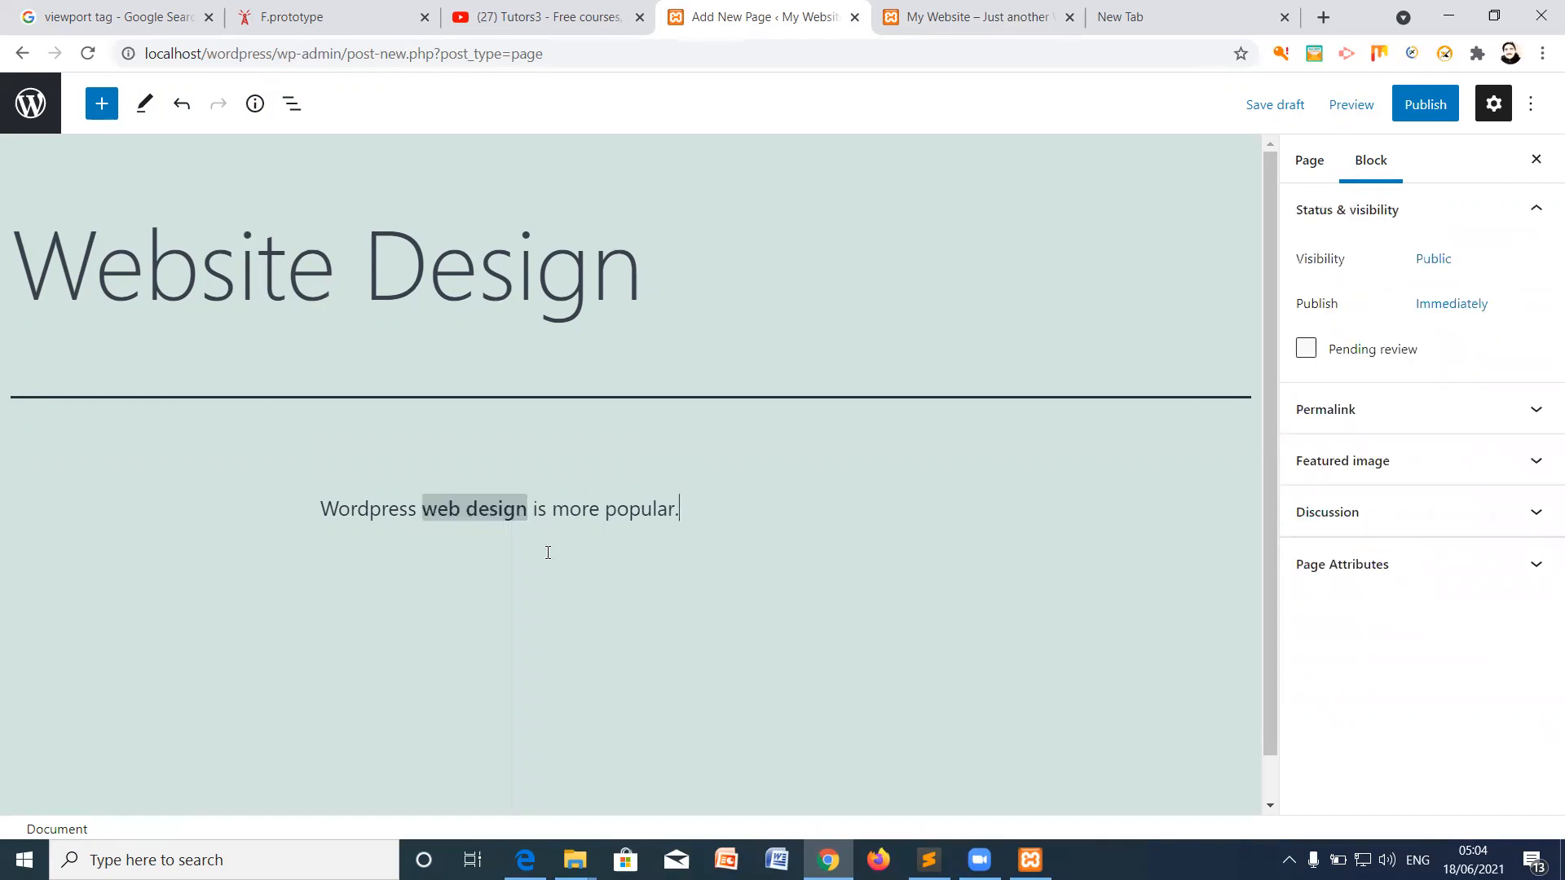
pyautogui.click(101, 103)
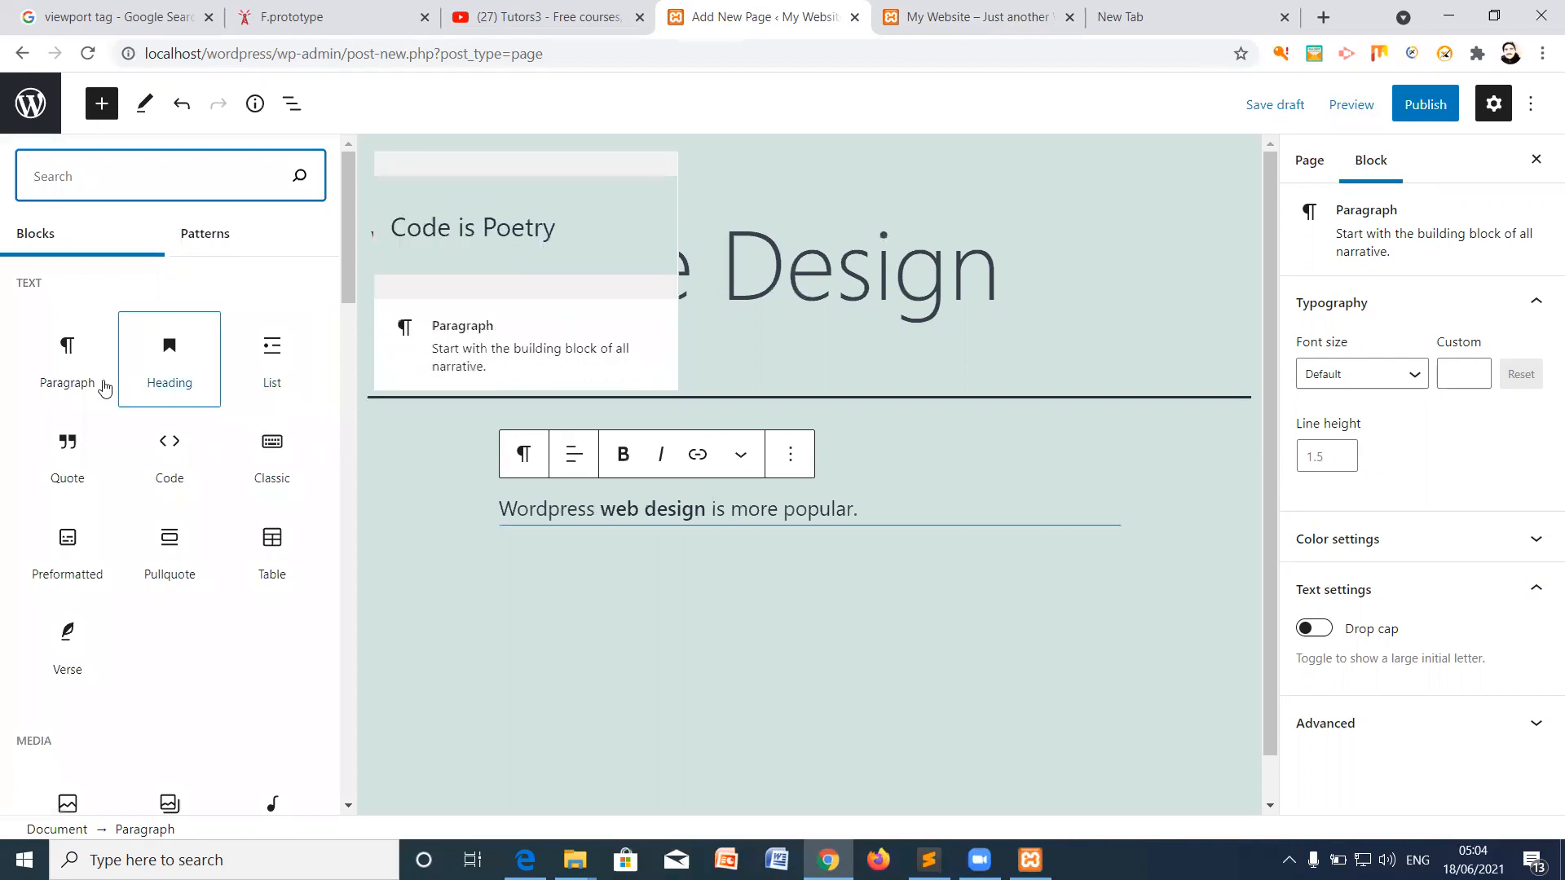
# Step: Insert an Image block below the paragraph and upload the wordpress image file
pyautogui.scroll(-5, 325, 562)
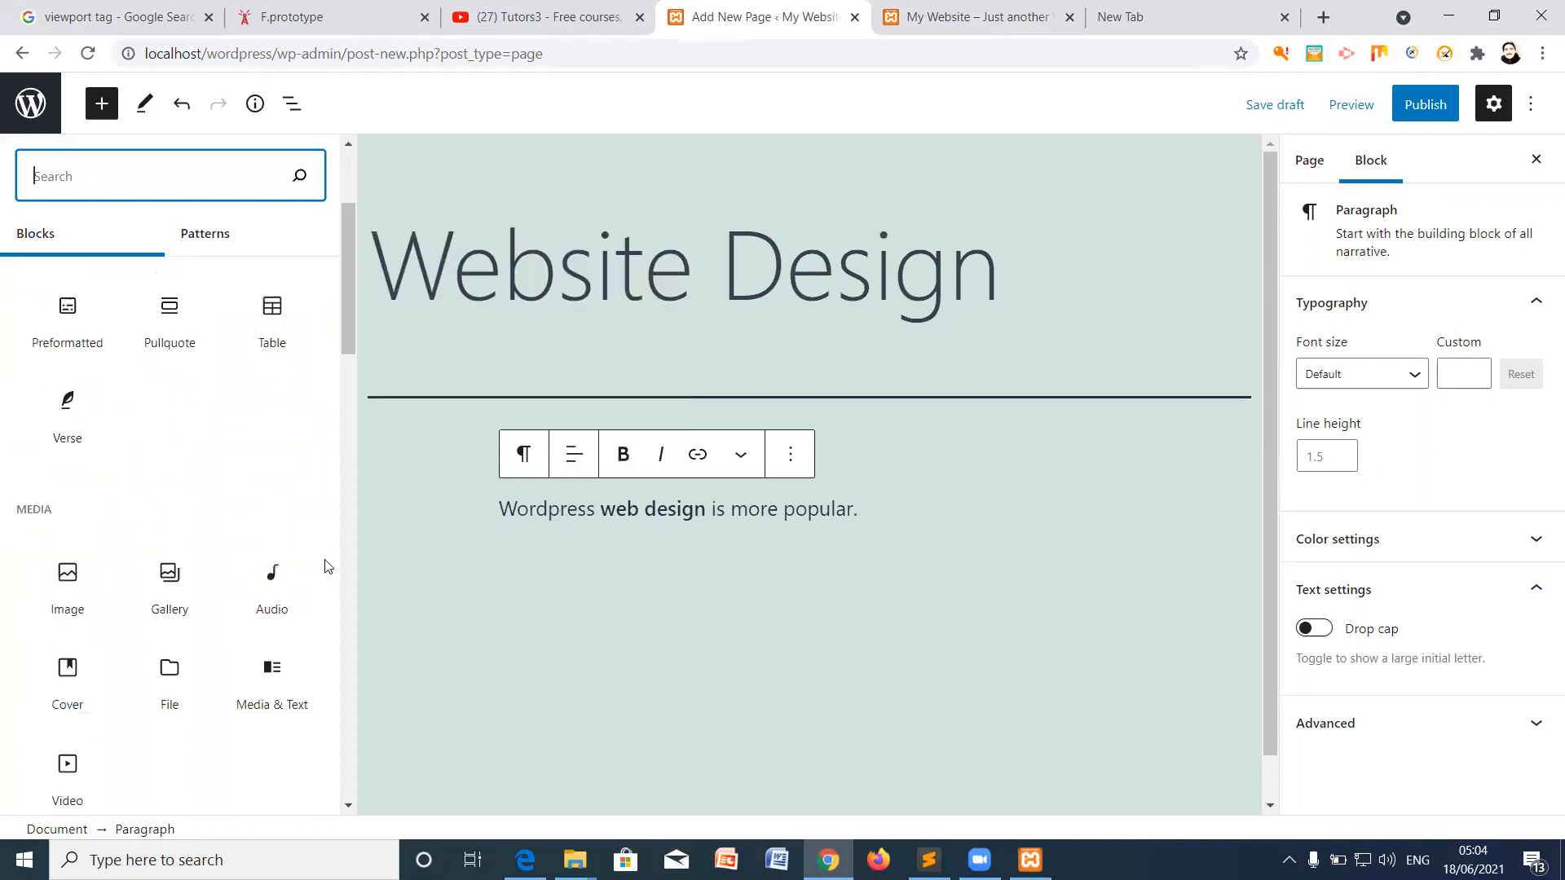
pyautogui.click(46, 418)
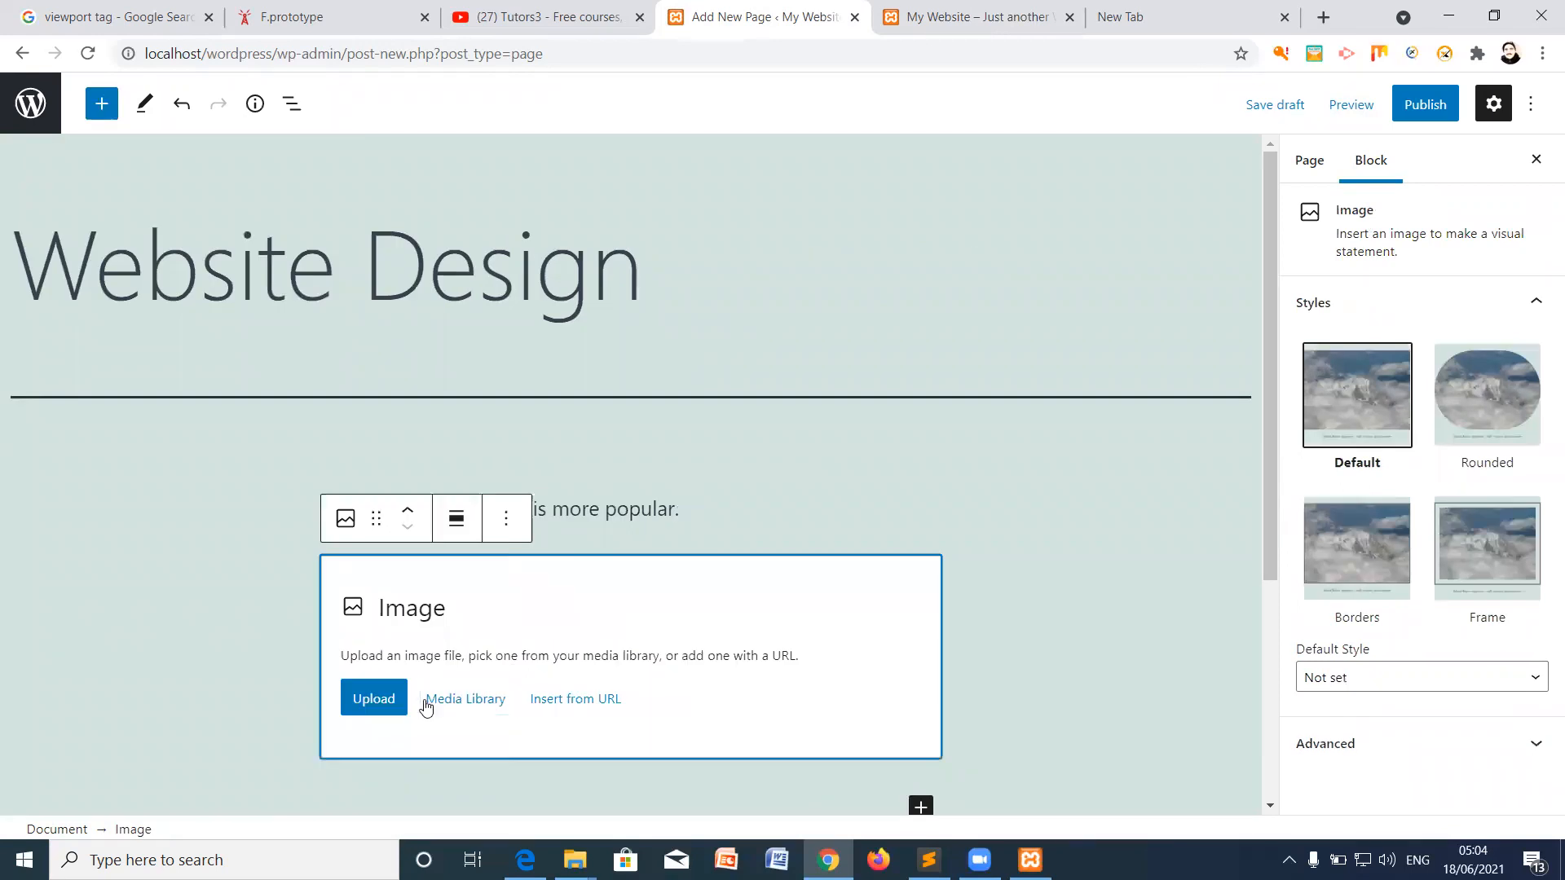
pyautogui.click(380, 701)
pyautogui.click(355, 152)
pyautogui.click(611, 455)
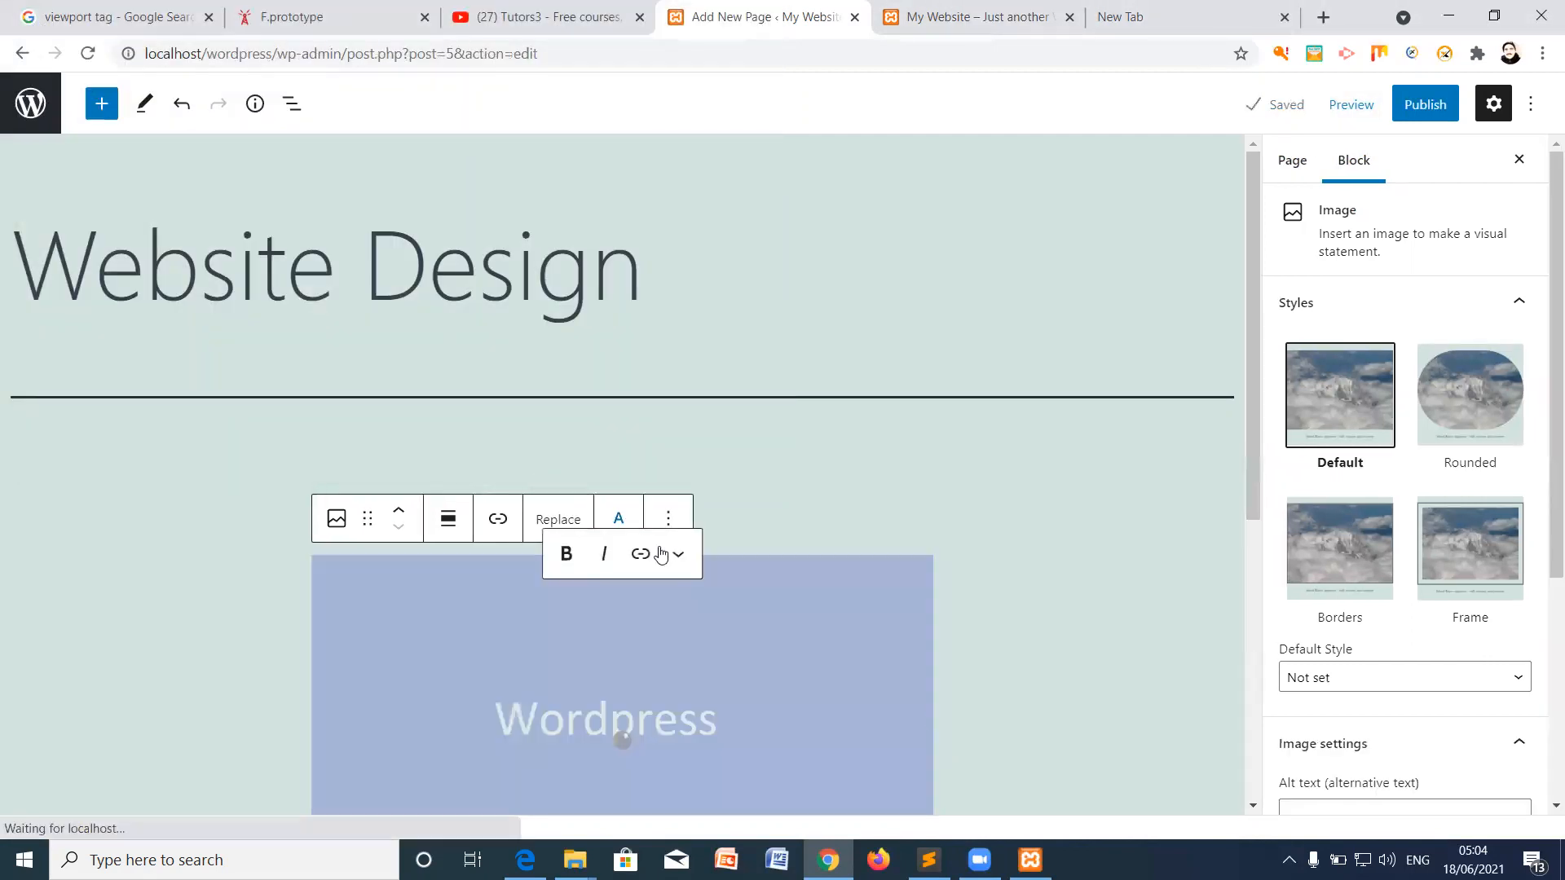
pyautogui.scroll(-6, 766, 559)
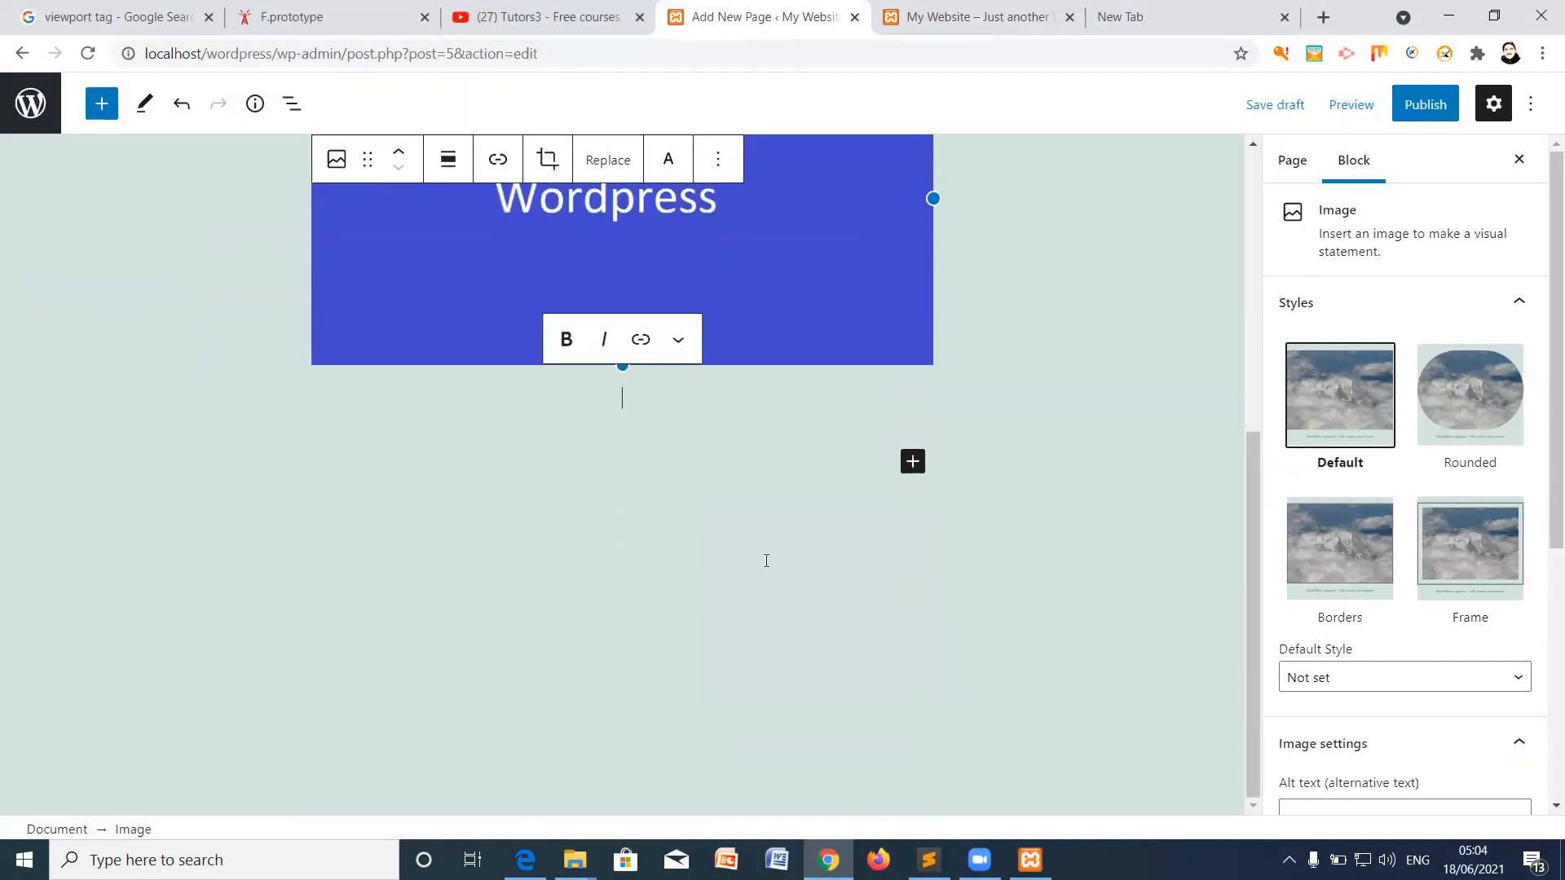
pyautogui.scroll(6, 766, 560)
pyautogui.scroll(-6, 733, 493)
pyautogui.scroll(5, 738, 512)
pyautogui.click(716, 358)
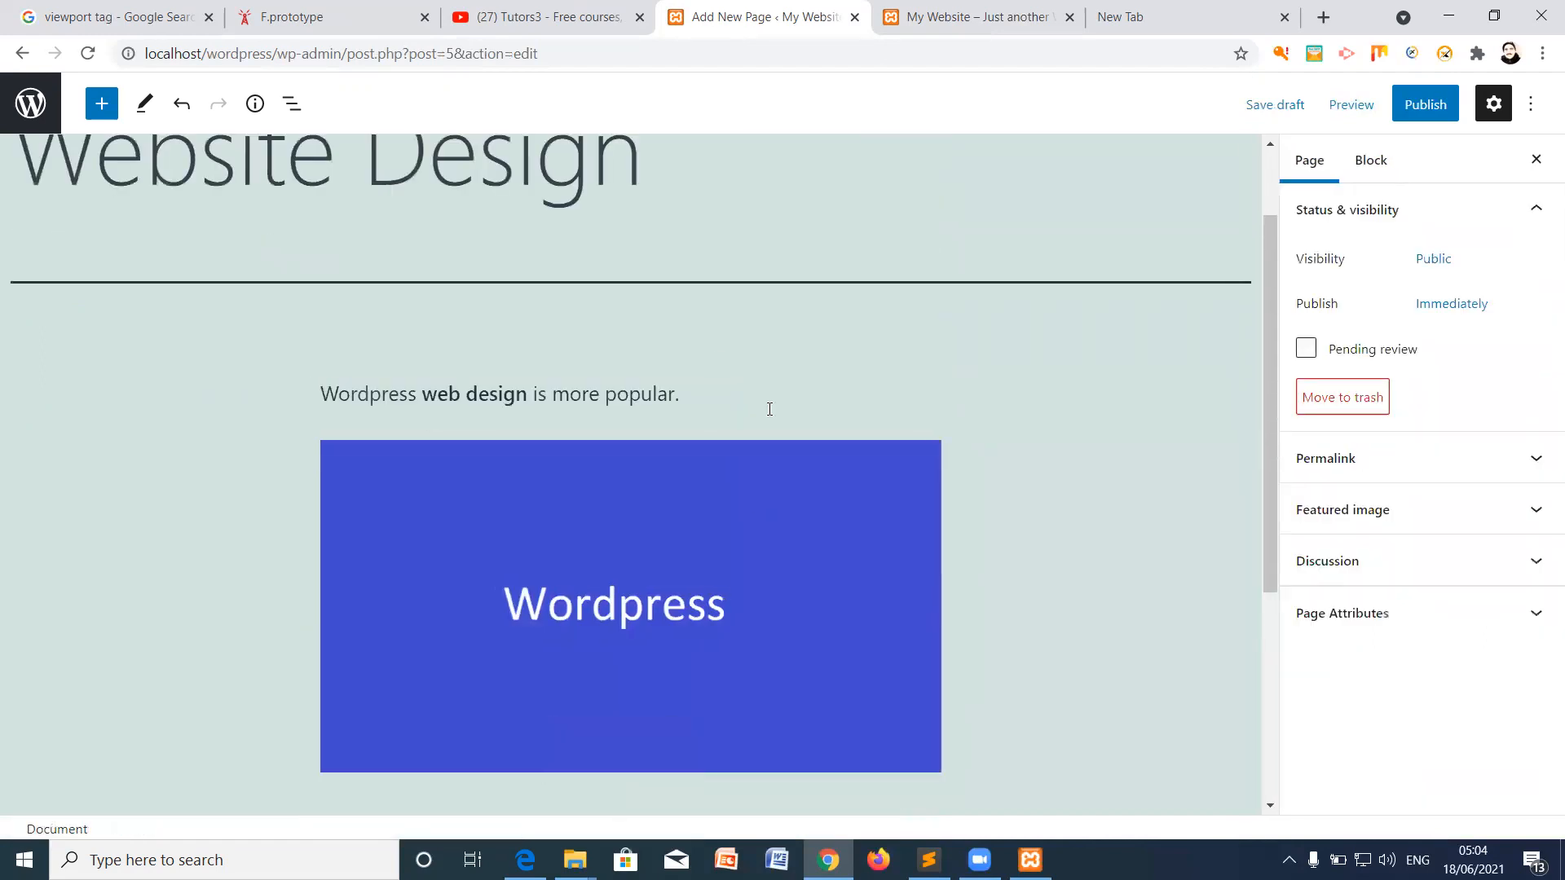
# Step: Publish the Website Design page and view it live in a new tab
pyautogui.click(1410, 113)
pyautogui.click(1357, 105)
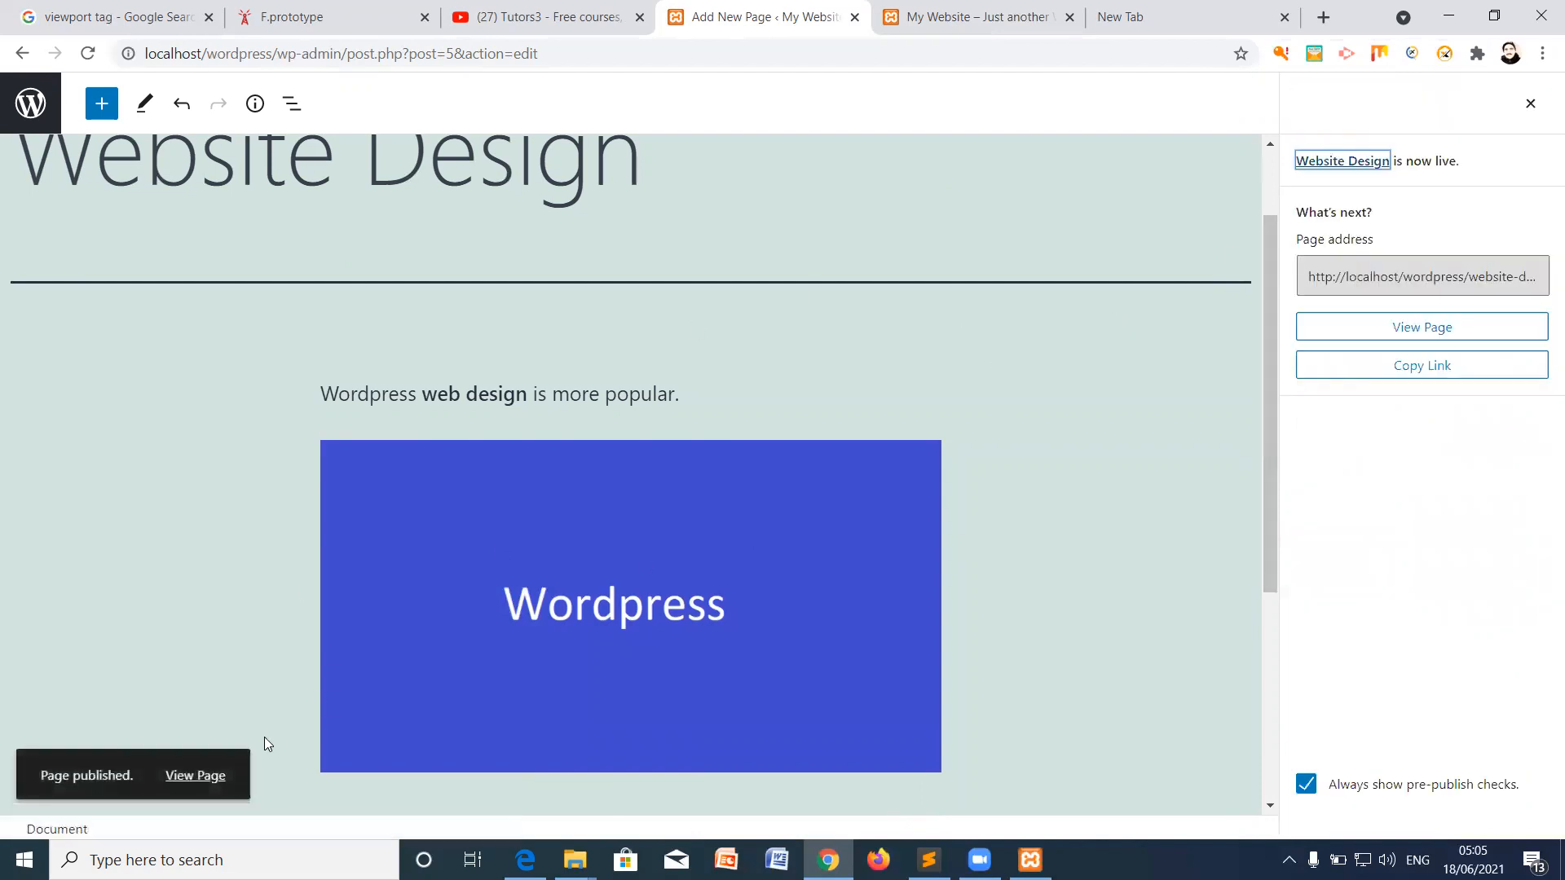
pyautogui.rightClick(188, 780)
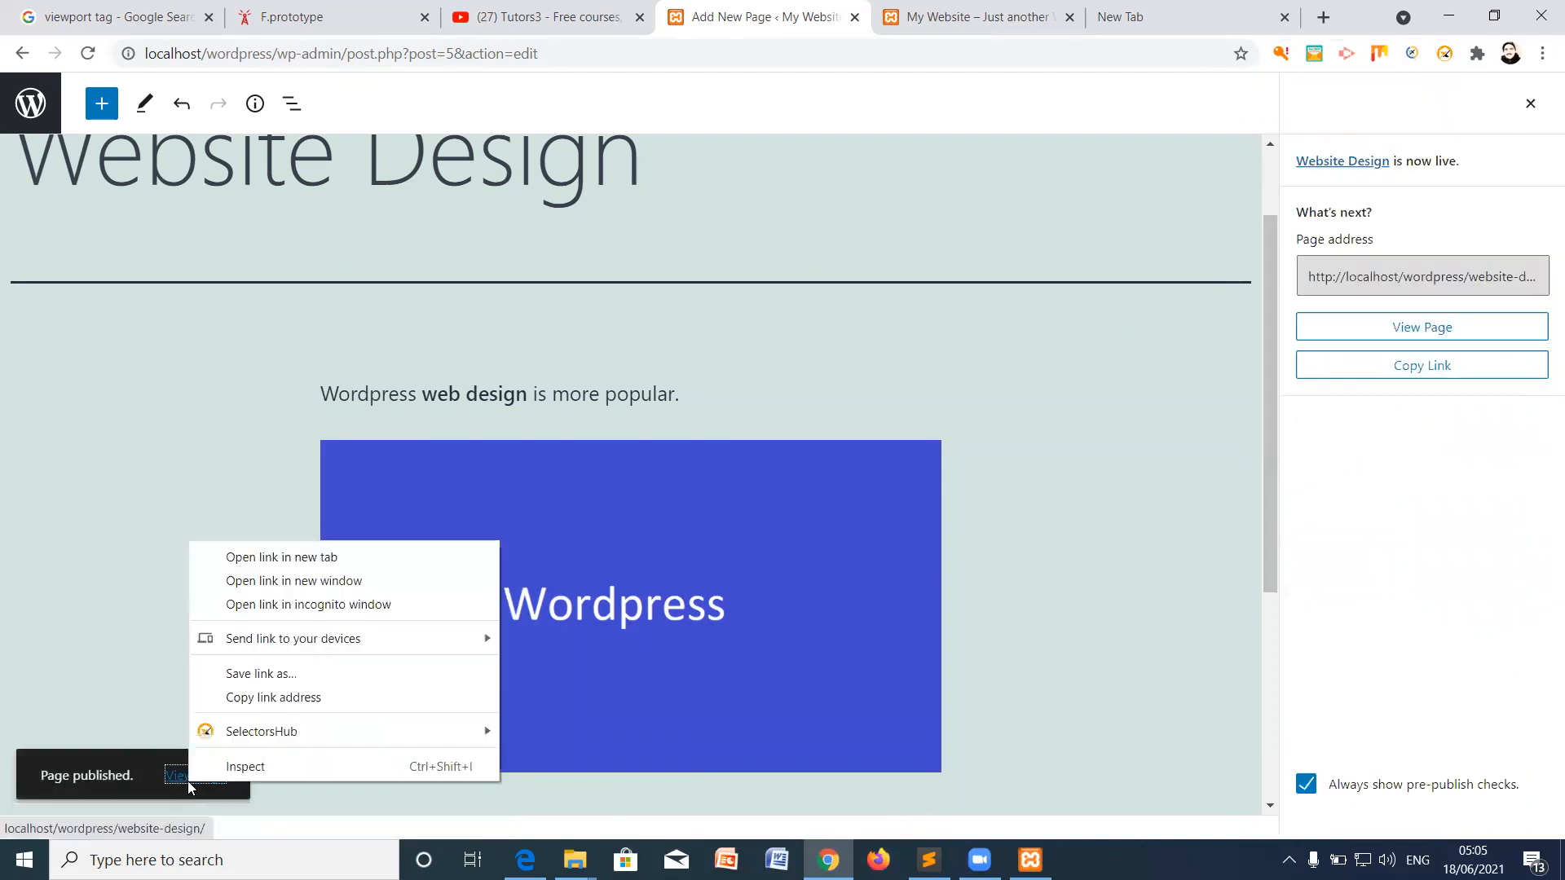
pyautogui.click(310, 560)
pyautogui.click(1029, 18)
pyautogui.scroll(-5, 955, 458)
pyautogui.scroll(5, 849, 339)
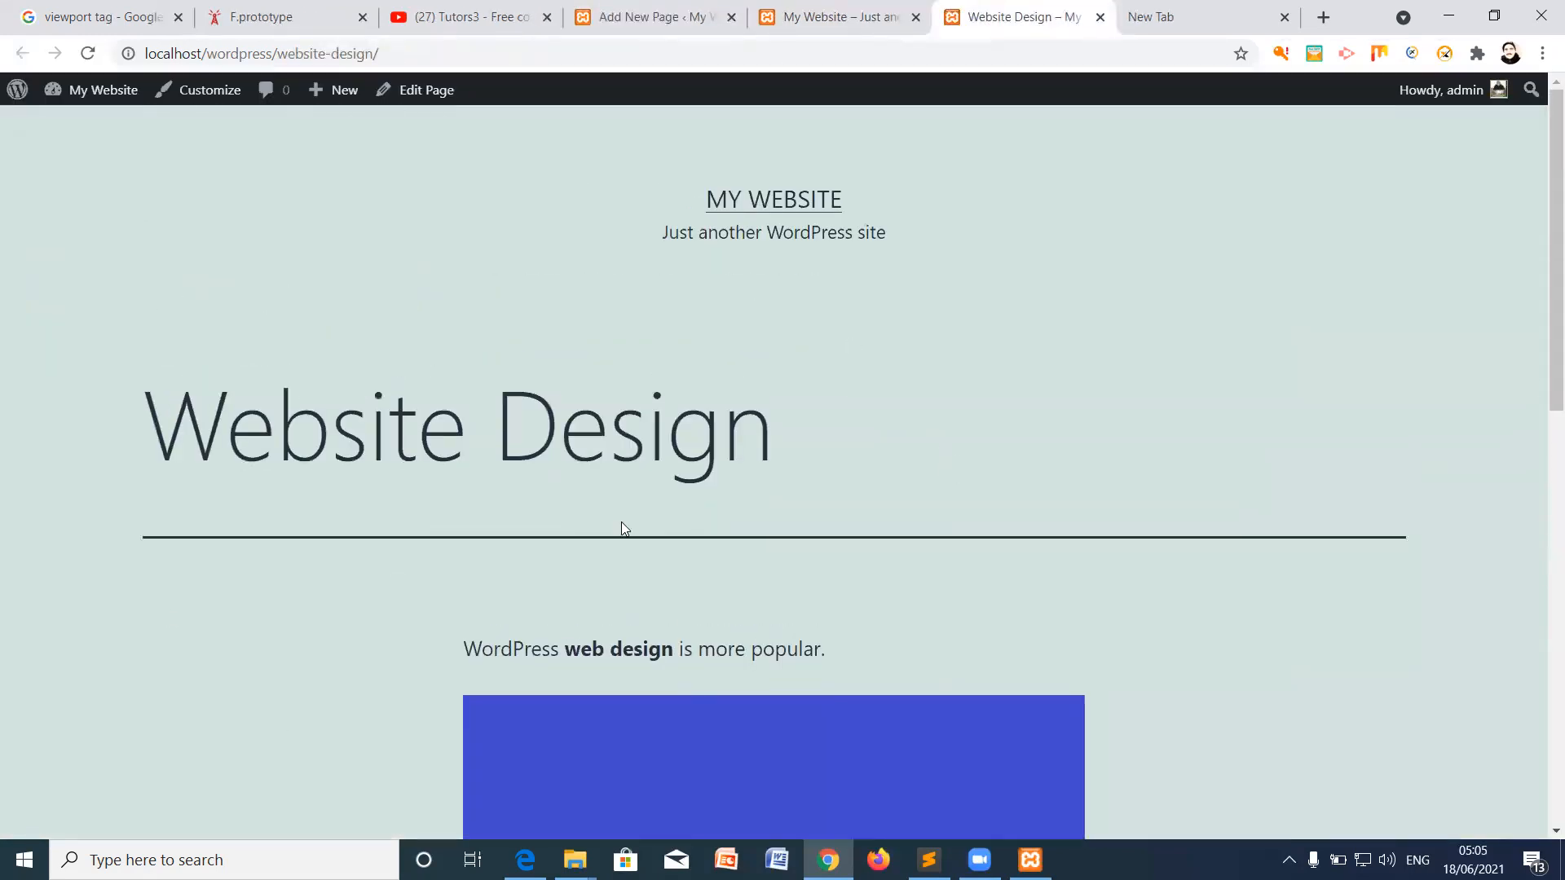
pyautogui.scroll(-7, 780, 450)
pyautogui.scroll(7, 855, 310)
# Step: Back in the editor, close the publish and settings panels and return to the Pages list
pyautogui.click(839, 16)
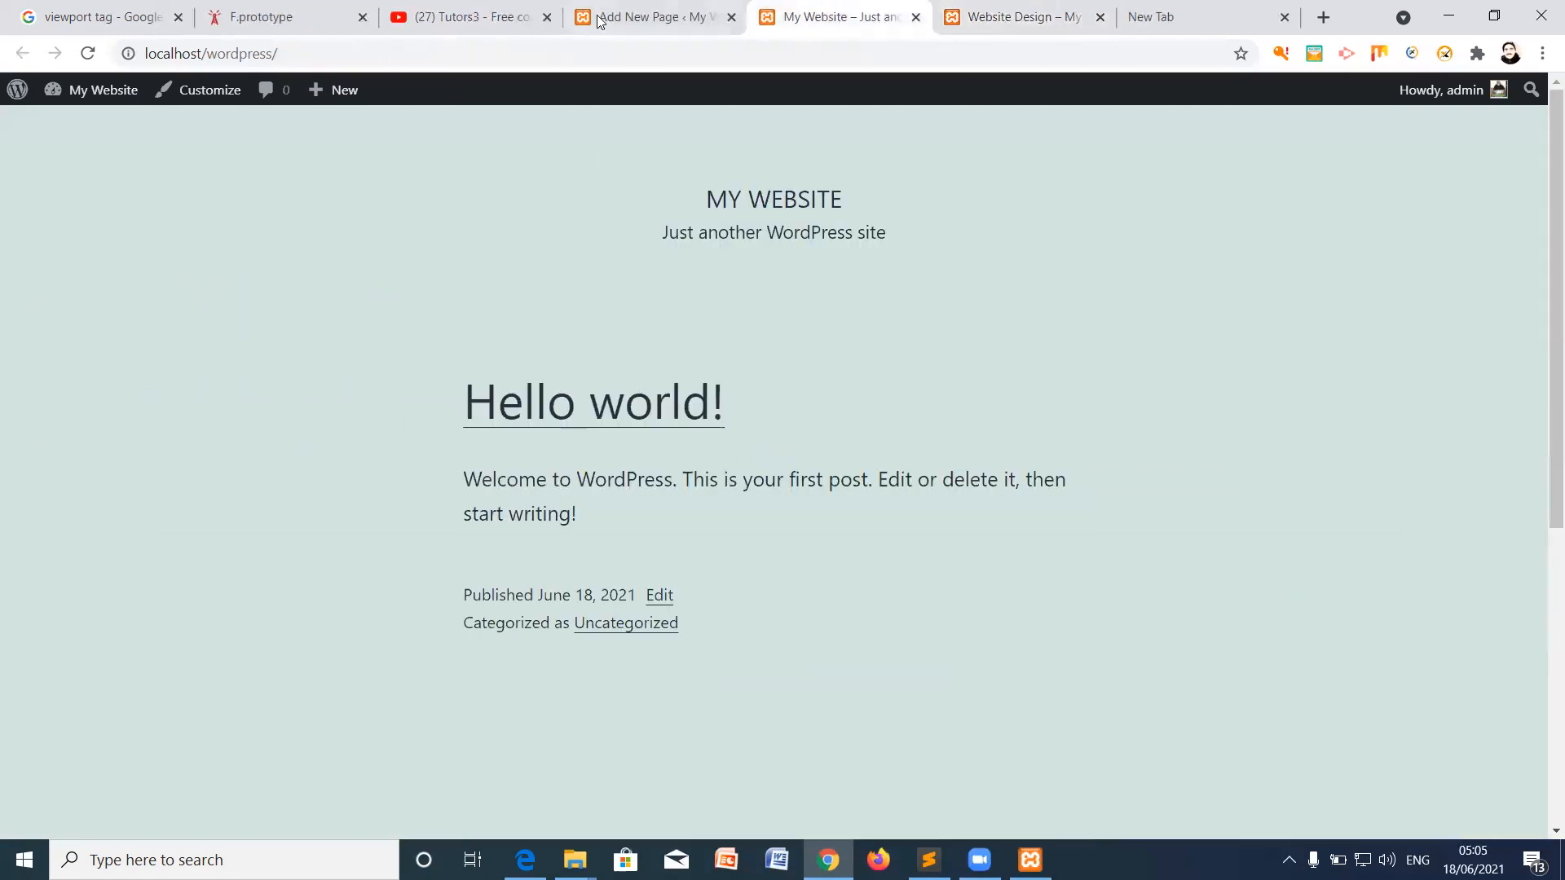
pyautogui.click(652, 16)
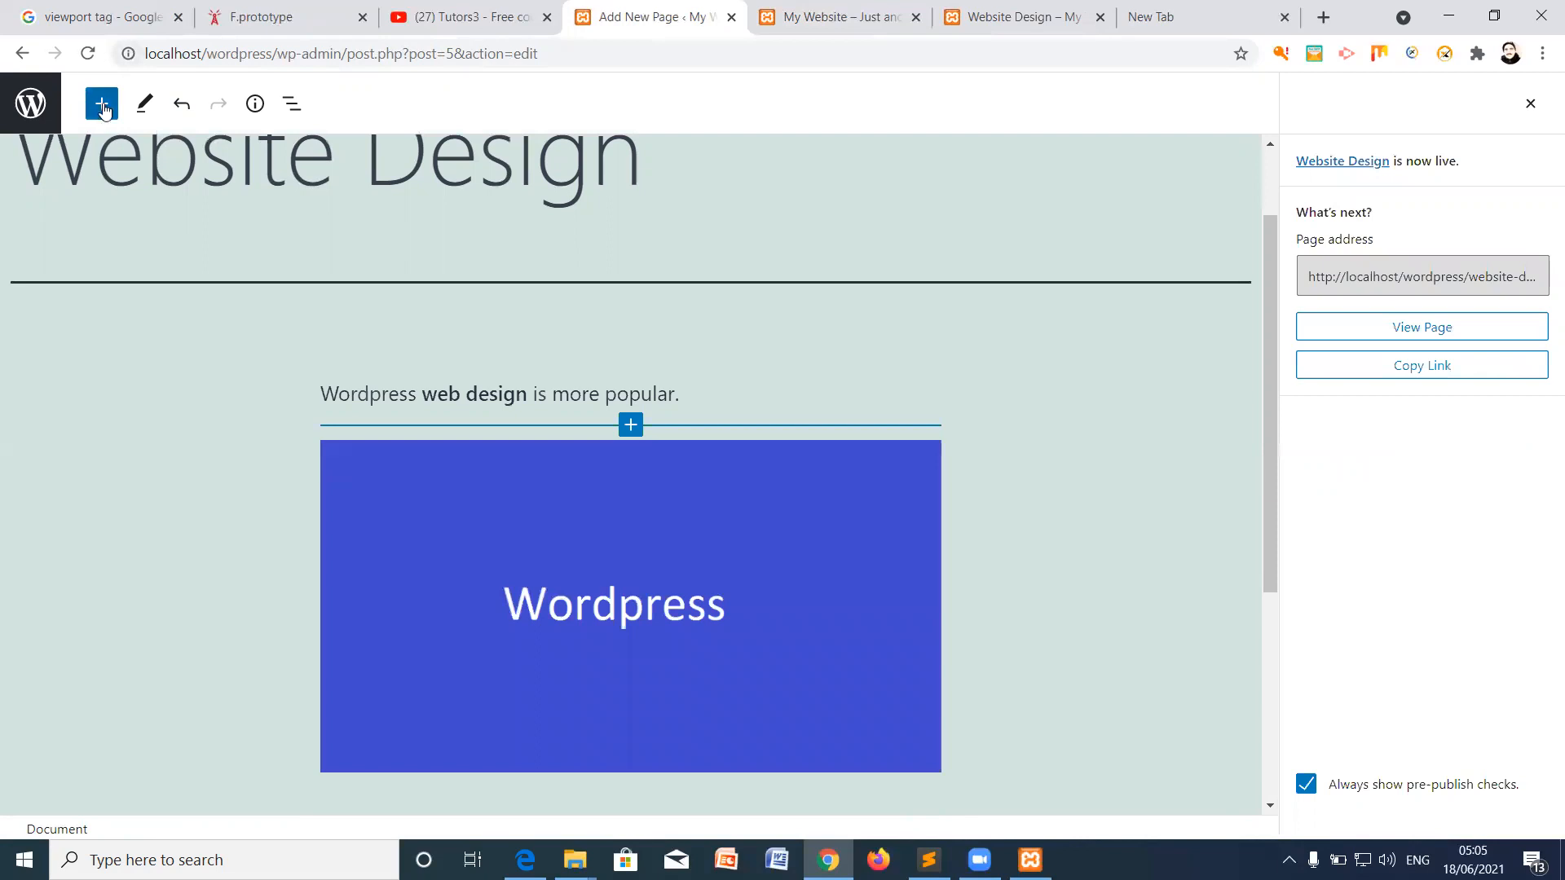
pyautogui.click(1531, 103)
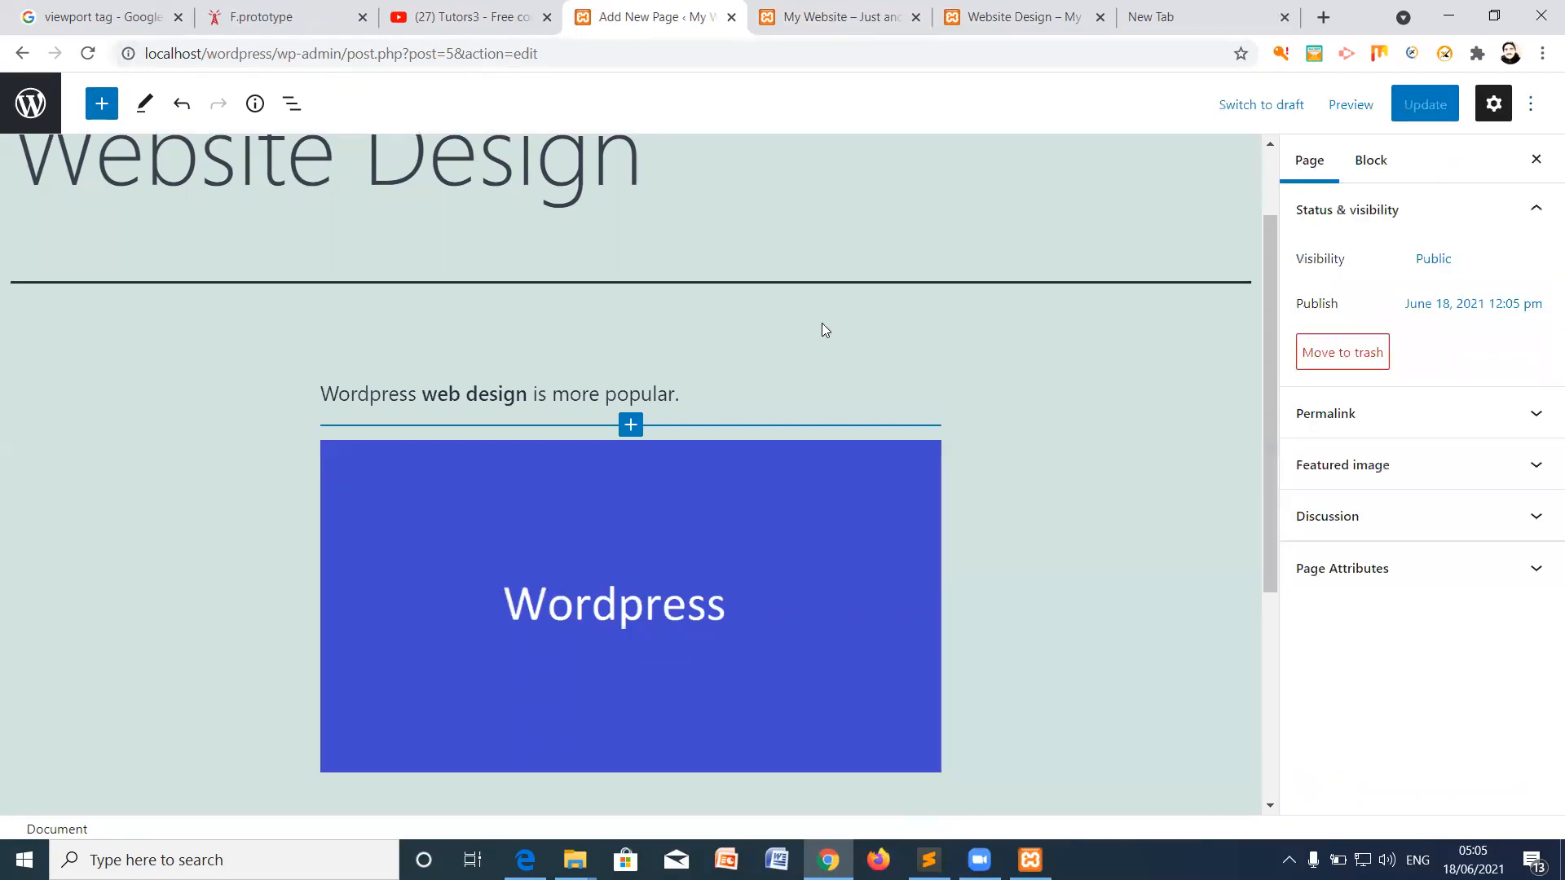
pyautogui.click(1495, 106)
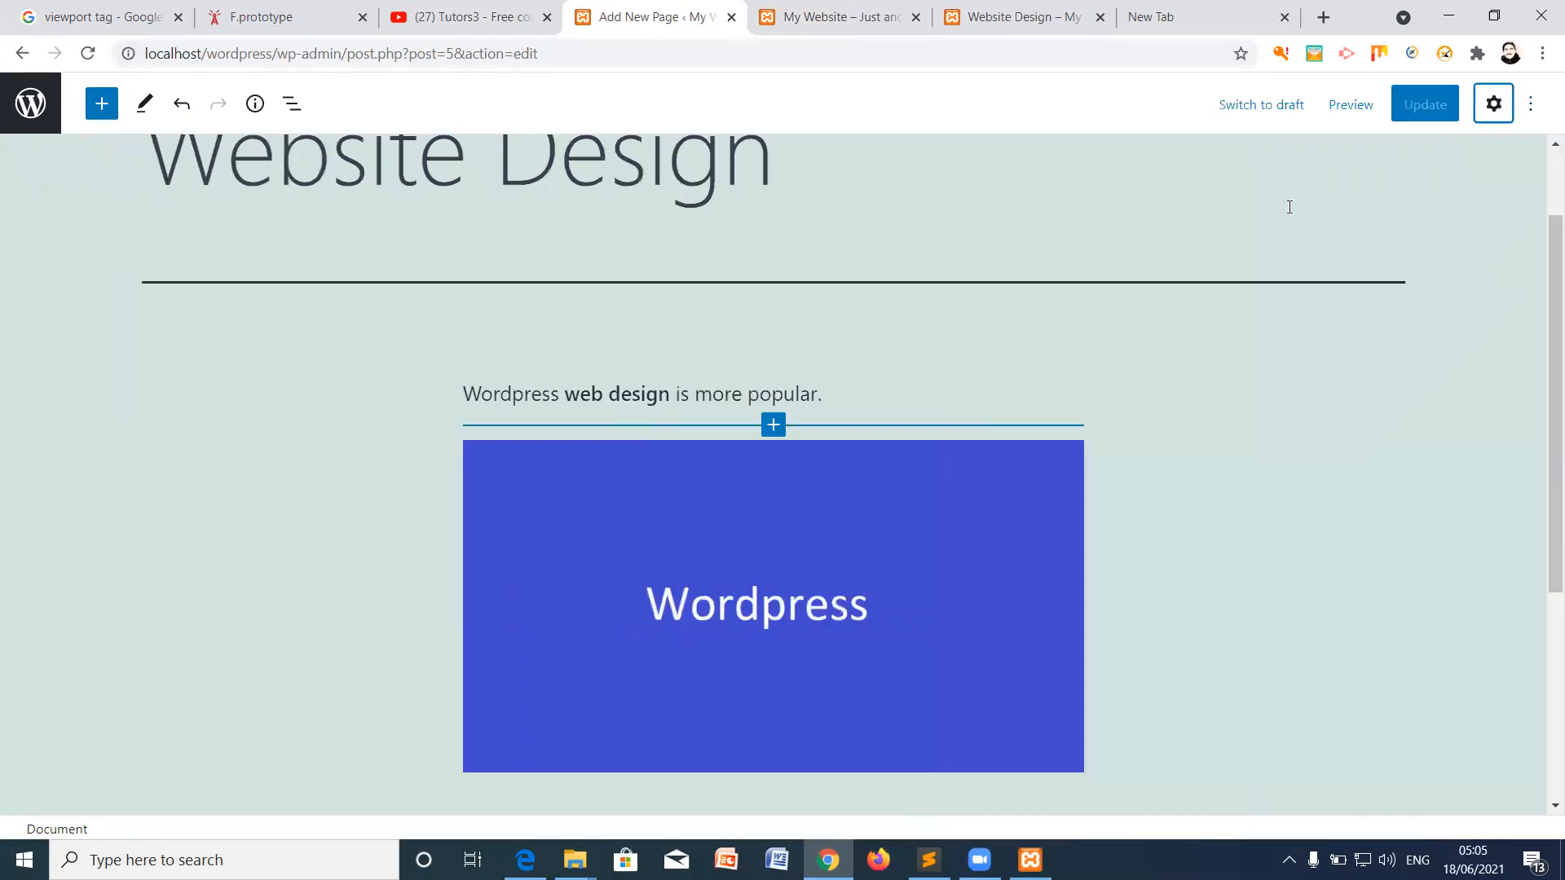
pyautogui.click(30, 102)
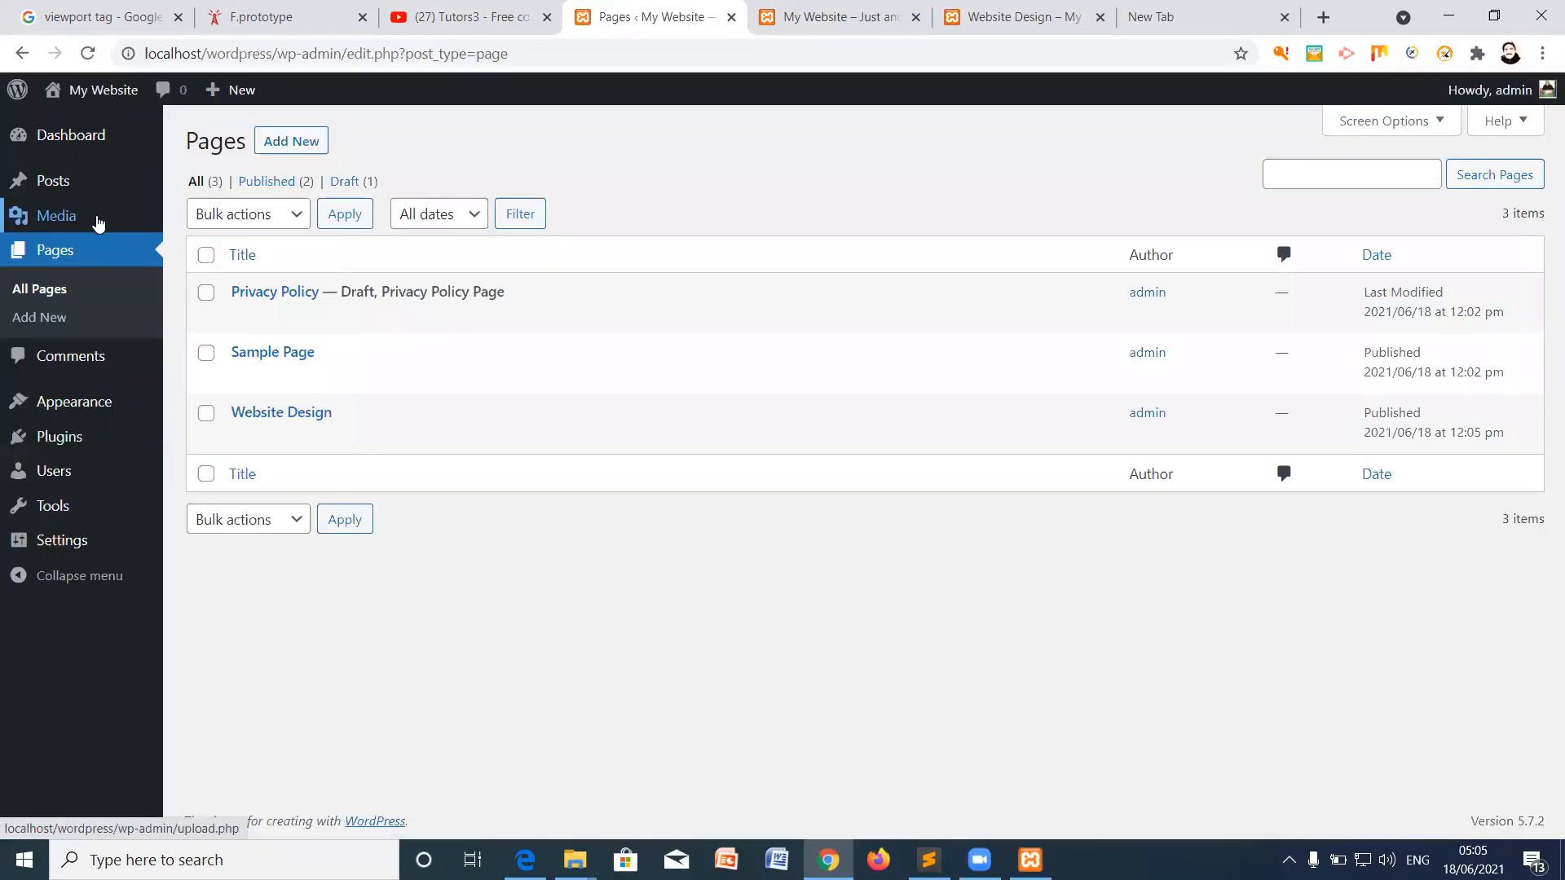
# Step: Create a 'Design' menu in the Primary location containing the Website Design page and save it
pyautogui.moveTo(61, 404)
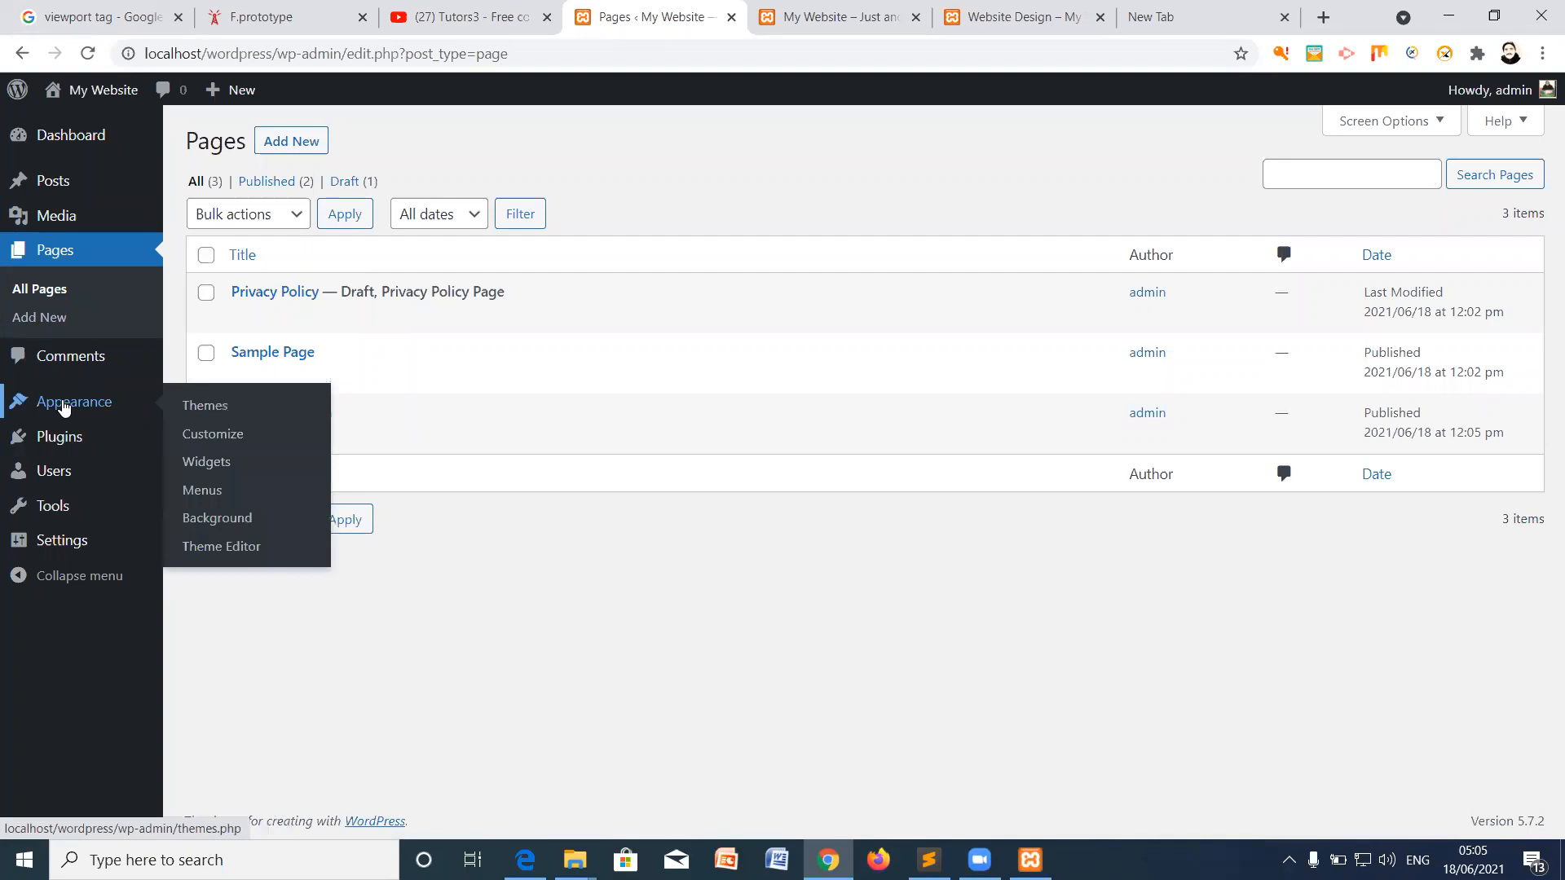
pyautogui.click(202, 492)
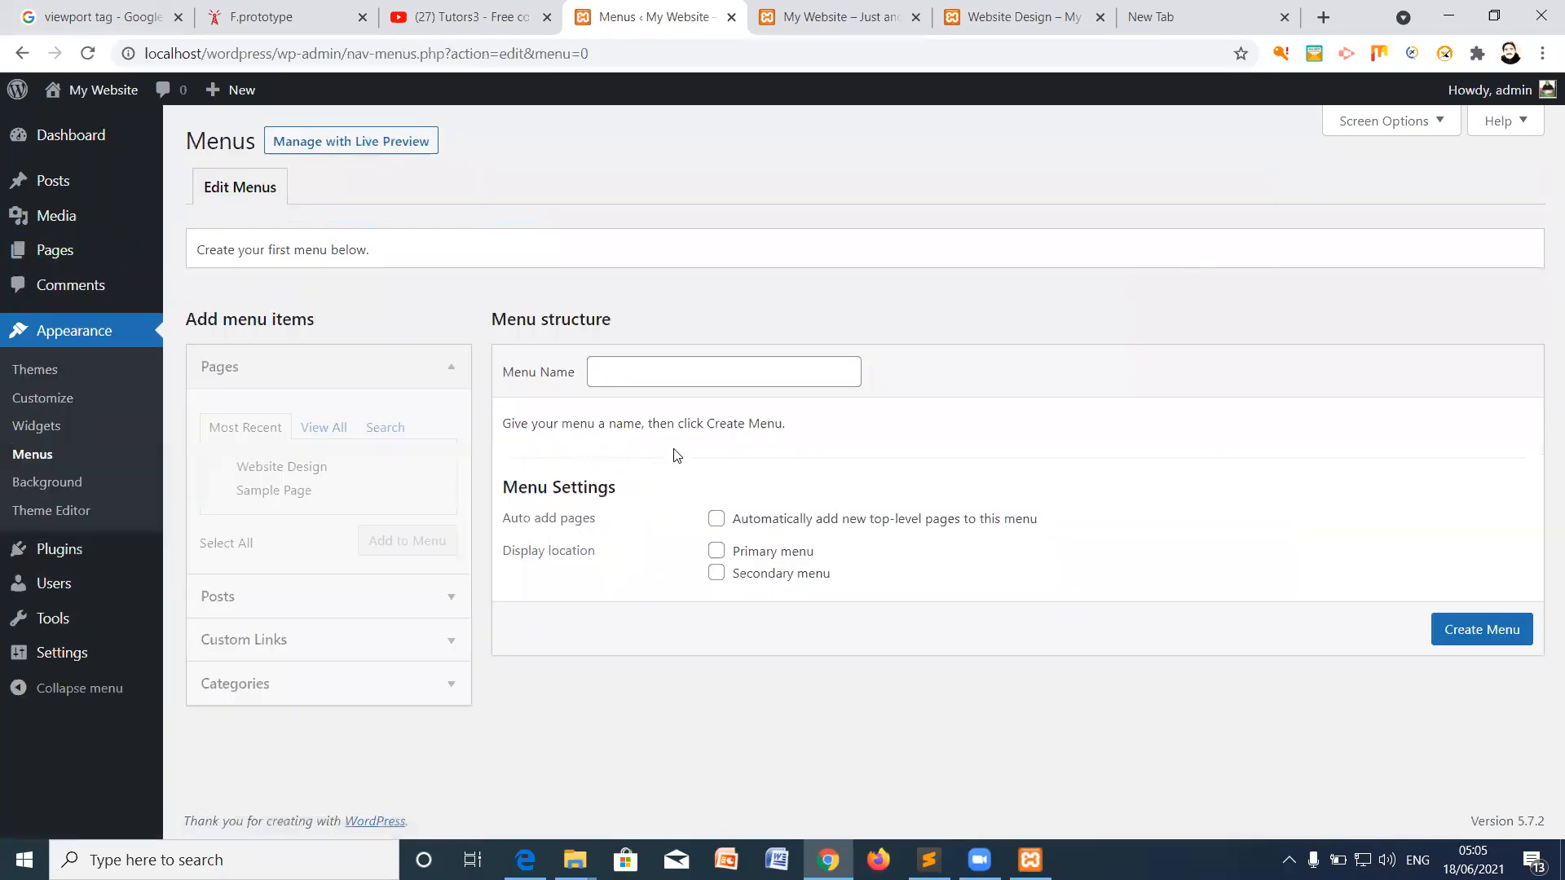
pyautogui.click(671, 376)
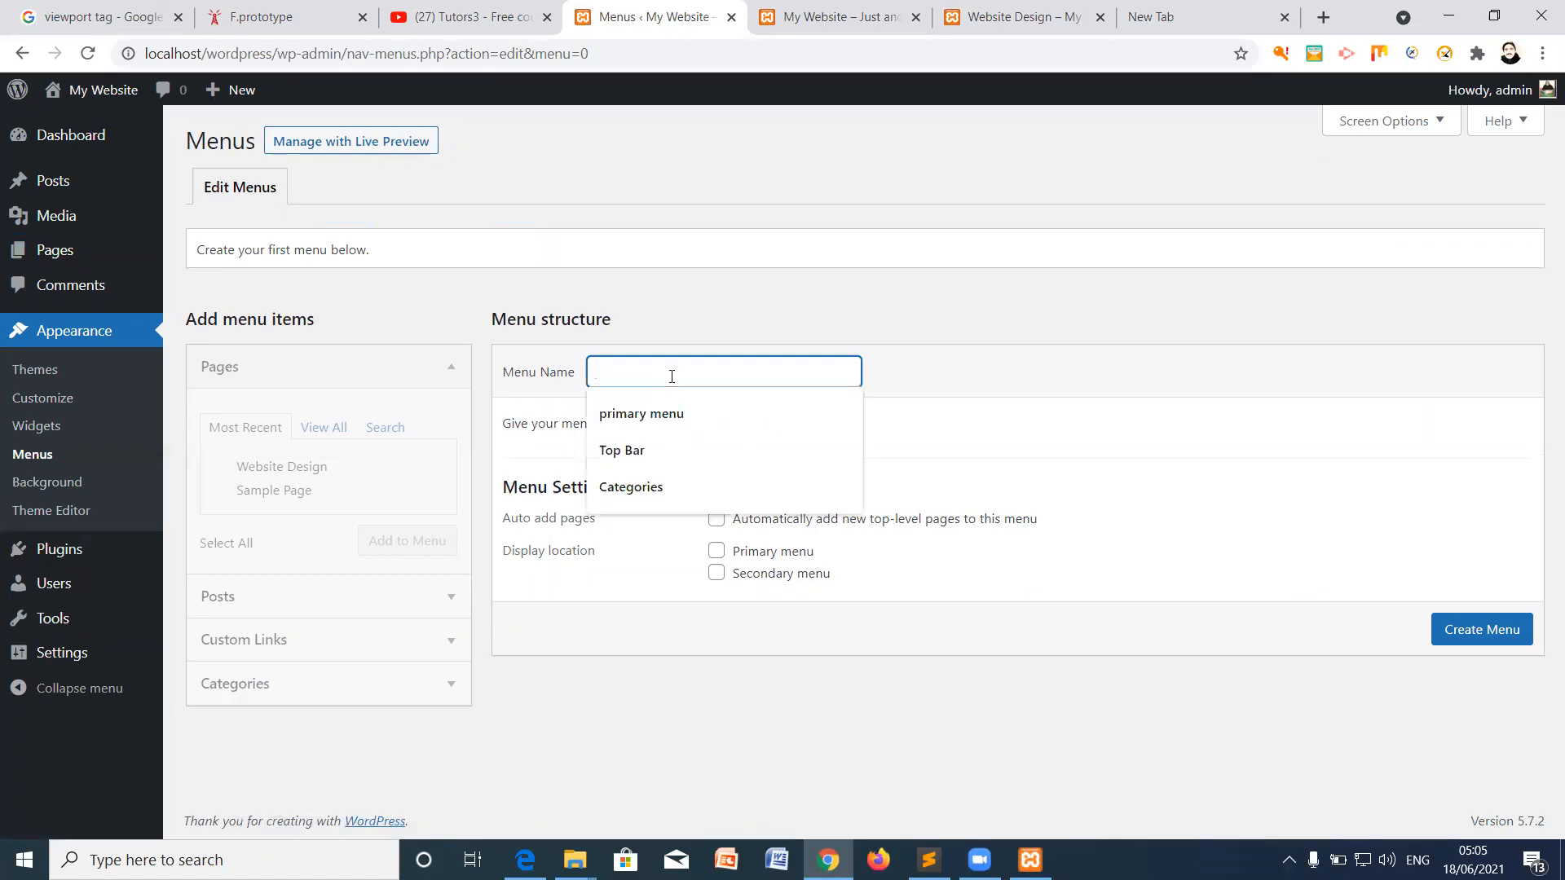
pyautogui.click(722, 416)
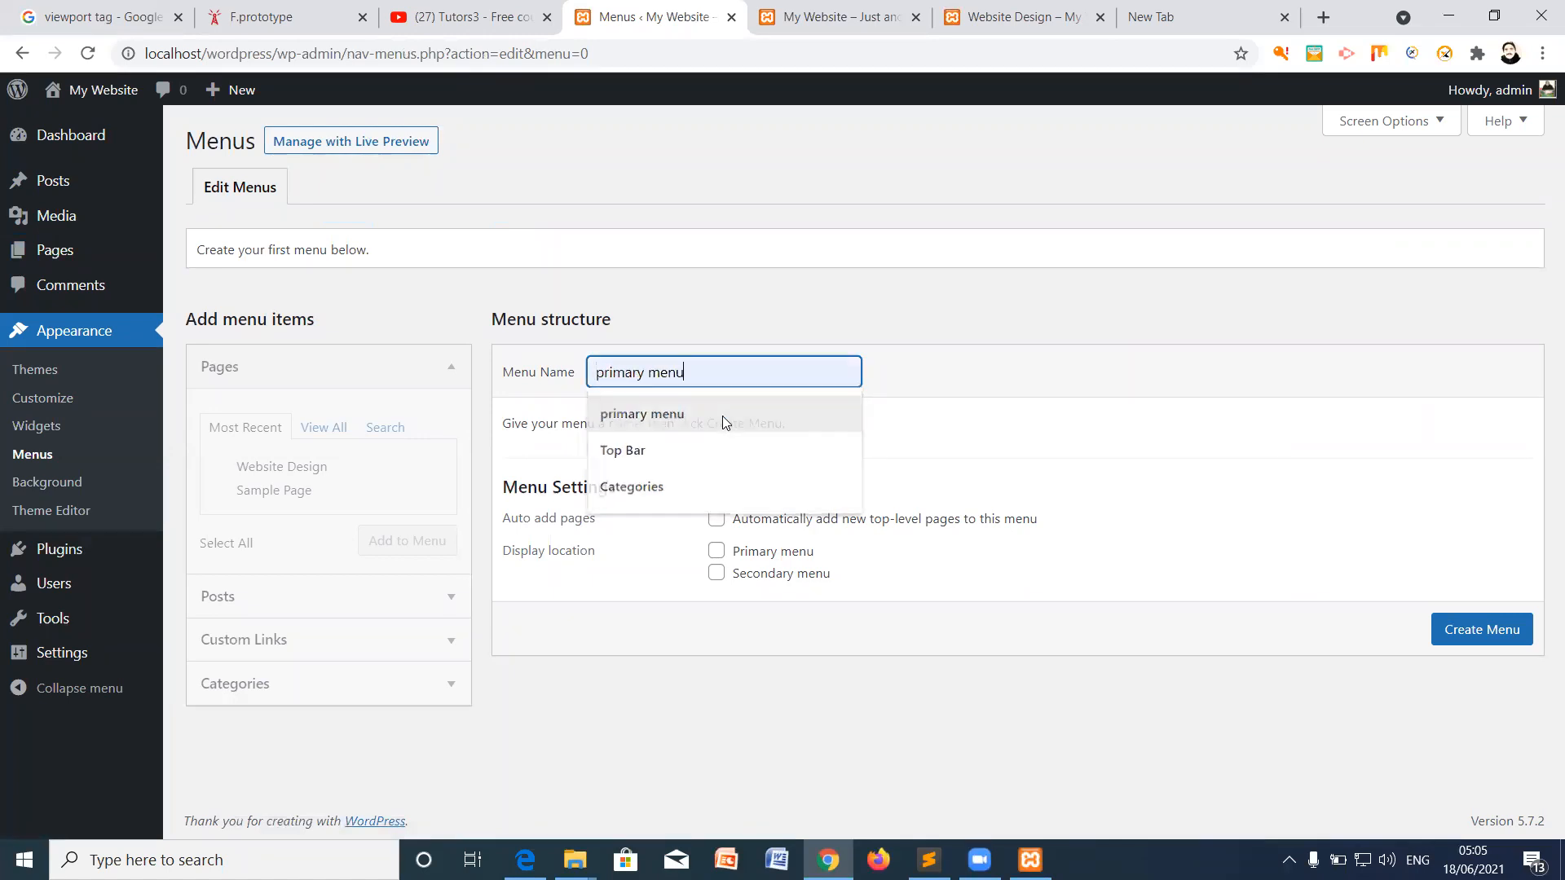
pyautogui.click(714, 553)
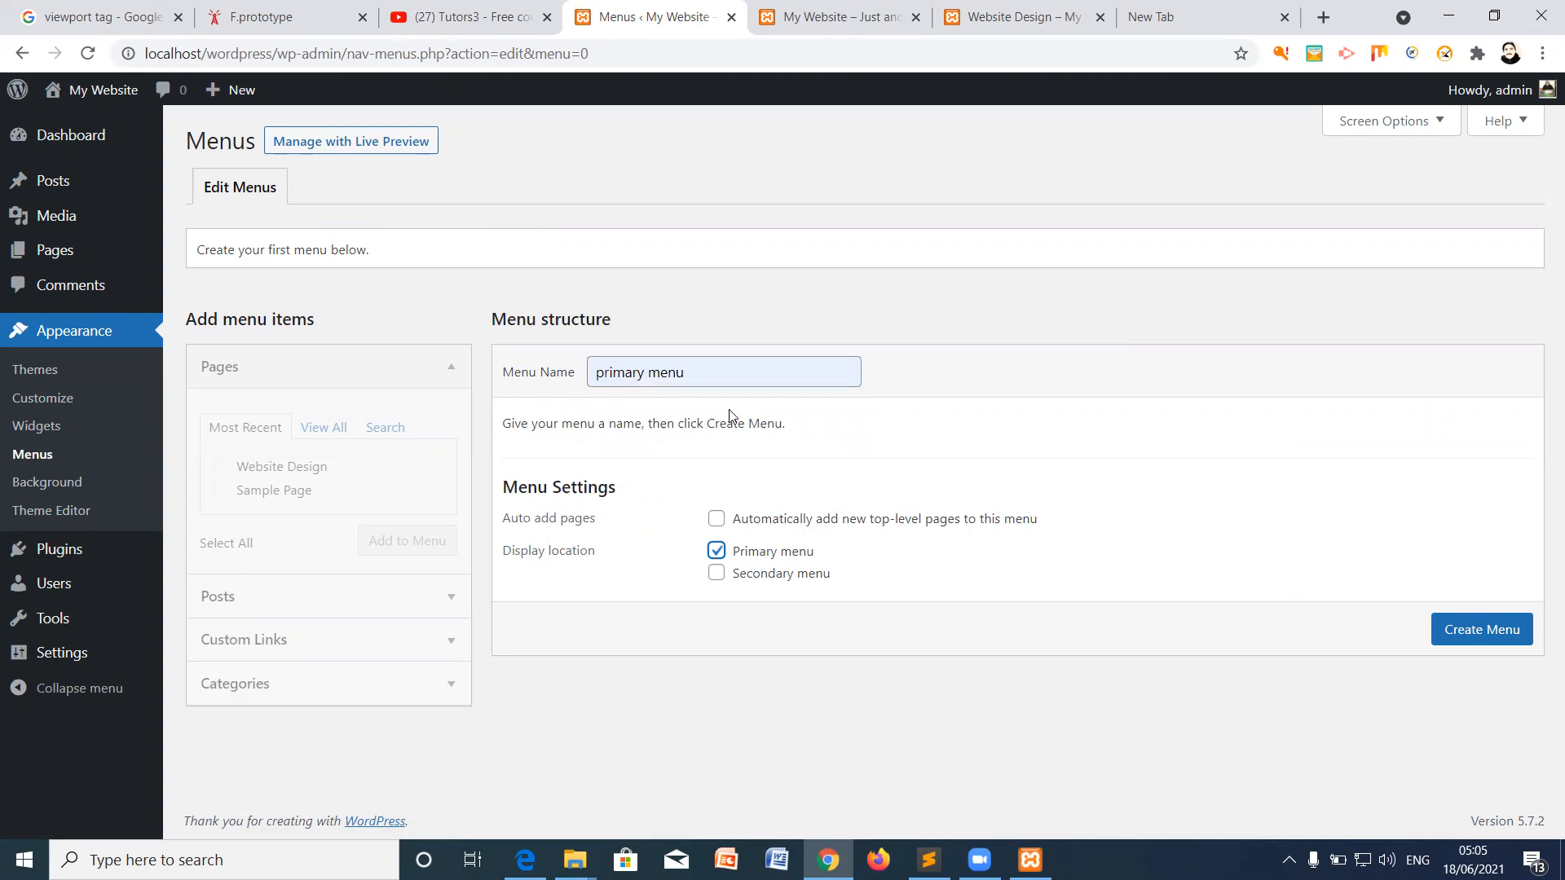
pyautogui.moveTo(718, 382); pyautogui.dragTo(546, 387)
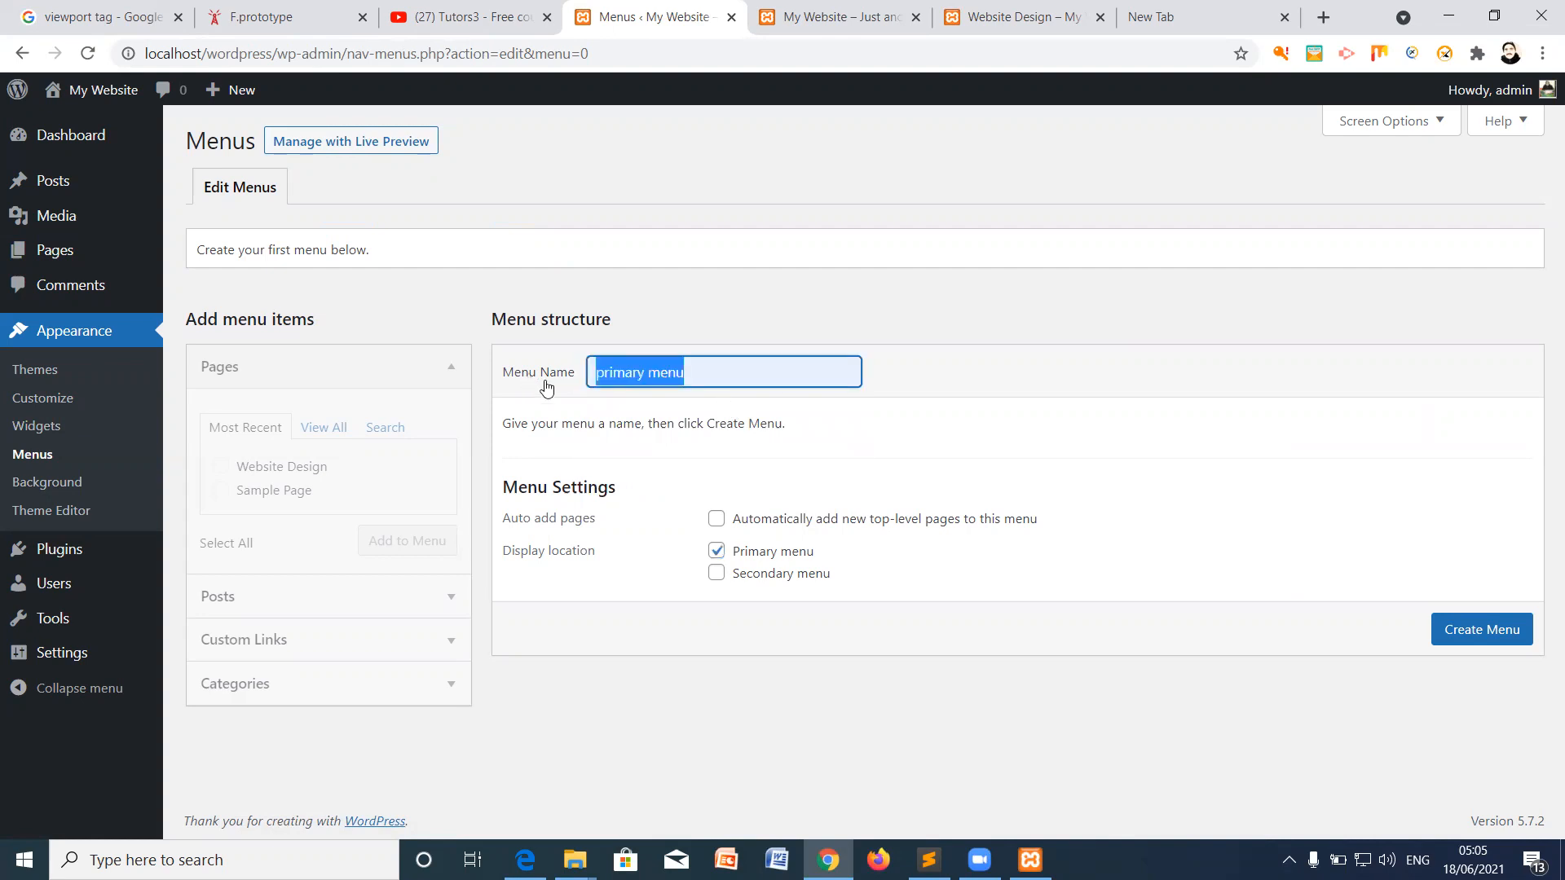
pyautogui.write('Design')
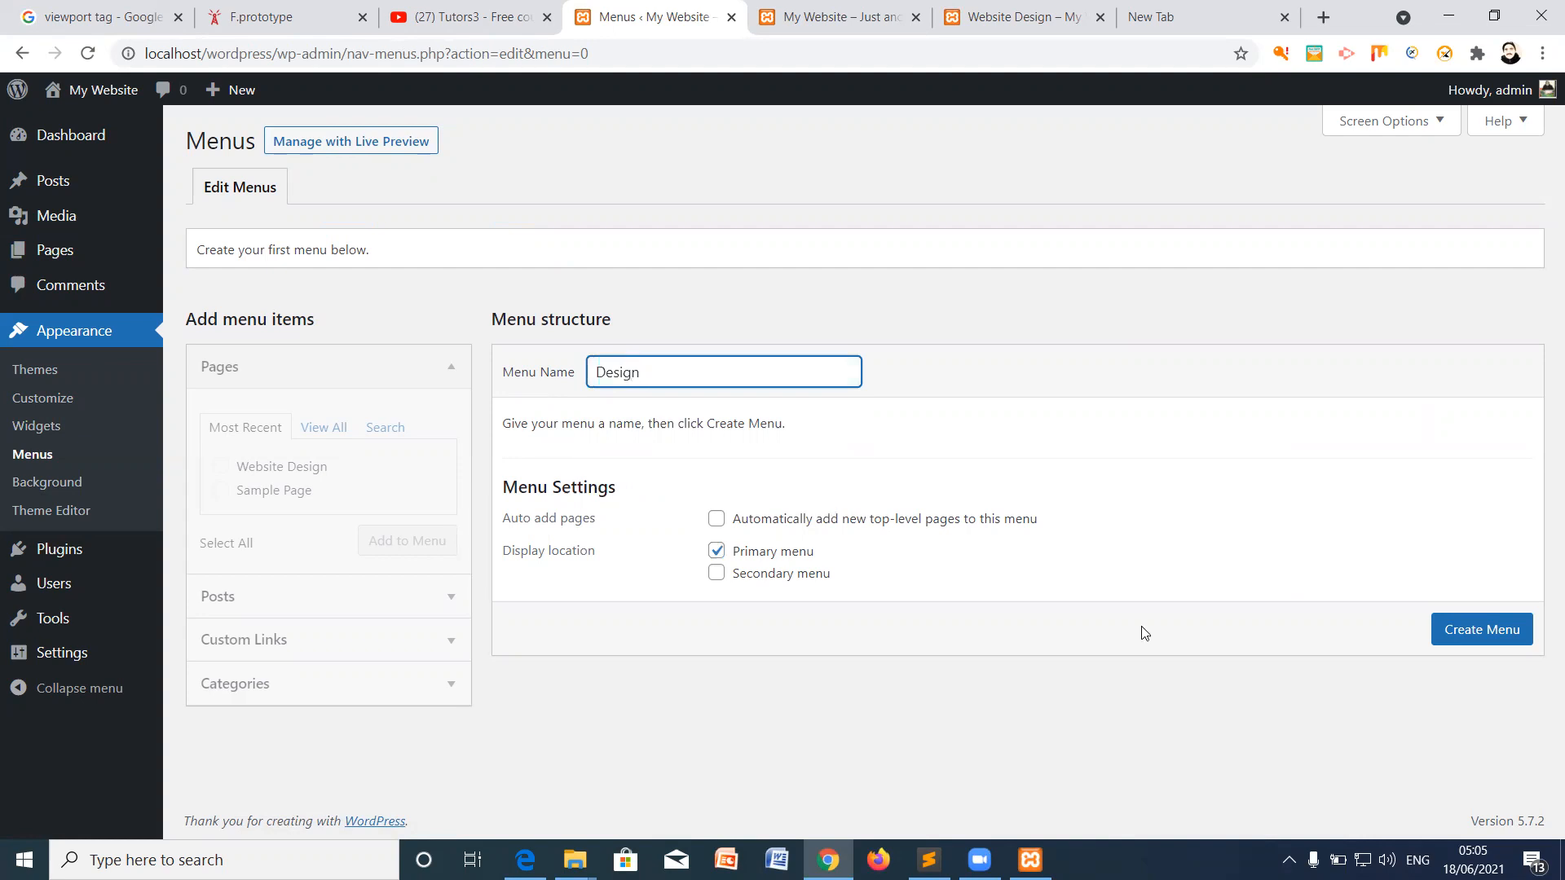
pyautogui.click(1455, 637)
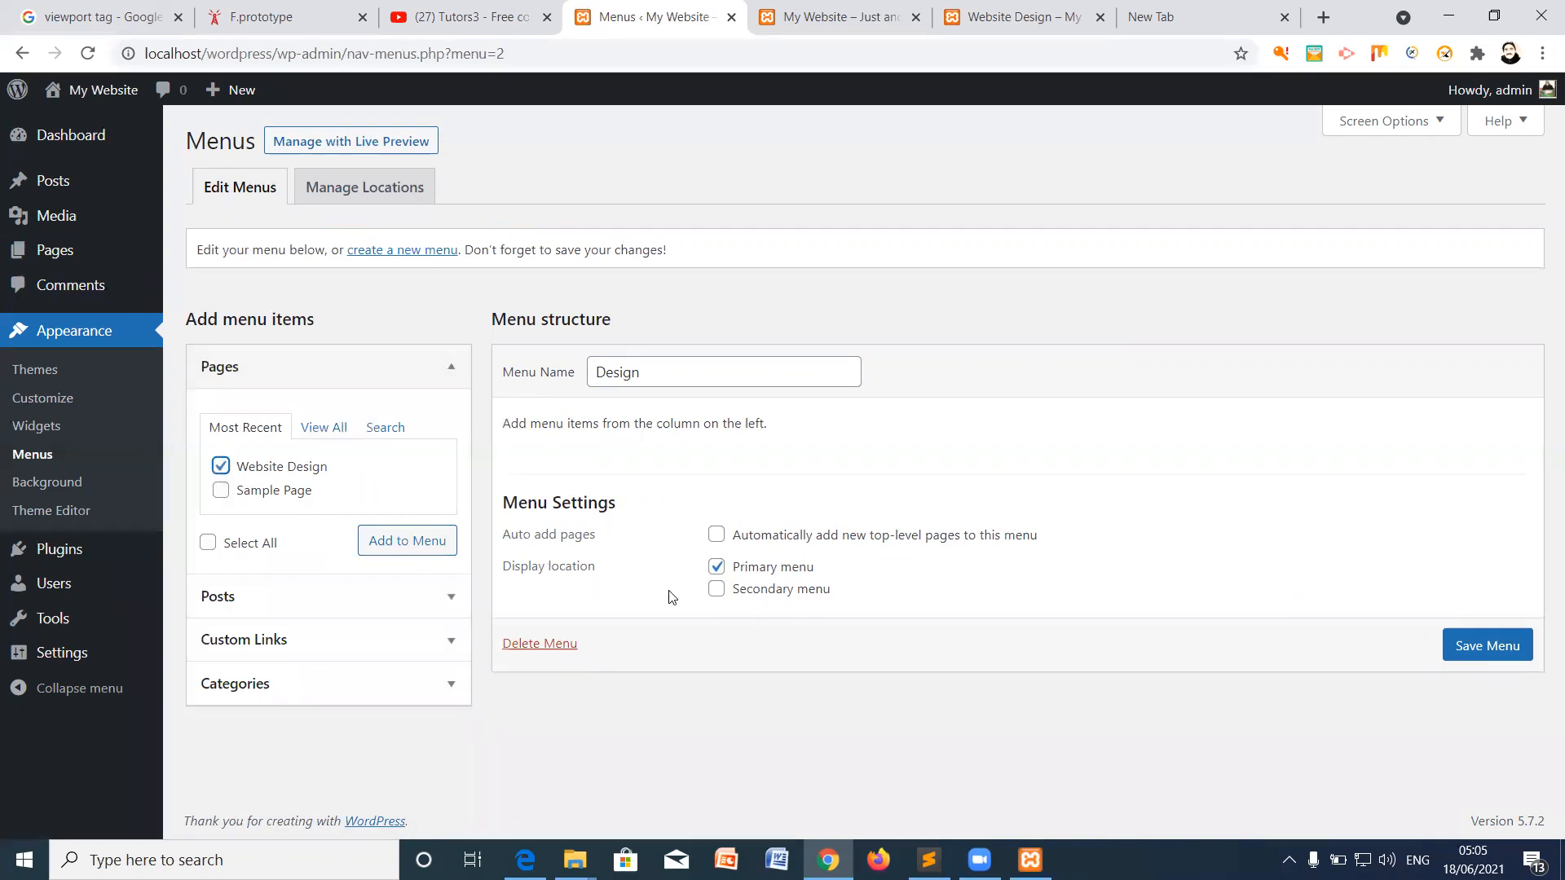
pyautogui.click(430, 551)
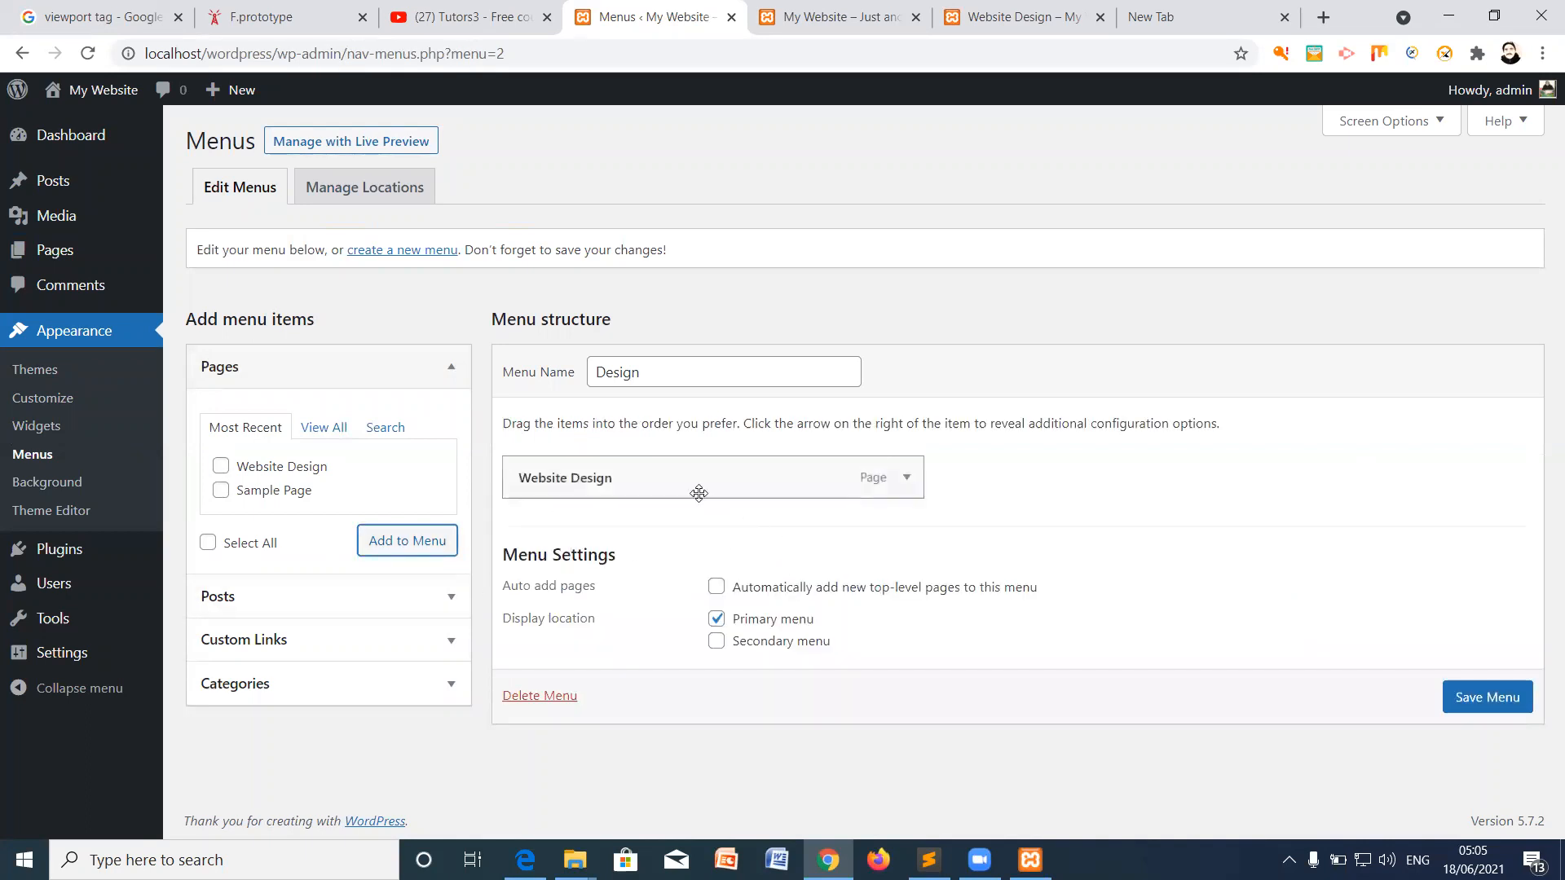
pyautogui.click(1487, 698)
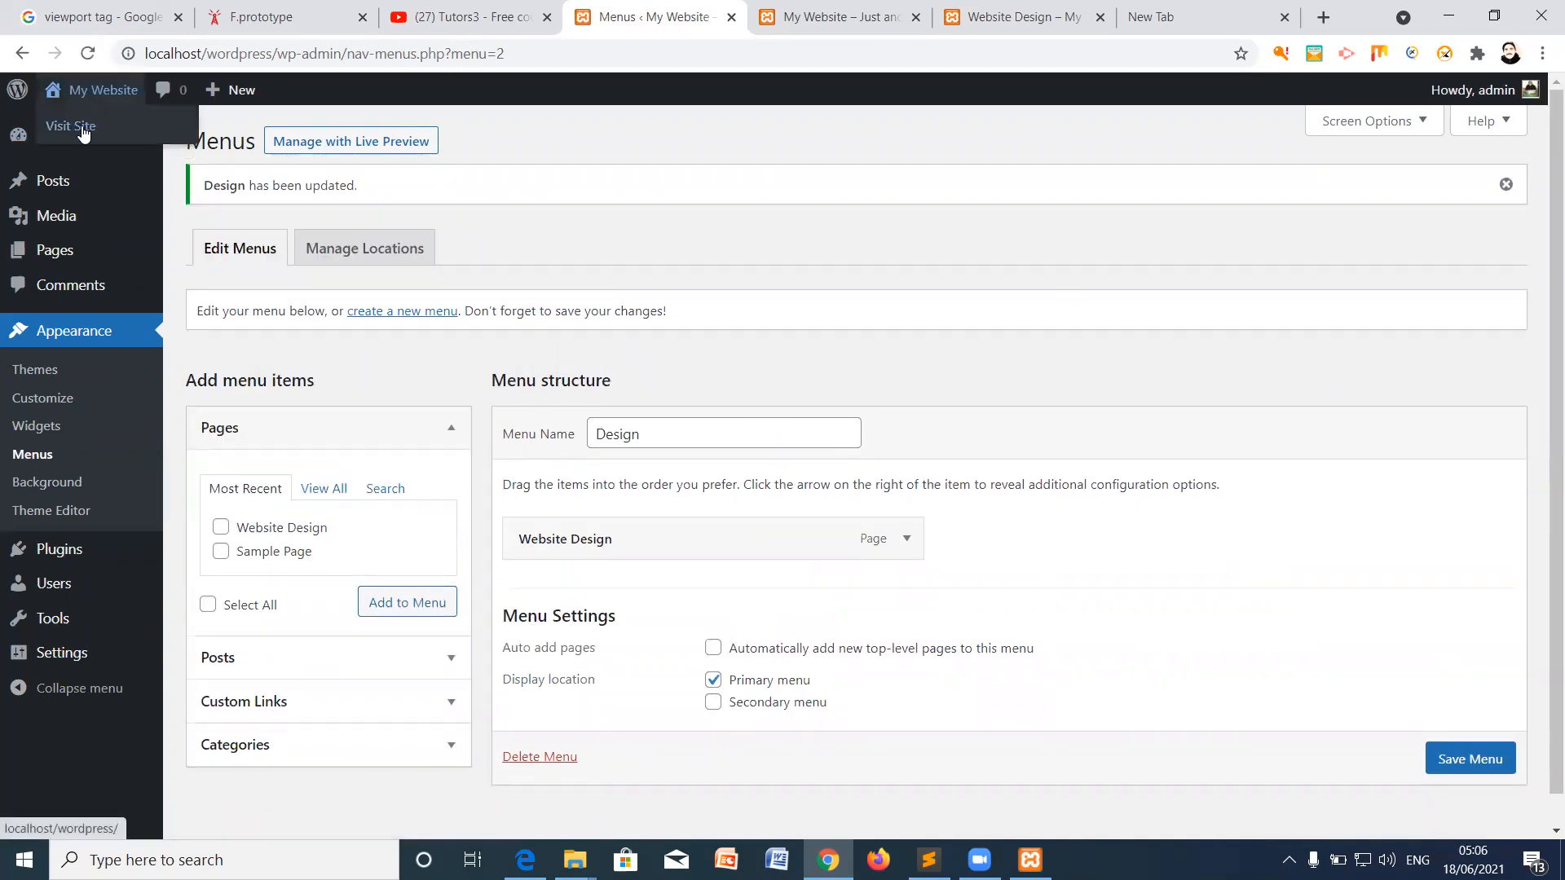
# Step: Check the new menu on the live site in a new tab, then go to Pages
pyautogui.rightClick(81, 129)
pyautogui.click(130, 147)
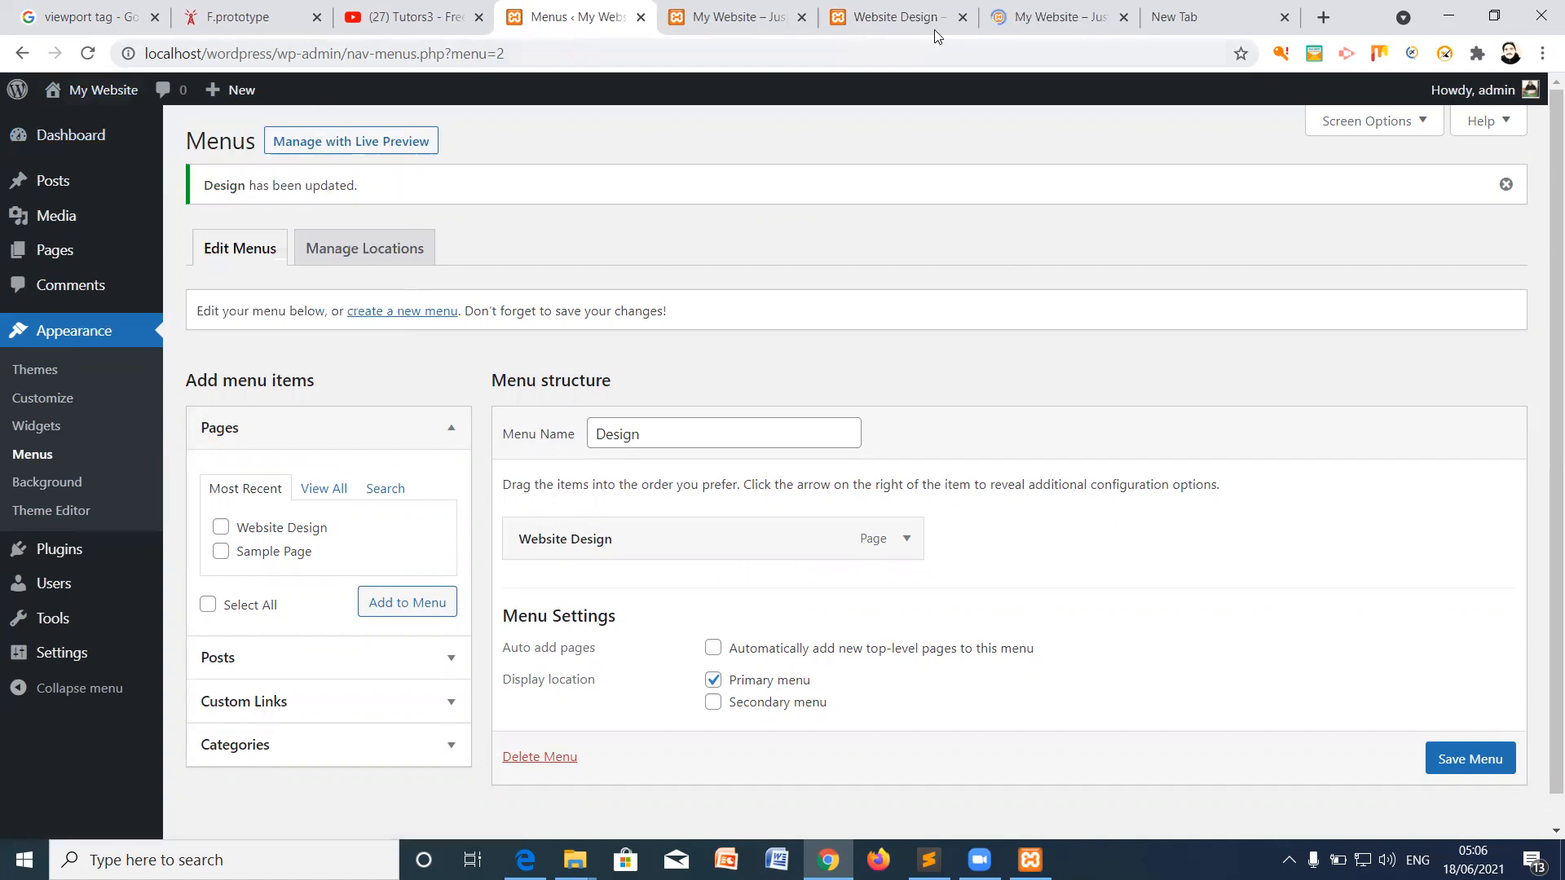
pyautogui.click(1044, 18)
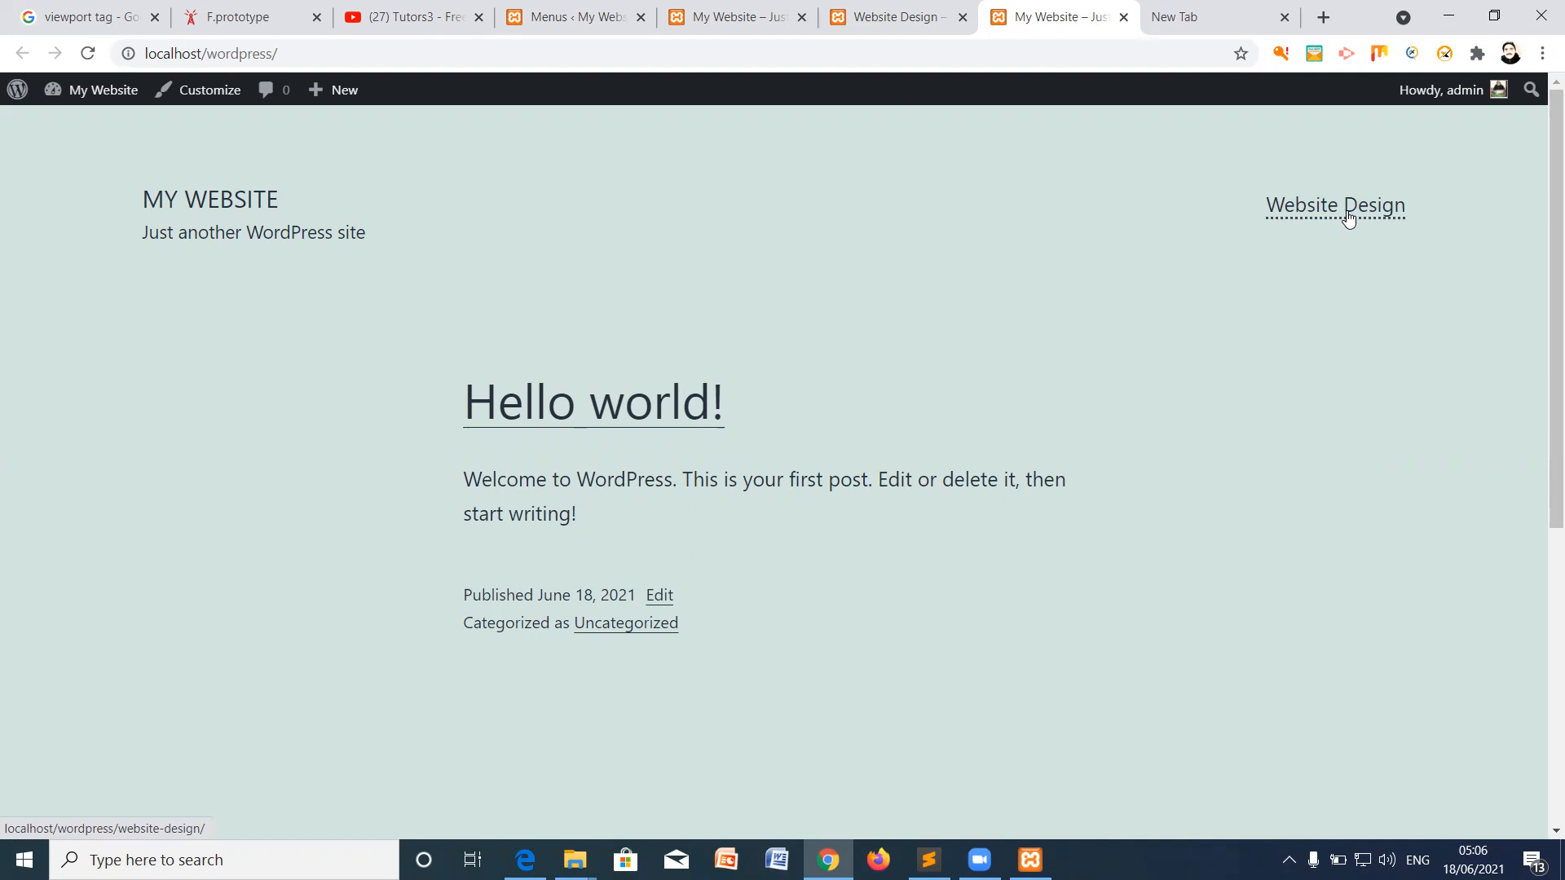
pyautogui.click(571, 19)
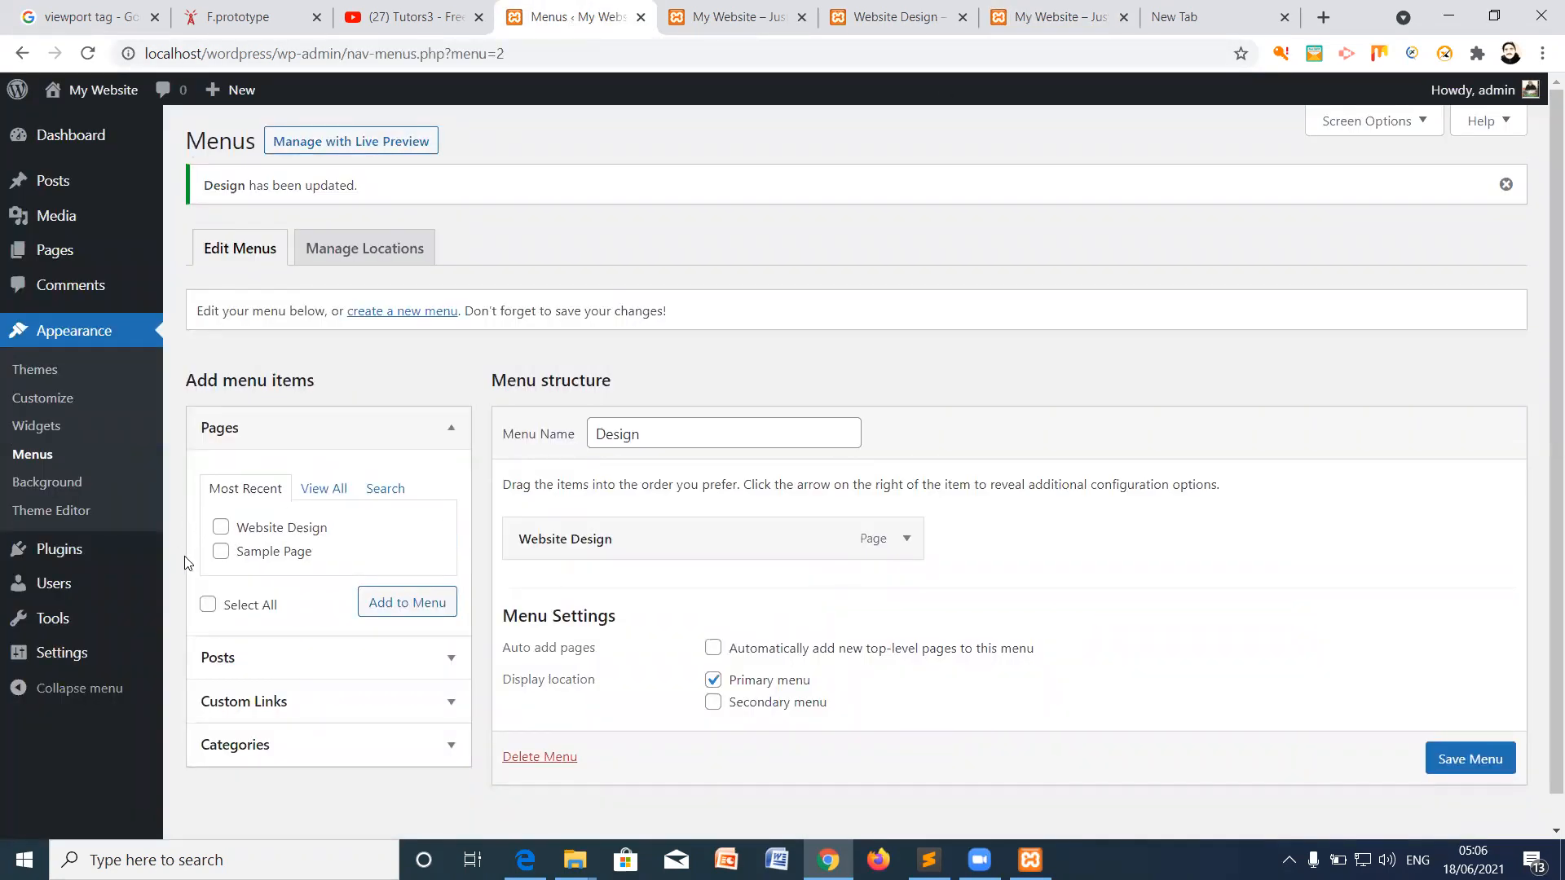
pyautogui.click(59, 250)
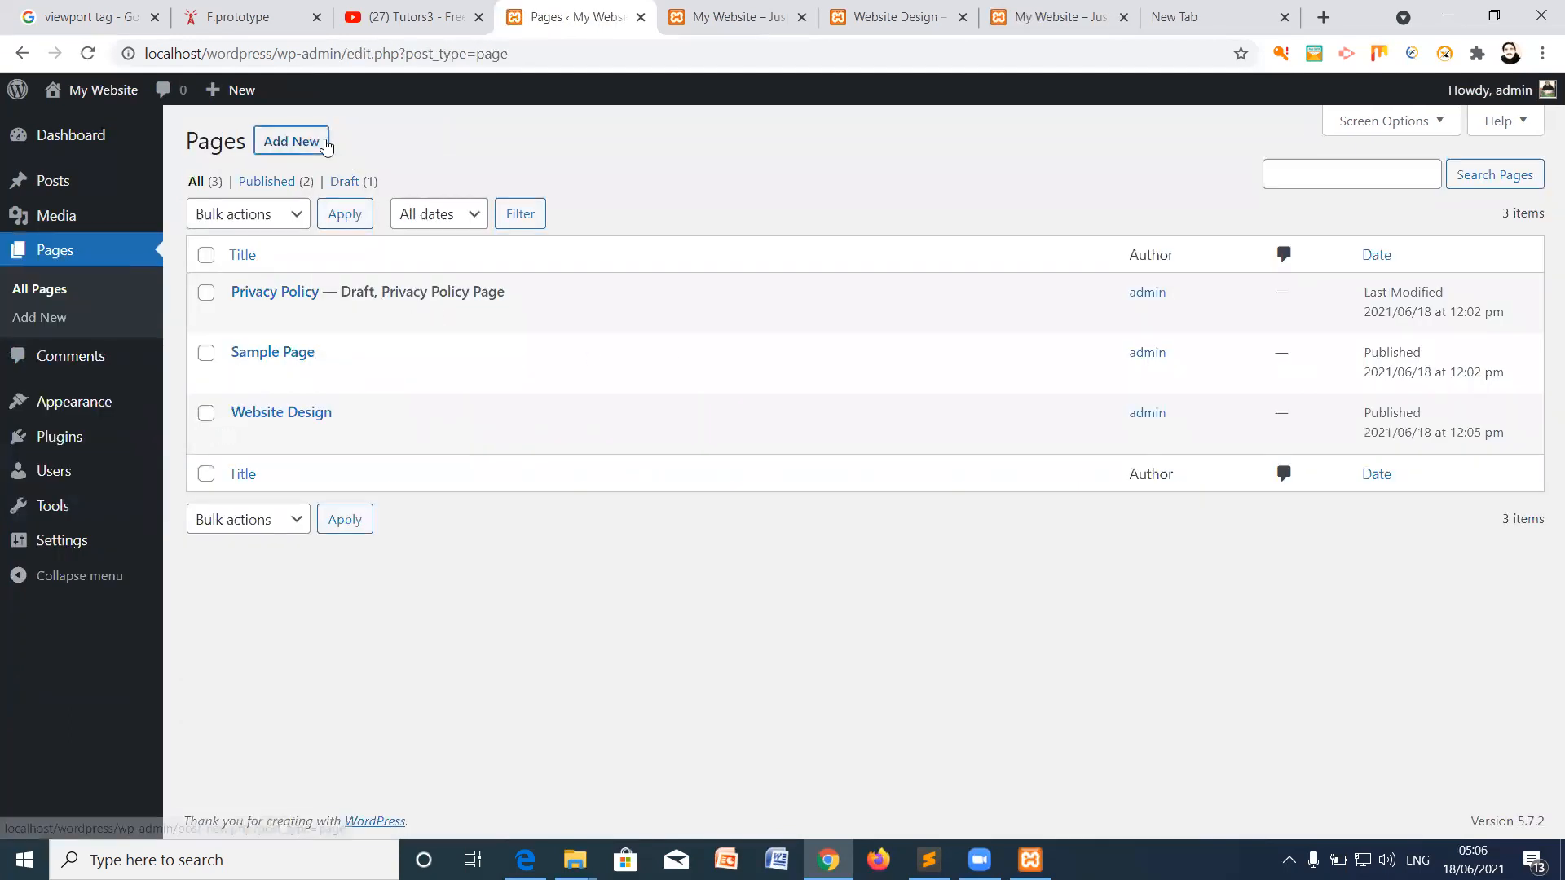
# Step: Create the 'HTML' page with the paragraph 'This is markup language.' and publish it
pyautogui.click(326, 145)
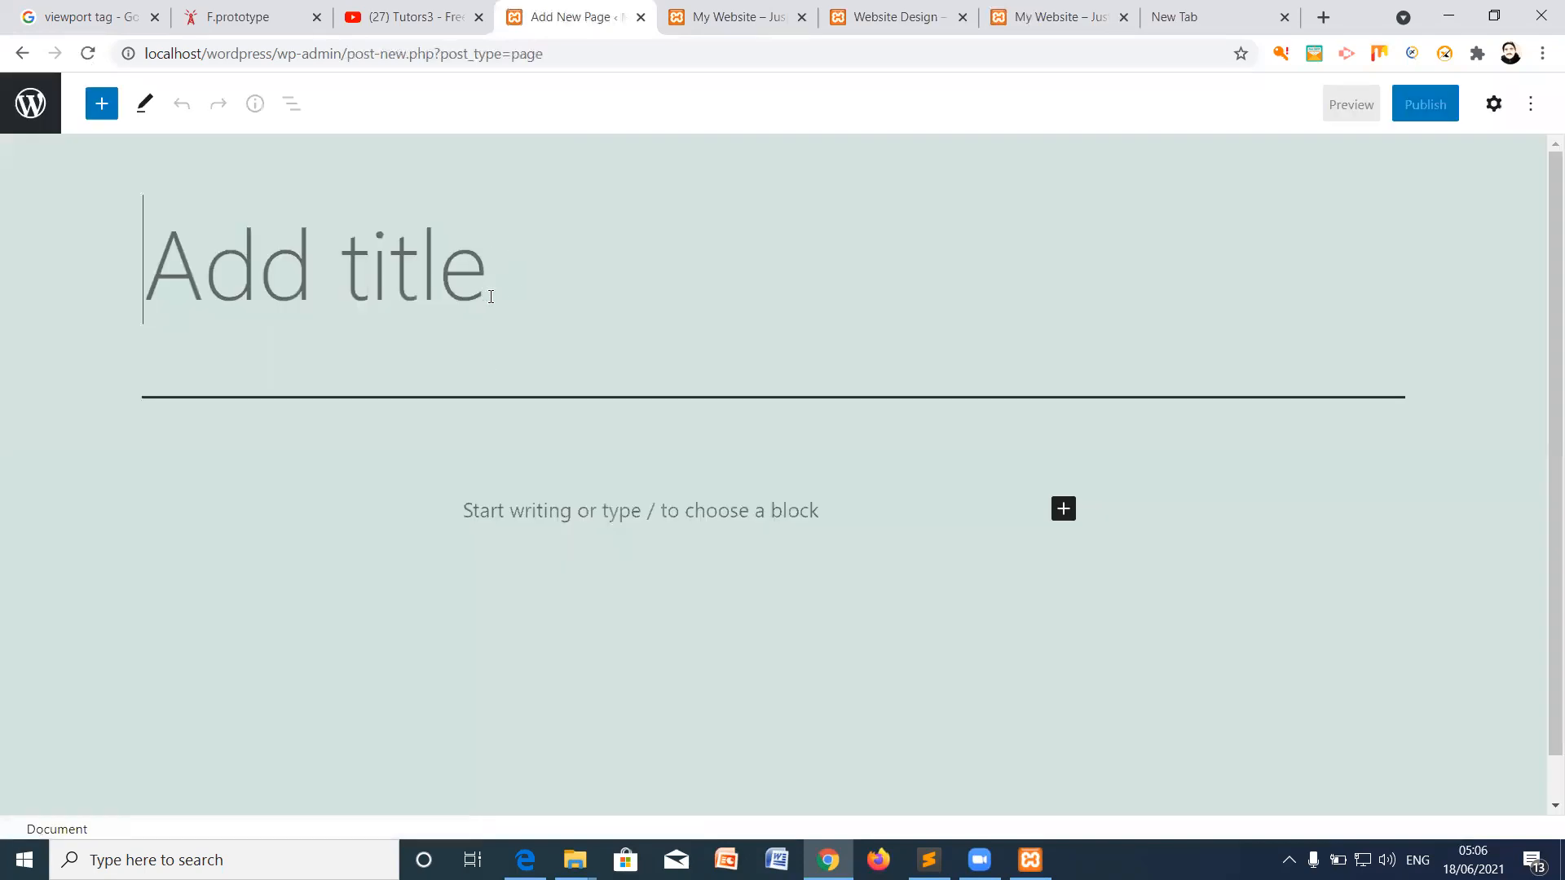
pyautogui.write('HTML')
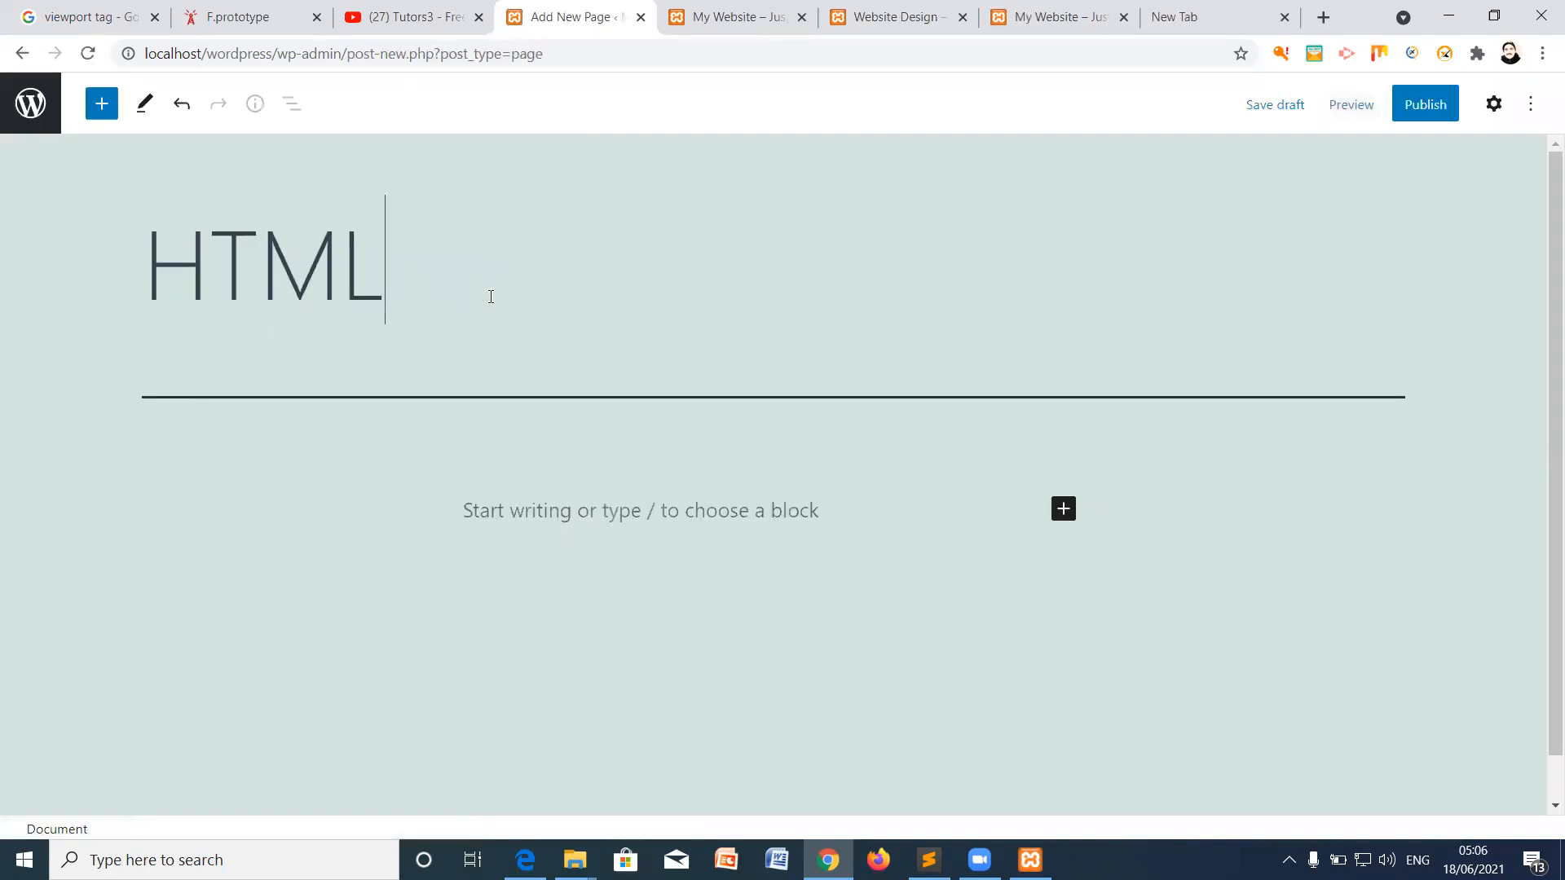
pyautogui.click(493, 493)
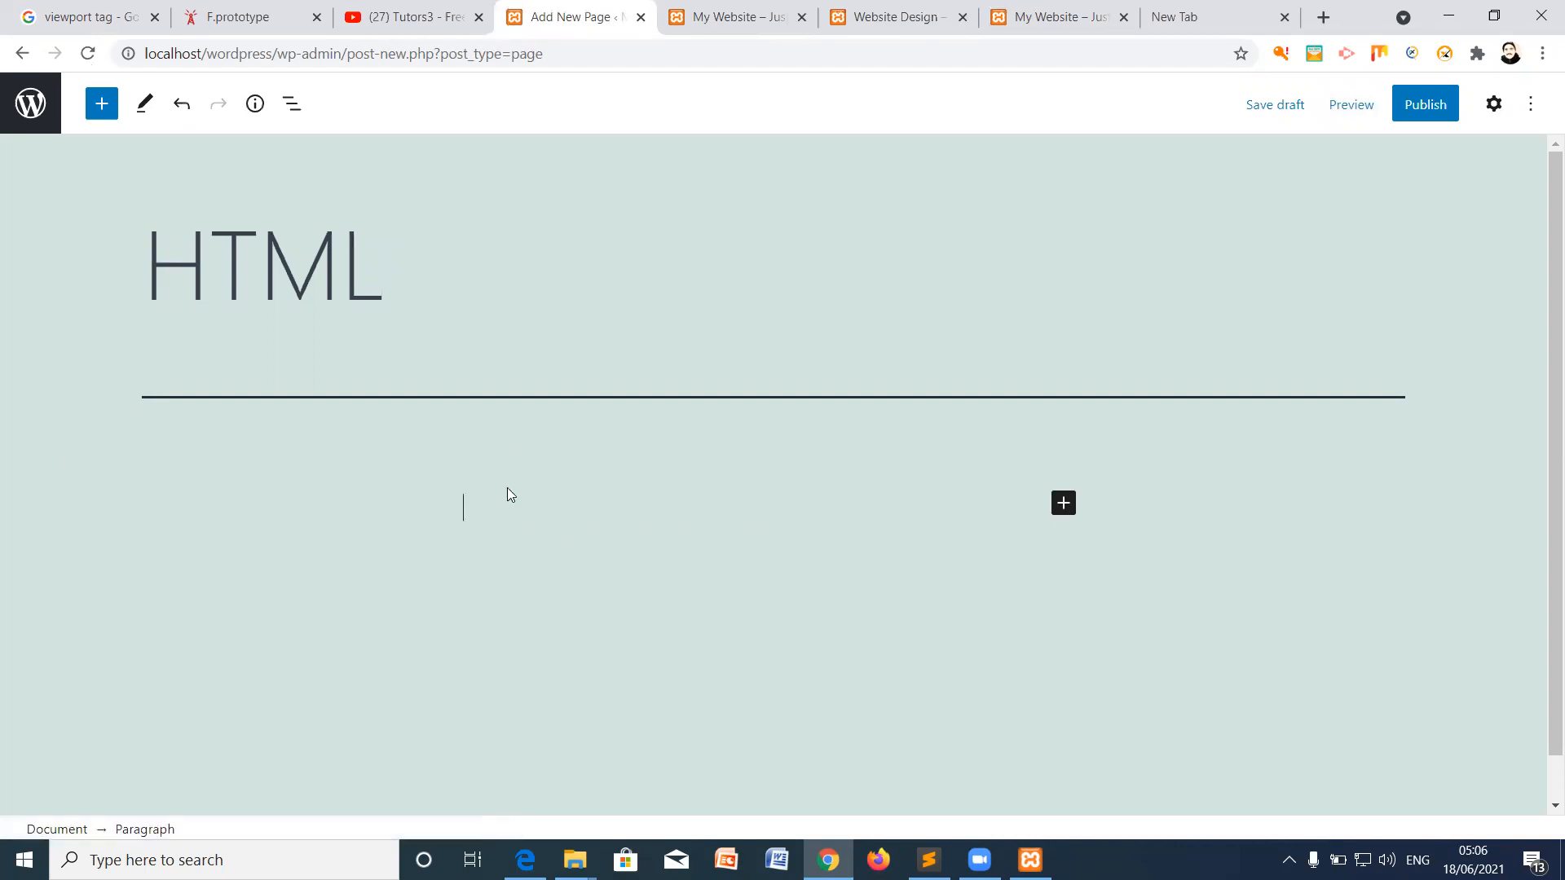
pyautogui.write('This is markup')
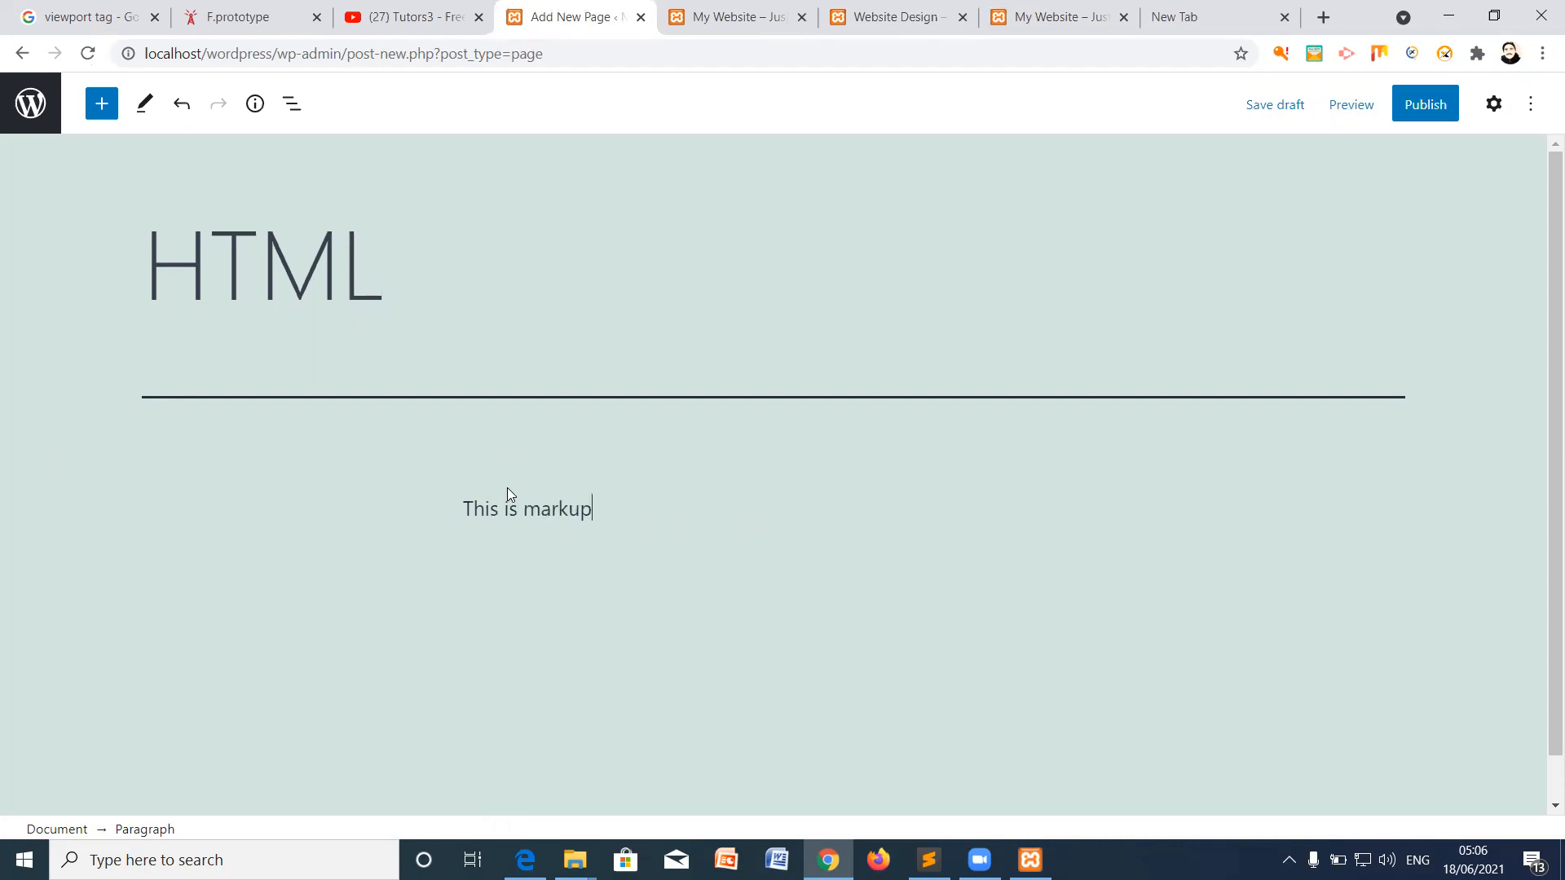
pyautogui.write(' language.')
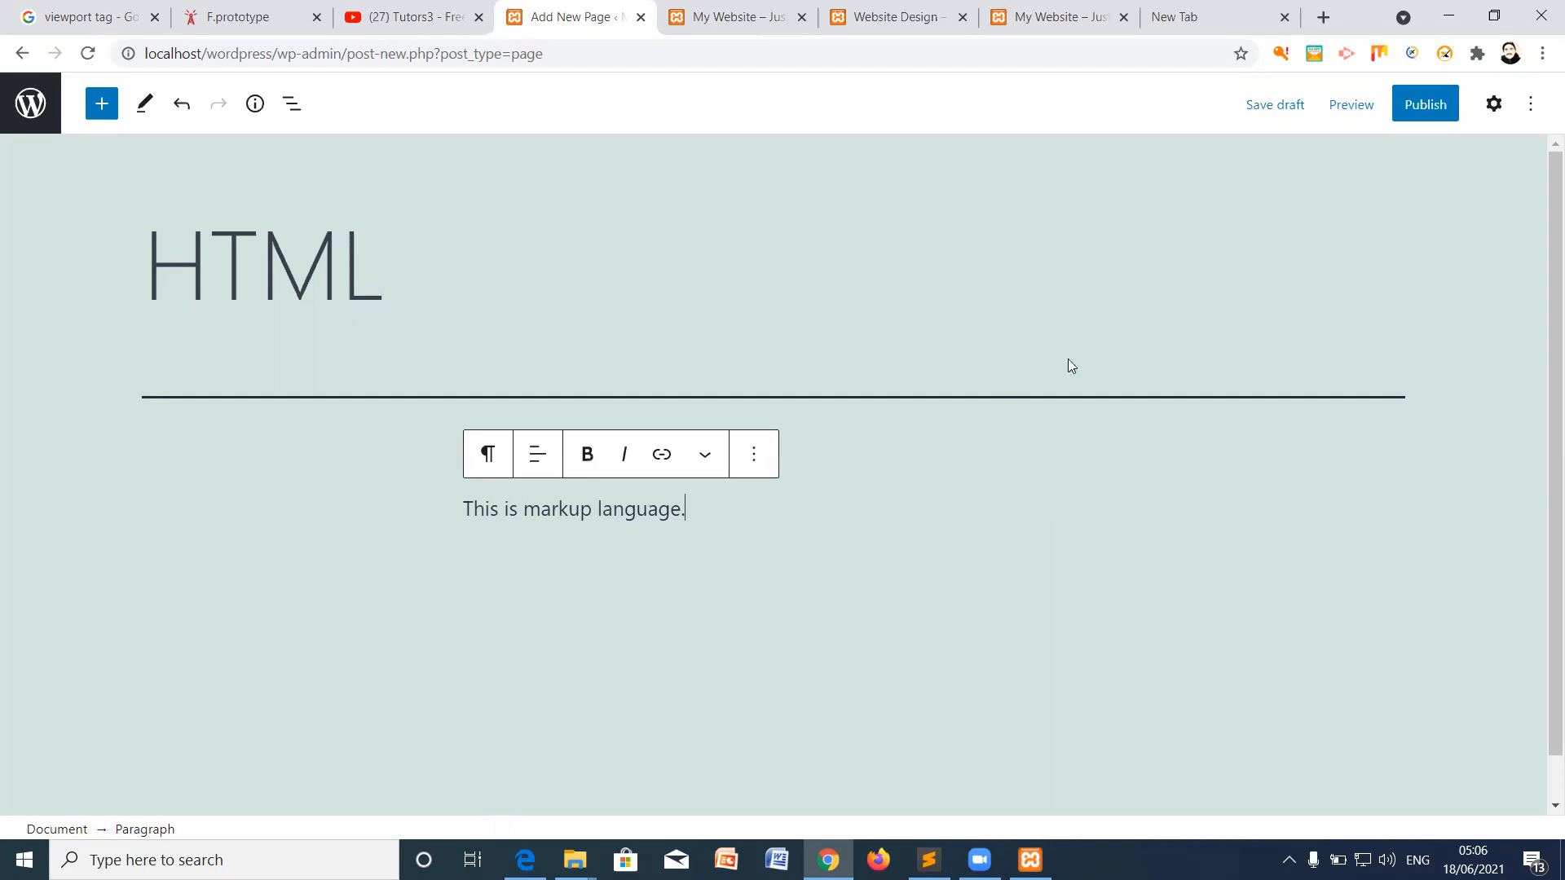
pyautogui.click(1426, 106)
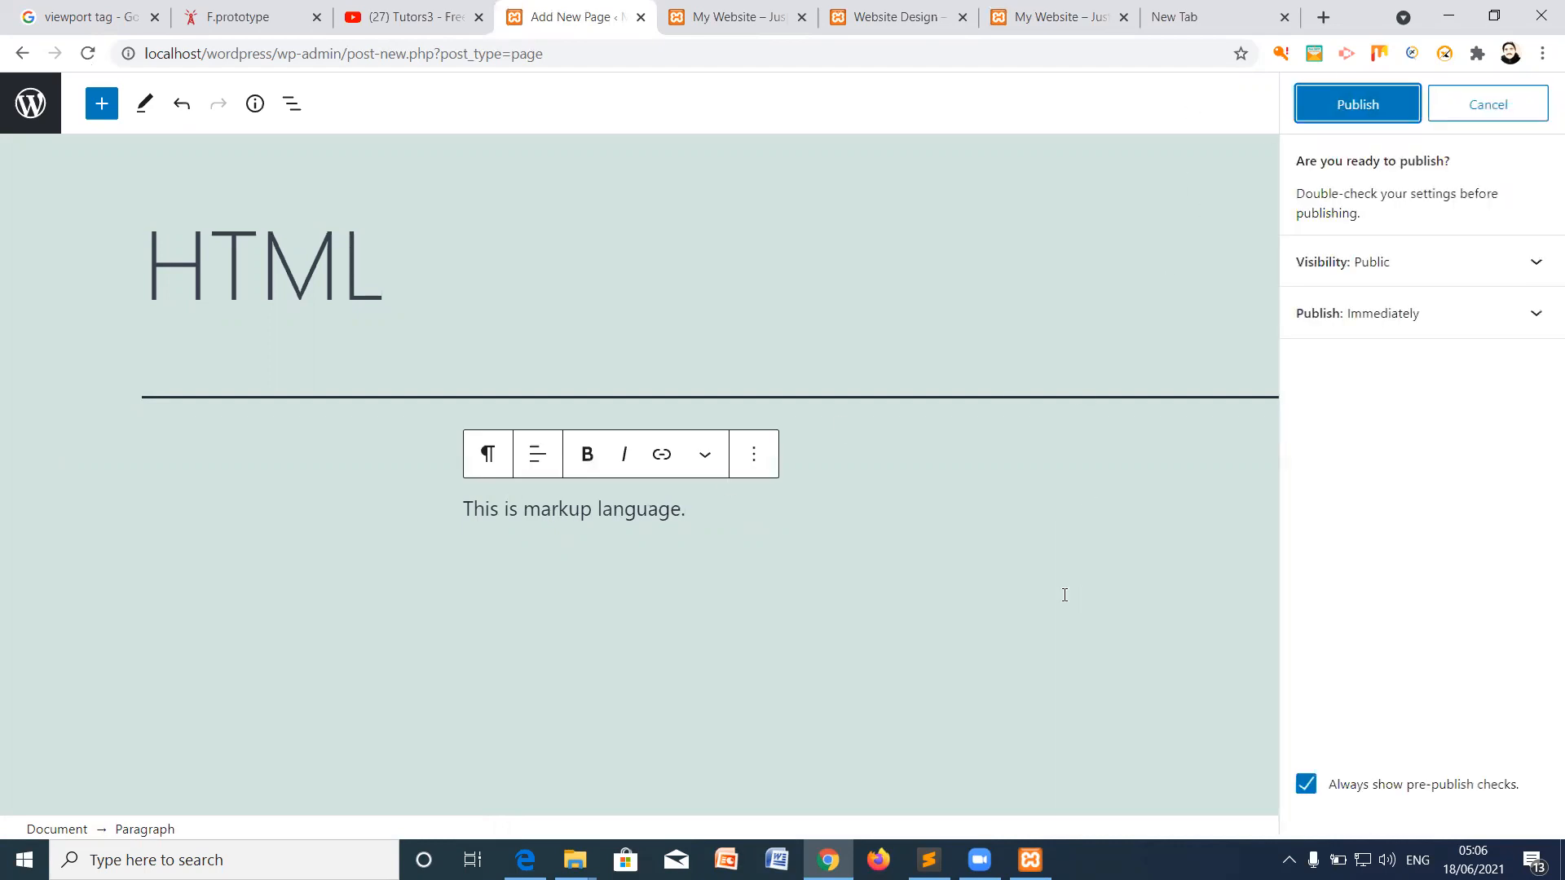
pyautogui.click(1328, 116)
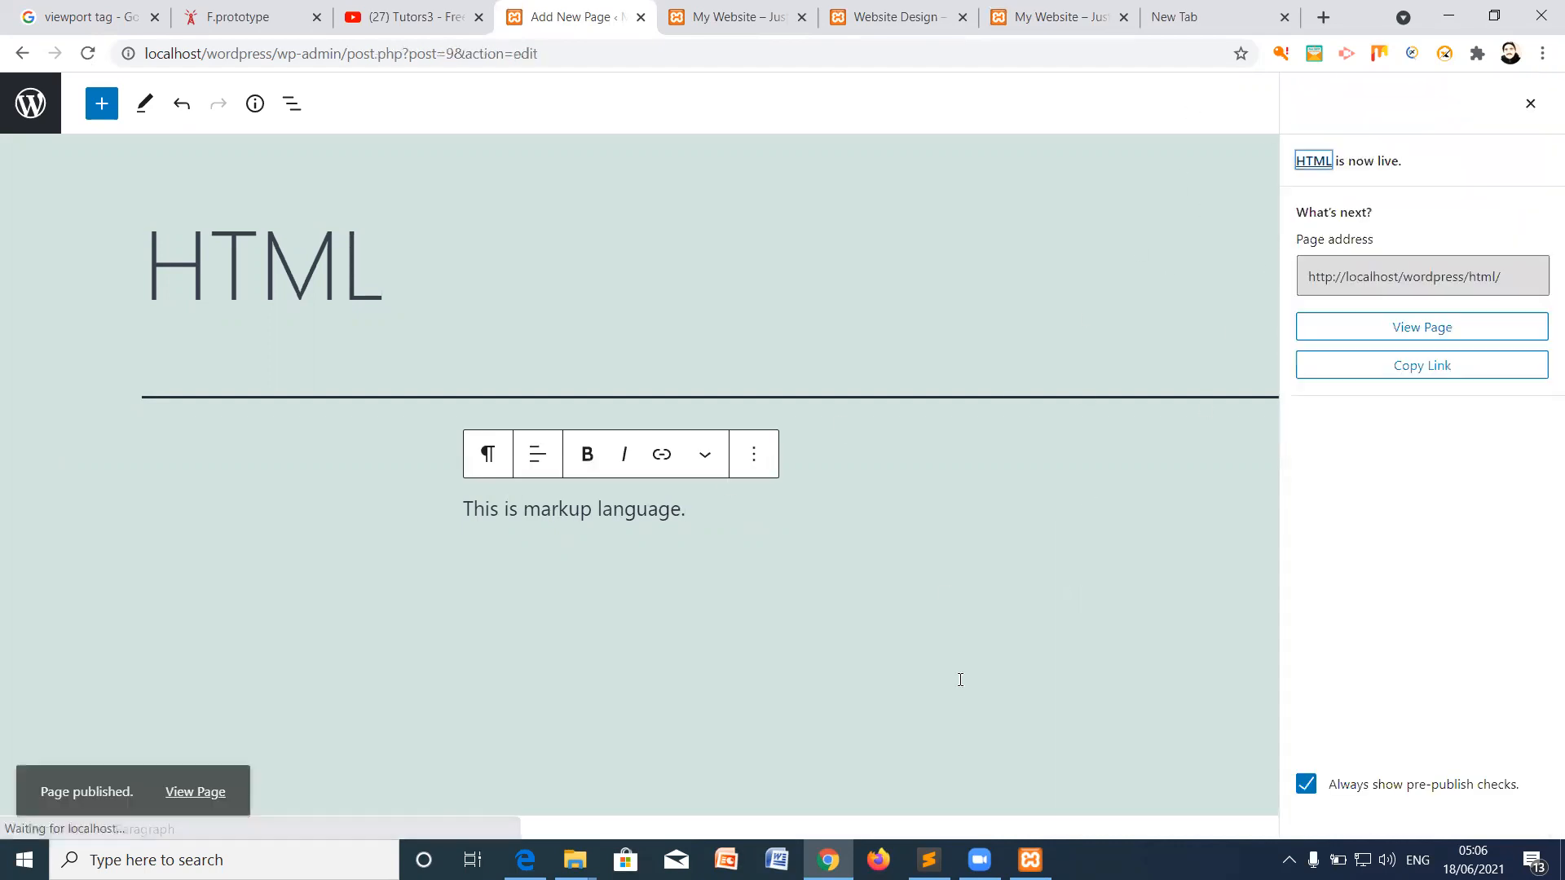
# Step: Add the HTML page to the Design menu, nest it under Website Design, and save
pyautogui.click(709, 17)
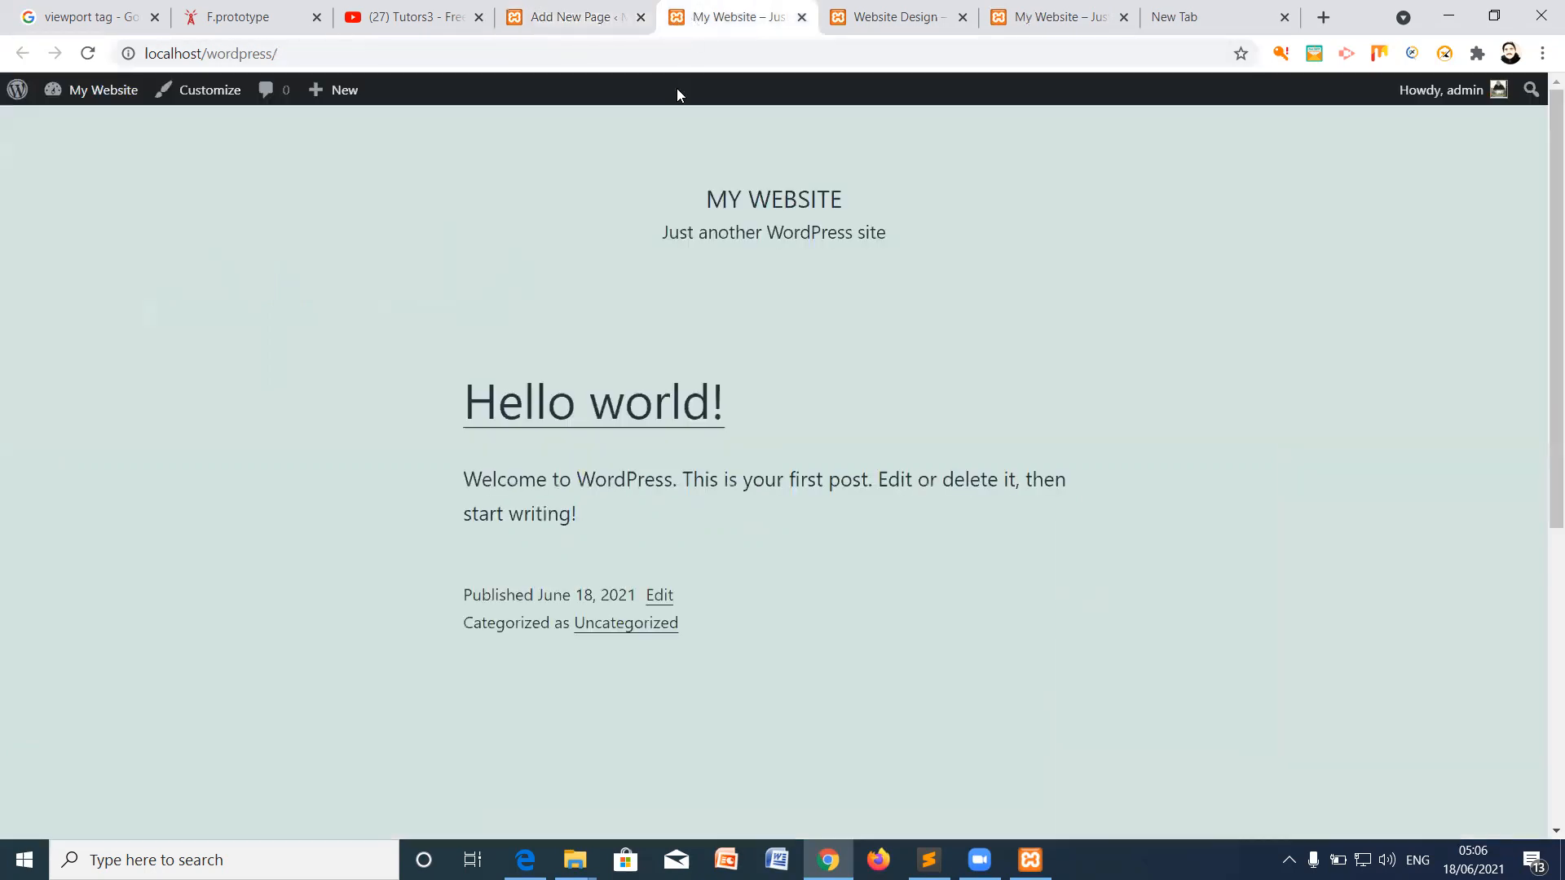
pyautogui.click(571, 16)
pyautogui.click(30, 103)
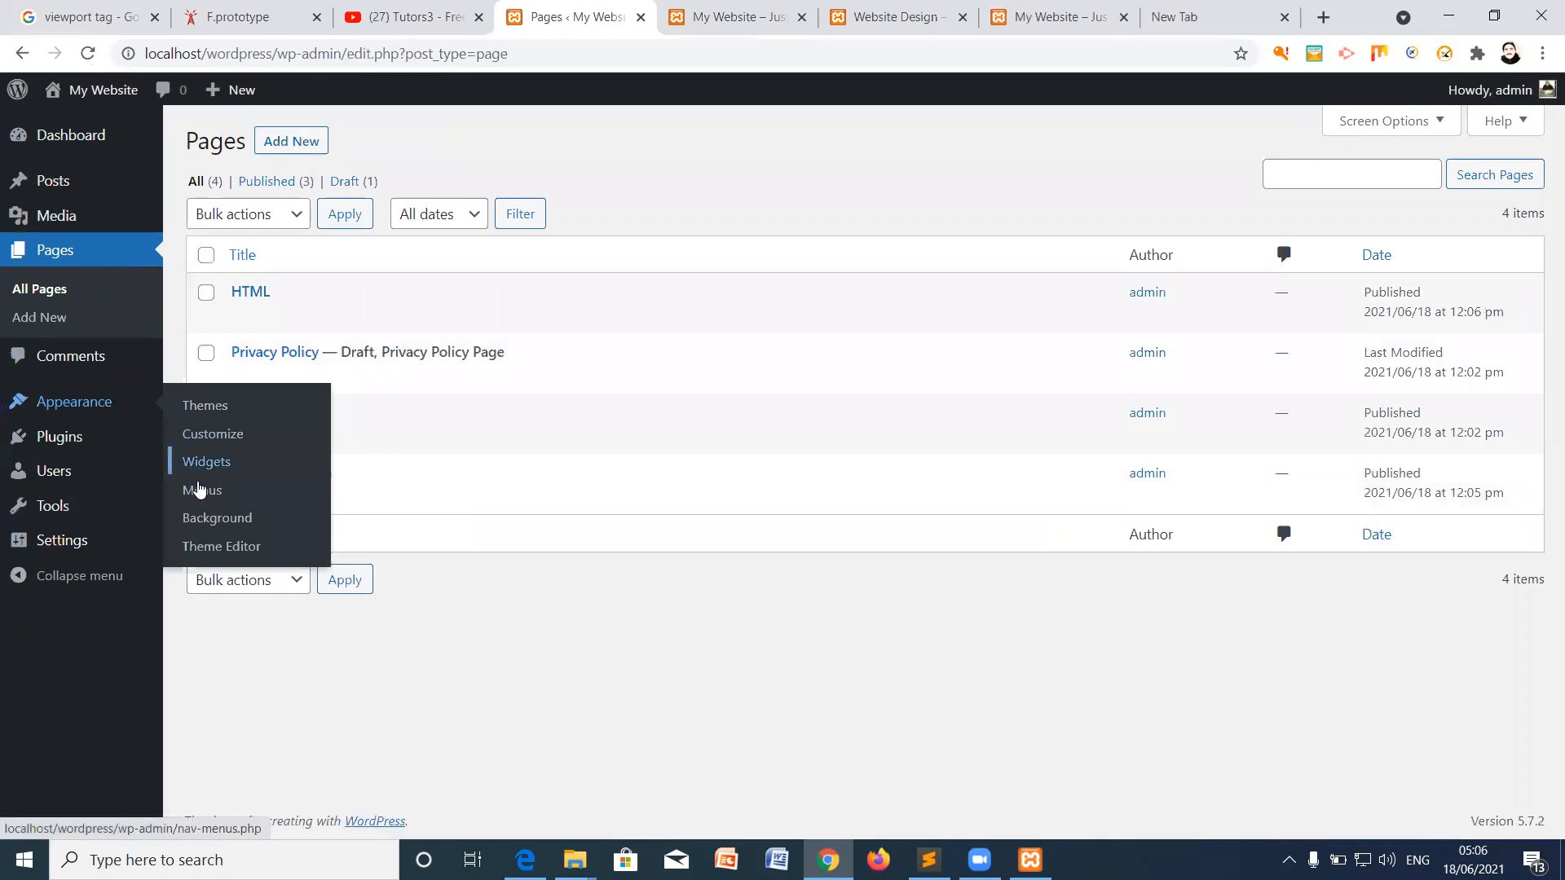
pyautogui.click(200, 489)
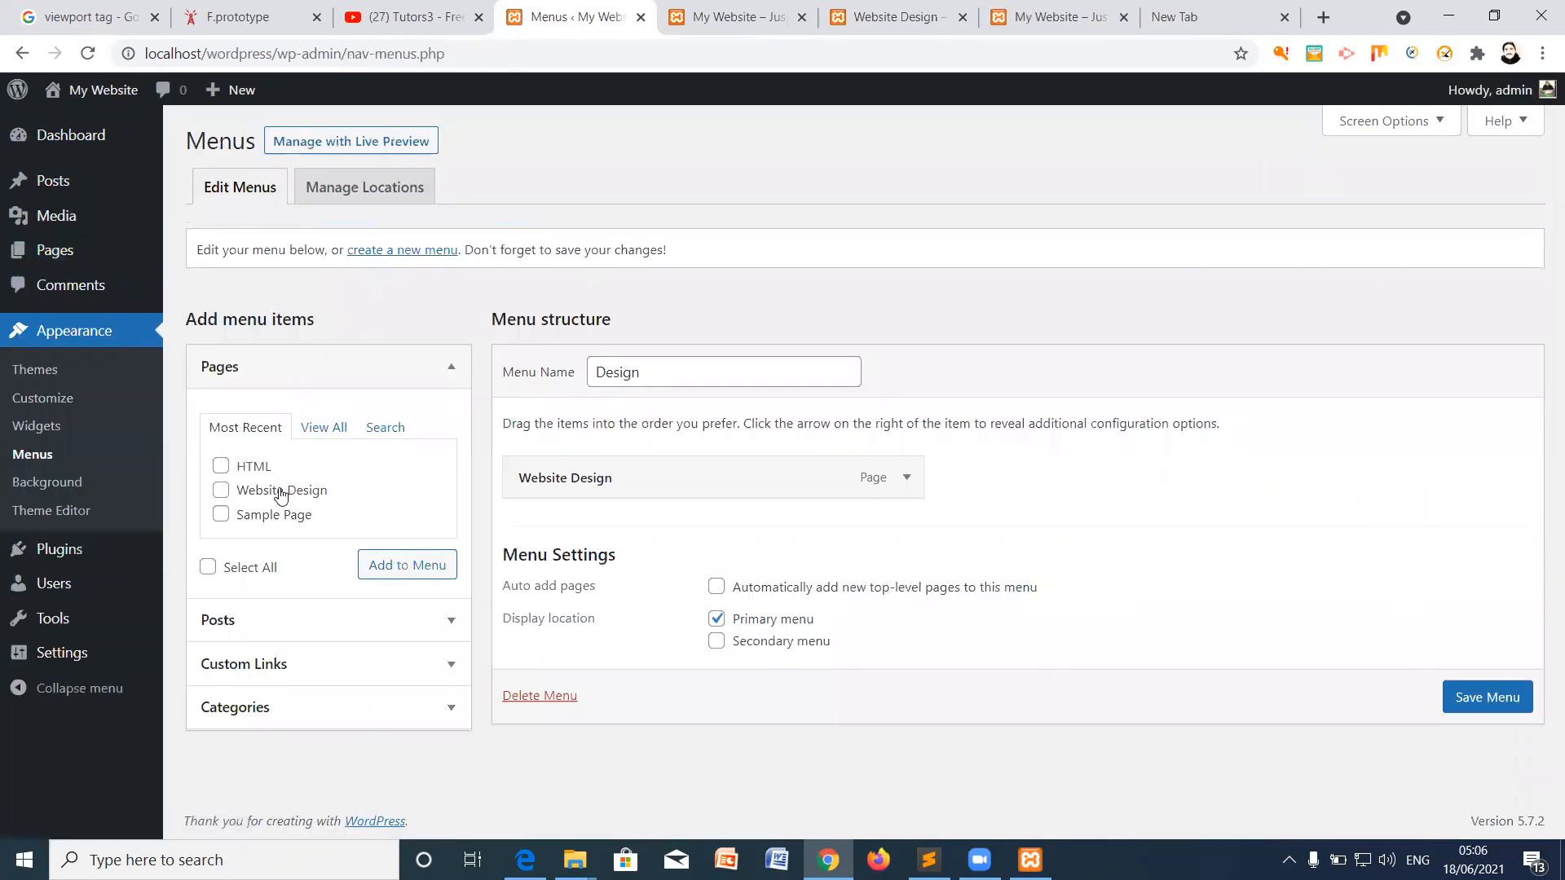
pyautogui.click(220, 467)
pyautogui.click(407, 567)
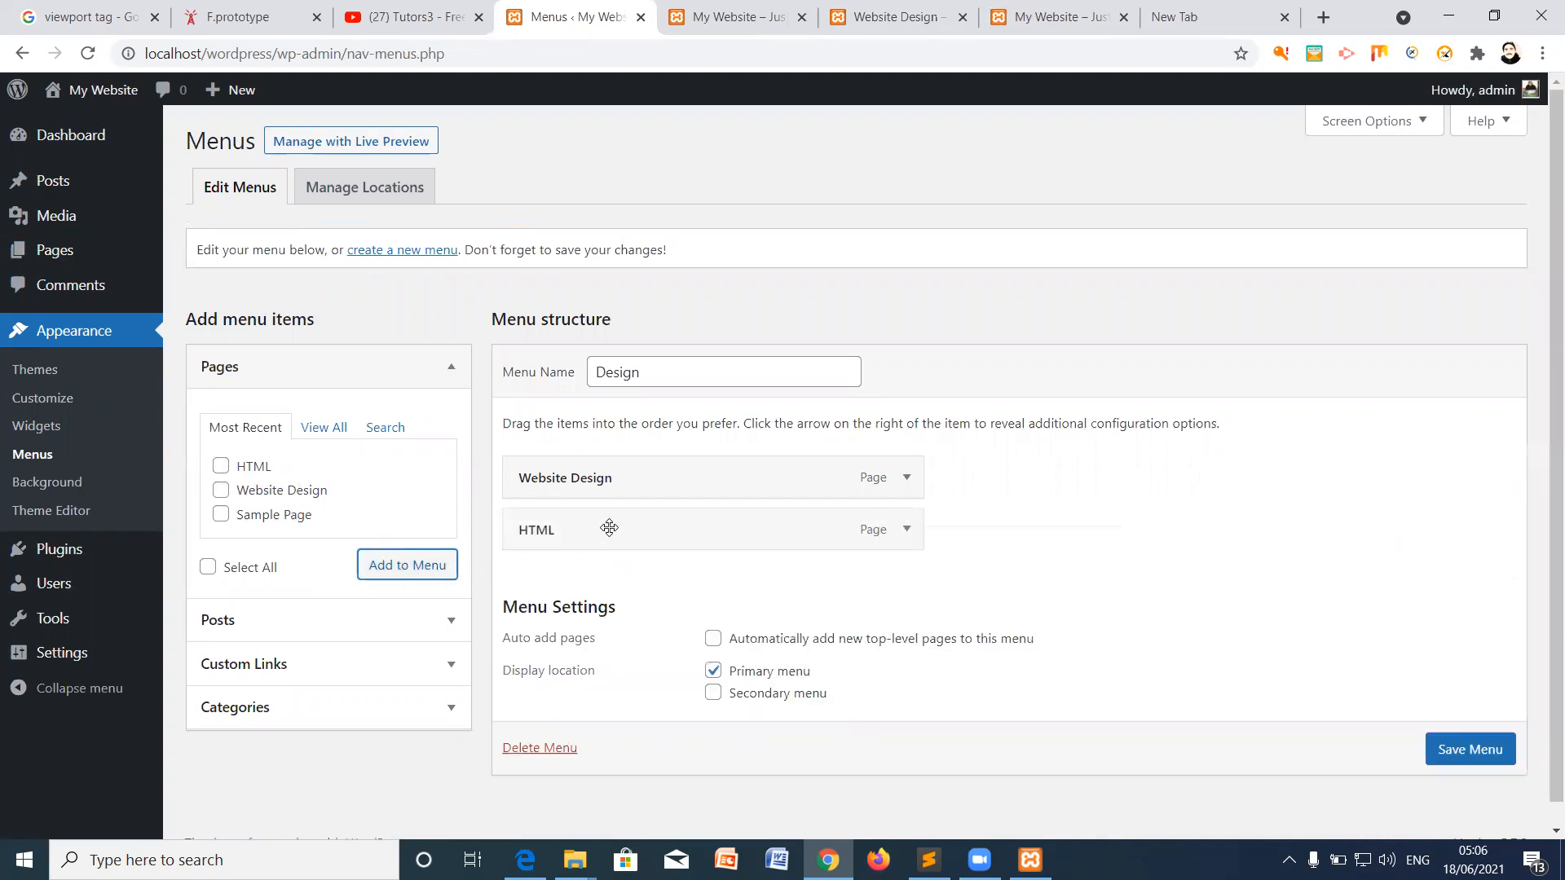
pyautogui.moveTo(582, 530); pyautogui.dragTo(642, 519)
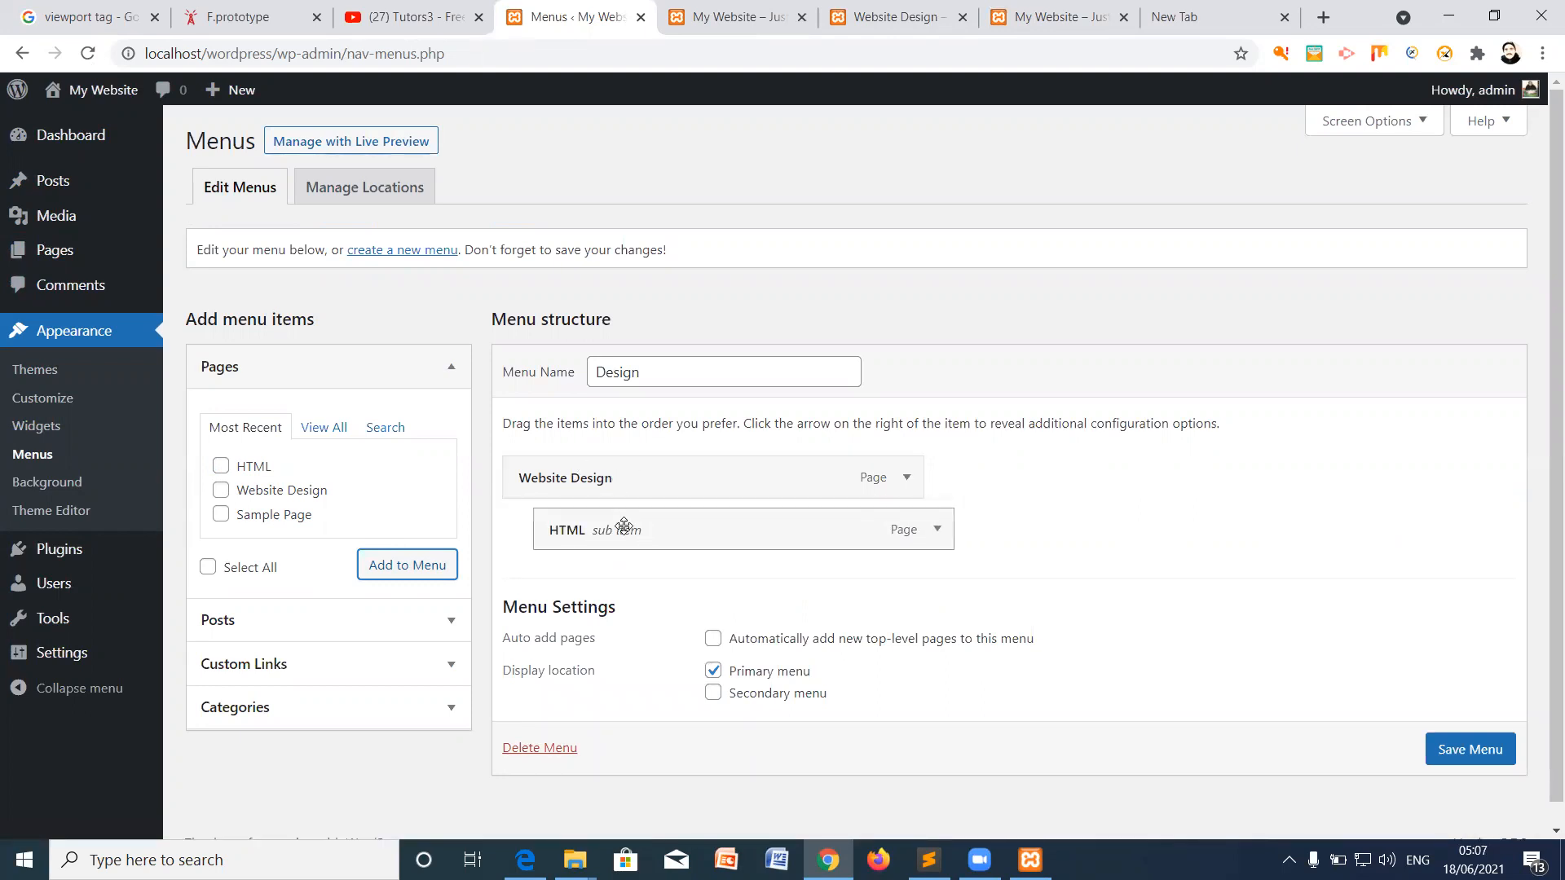
pyautogui.click(1469, 752)
# Step: Reload the site front page to show the updated menu
pyautogui.click(1051, 16)
pyautogui.rightClick(1030, 290)
pyautogui.click(1077, 361)
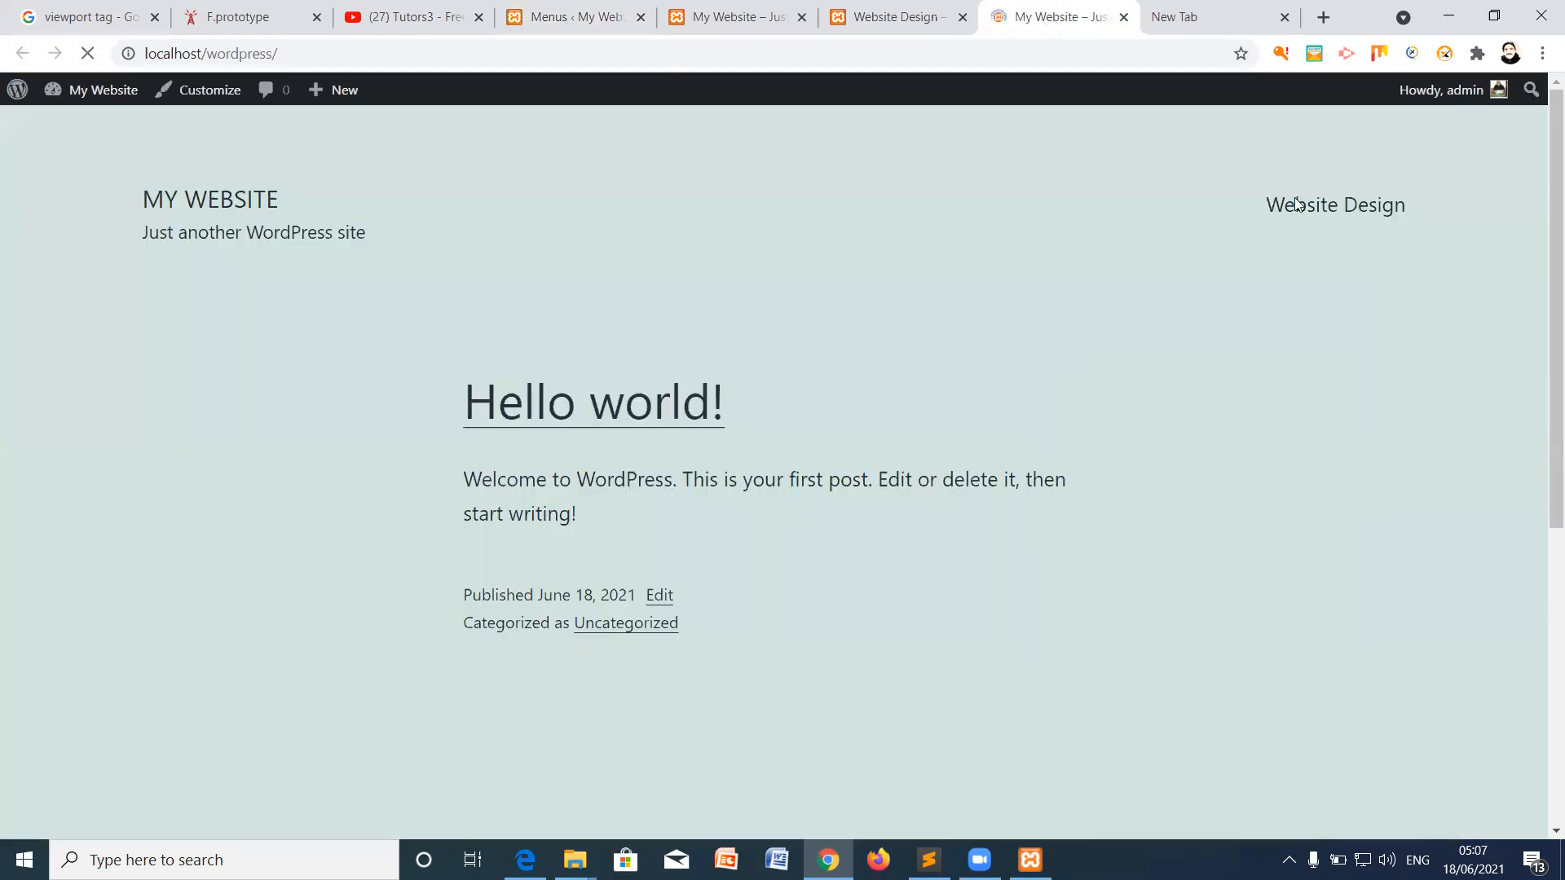
# Step: Browse the HTML and Website Design pages through the site's nav submenu, then return to Menus
pyautogui.click(1392, 204)
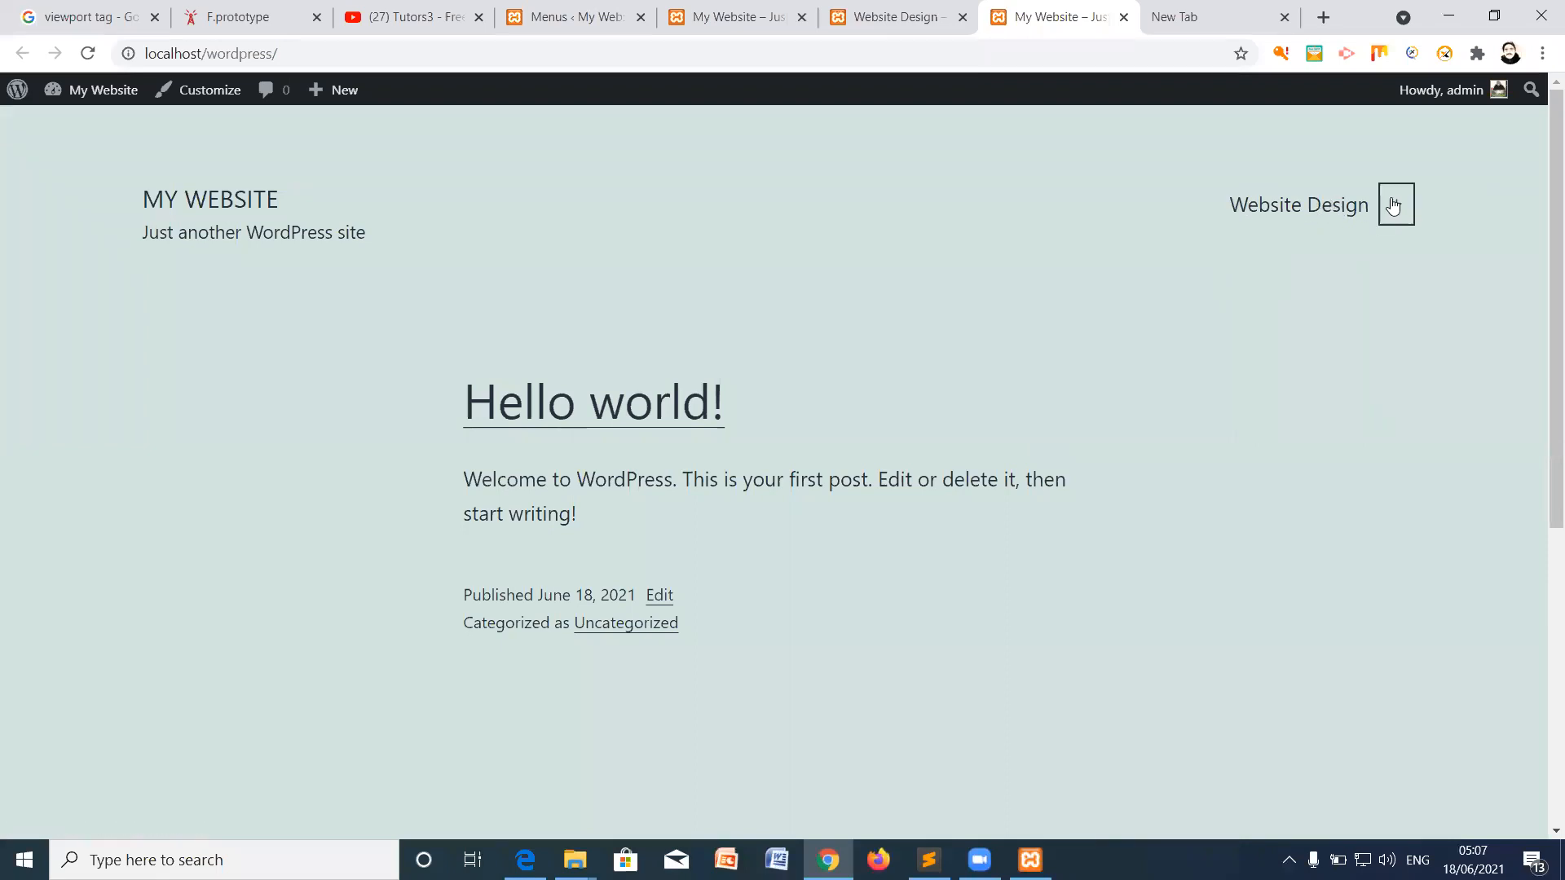
pyautogui.moveTo(1287, 213)
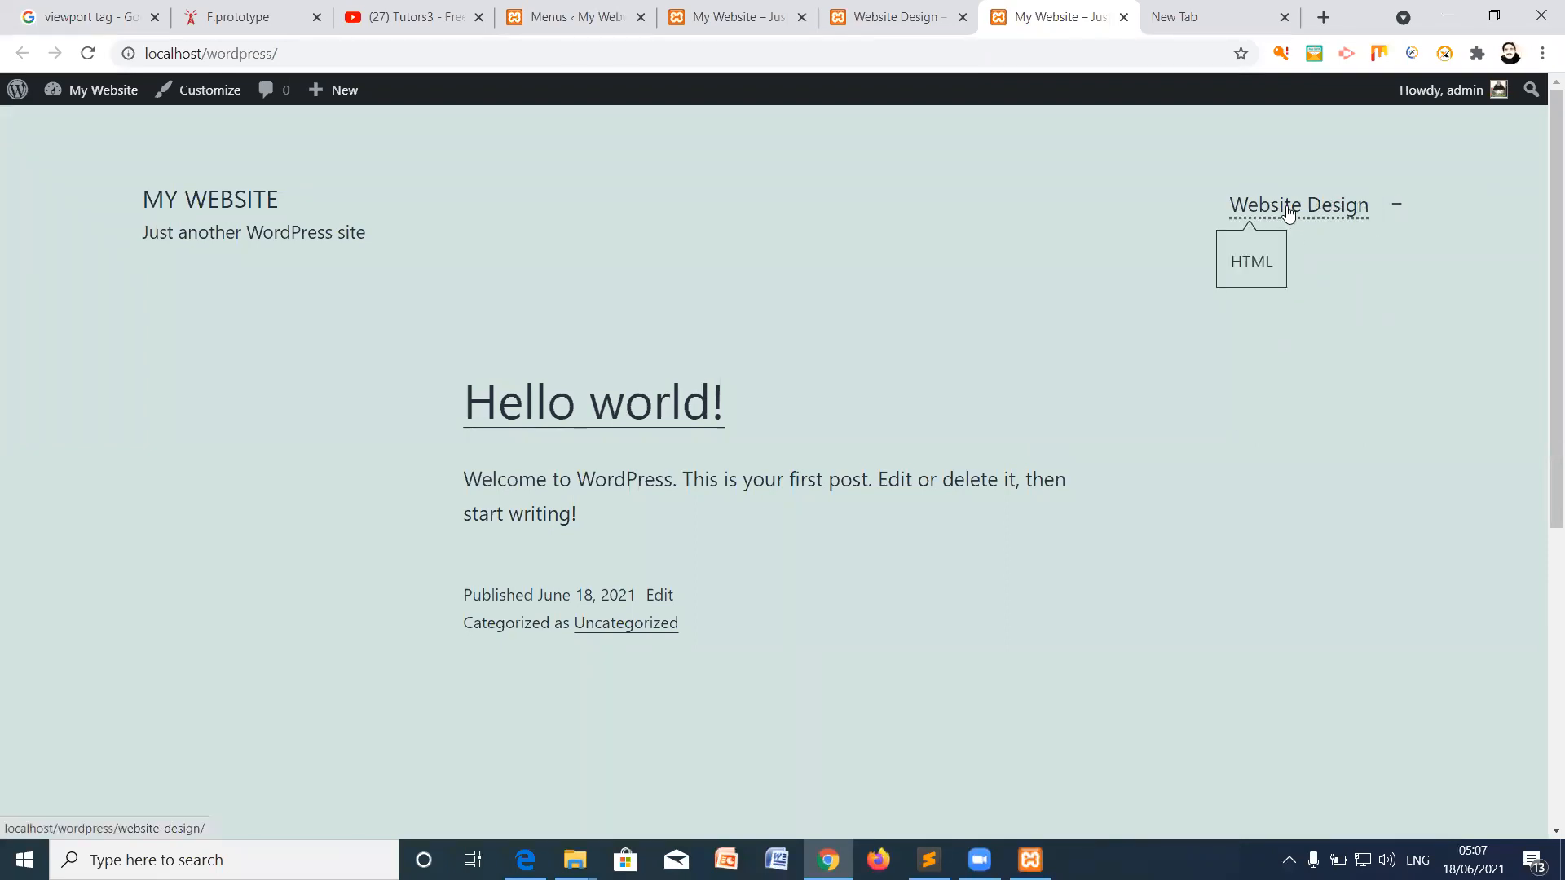
pyautogui.click(1255, 267)
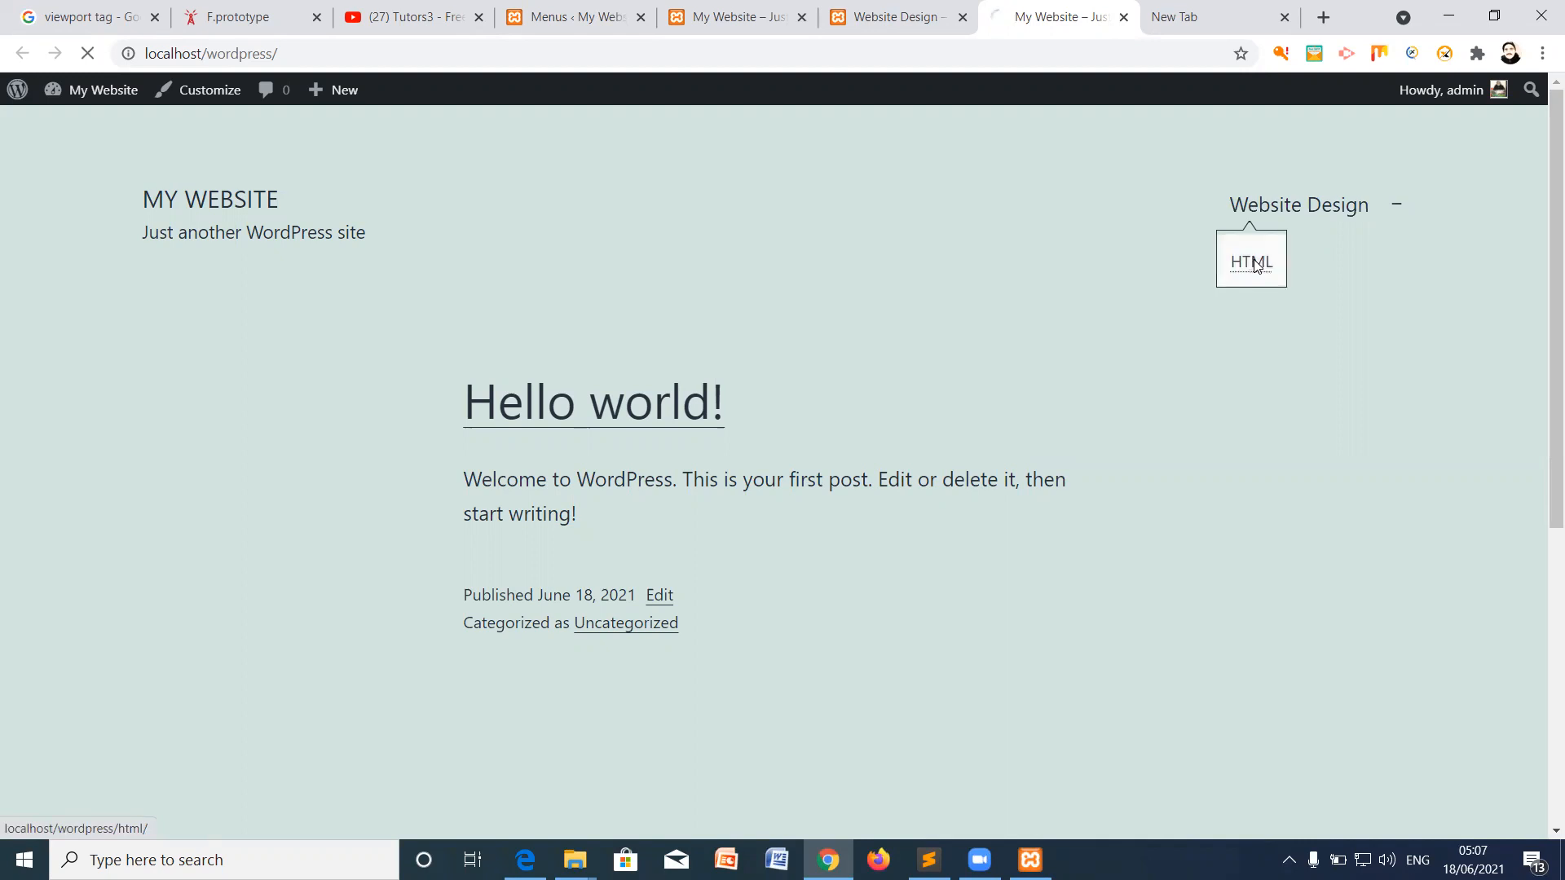
pyautogui.click(1261, 212)
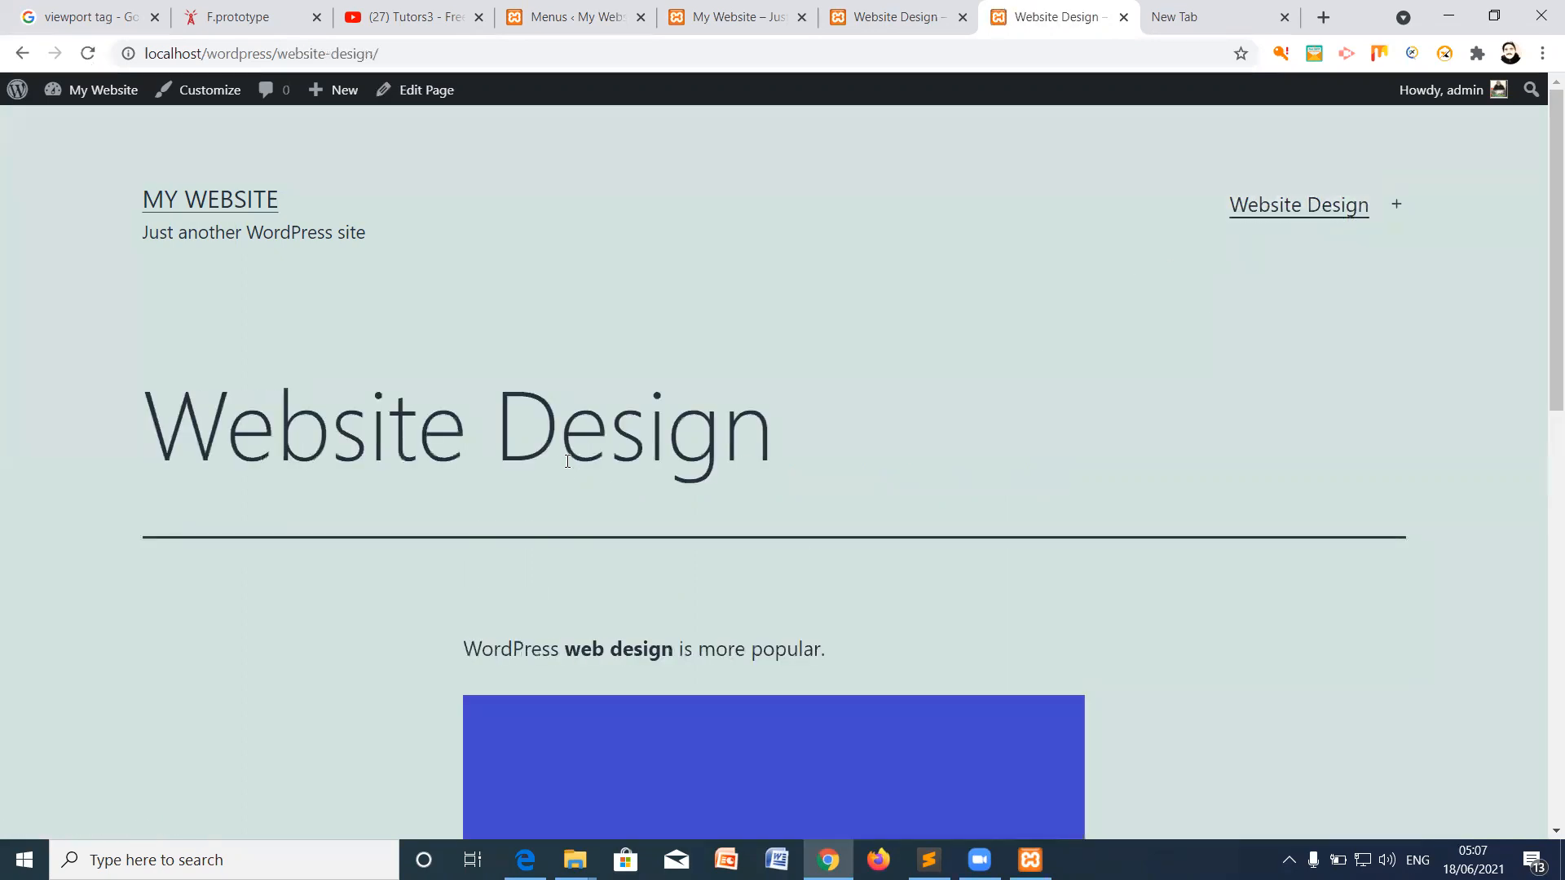
pyautogui.moveTo(1297, 214)
pyautogui.click(717, 18)
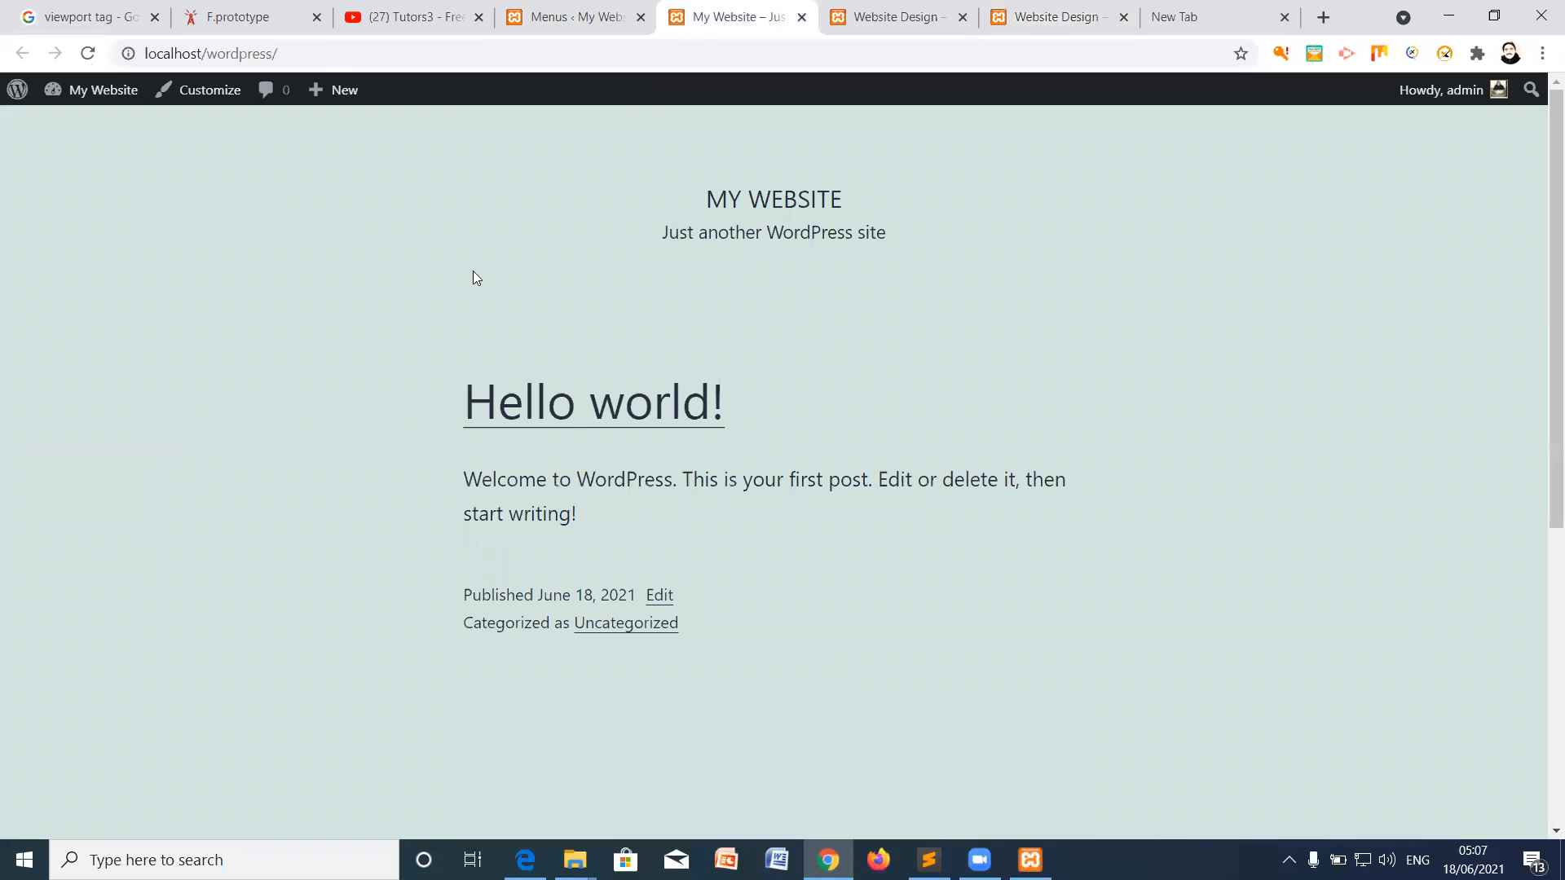
pyautogui.click(576, 19)
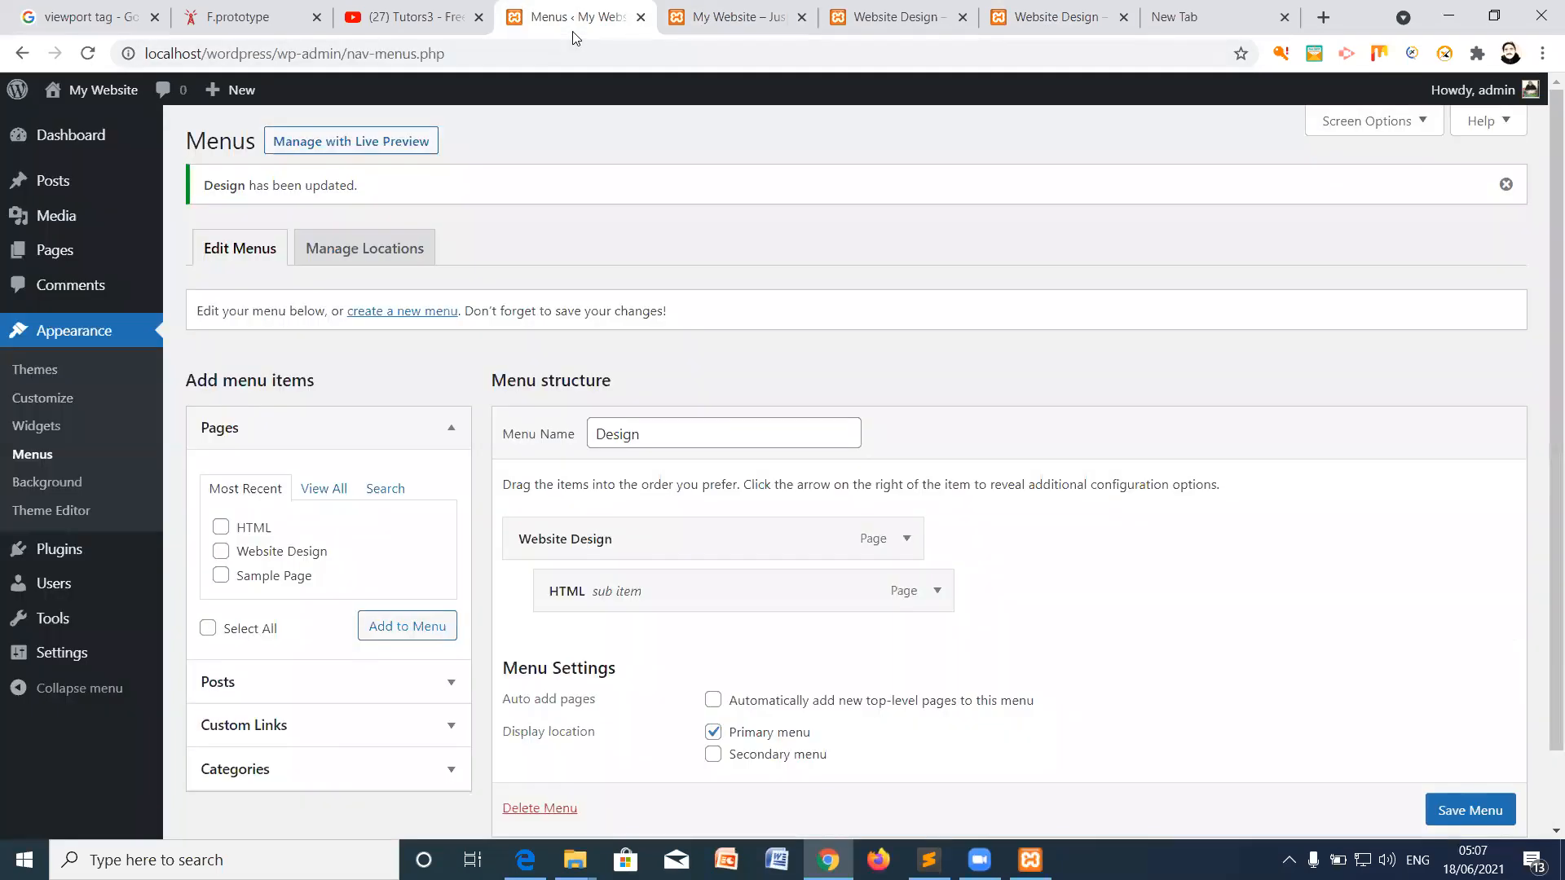
# Step: In the Customizer, review the menu locations and the Site Identity panel
pyautogui.click(50, 398)
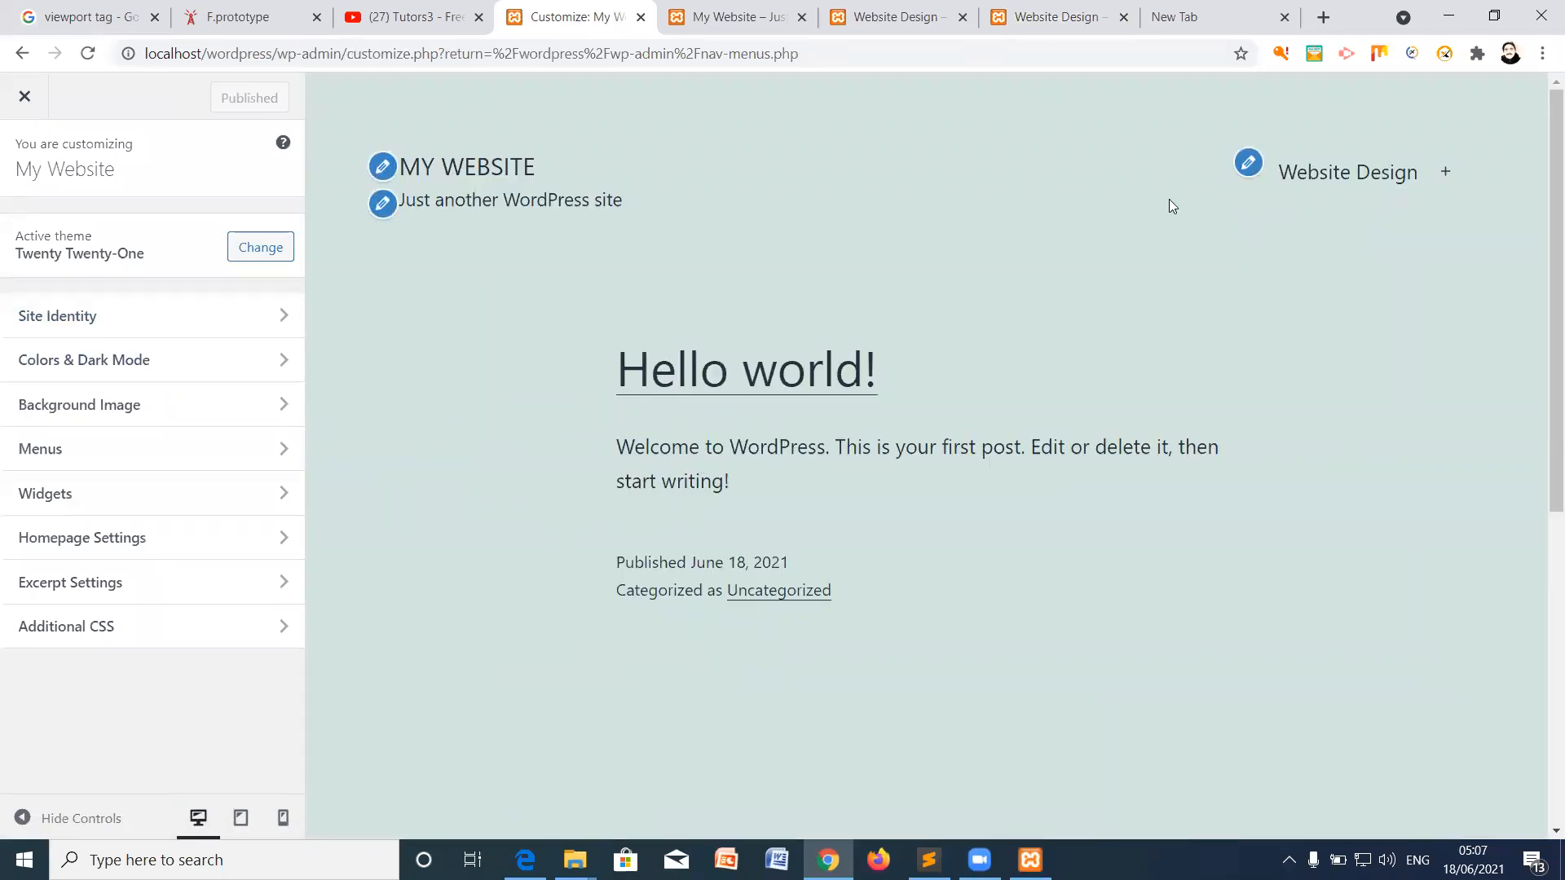
pyautogui.click(1248, 163)
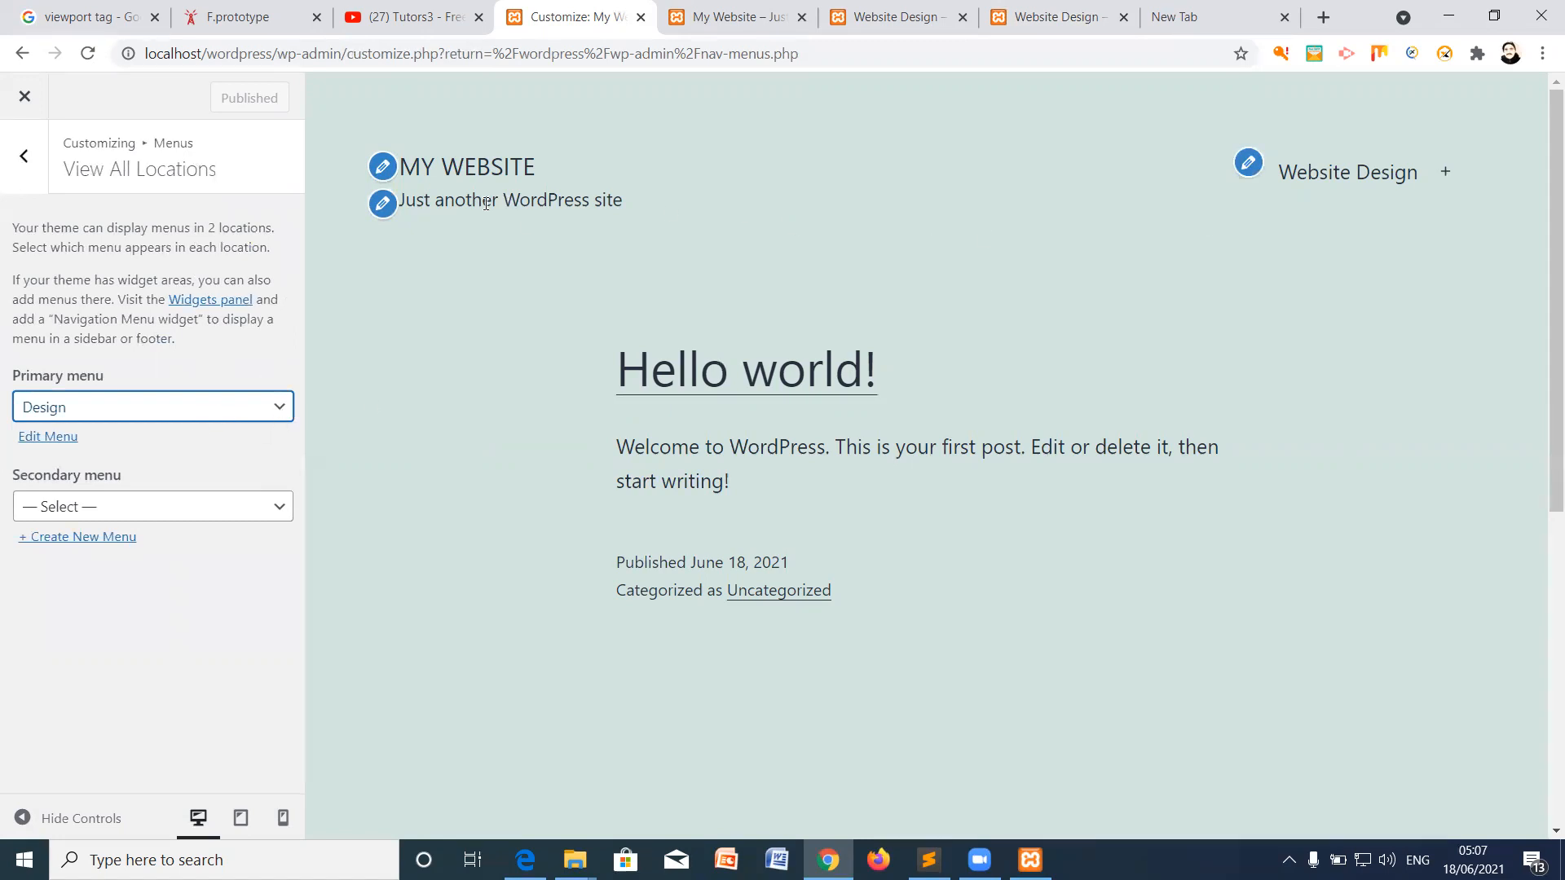
pyautogui.click(27, 156)
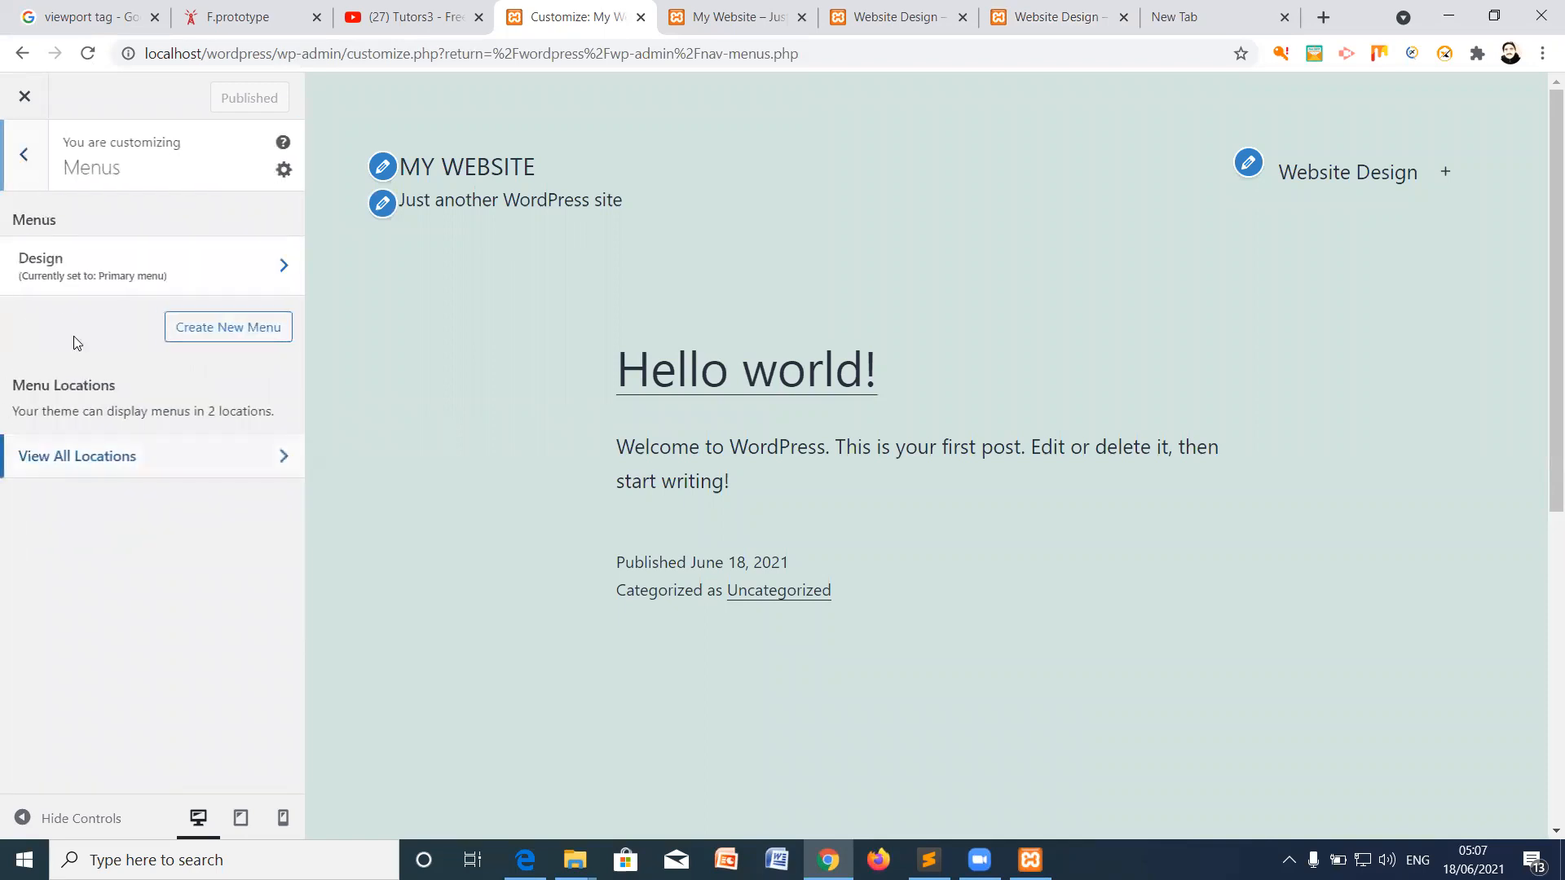
pyautogui.click(26, 156)
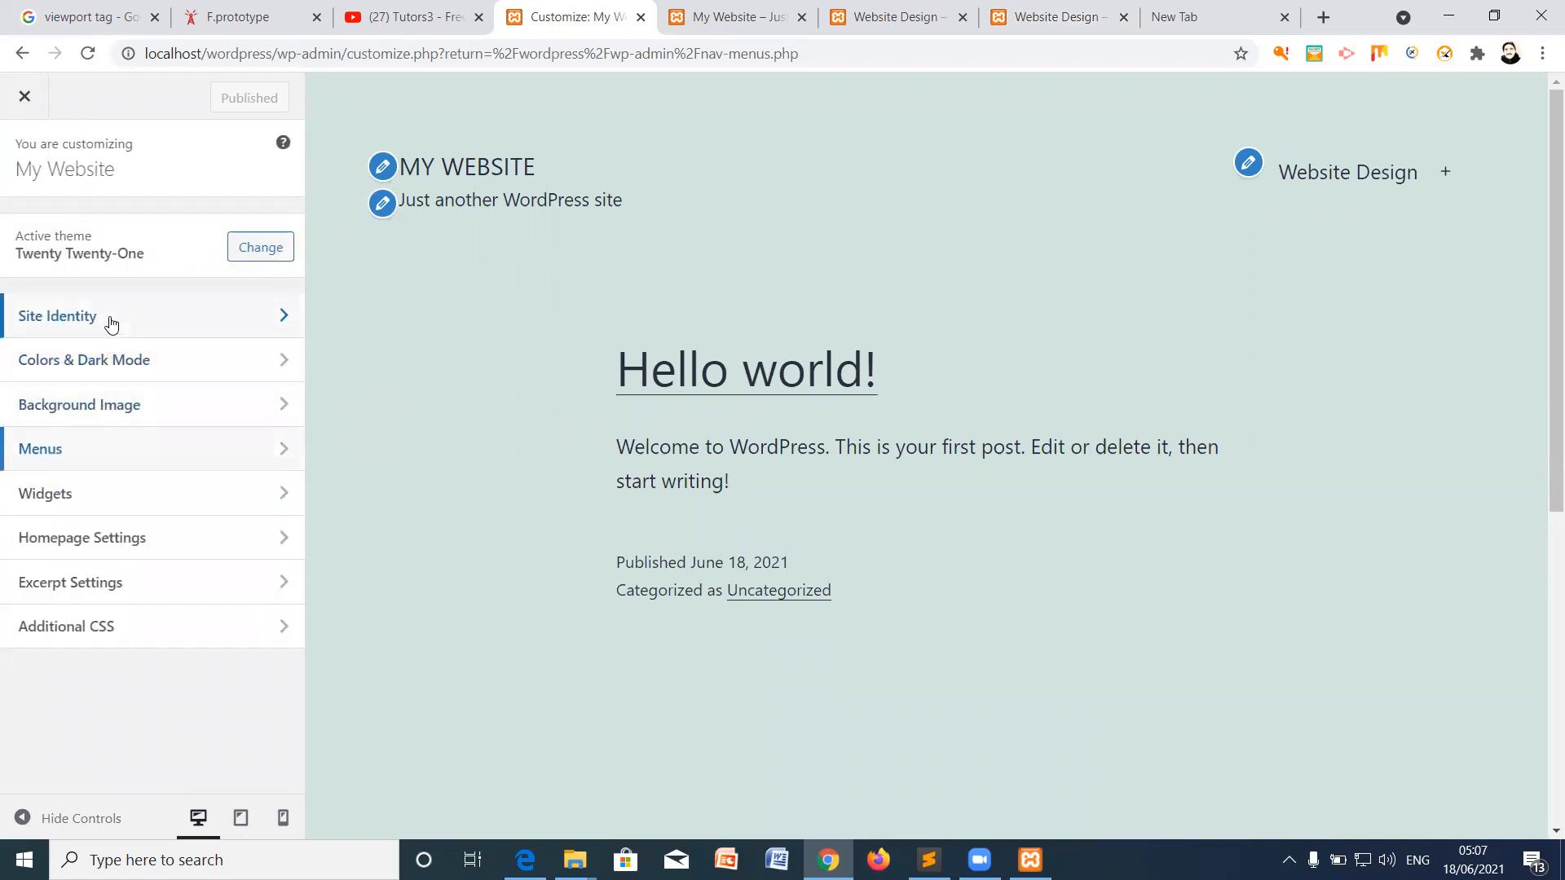
pyautogui.click(112, 324)
pyautogui.click(33, 160)
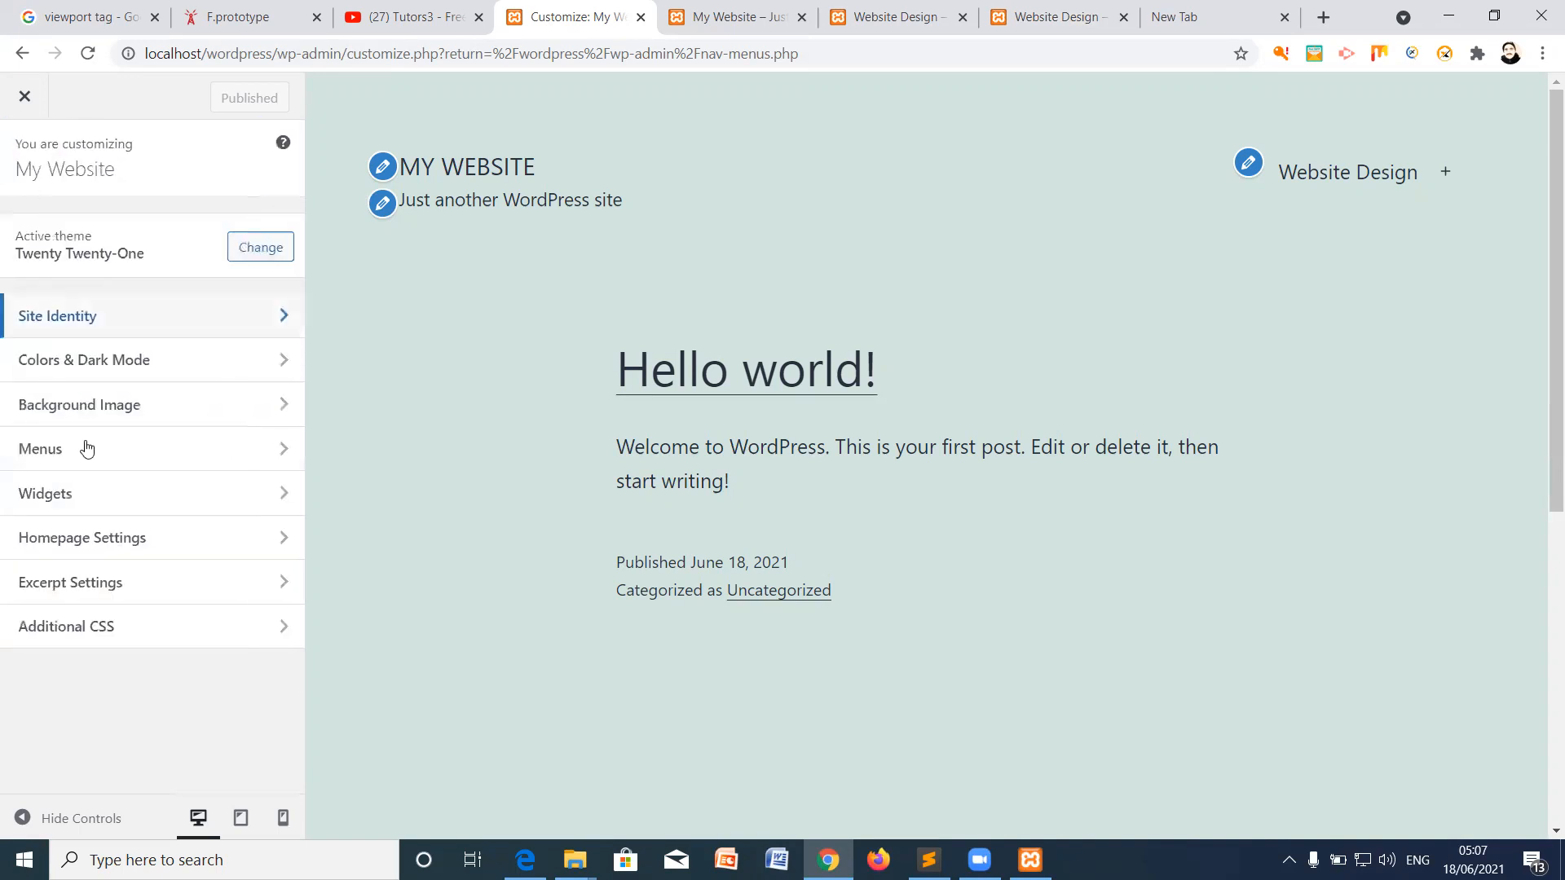
# Step: Set the homepage to the static page 'Website Design', publish, and close the Customizer
pyautogui.click(110, 548)
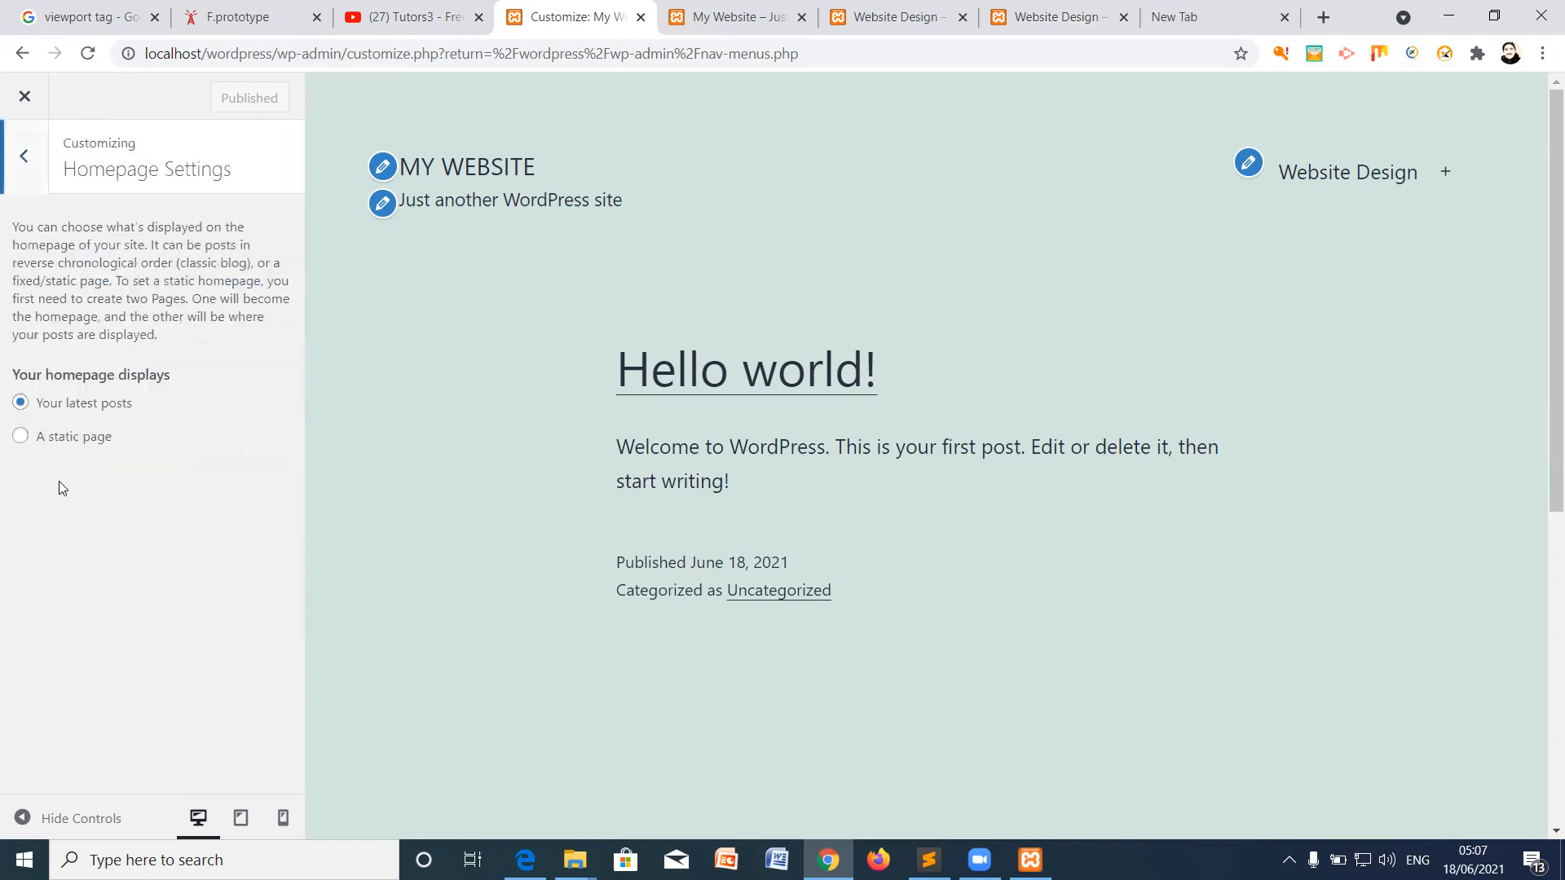
pyautogui.click(20, 436)
pyautogui.click(219, 528)
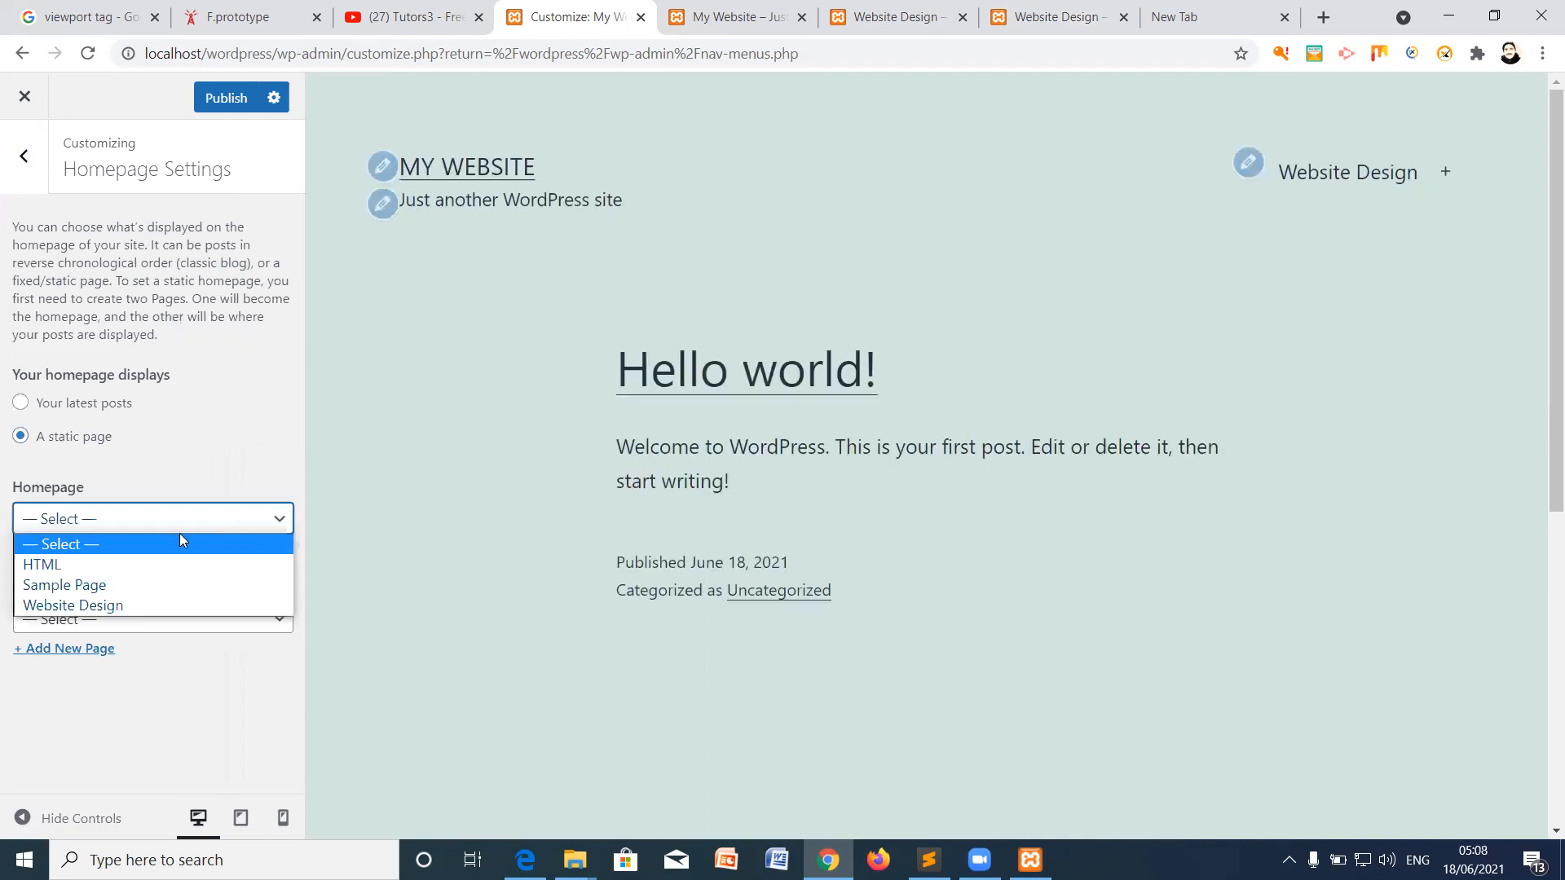
pyautogui.click(161, 606)
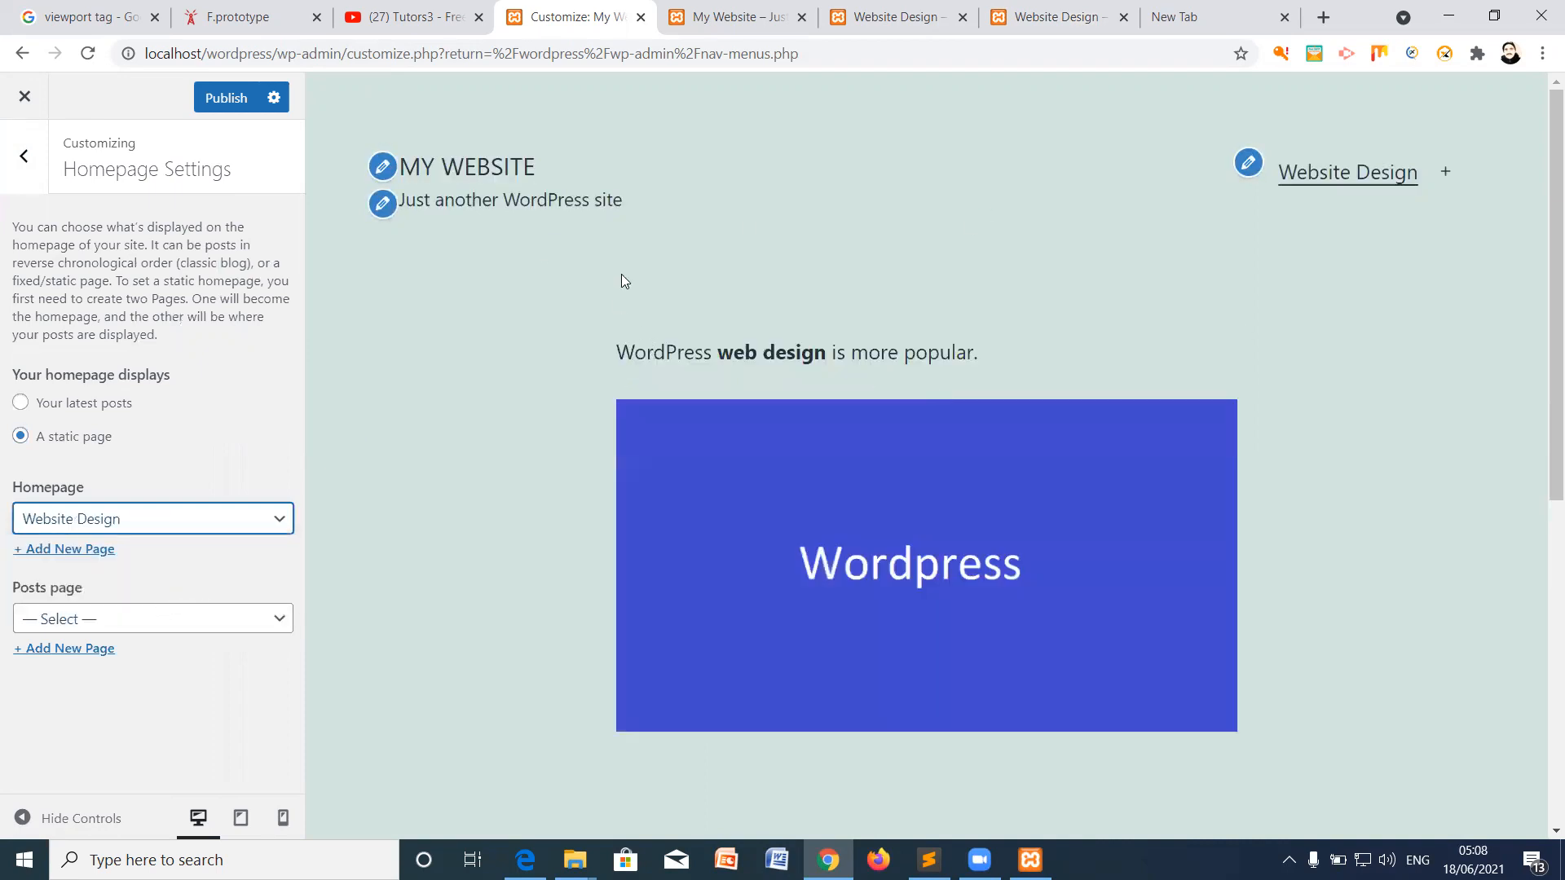
pyautogui.click(228, 98)
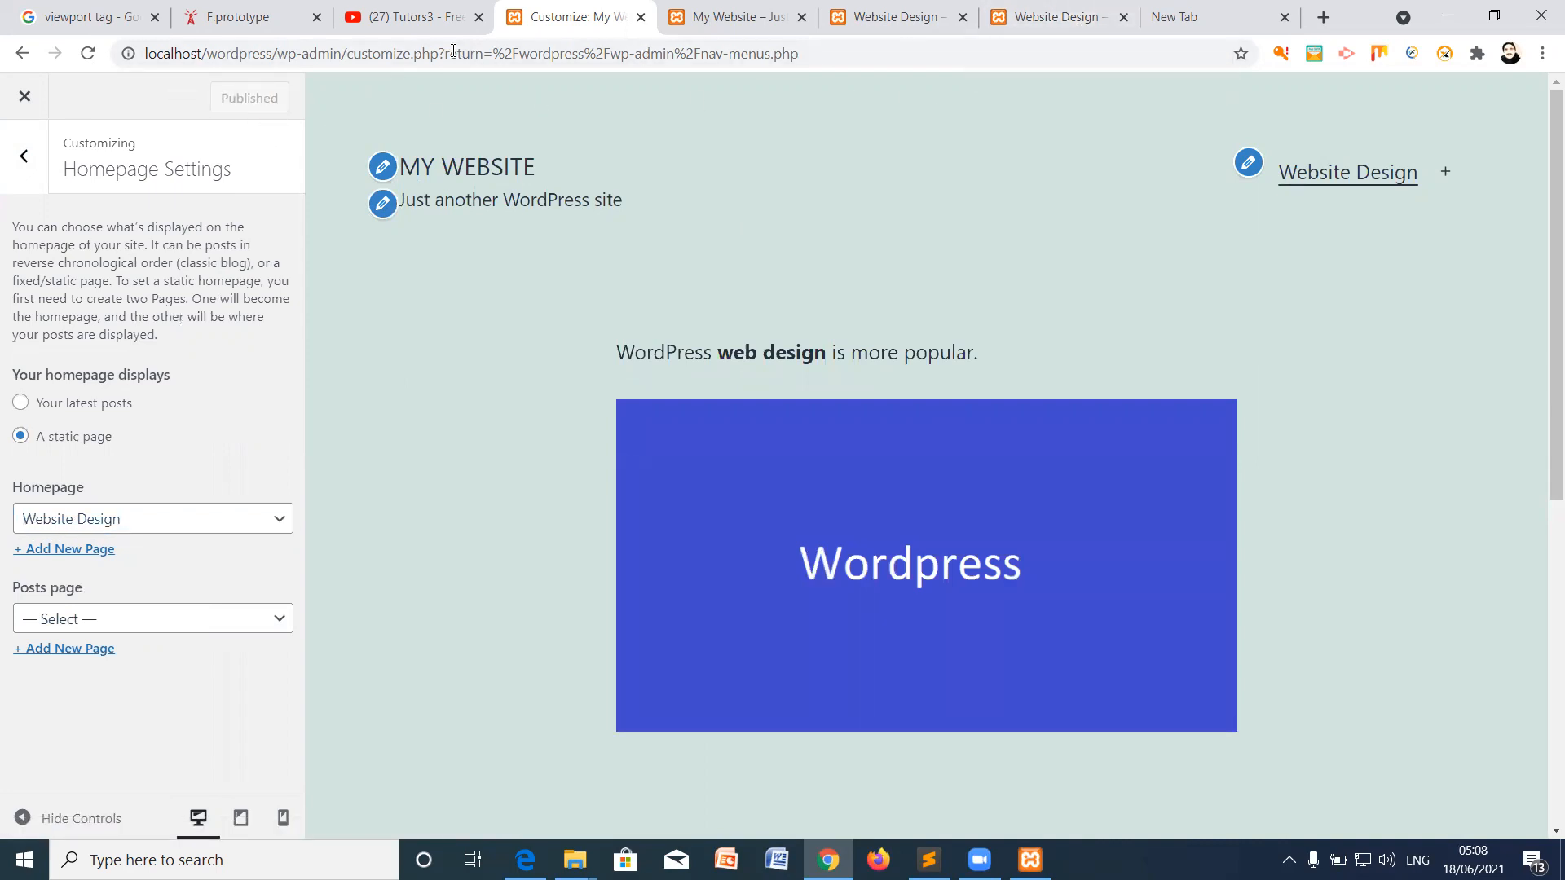
pyautogui.click(22, 97)
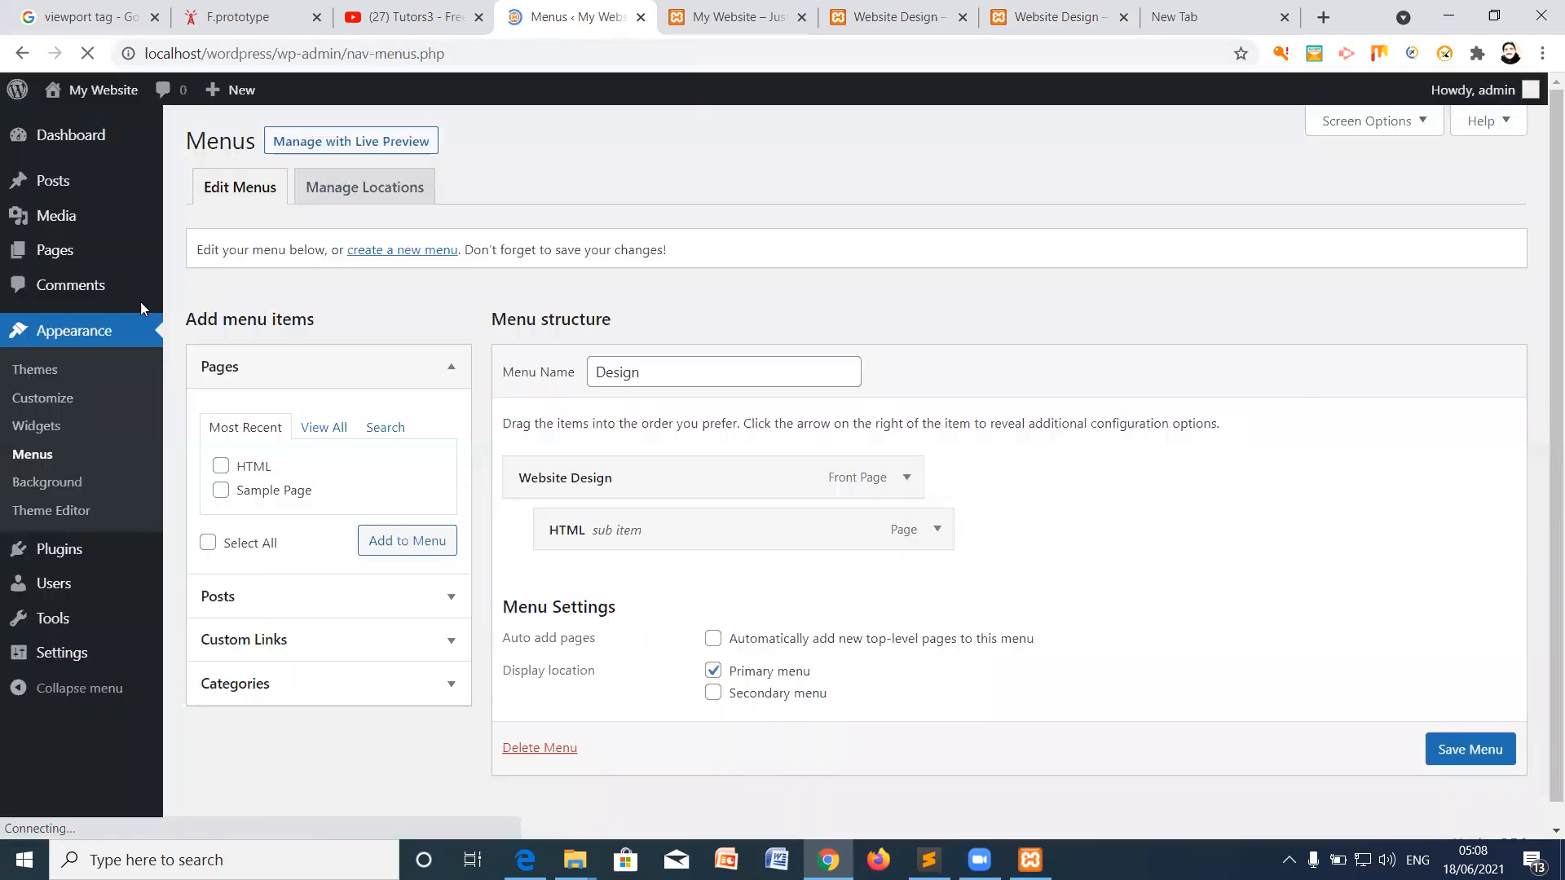
# Step: Open the live site from Visit Site in a new browser tab
pyautogui.rightClick(95, 93)
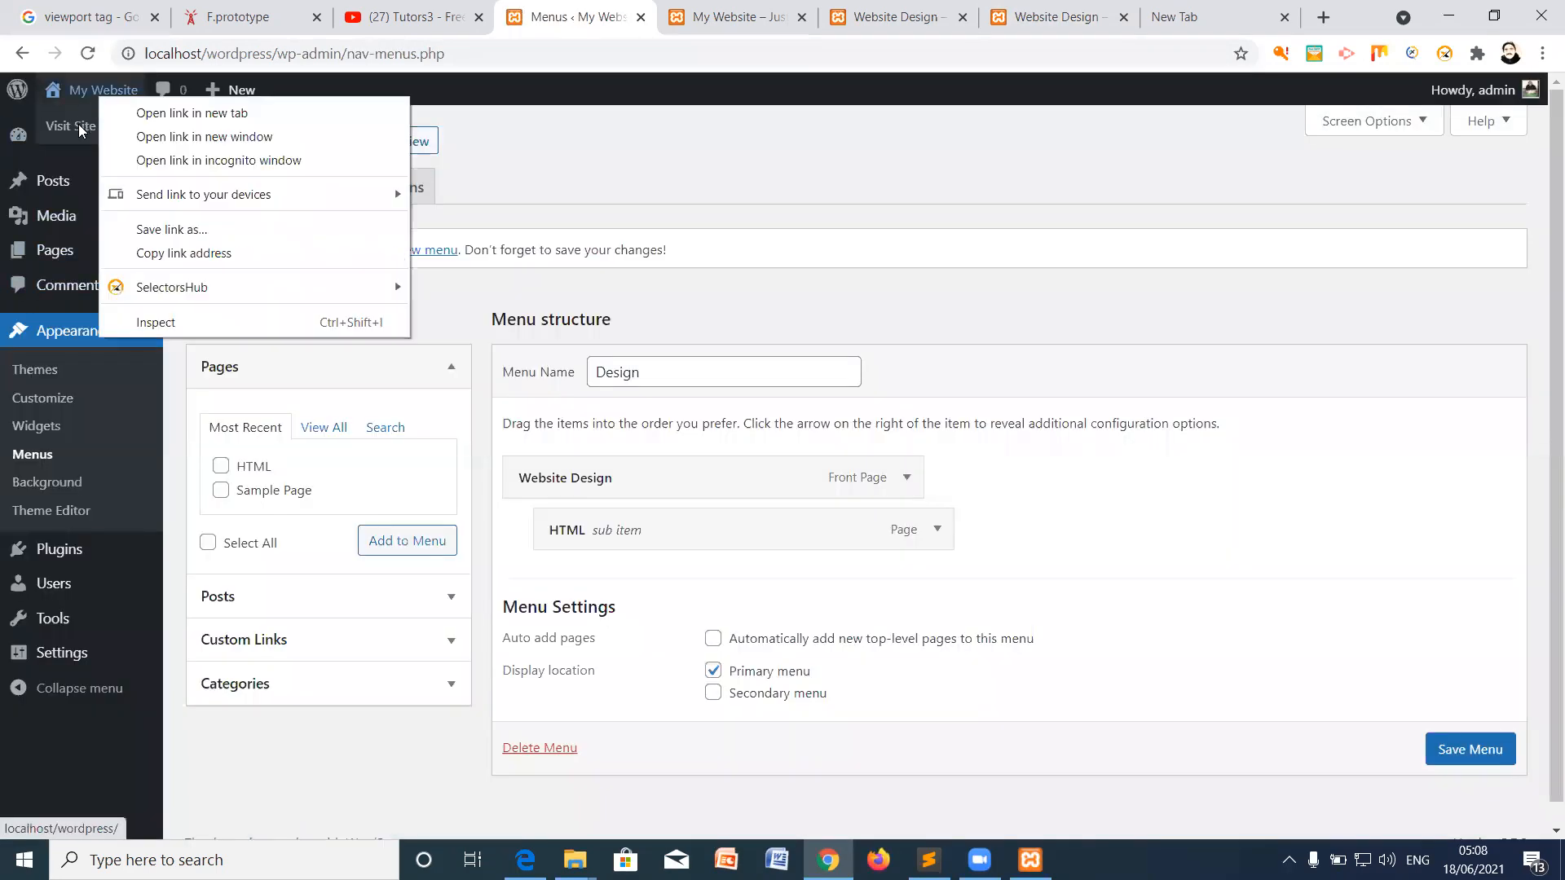
pyautogui.rightClick(78, 124)
pyautogui.click(114, 139)
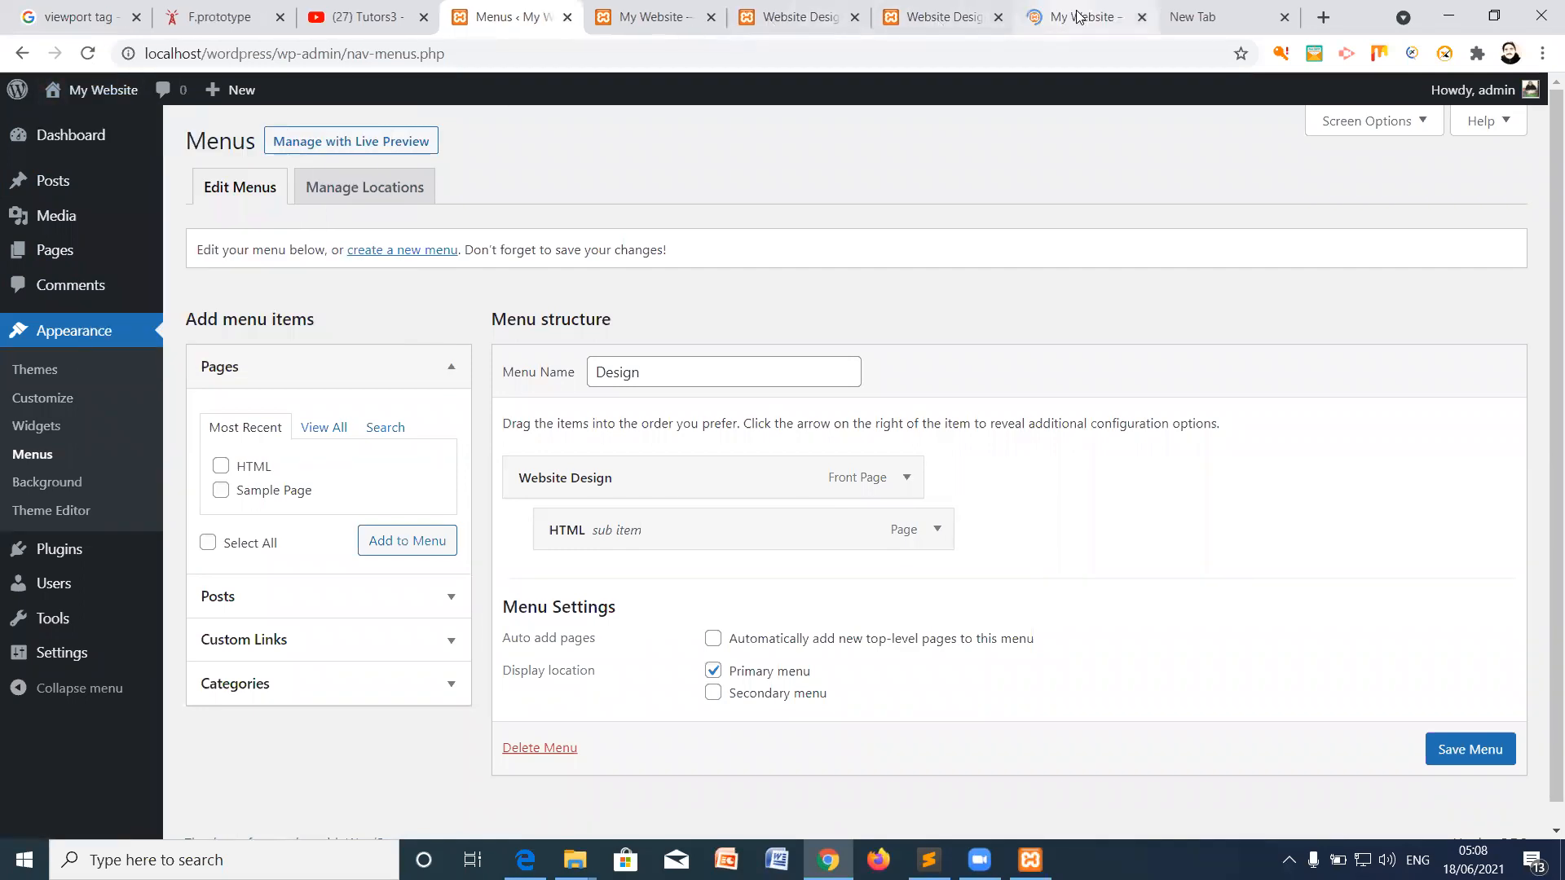
pyautogui.click(1084, 16)
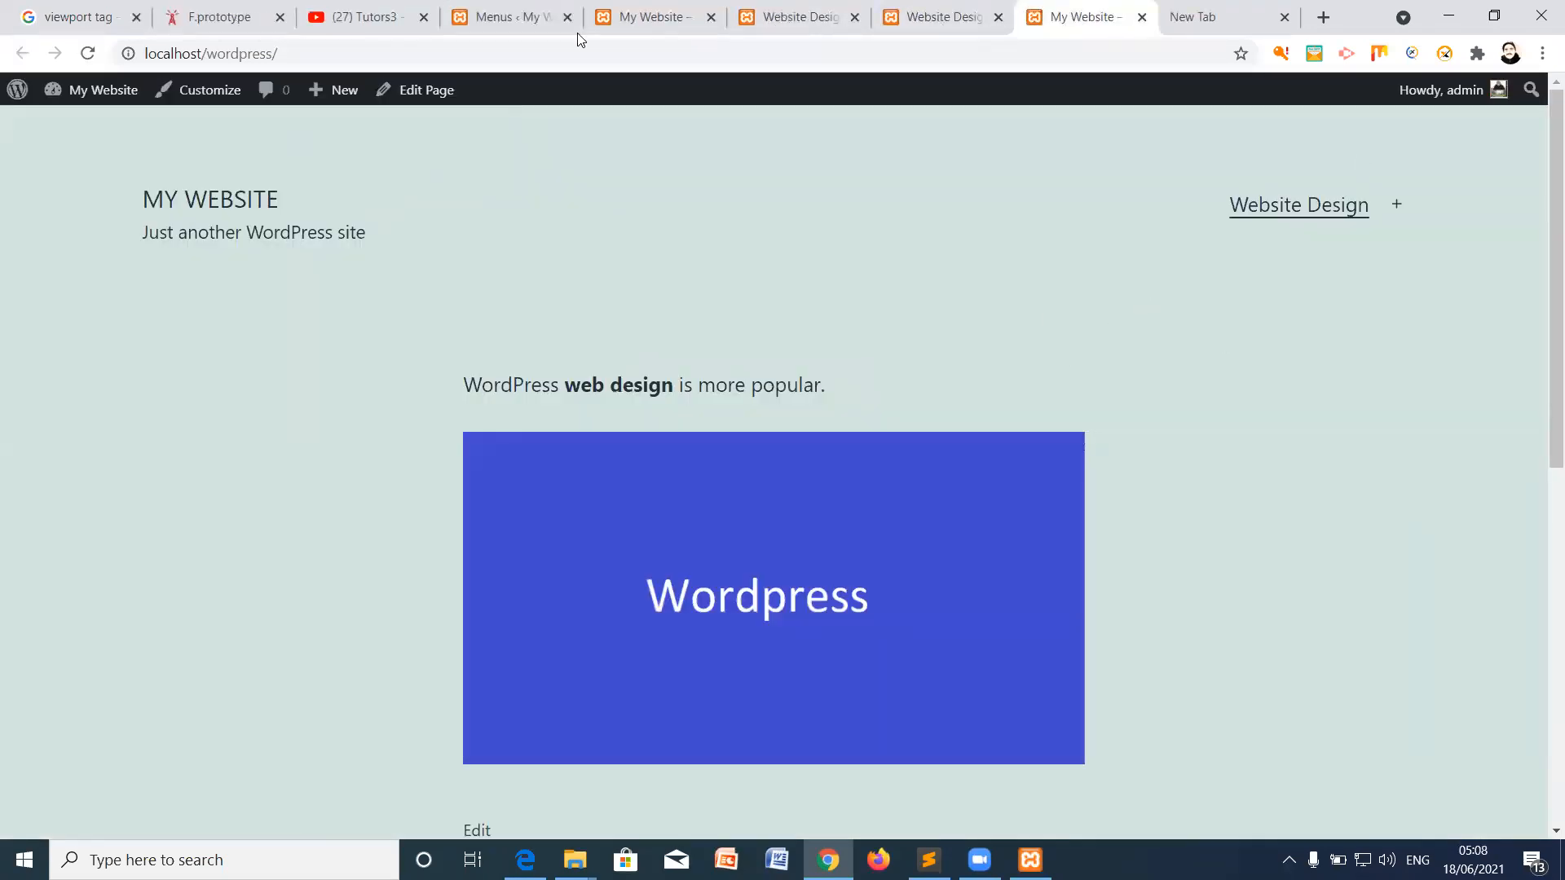
# Step: Confirm the homepage now shows Website Design, then return to the Menus tab
pyautogui.scroll(-5, 1314, 260)
pyautogui.scroll(5, 1314, 261)
pyautogui.scroll(-2, 665, 369)
pyautogui.scroll(2, 872, 303)
pyautogui.scroll(-5, 877, 328)
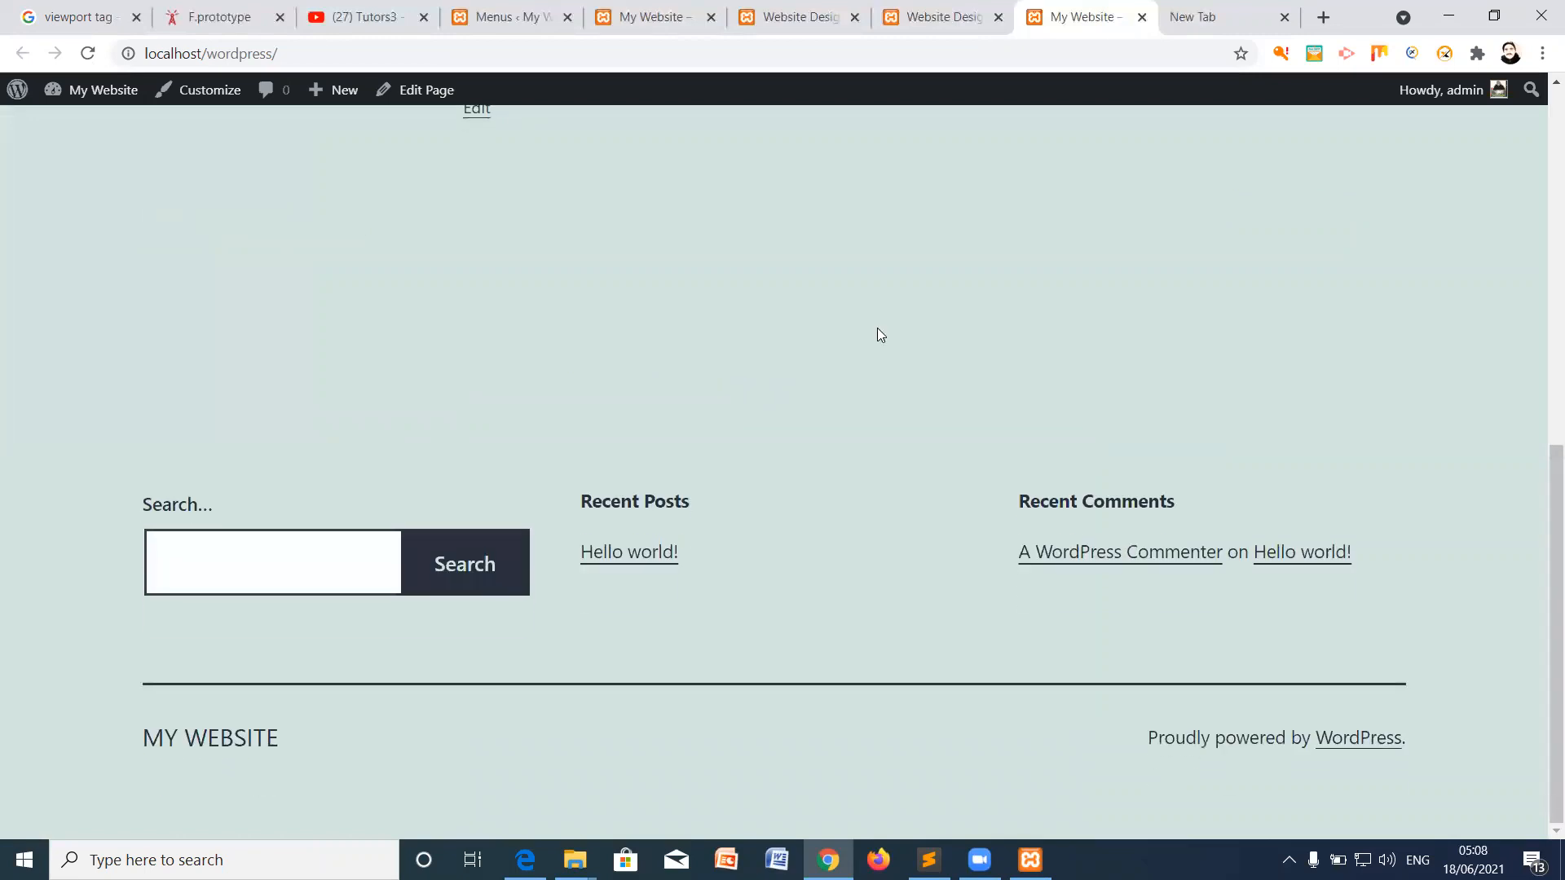
pyautogui.scroll(5, 866, 316)
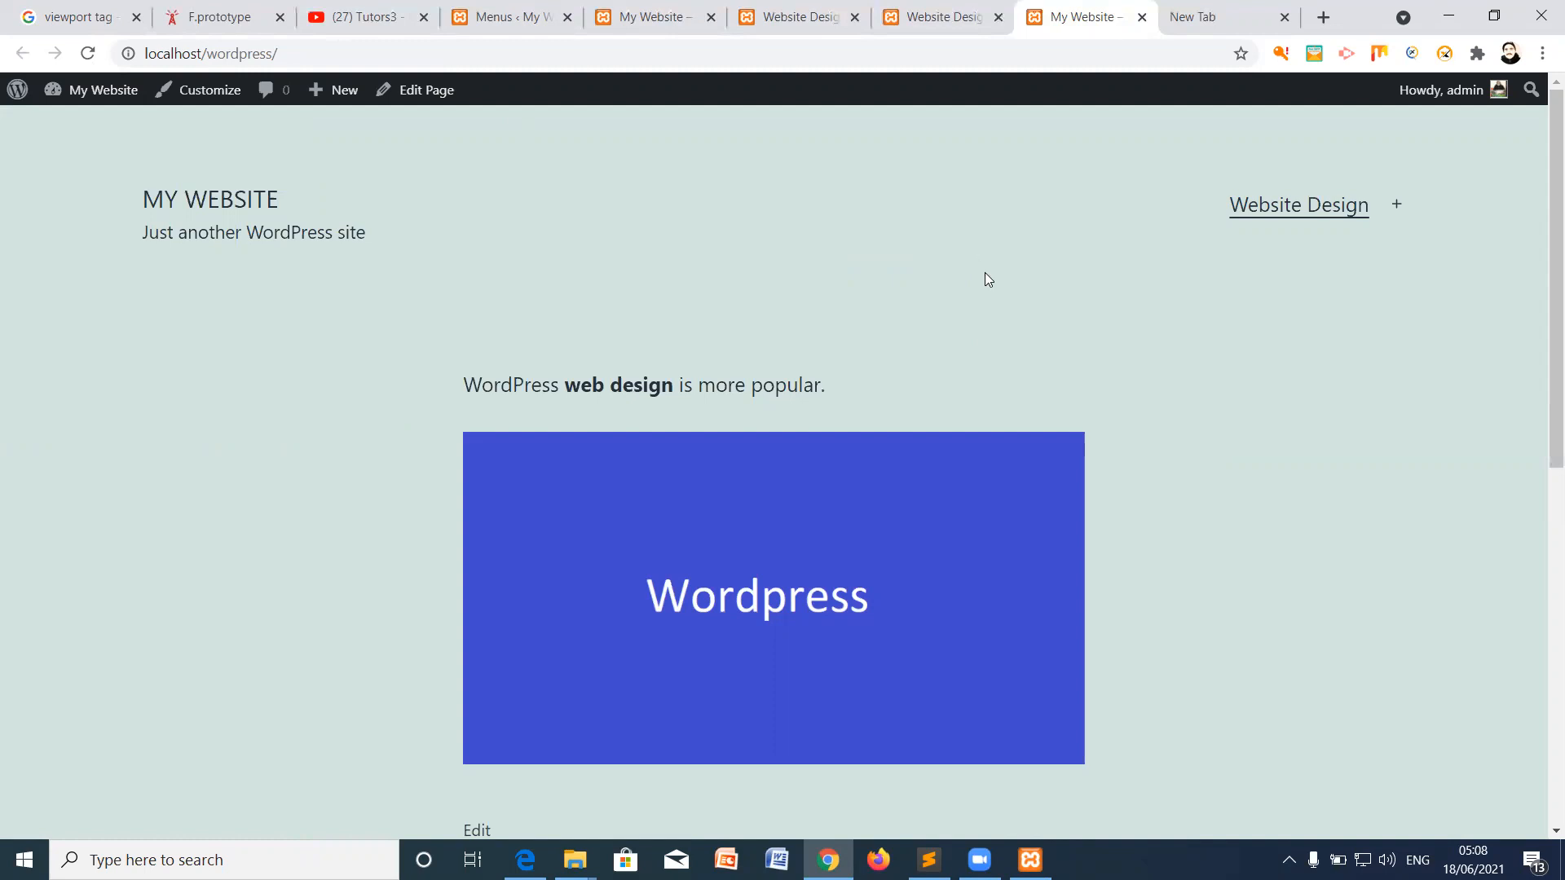
pyautogui.click(513, 17)
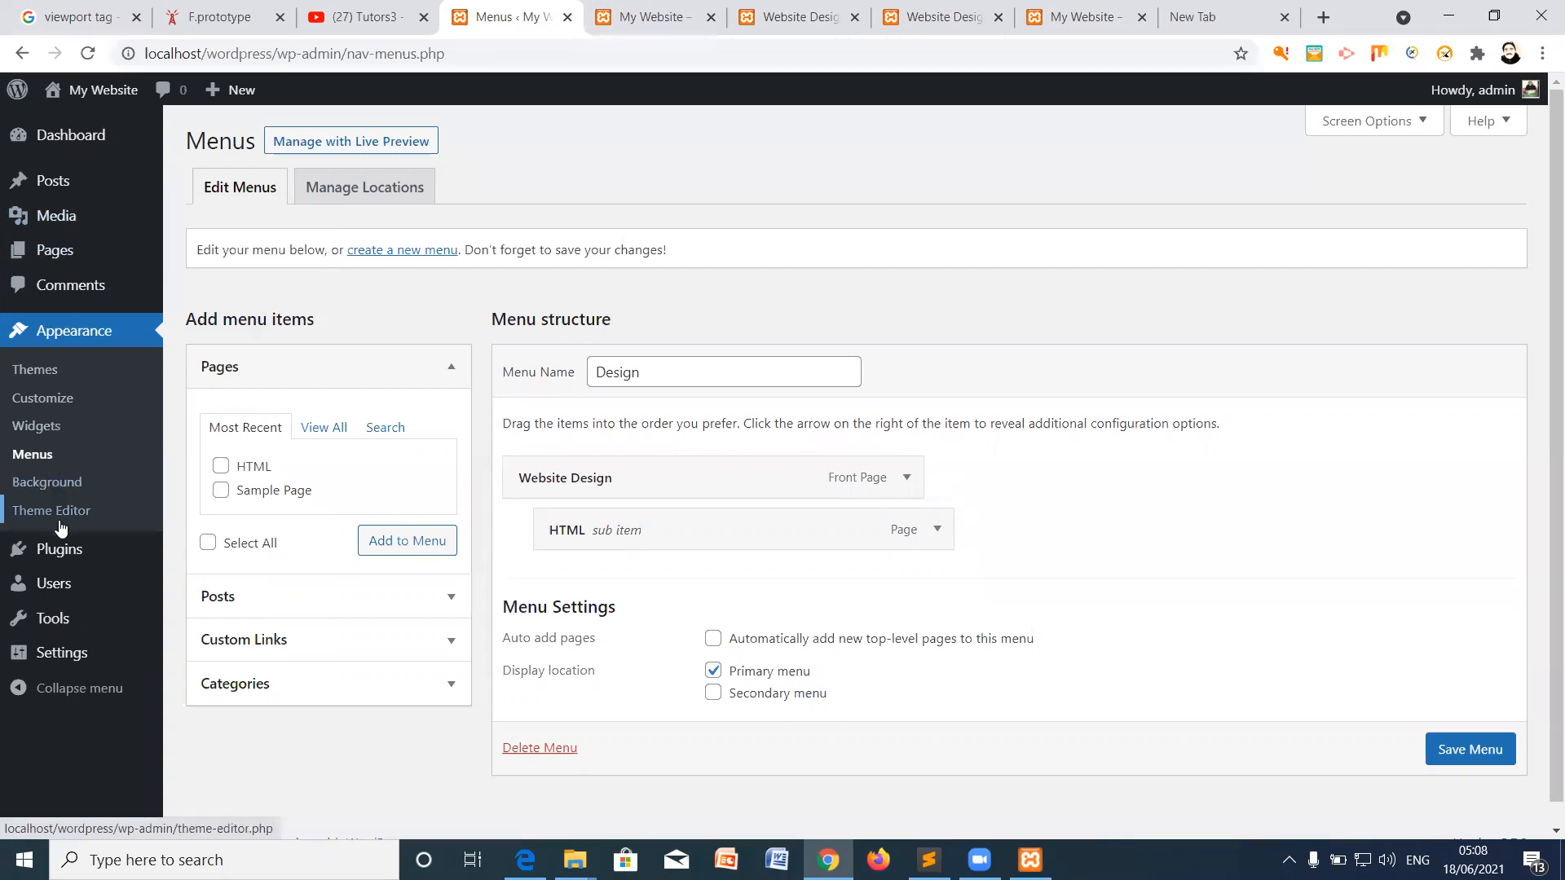
# Step: Go to Plugins > Add New and browse the featured plugins
pyautogui.click(59, 552)
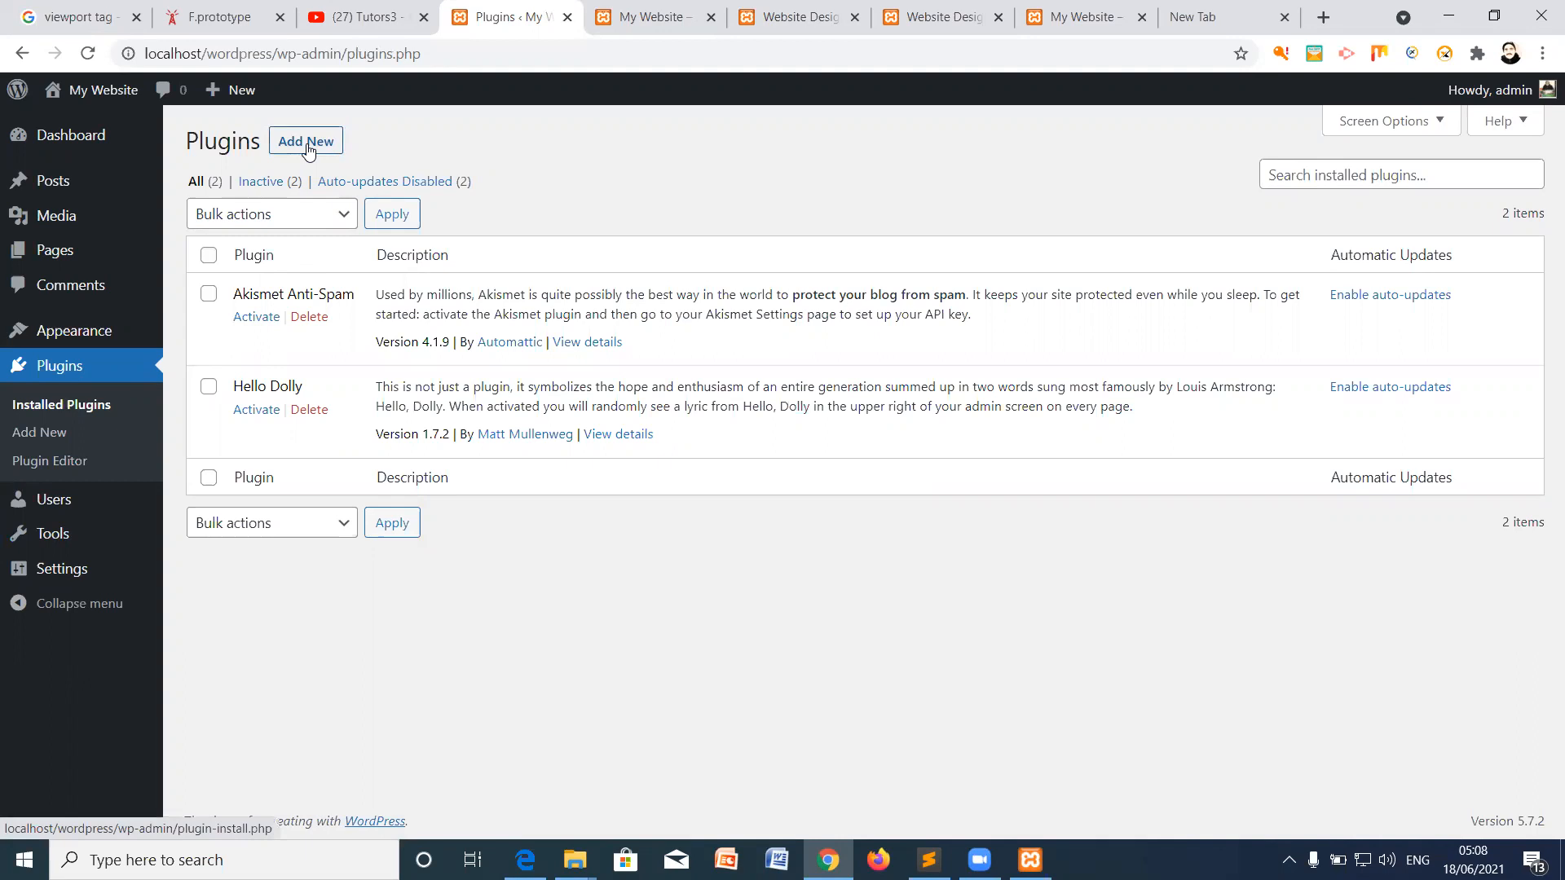
pyautogui.click(307, 147)
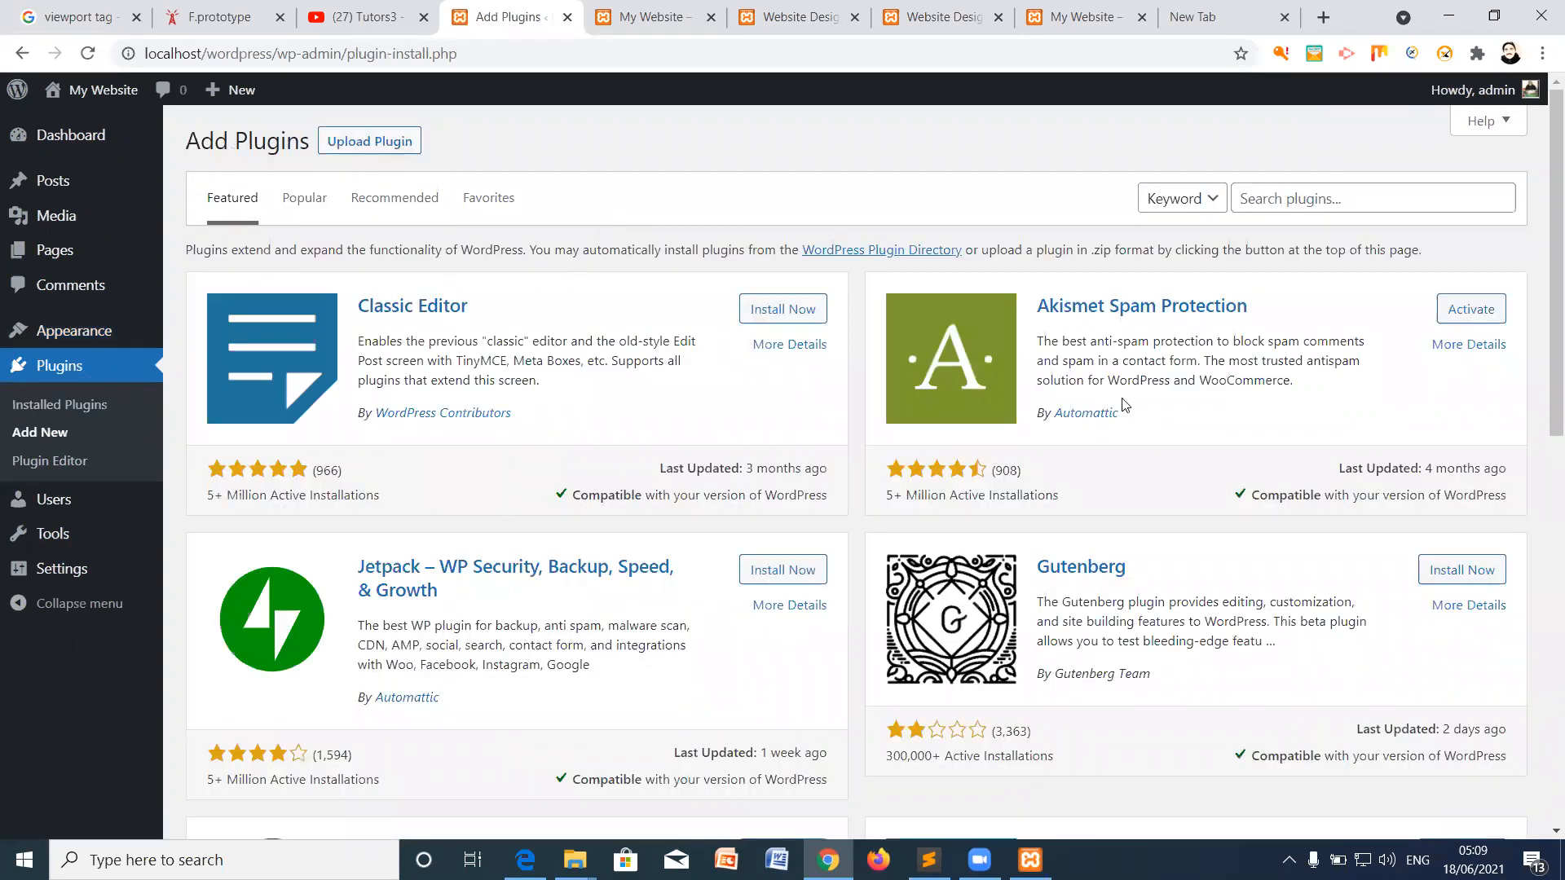
pyautogui.scroll(-1, 1147, 413)
pyautogui.scroll(-10, 1147, 413)
pyautogui.scroll(10, 1161, 475)
# Step: Show the Upload Plugin zip area, then cancel the file chooser without selecting a file
pyautogui.click(382, 145)
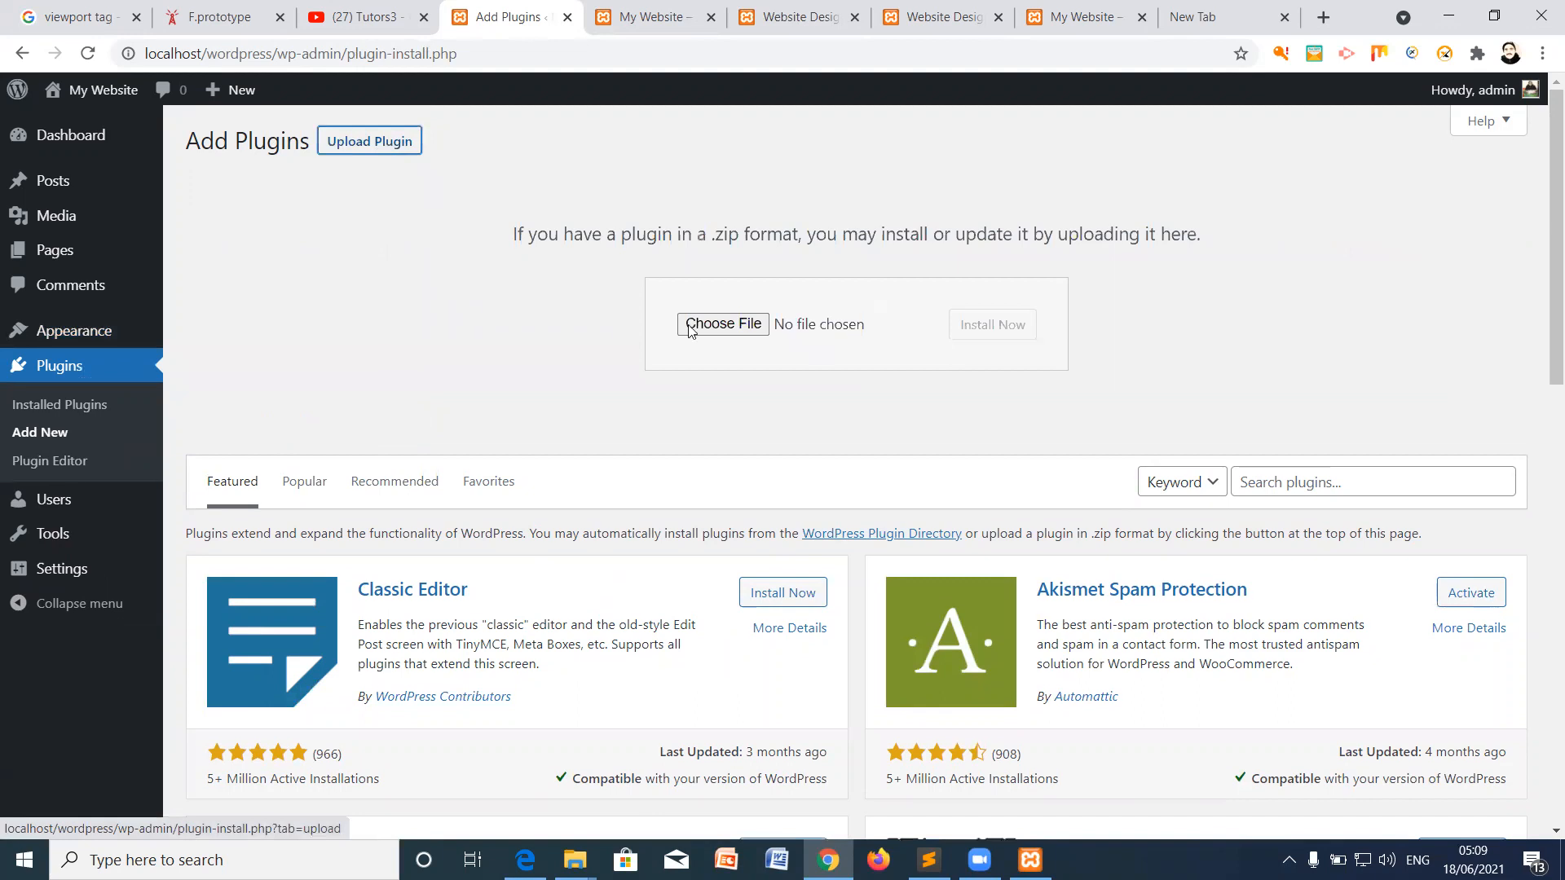
pyautogui.click(722, 324)
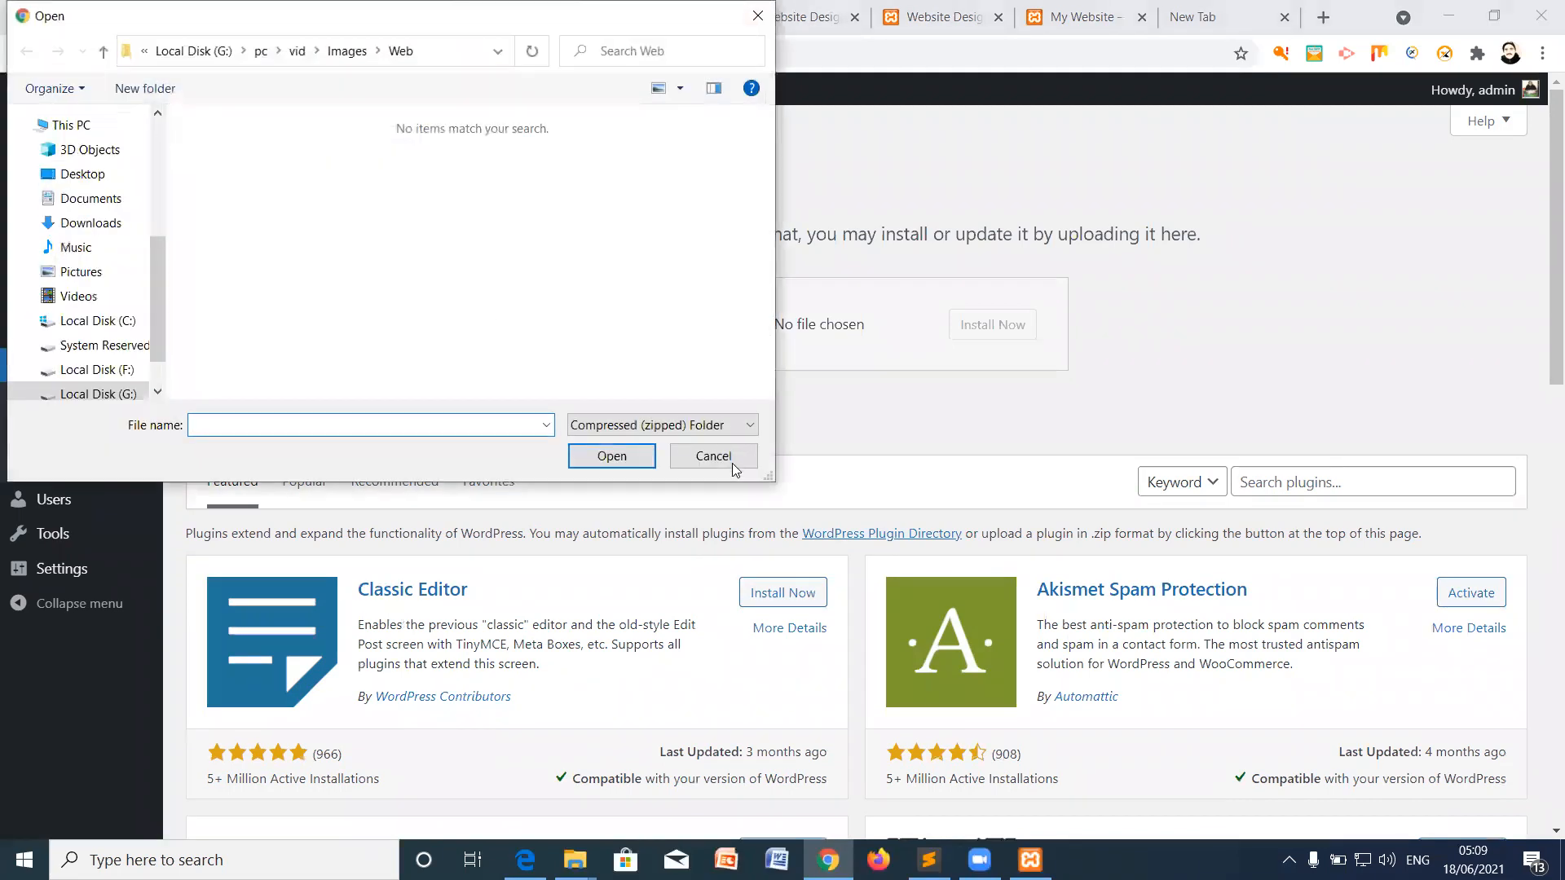
pyautogui.click(717, 461)
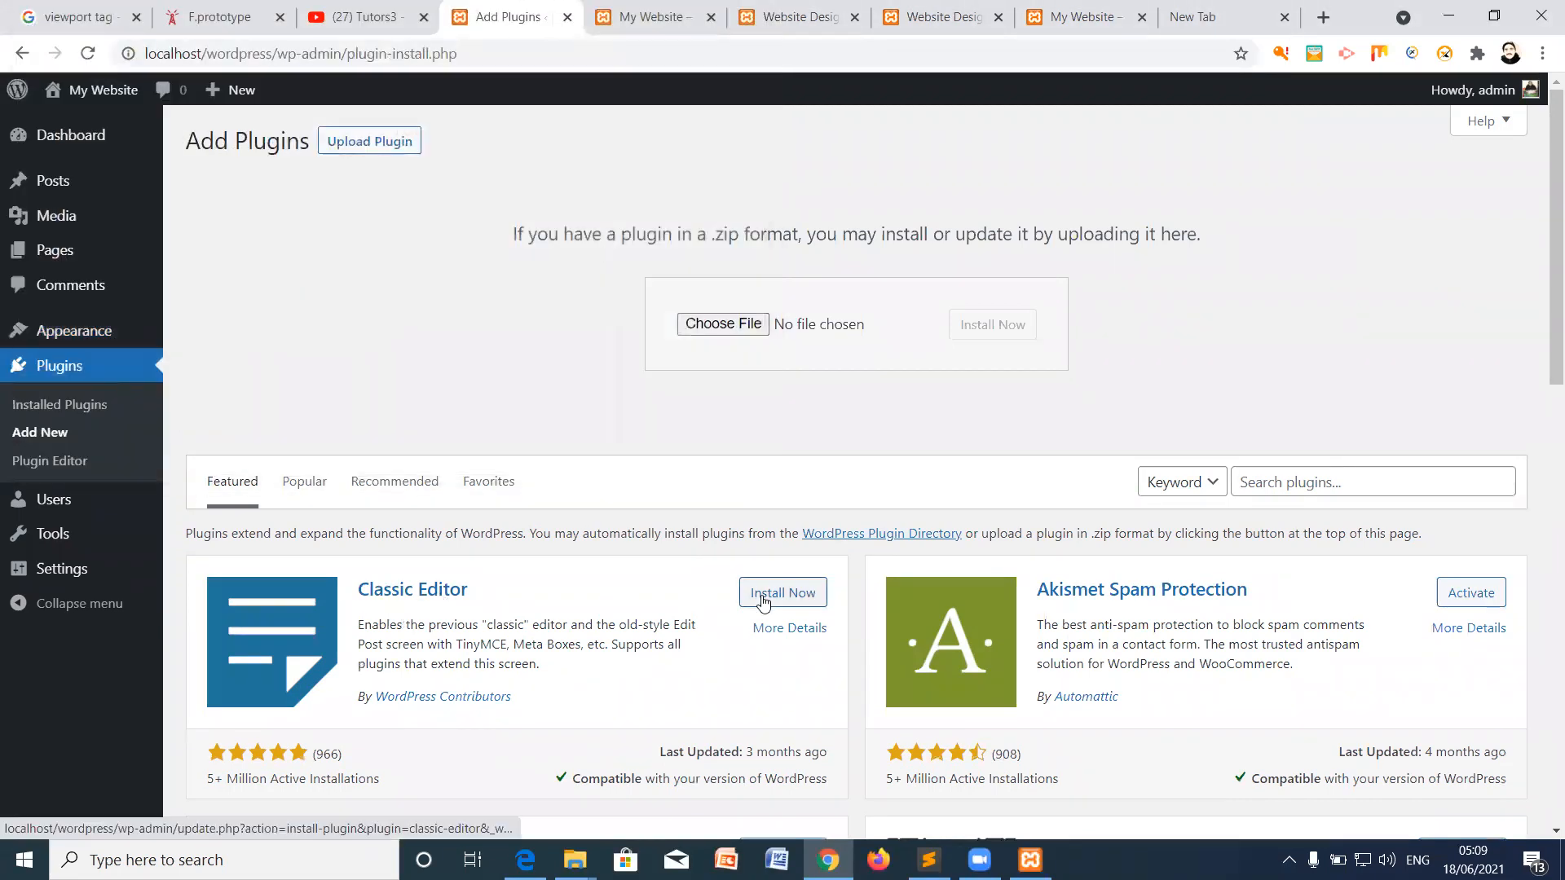
pyautogui.scroll(-2, 787, 596)
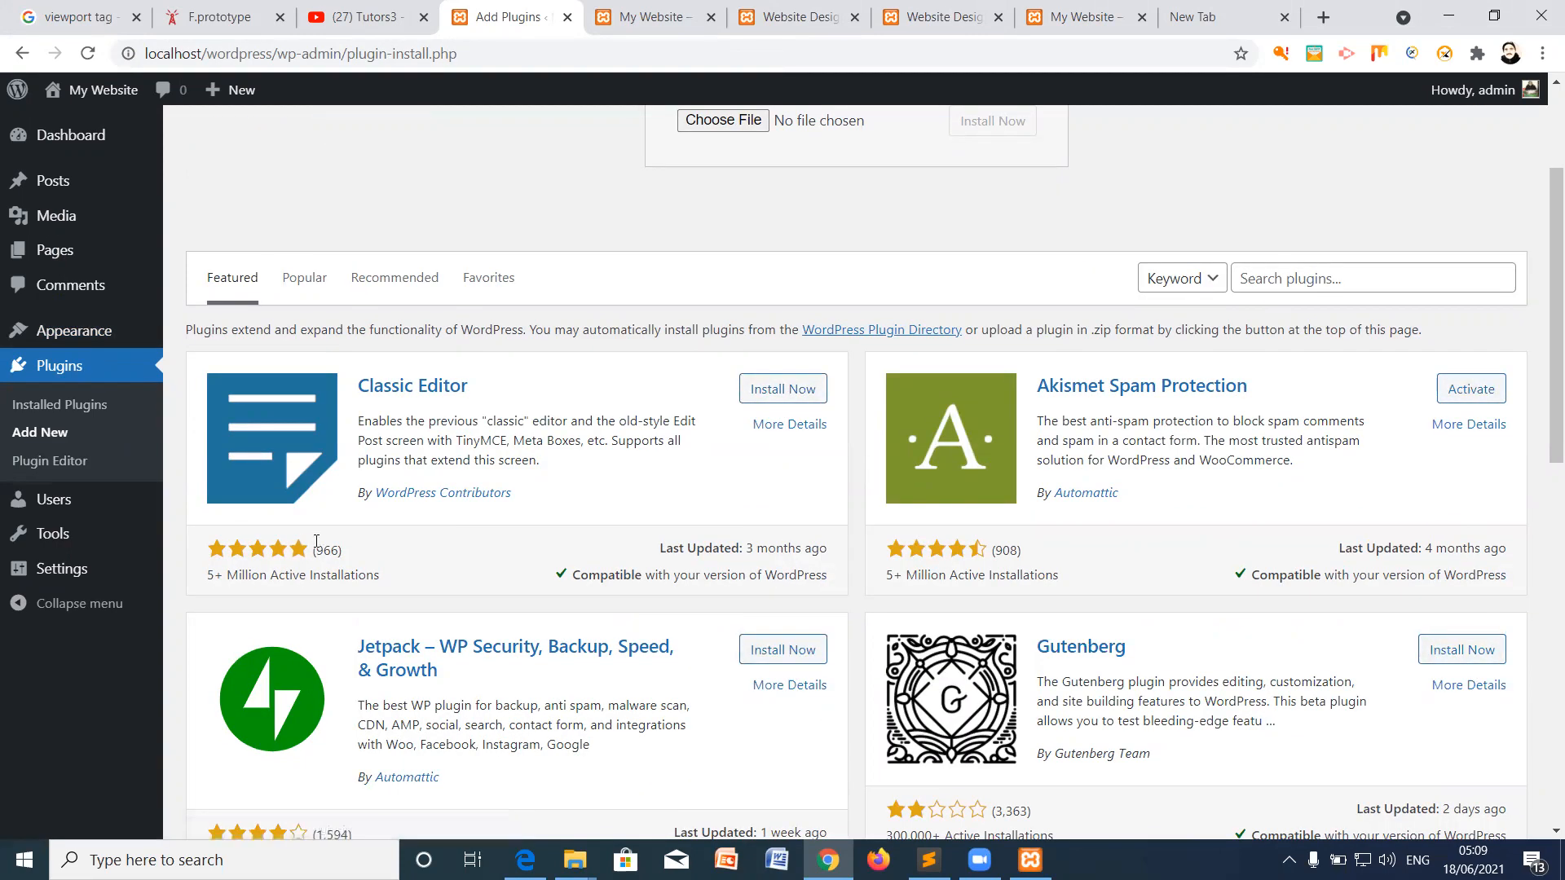
pyautogui.scroll(-1, 762, 699)
pyautogui.scroll(3, 762, 701)
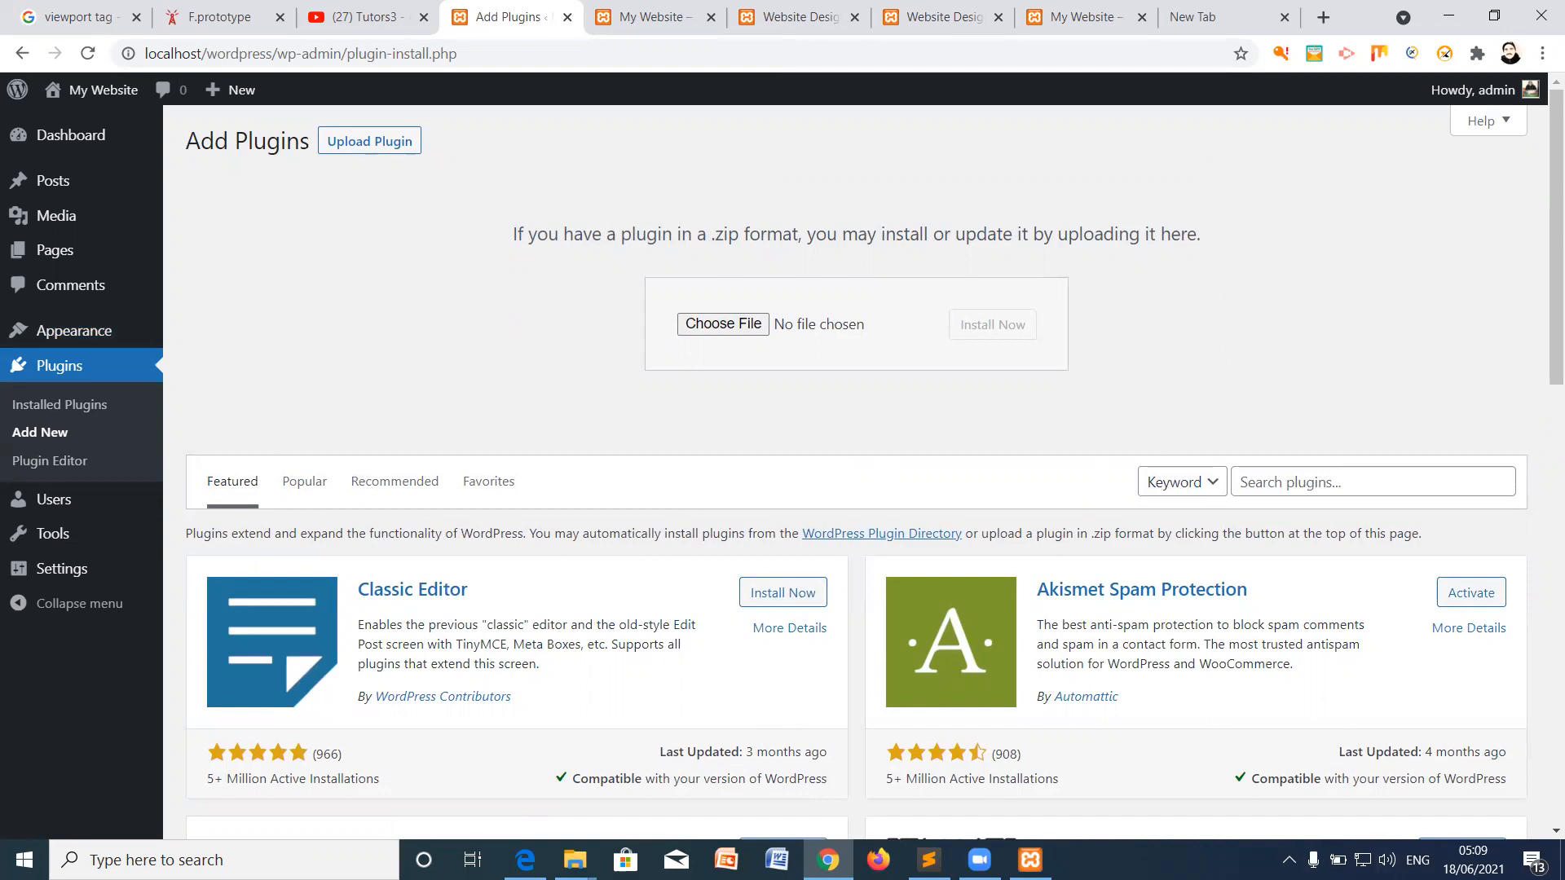
pyautogui.click(980, 860)
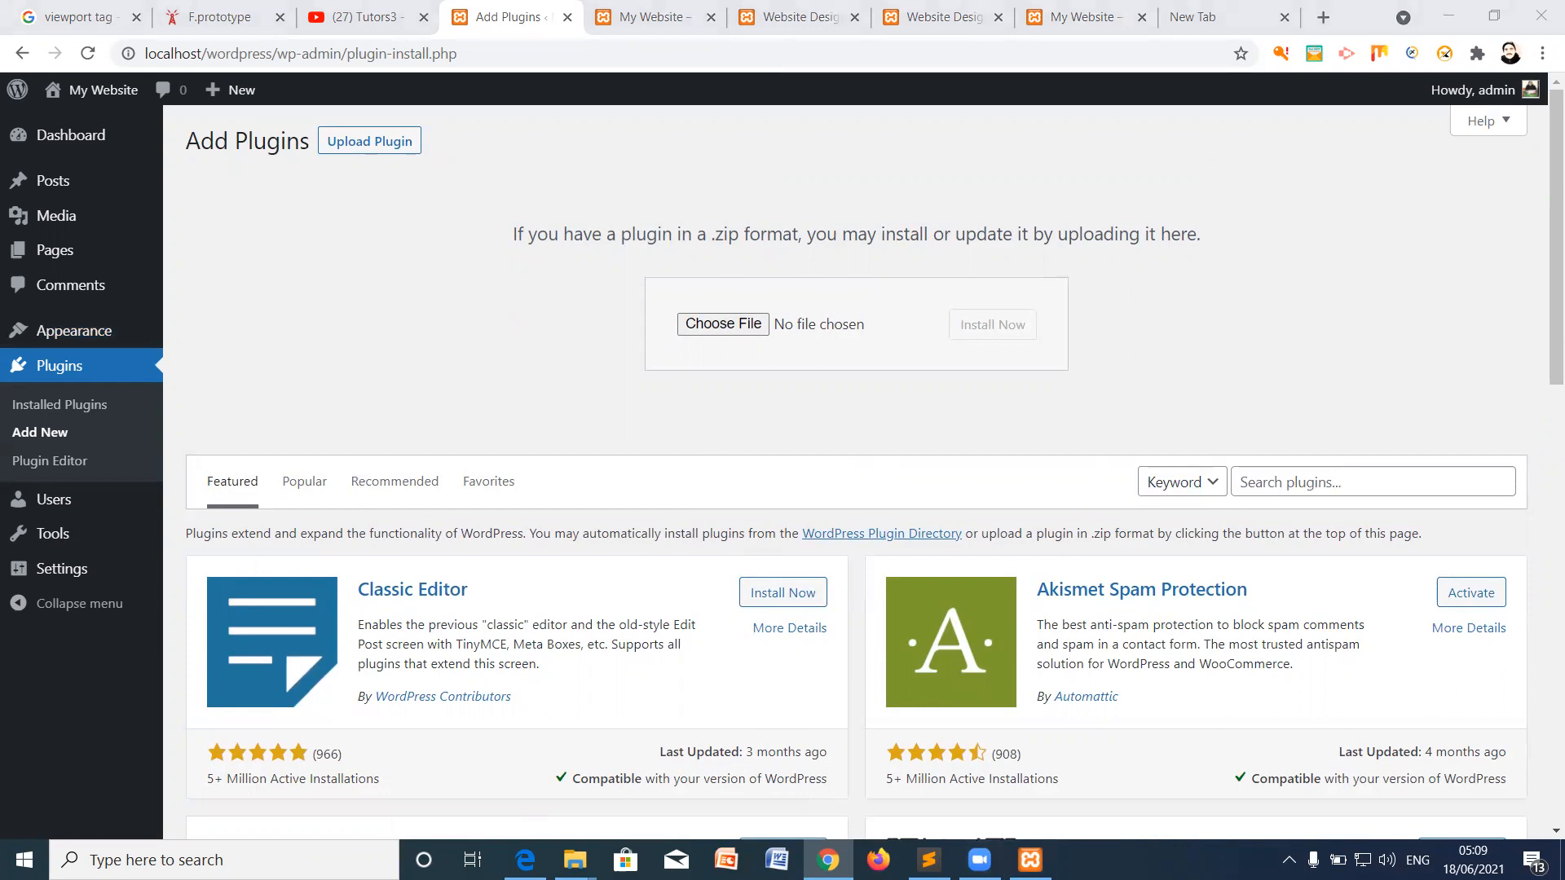